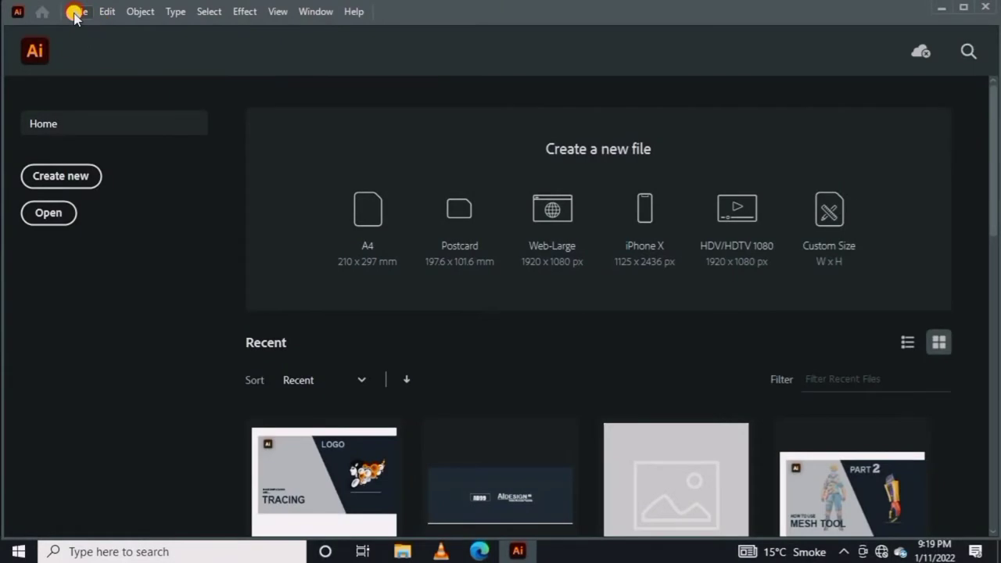
Open the File menu on the Illustrator Home screen
{"action": "left_click", "coordinate": [80, 11]}
Create a blank document and drag in the Minion photo, enlarged to fill the artboard
{"action": "left_click", "coordinate": [87, 30]}
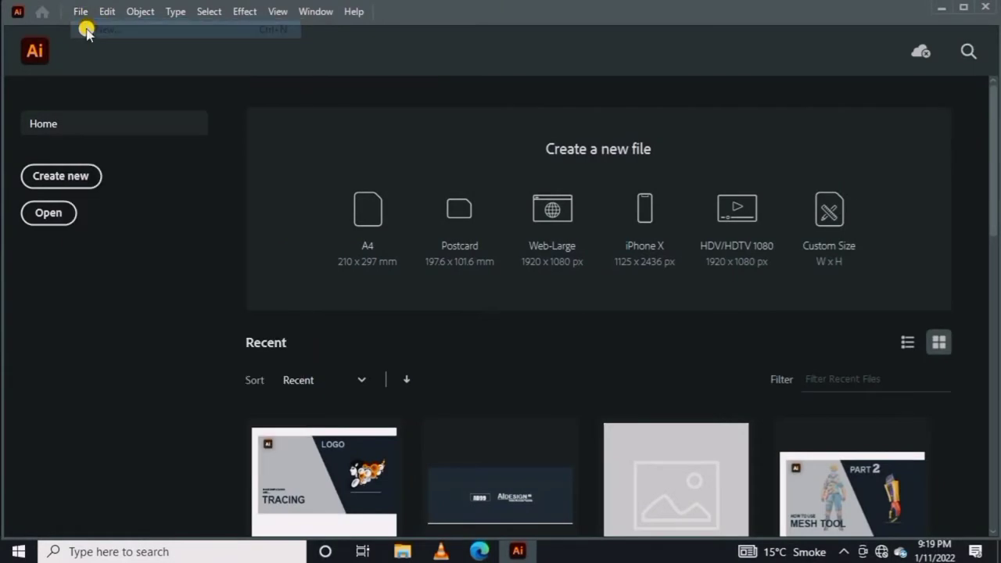
{"action": "left_click", "coordinate": [668, 452]}
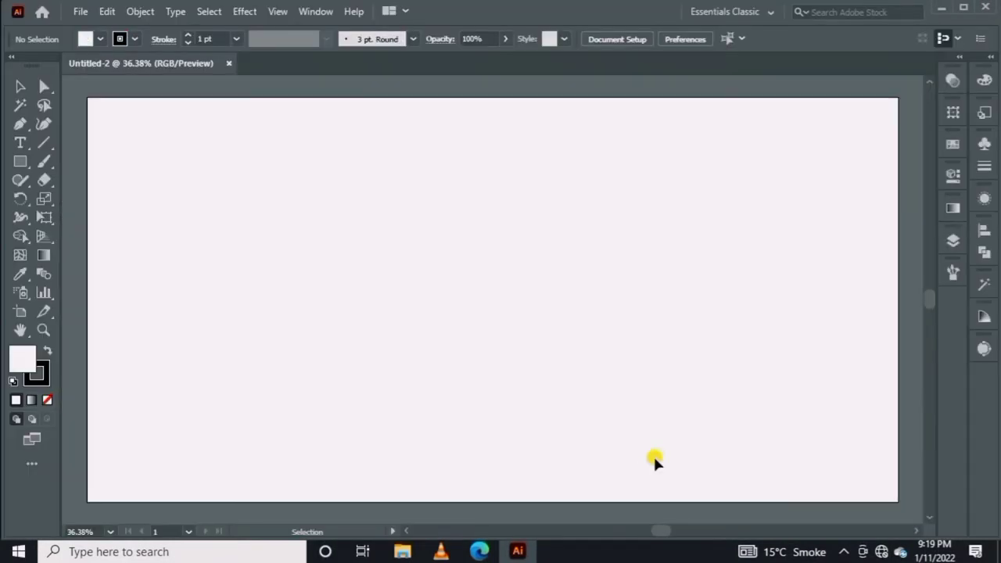
{"action": "left_click", "coordinate": [402, 552]}
{"action": "left_click_drag", "start_coordinate": [273, 252], "coordinate": [479, 320]}
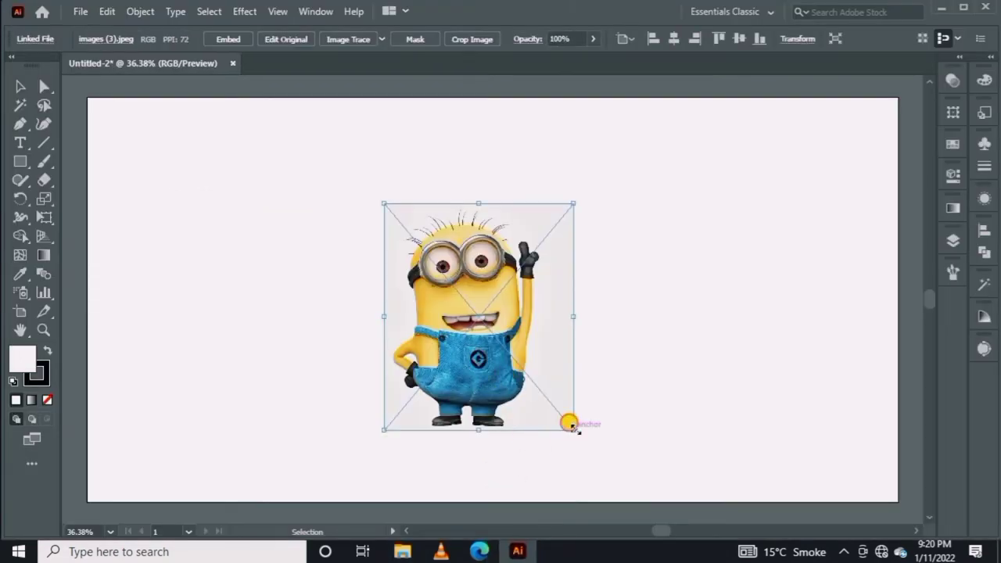
{"action": "left_click_drag", "start_coordinate": [383, 203], "coordinate": [298, 339]}
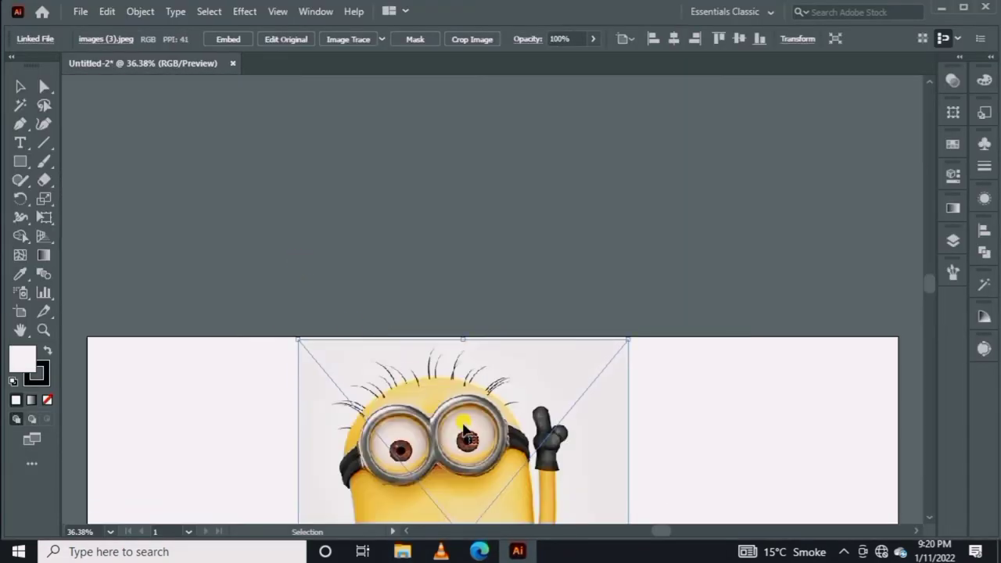
{"action": "left_click_drag", "start_coordinate": [463, 428], "coordinate": [430, 186]}
Embed the photo, lock Layer 1, add a new layer above, and zoom to 100%
{"action": "left_click", "coordinate": [955, 178]}
{"action": "scroll", "coordinate": [899, 328], "scroll_direction": "down", "scroll_amount": 3}
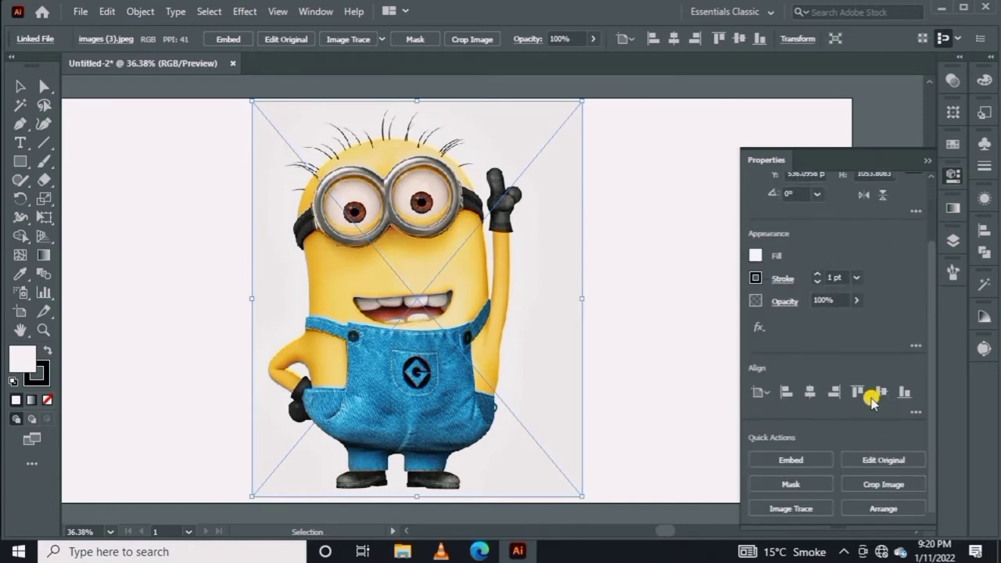
{"action": "left_click", "coordinate": [790, 459]}
{"action": "left_click", "coordinate": [955, 242]}
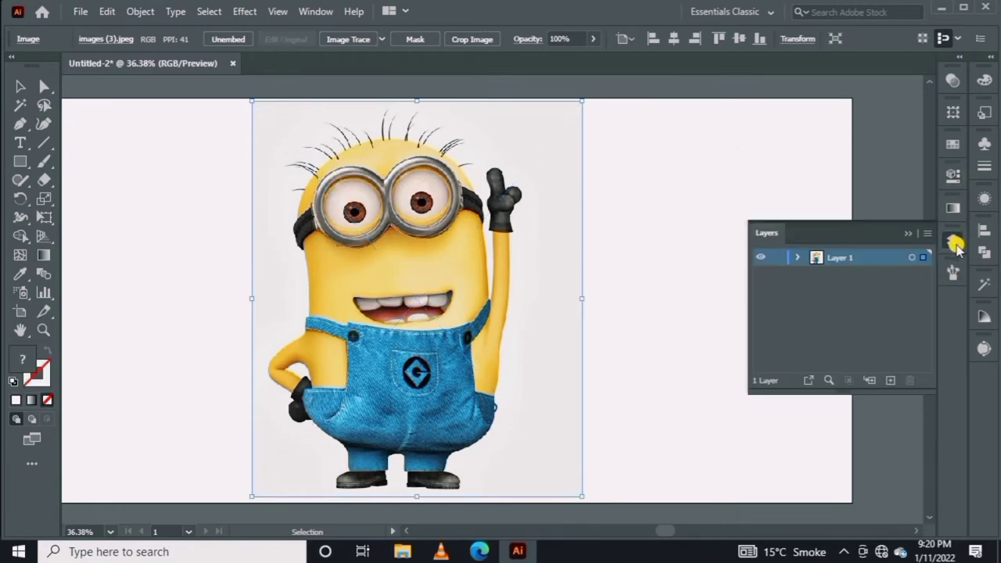
{"action": "left_click", "coordinate": [776, 257]}
{"action": "left_click", "coordinate": [888, 380]}
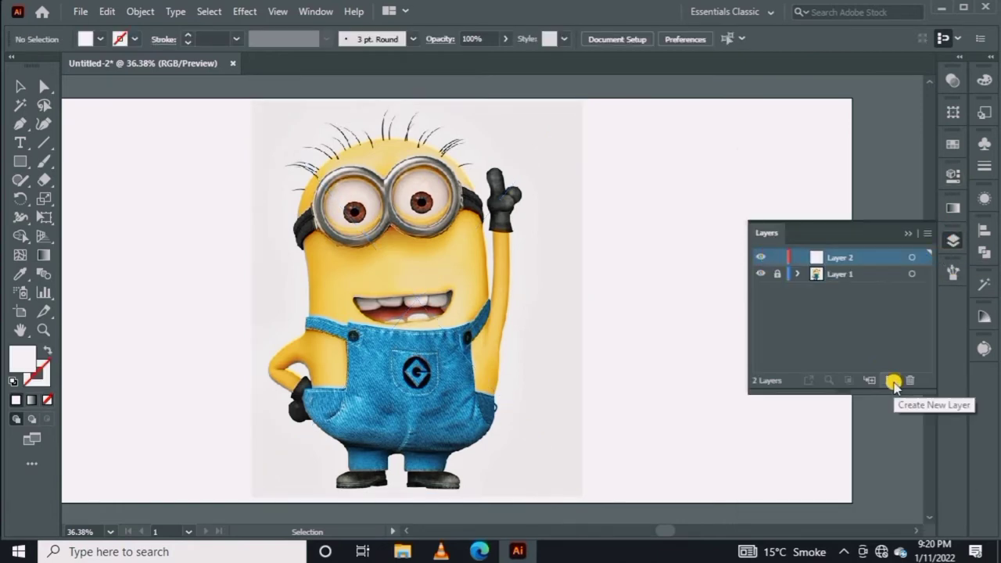
{"action": "double_click", "coordinate": [44, 329]}
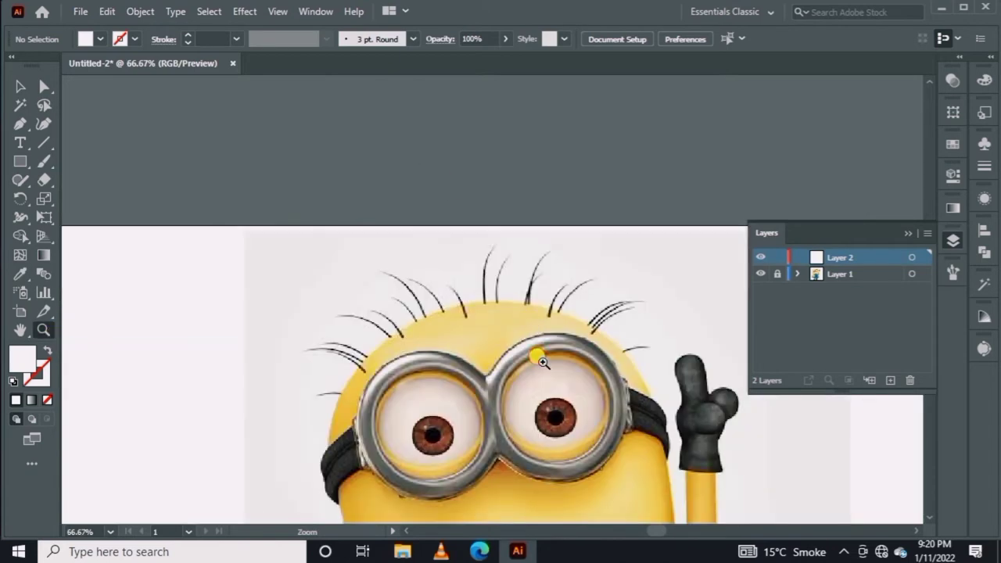
Draw a rectangle across the forehead above the goggles and add a mesh line to it
{"action": "left_click_drag", "start_coordinate": [548, 429], "coordinate": [562, 328]}
{"action": "left_click", "coordinate": [908, 233]}
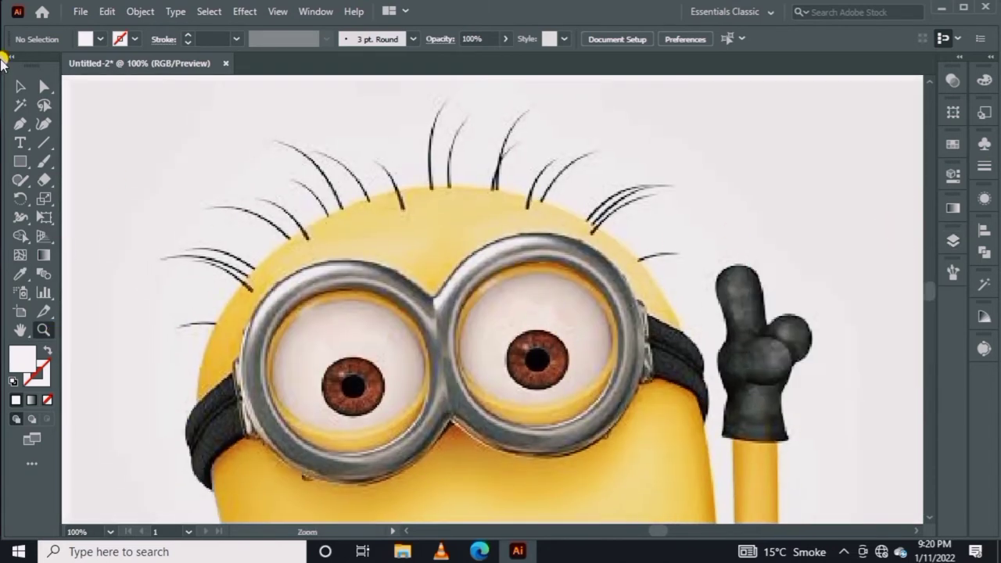
{"action": "left_click", "coordinate": [26, 159]}
{"action": "left_click_drag", "start_coordinate": [243, 188], "coordinate": [727, 334]}
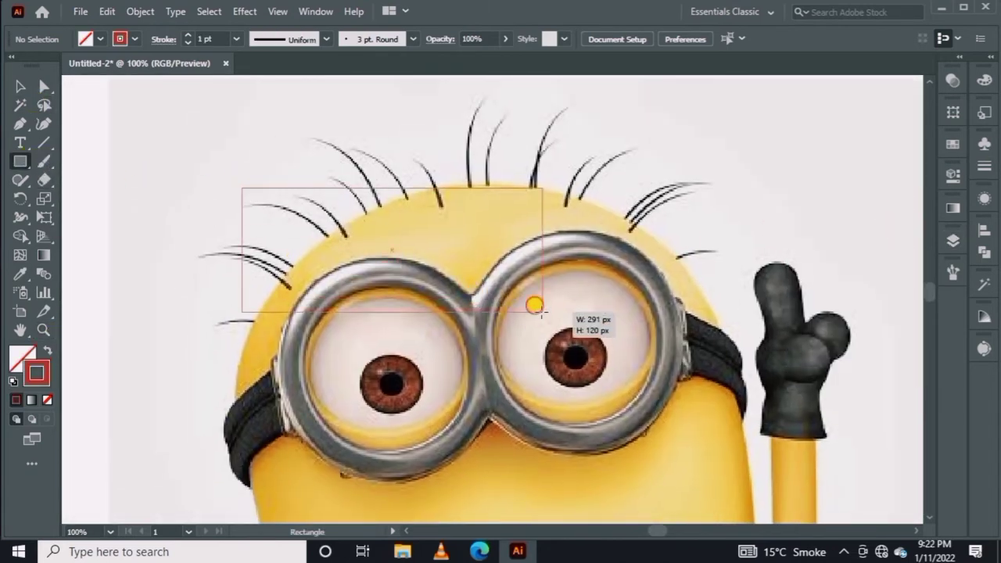
{"action": "left_click", "coordinate": [22, 258]}
{"action": "left_click", "coordinate": [241, 308]}
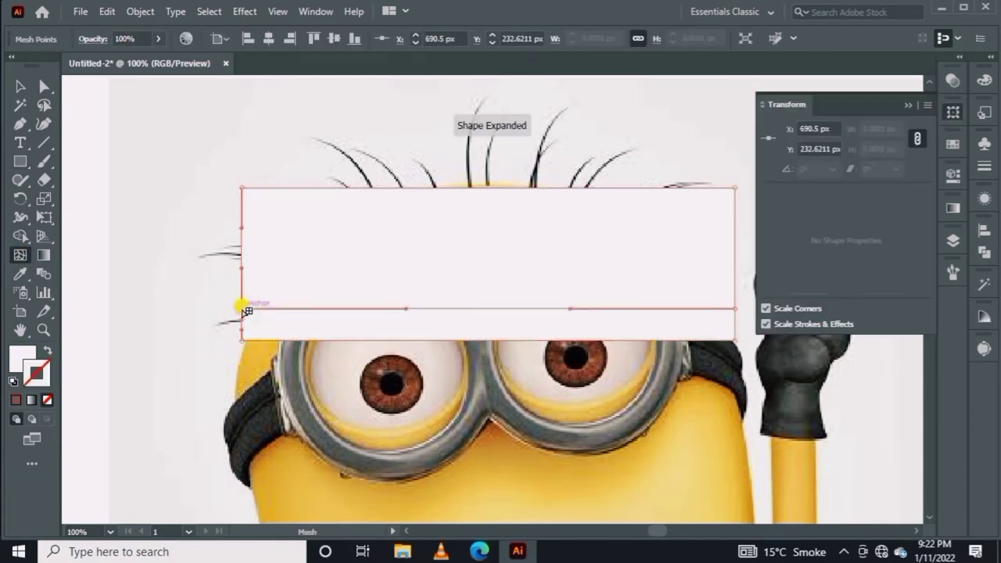
Switch Layer 2 to Outline view so the photo shows through the mesh
{"action": "left_click", "coordinate": [950, 244]}
{"action": "left_click", "coordinate": [756, 258]}
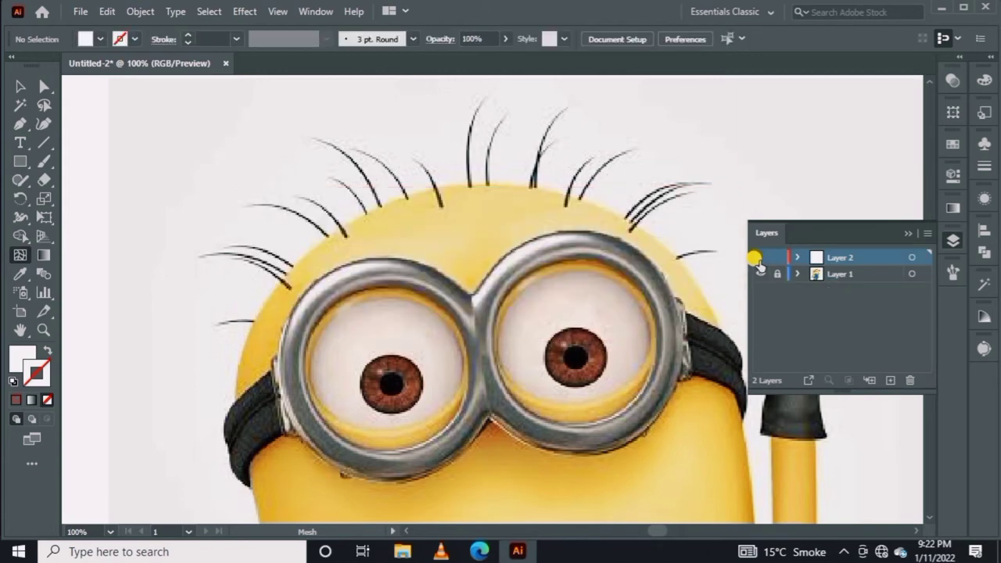
{"action": "left_click", "coordinate": [757, 257]}
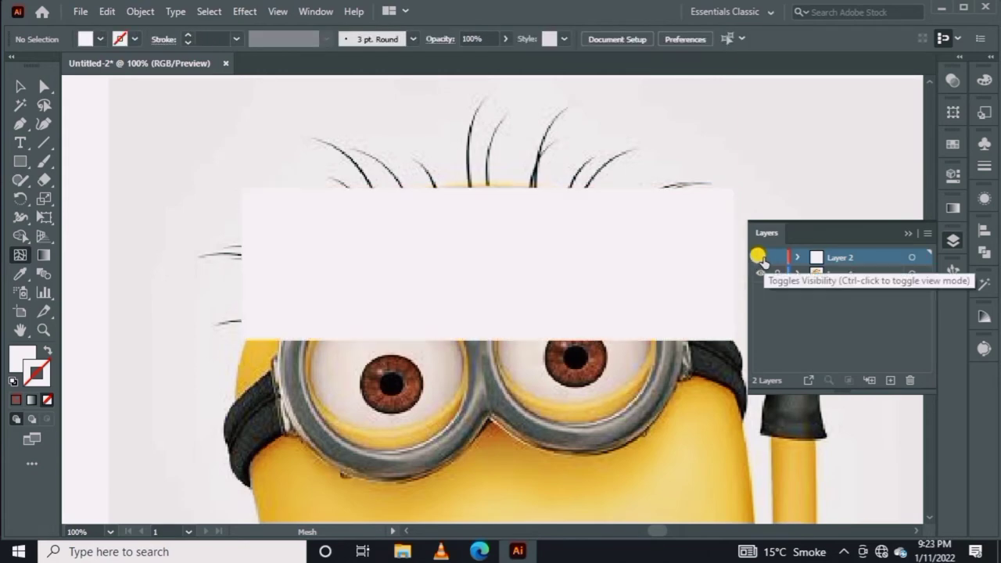
{"action": "left_click", "coordinate": [758, 258], "text": "ctrl"}
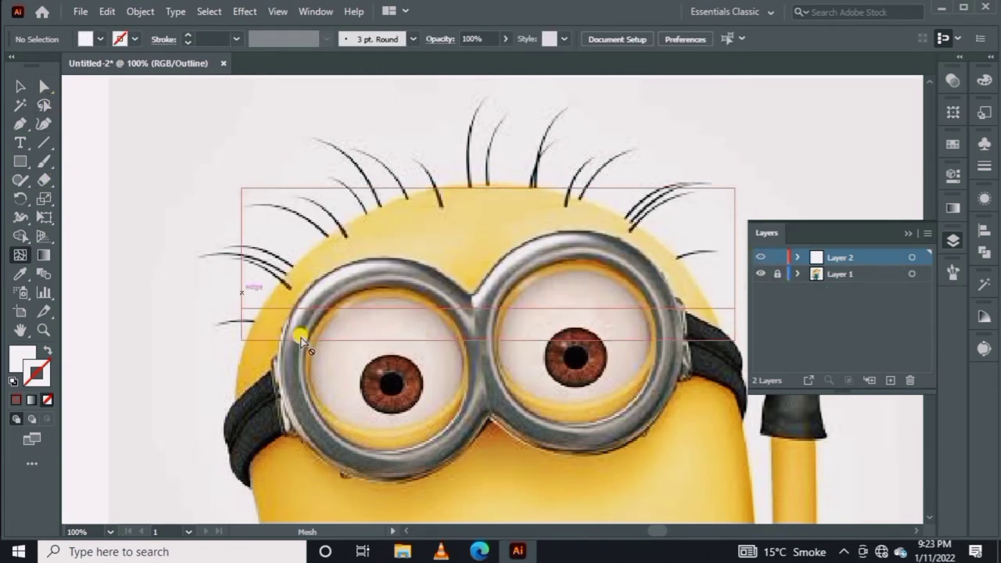
Move the mesh's edge points in to the head outline and onto the goggle strap
{"action": "left_click_drag", "start_coordinate": [247, 340], "coordinate": [240, 396]}
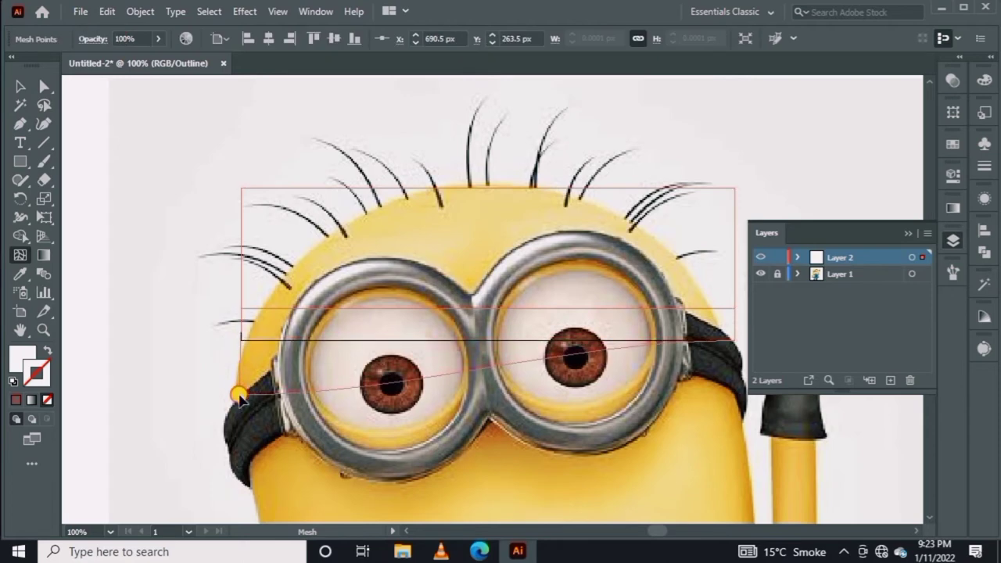
{"action": "left_click_drag", "start_coordinate": [243, 305], "coordinate": [268, 302]}
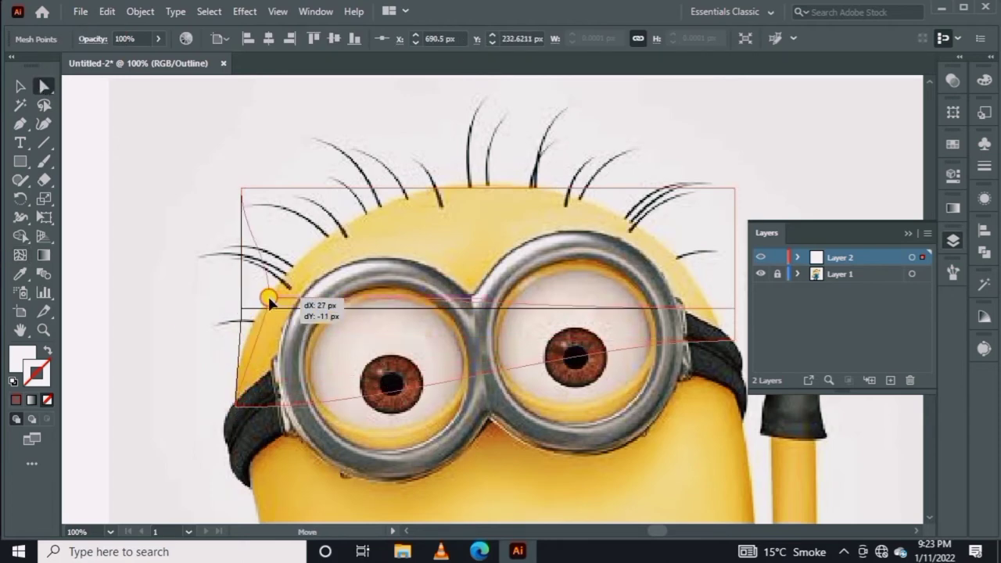
{"action": "left_click_drag", "start_coordinate": [242, 190], "coordinate": [391, 208]}
{"action": "left_click_drag", "start_coordinate": [719, 205], "coordinate": [668, 252]}
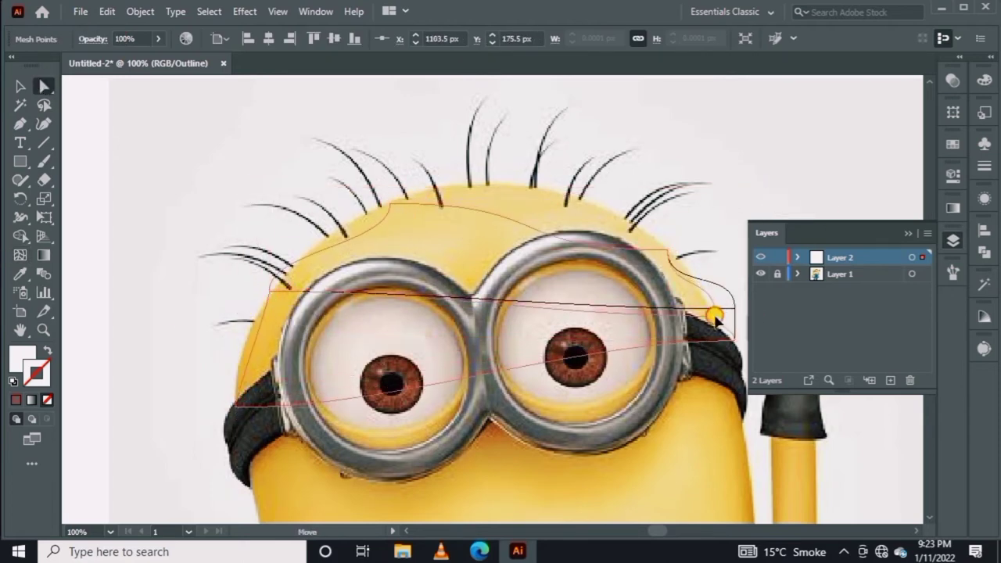
{"action": "left_click_drag", "start_coordinate": [735, 306], "coordinate": [707, 301]}
Curve the mesh edges over the top of the head and down to the strap
{"action": "key", "text": "z"}
{"action": "left_click", "coordinate": [221, 354]}
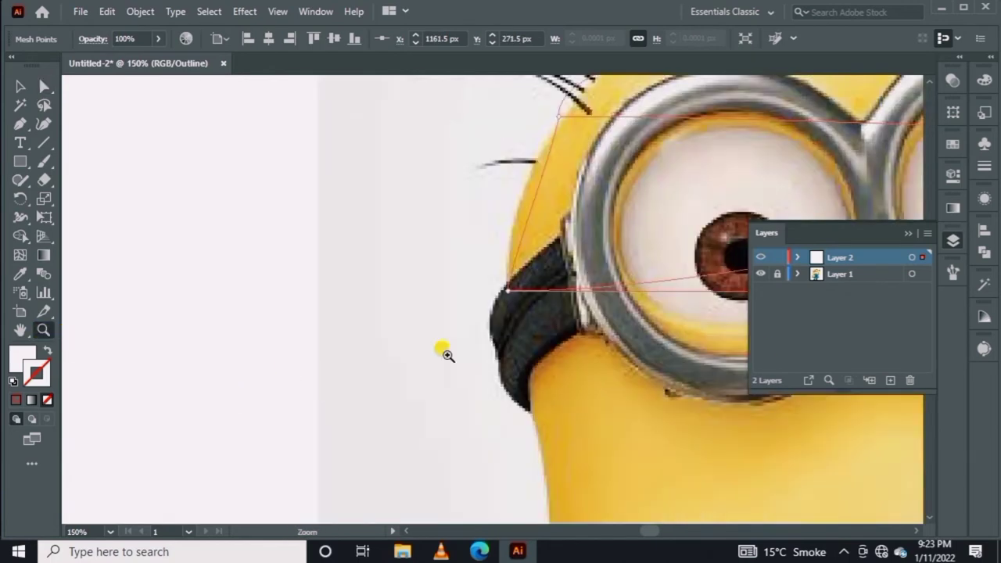
{"action": "left_click_drag", "start_coordinate": [364, 171], "coordinate": [291, 255]}
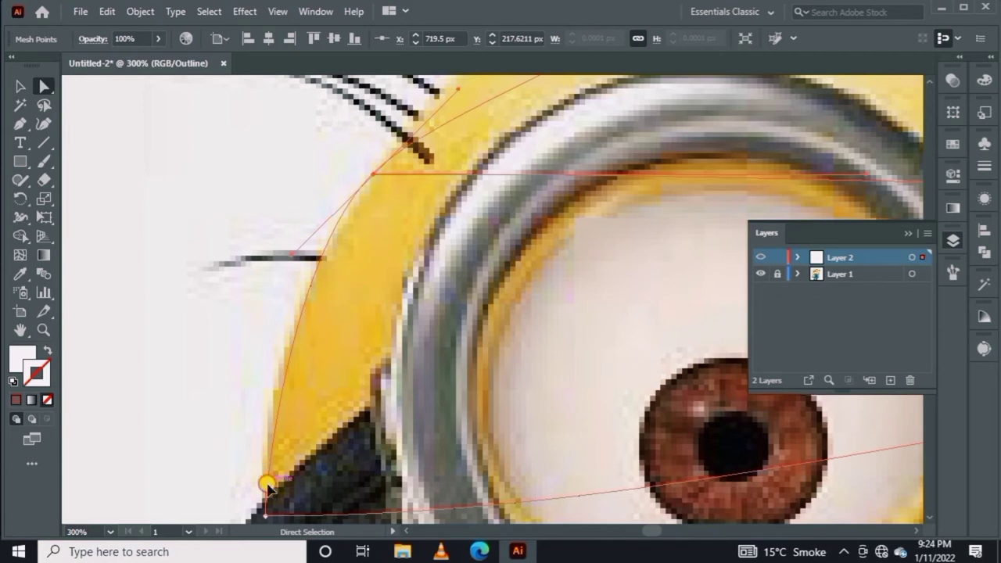
{"action": "scroll", "coordinate": [476, 236], "scroll_direction": "up", "scroll_amount": 5}
{"action": "left_click_drag", "start_coordinate": [543, 242], "coordinate": [288, 239]}
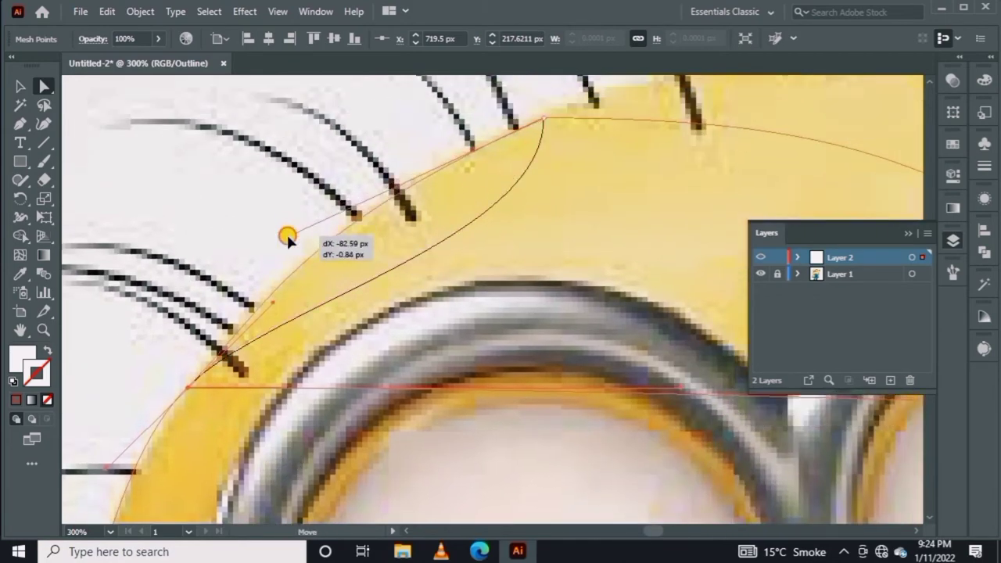
{"action": "scroll", "coordinate": [125, 306], "scroll_direction": "up", "scroll_amount": 3}
{"action": "left_click_drag", "start_coordinate": [540, 297], "coordinate": [404, 94]}
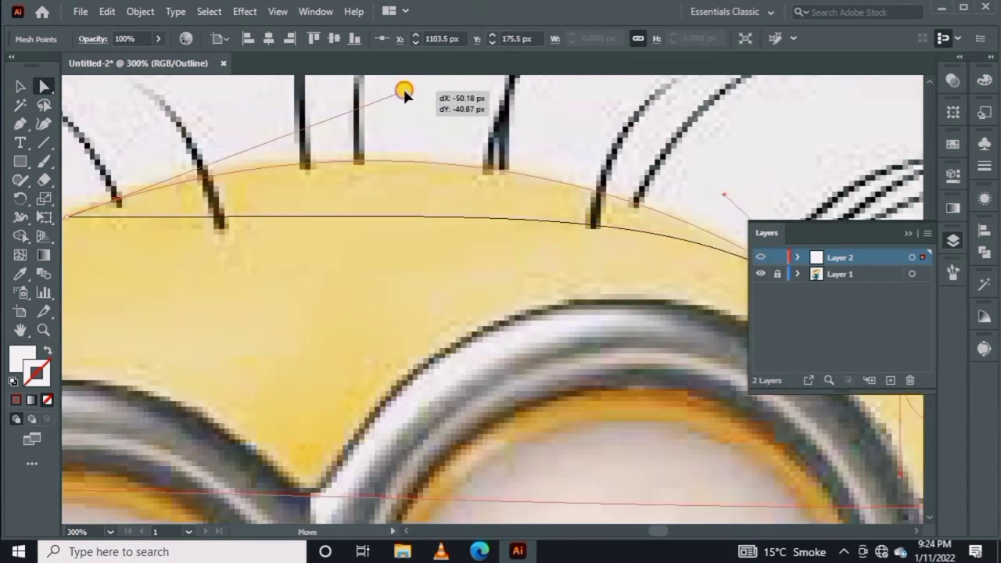
{"action": "scroll", "coordinate": [347, 335], "scroll_direction": "down", "scroll_amount": 5}
{"action": "mouse_move", "coordinate": [346, 336]}
{"action": "left_mouse_down"}
{"action": "mouse_move", "coordinate": [447, 258]}
{"action": "mouse_move", "coordinate": [407, 268]}
{"action": "left_mouse_up"}
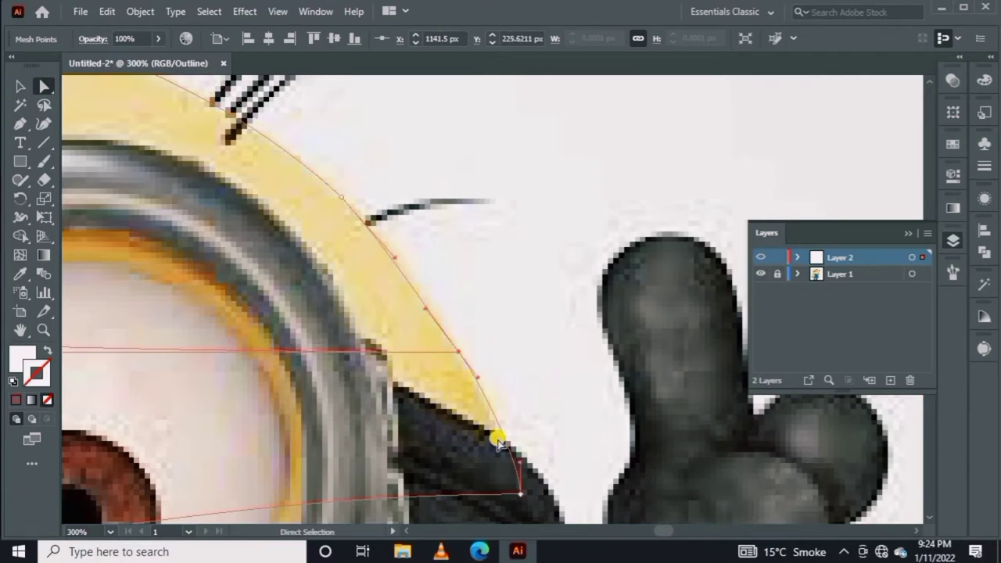
{"action": "left_click_drag", "start_coordinate": [406, 360], "coordinate": [543, 370]}
{"action": "scroll", "coordinate": [574, 380], "scroll_direction": "left", "scroll_amount": 5}
{"action": "scroll", "coordinate": [573, 380], "scroll_direction": "down", "scroll_amount": 2}
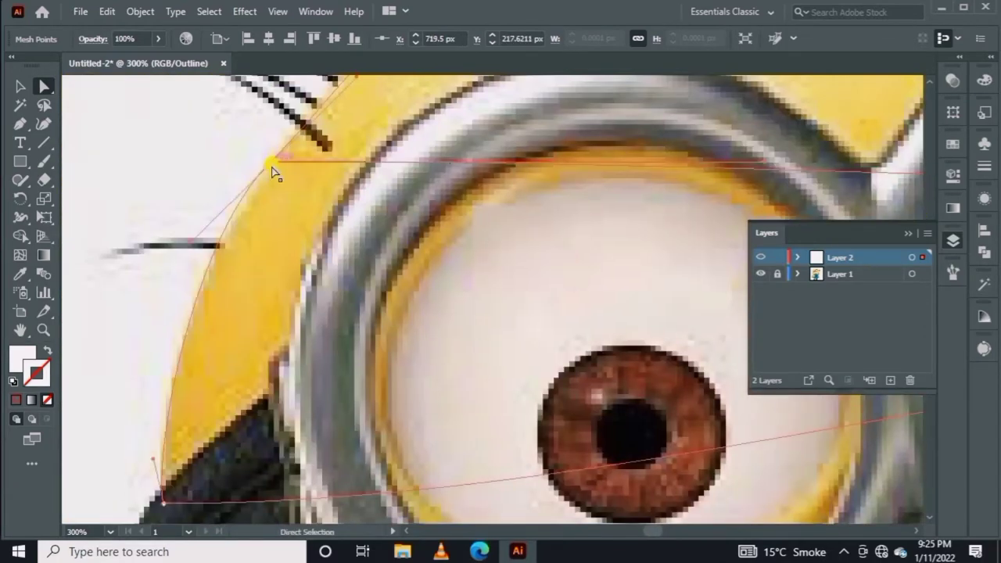
{"action": "key", "text": "ctrl+minus"}
{"action": "key", "text": "ctrl+minus"}
{"action": "key", "text": "ctrl+minus"}
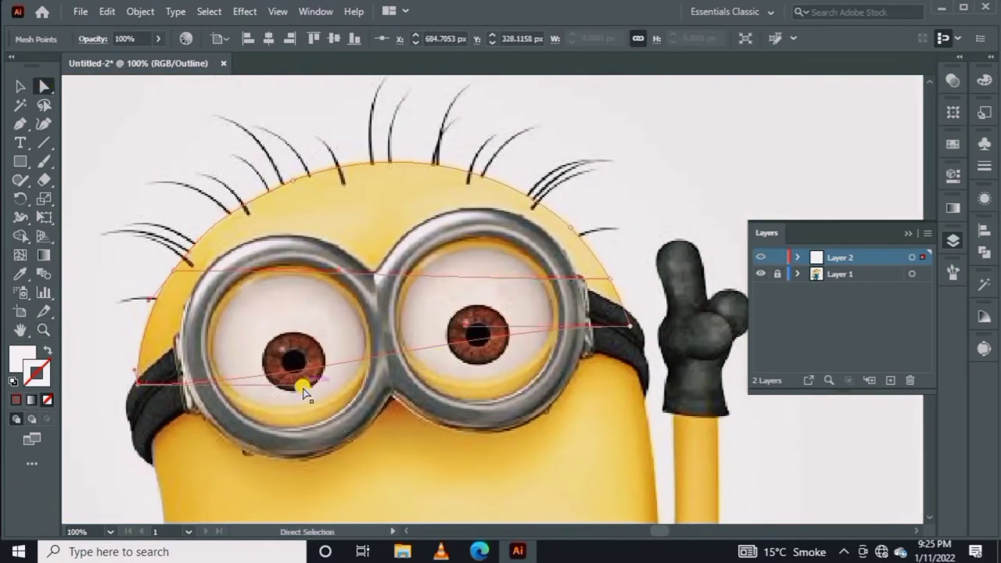
Fine-tune a mesh point and add a vertical mesh line across the forehead mesh
{"action": "left_click_drag", "start_coordinate": [301, 373], "coordinate": [289, 336]}
{"action": "key", "text": "u"}
{"action": "scroll", "coordinate": [377, 295], "scroll_direction": "up", "scroll_amount": 1}
{"action": "left_click", "coordinate": [378, 295]}
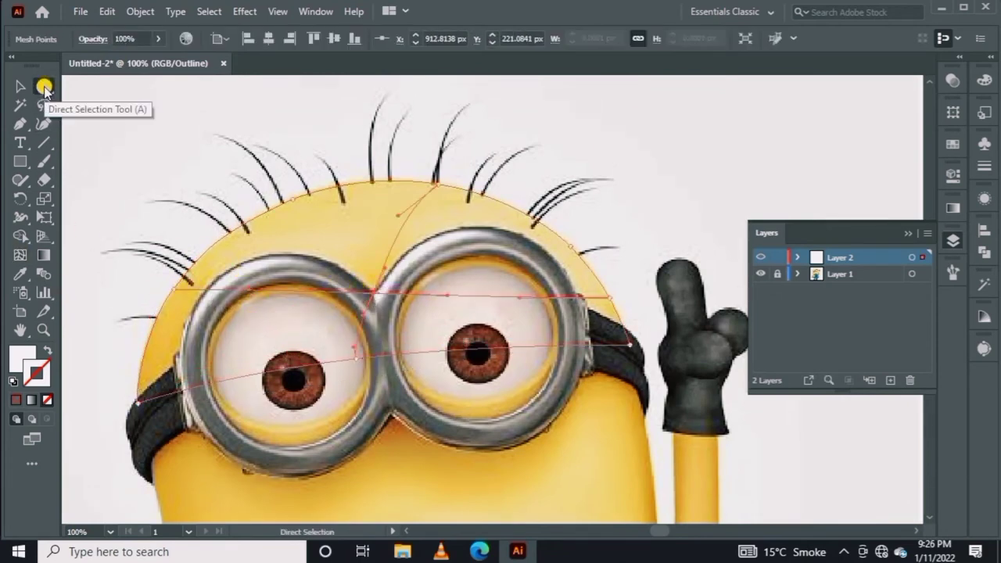
Sample the photo's yellow into a mesh point with the Eyedropper
{"action": "left_click", "coordinate": [610, 303]}
{"action": "key", "text": "i"}
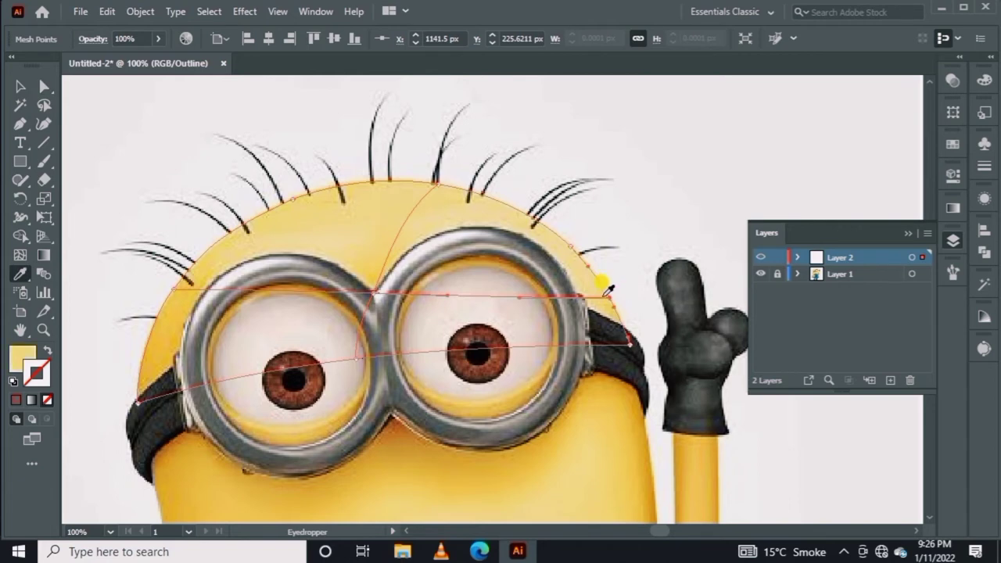
{"action": "key", "text": "a"}
{"action": "key", "text": "i"}
{"action": "left_click", "coordinate": [290, 339]}
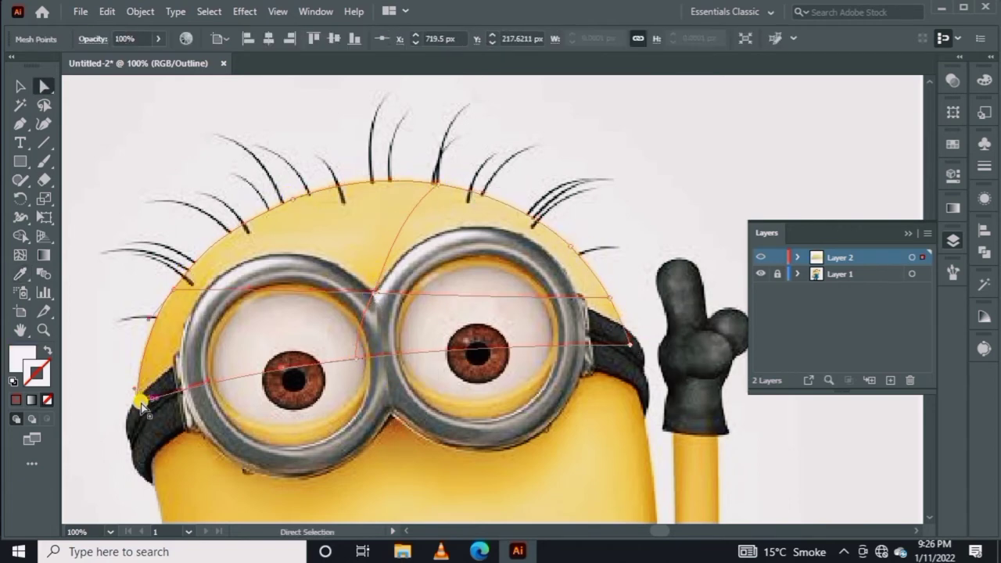
Return the layer to full-colour view and drag the yellow mesh off the goggles and eyes
{"action": "left_click", "coordinate": [759, 257], "text": "ctrl"}
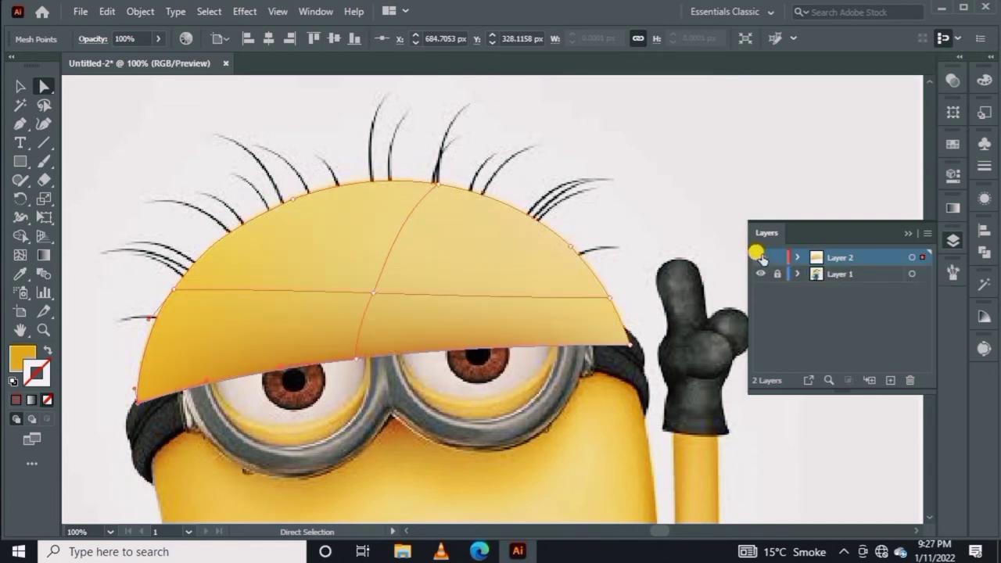
{"action": "left_click", "coordinate": [20, 86]}
{"action": "left_click_drag", "start_coordinate": [307, 256], "coordinate": [451, 282]}
{"action": "left_click_drag", "start_coordinate": [135, 285], "coordinate": [112, 284]}
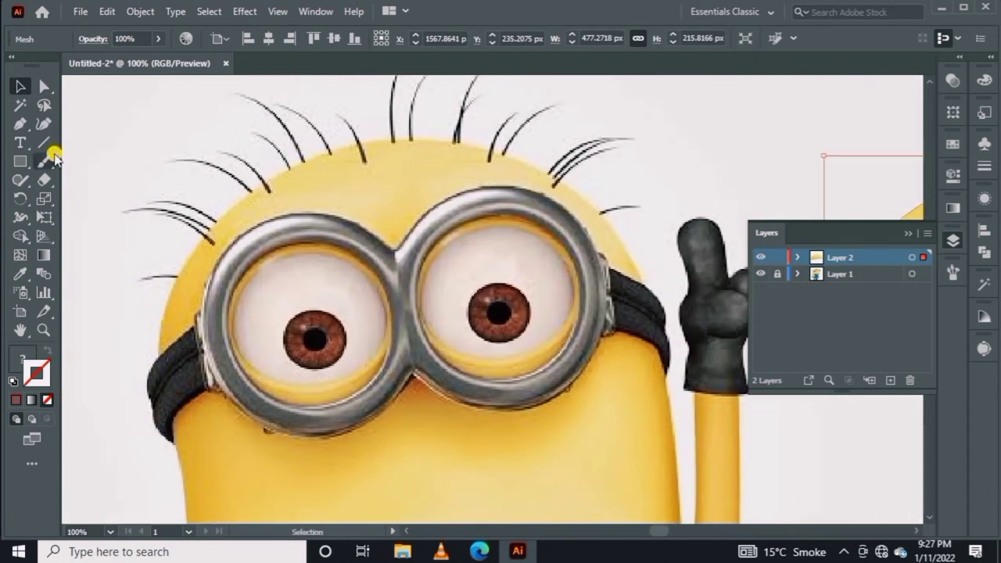
{"action": "left_click_drag", "start_coordinate": [21, 161], "coordinate": [76, 198]}
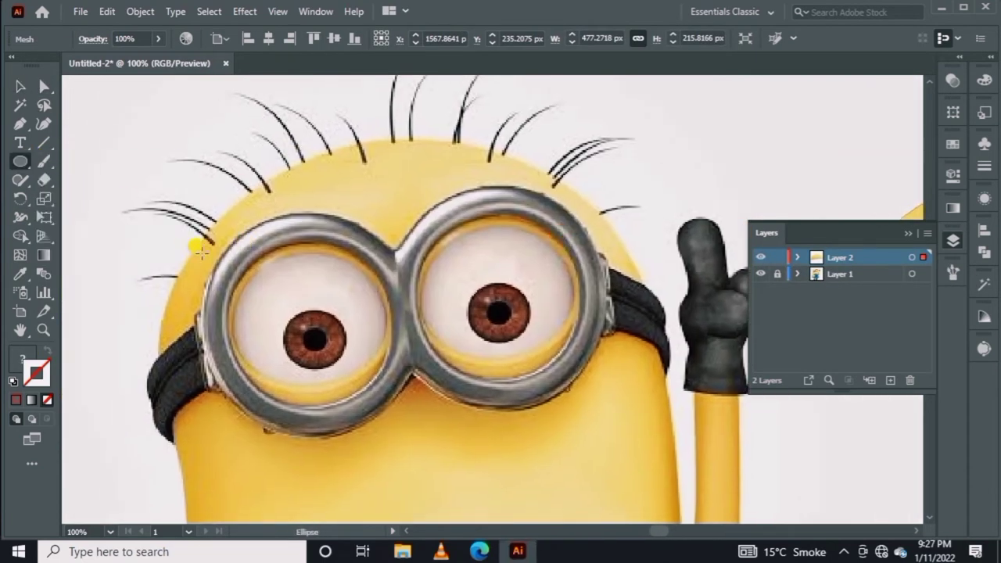
Draw a circle over the left goggle eye with a radial gradient fill and no stroke
{"action": "left_click_drag", "start_coordinate": [304, 337], "coordinate": [328, 409]}
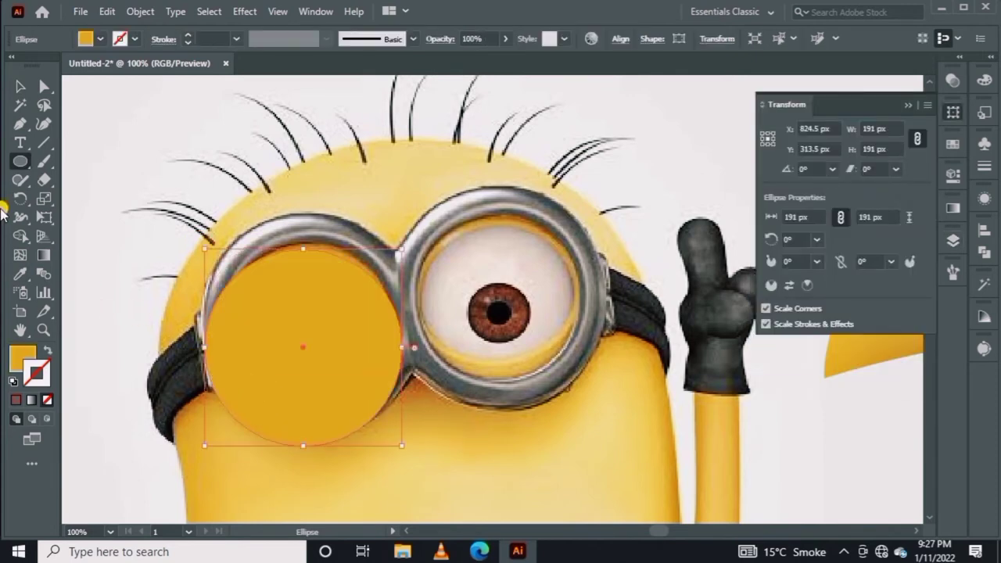
{"action": "left_click", "coordinate": [950, 210]}
{"action": "left_click", "coordinate": [847, 227]}
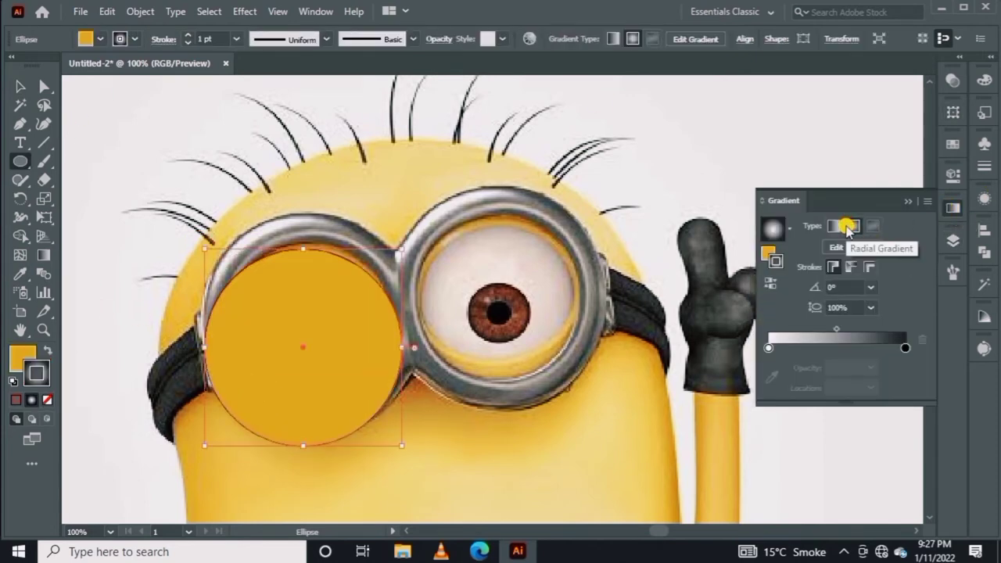
{"action": "left_click", "coordinate": [46, 351]}
{"action": "left_click", "coordinate": [48, 400]}
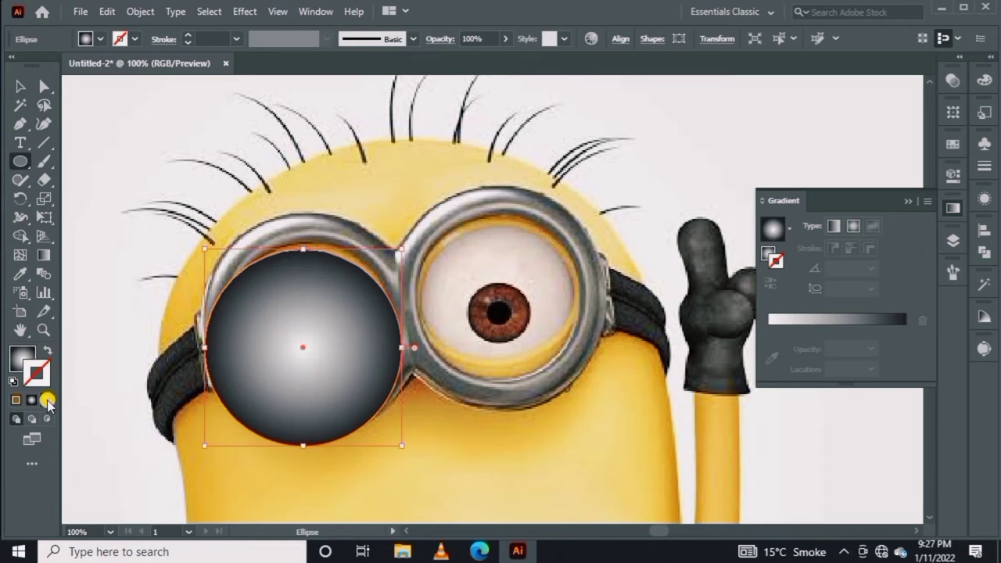
{"action": "left_click", "coordinate": [14, 365]}
Expand the circle's gradient into a mesh, release its clipping mask, and ungroup it
{"action": "left_click", "coordinate": [140, 11]}
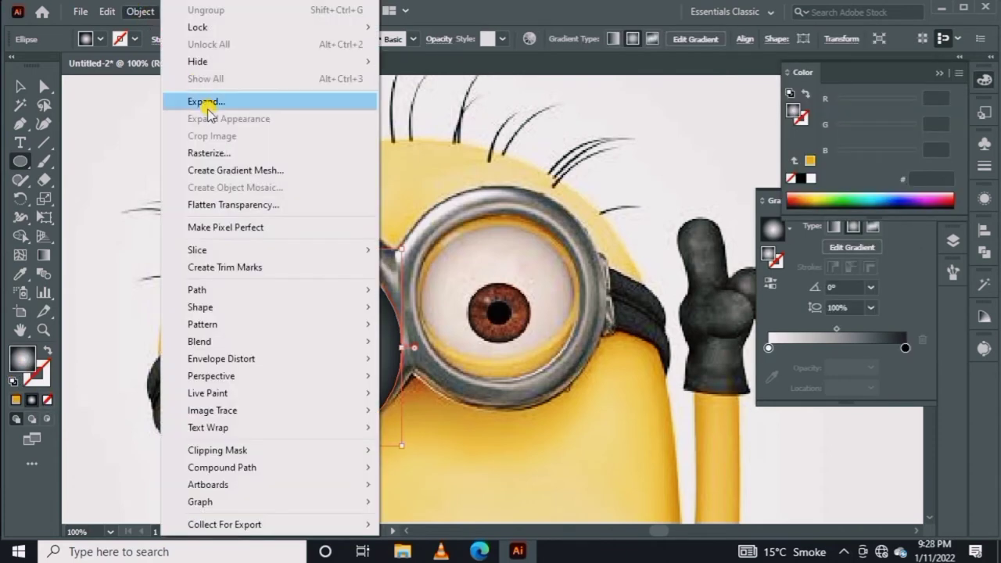
{"action": "left_click", "coordinate": [205, 101]}
{"action": "left_click", "coordinate": [451, 273]}
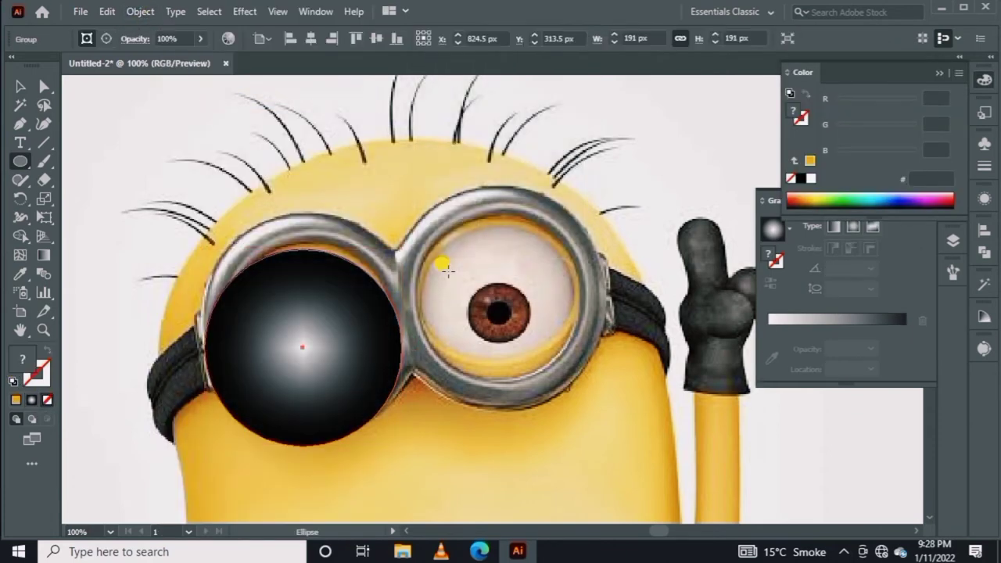
{"action": "left_click", "coordinate": [137, 15]}
{"action": "mouse_move", "coordinate": [217, 450]}
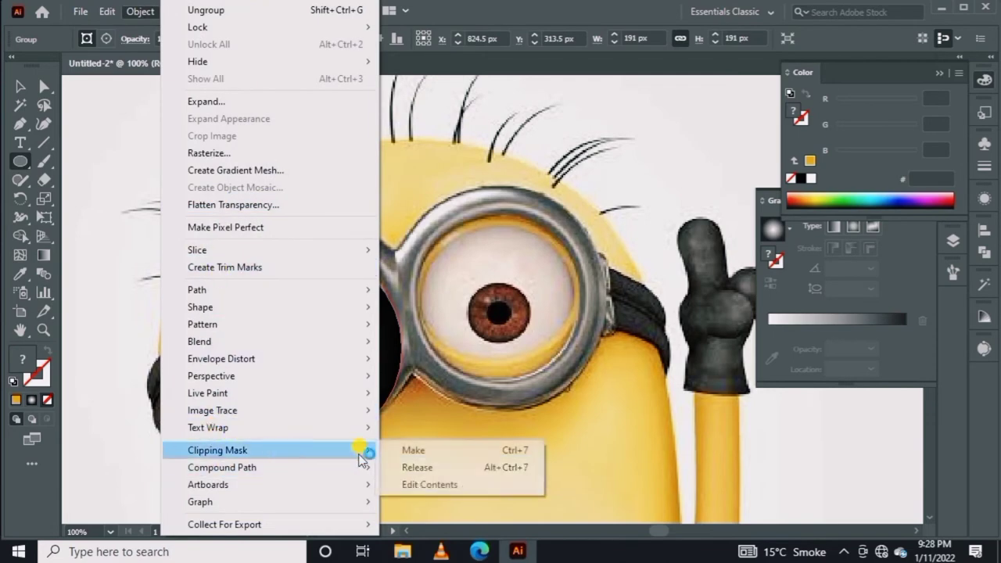
{"action": "left_click", "coordinate": [432, 469]}
{"action": "right_click", "coordinate": [338, 308]}
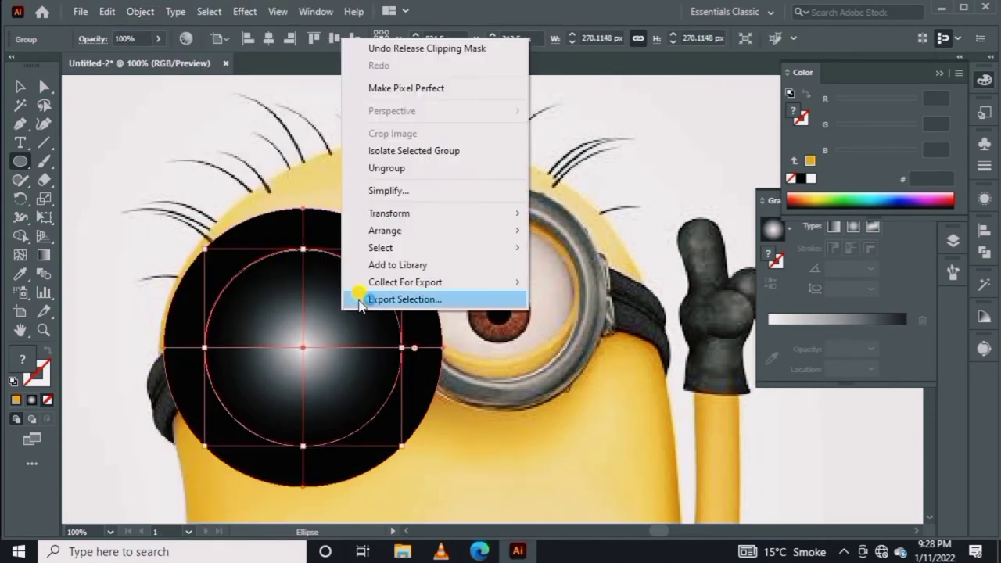
{"action": "left_click", "coordinate": [383, 167]}
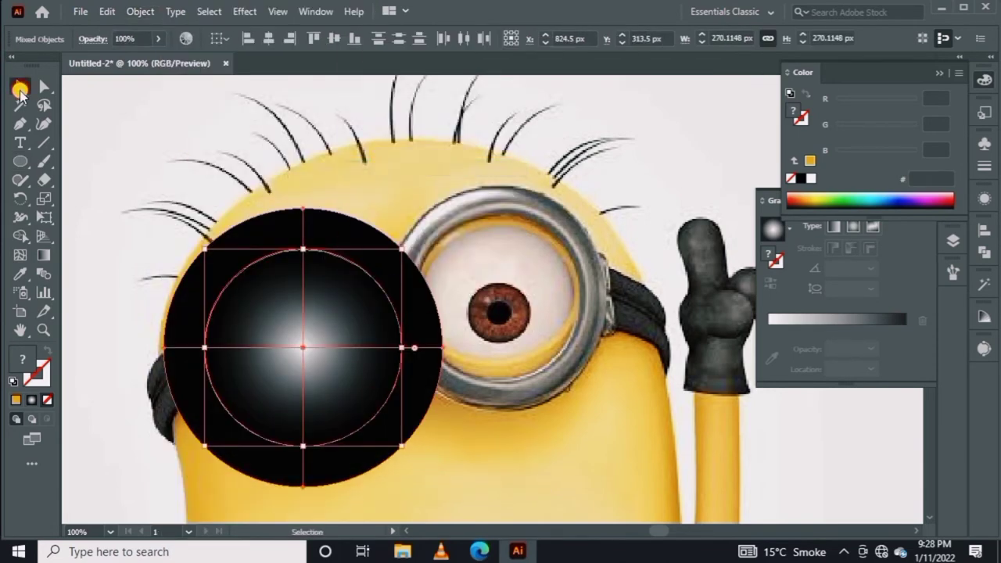
Move and shrink the mesh circle to fit the left eye, adding a mesh point near its top
{"action": "left_click_drag", "start_coordinate": [362, 230], "coordinate": [641, 242]}
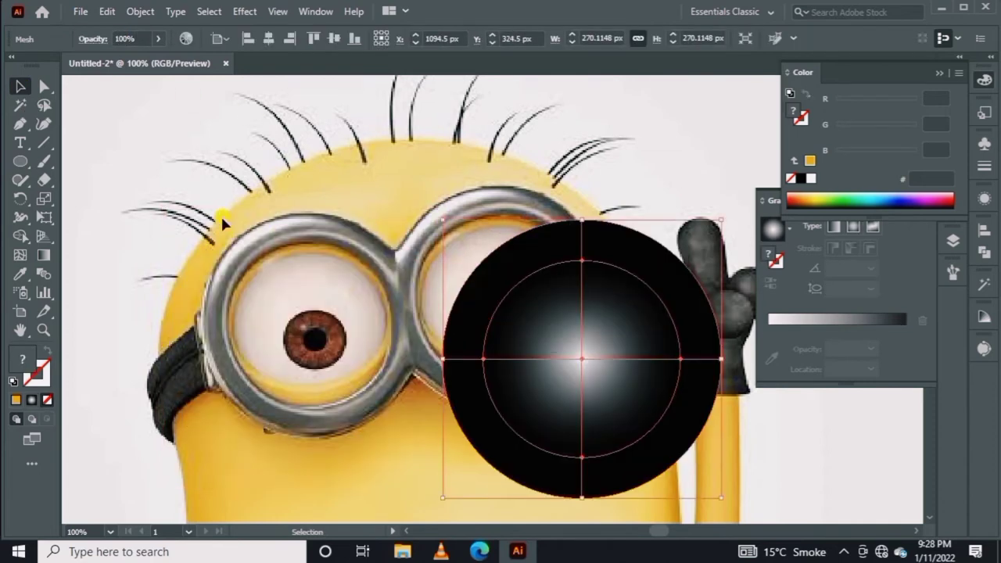
{"action": "left_click", "coordinate": [317, 267]}
{"action": "left_click_drag", "start_coordinate": [576, 262], "coordinate": [175, 206]}
{"action": "mouse_move", "coordinate": [442, 456]}
{"action": "left_mouse_down"}
{"action": "mouse_move", "coordinate": [382, 393]}
{"action": "mouse_move", "coordinate": [413, 429]}
{"action": "left_mouse_up"}
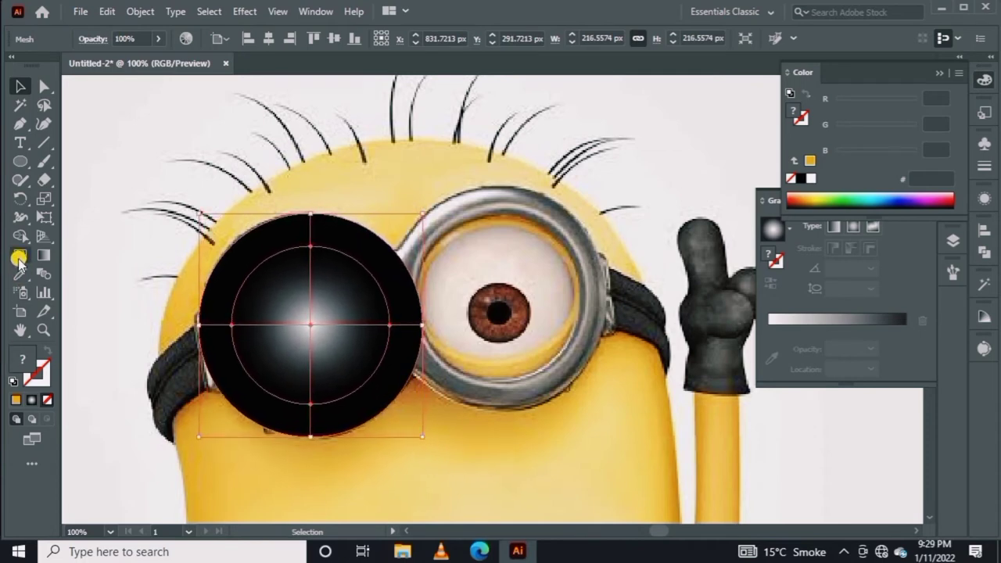
{"action": "left_click", "coordinate": [311, 226]}
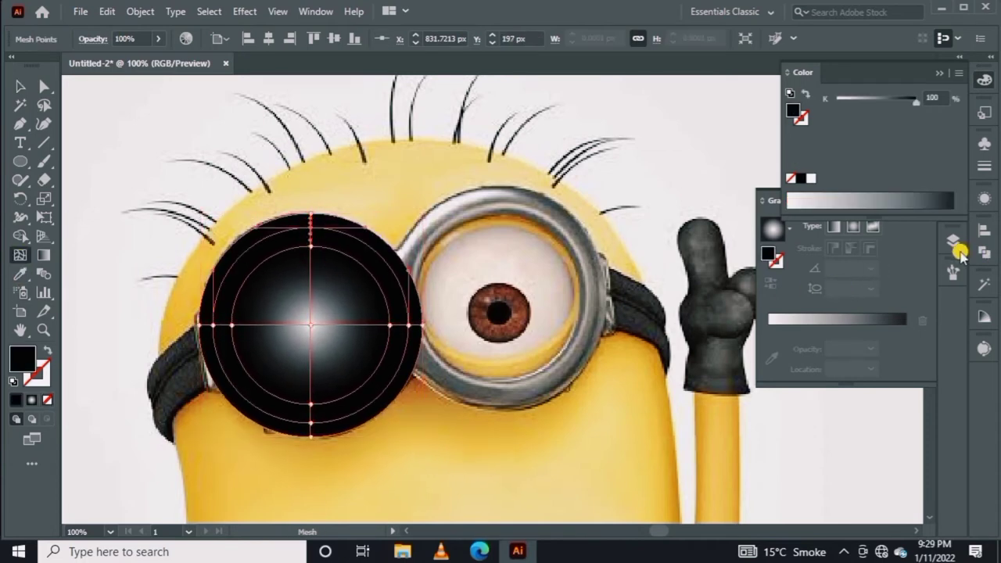
Show Layer 2 as outlines over the reference and zoom in on the left goggle rim
{"action": "left_click", "coordinate": [952, 242]}
{"action": "left_click", "coordinate": [756, 256], "text": "ctrl"}
{"action": "key", "text": "z"}
{"action": "left_click_drag", "start_coordinate": [196, 367], "coordinate": [430, 352]}
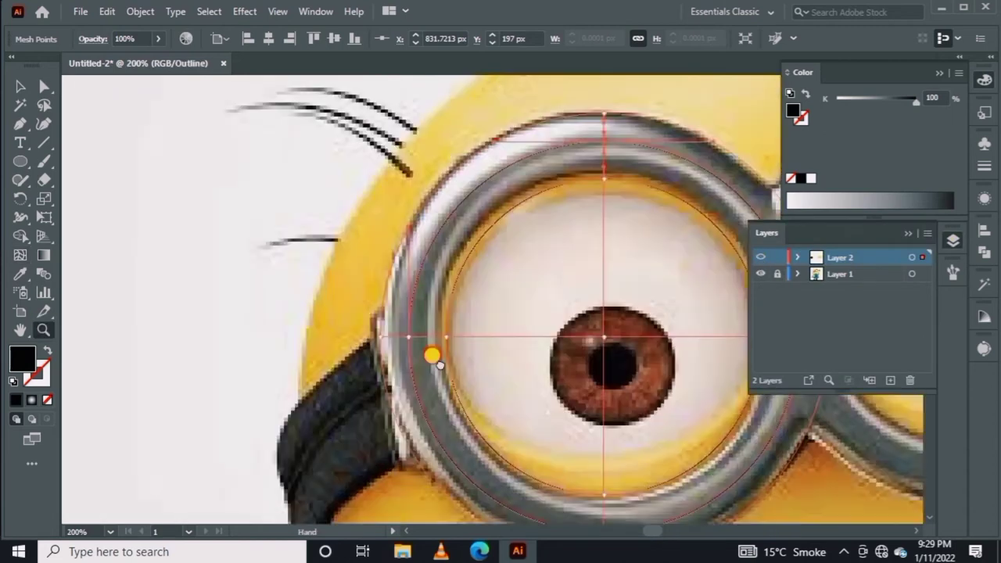
{"action": "left_click_drag", "start_coordinate": [19, 123], "coordinate": [68, 130]}
Add a point to the mesh outline and drag mesh points onto the goggle rim edges
{"action": "left_click", "coordinate": [71, 141]}
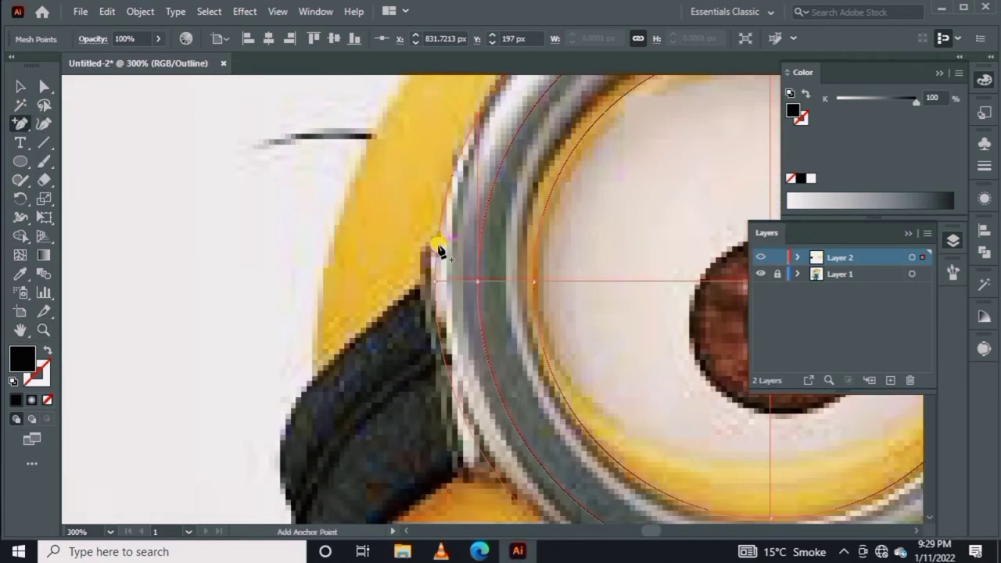
{"action": "left_click", "coordinate": [439, 251]}
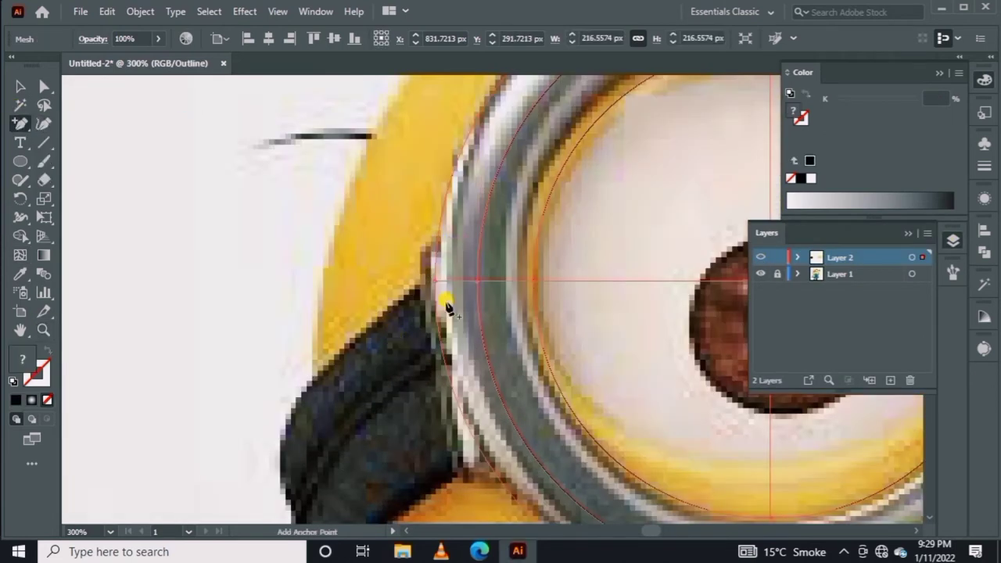
{"action": "left_click", "coordinate": [430, 255]}
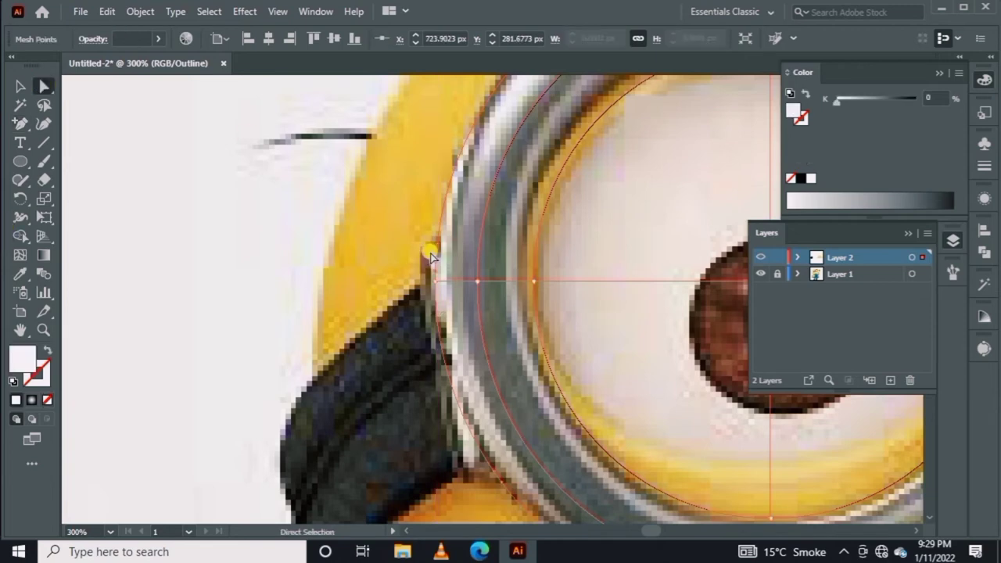
{"action": "left_click_drag", "start_coordinate": [427, 254], "coordinate": [440, 268]}
{"action": "scroll", "coordinate": [454, 342], "scroll_direction": "down", "scroll_amount": 2}
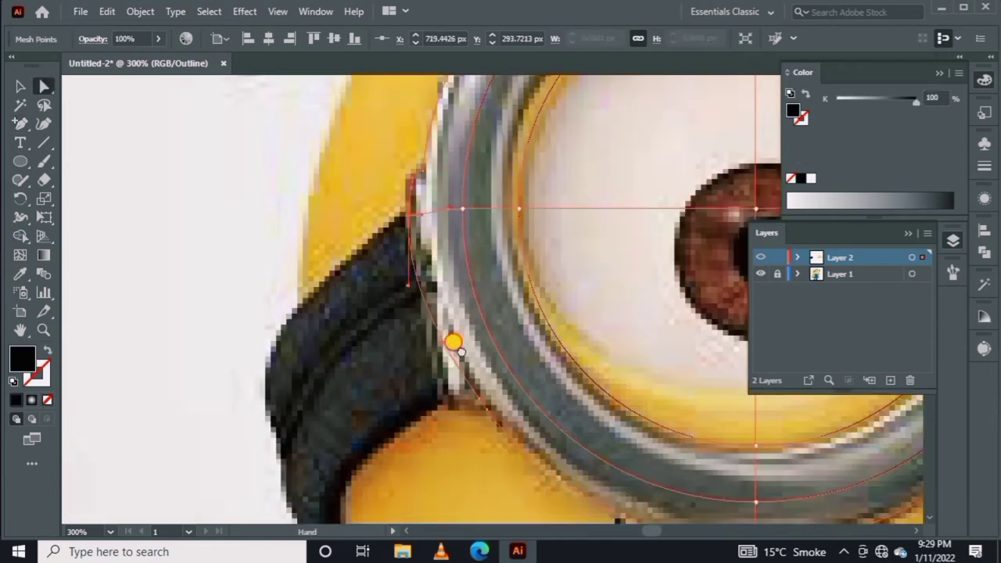
{"action": "mouse_move", "coordinate": [479, 423]}
{"action": "left_mouse_down"}
{"action": "mouse_move", "coordinate": [480, 402]}
{"action": "mouse_move", "coordinate": [491, 414]}
{"action": "left_mouse_up"}
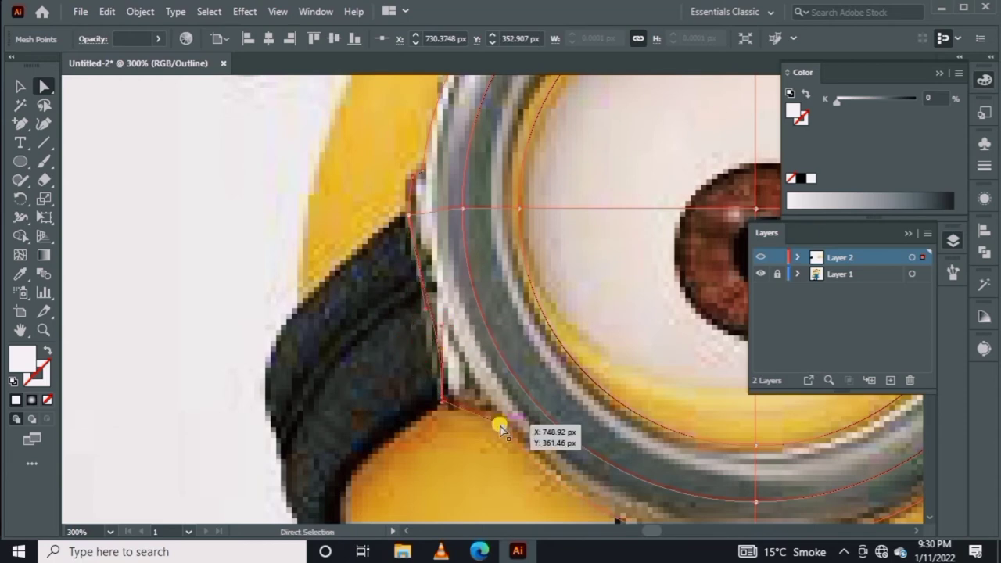
{"action": "scroll", "coordinate": [491, 414], "scroll_direction": "up", "scroll_amount": 2}
{"action": "left_click_drag", "start_coordinate": [438, 341], "coordinate": [447, 339]}
{"action": "mouse_move", "coordinate": [617, 371]}
{"action": "left_mouse_down"}
{"action": "mouse_move", "coordinate": [239, 446]}
{"action": "mouse_move", "coordinate": [558, 353]}
{"action": "mouse_move", "coordinate": [539, 358]}
{"action": "mouse_move", "coordinate": [587, 357]}
{"action": "mouse_move", "coordinate": [601, 408]}
{"action": "left_mouse_up"}
Reshape the mesh curve between the two goggles
{"action": "left_click", "coordinate": [17, 125]}
{"action": "scroll", "coordinate": [591, 223], "scroll_direction": "down", "scroll_amount": 3}
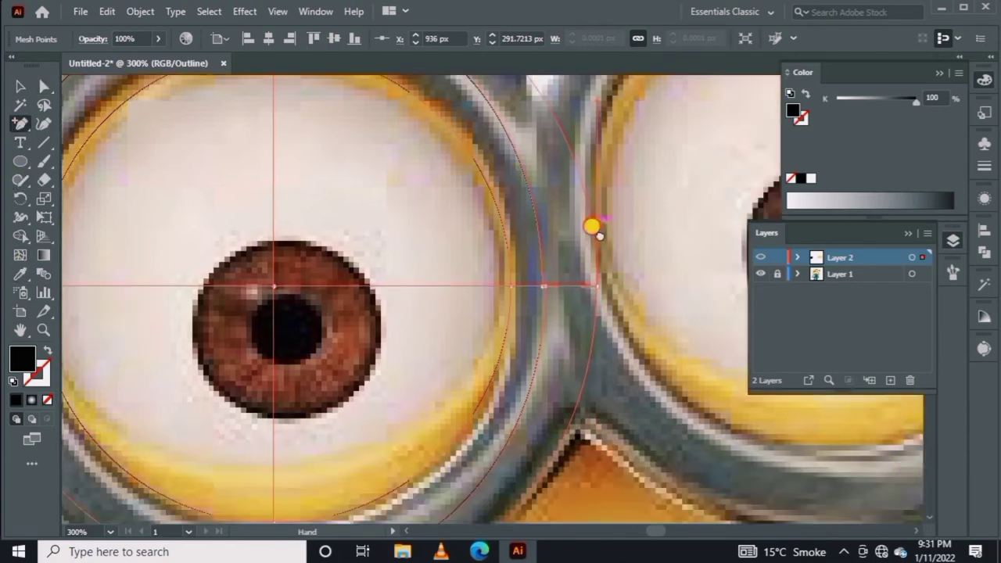
{"action": "left_click", "coordinate": [567, 399]}
{"action": "scroll", "coordinate": [552, 189], "scroll_direction": "up", "scroll_amount": 2}
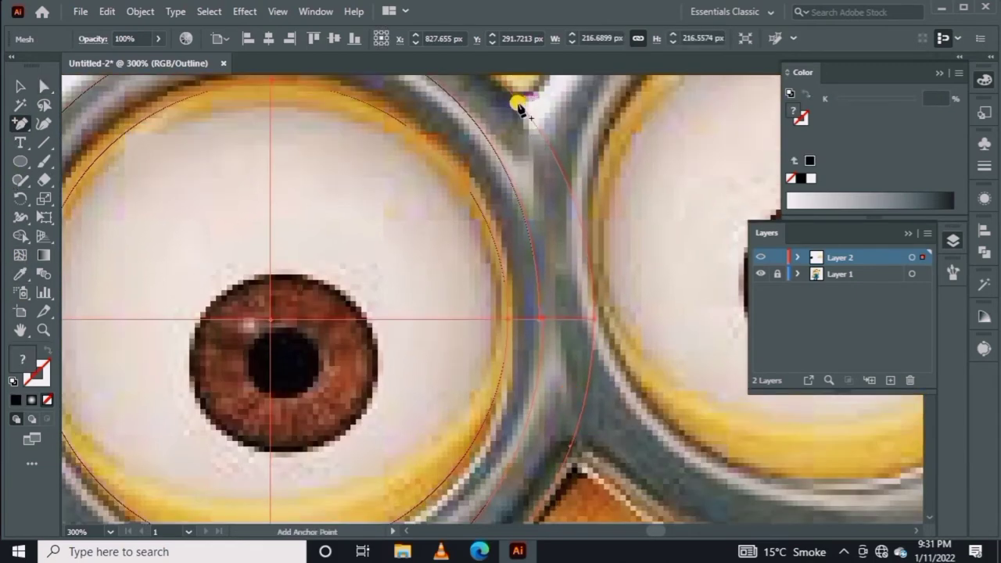
{"action": "mouse_move", "coordinate": [560, 454]}
{"action": "left_mouse_down"}
{"action": "mouse_move", "coordinate": [577, 458]}
{"action": "mouse_move", "coordinate": [632, 368]}
{"action": "mouse_move", "coordinate": [614, 465]}
{"action": "mouse_move", "coordinate": [622, 401]}
{"action": "left_mouse_up"}
{"action": "scroll", "coordinate": [597, 369], "scroll_direction": "up", "scroll_amount": 1}
{"action": "scroll", "coordinate": [609, 250], "scroll_direction": "left", "scroll_amount": 2}
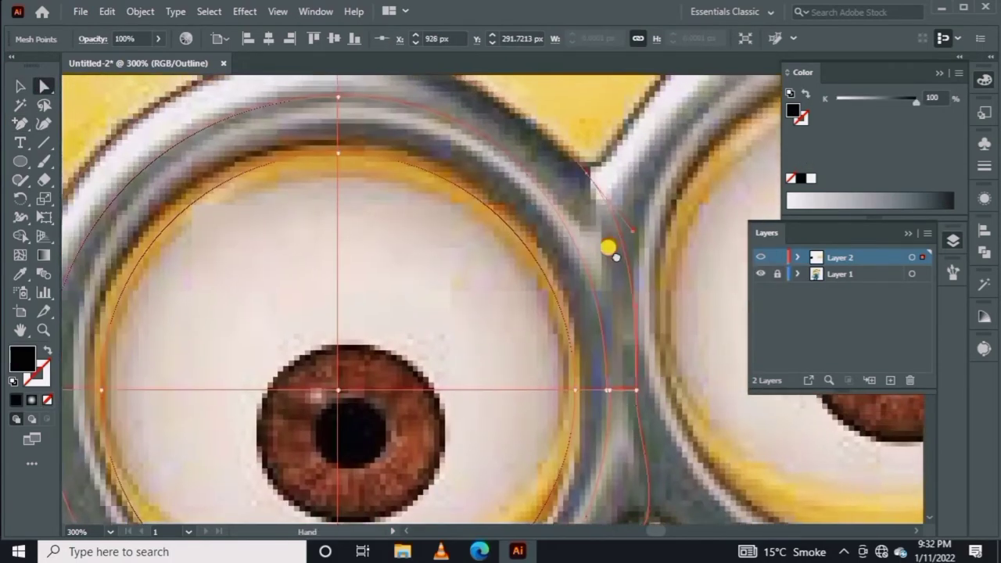
{"action": "scroll", "coordinate": [561, 379], "scroll_direction": "down", "scroll_amount": 3}
Nudge a mesh segment to fit the rim and undo an accidental mesh point
{"action": "key", "text": "a"}
{"action": "scroll", "coordinate": [570, 347], "scroll_direction": "up", "scroll_amount": 2}
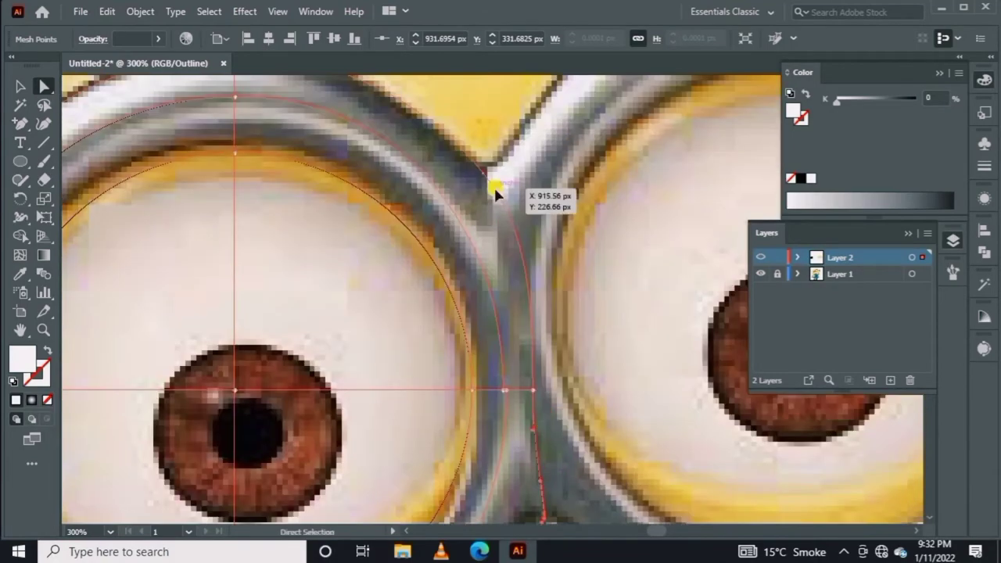
{"action": "left_click_drag", "start_coordinate": [530, 317], "coordinate": [519, 318]}
{"action": "scroll", "coordinate": [488, 258], "scroll_direction": "down", "scroll_amount": 5}
{"action": "scroll", "coordinate": [489, 257], "scroll_direction": "left", "scroll_amount": 5}
{"action": "scroll", "coordinate": [462, 226], "scroll_direction": "down", "scroll_amount": 1}
{"action": "key", "text": "u"}
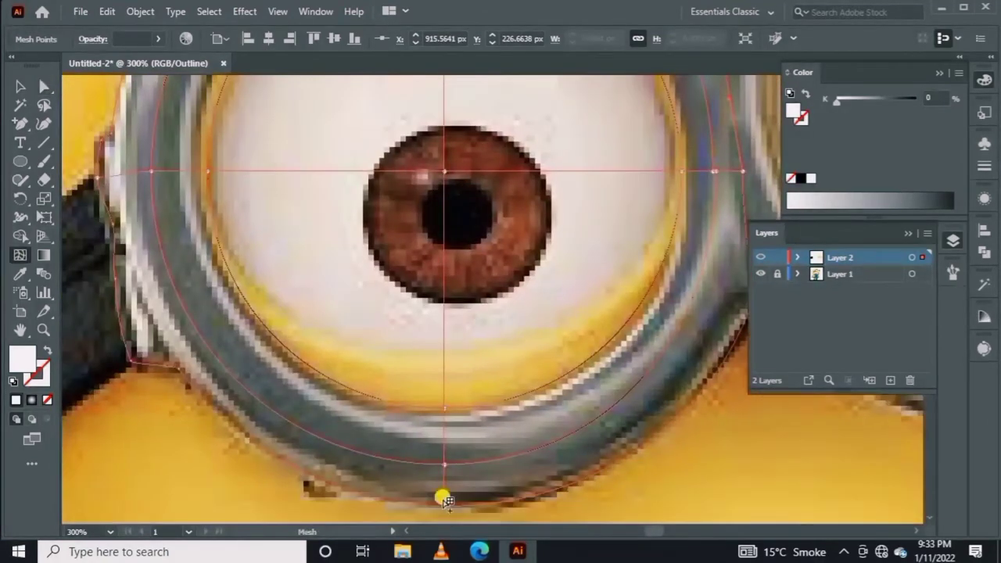
{"action": "scroll", "coordinate": [414, 441], "scroll_direction": "up", "scroll_amount": 5}
{"action": "right_click", "coordinate": [351, 196]}
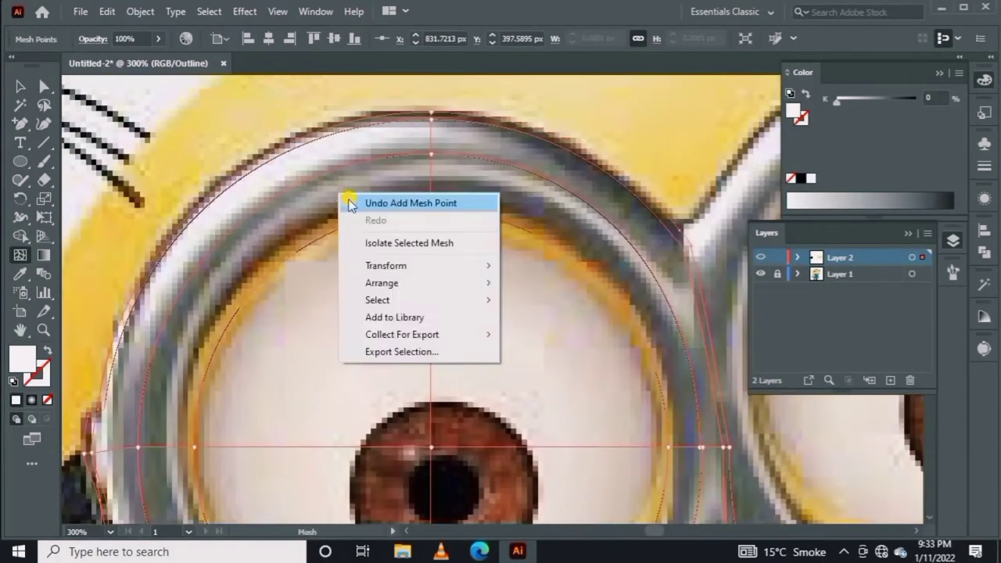
{"action": "left_click", "coordinate": [375, 198]}
{"action": "scroll", "coordinate": [351, 197], "scroll_direction": "down", "scroll_amount": 6}
Pull the bottom, left and top mesh points out onto the goggle rim
{"action": "left_click", "coordinate": [43, 86]}
{"action": "left_click_drag", "start_coordinate": [408, 457], "coordinate": [408, 467]}
{"action": "scroll", "coordinate": [408, 466], "scroll_direction": "up", "scroll_amount": 3}
{"action": "scroll", "coordinate": [408, 467], "scroll_direction": "left", "scroll_amount": 3}
{"action": "left_click_drag", "start_coordinate": [211, 261], "coordinate": [196, 265]}
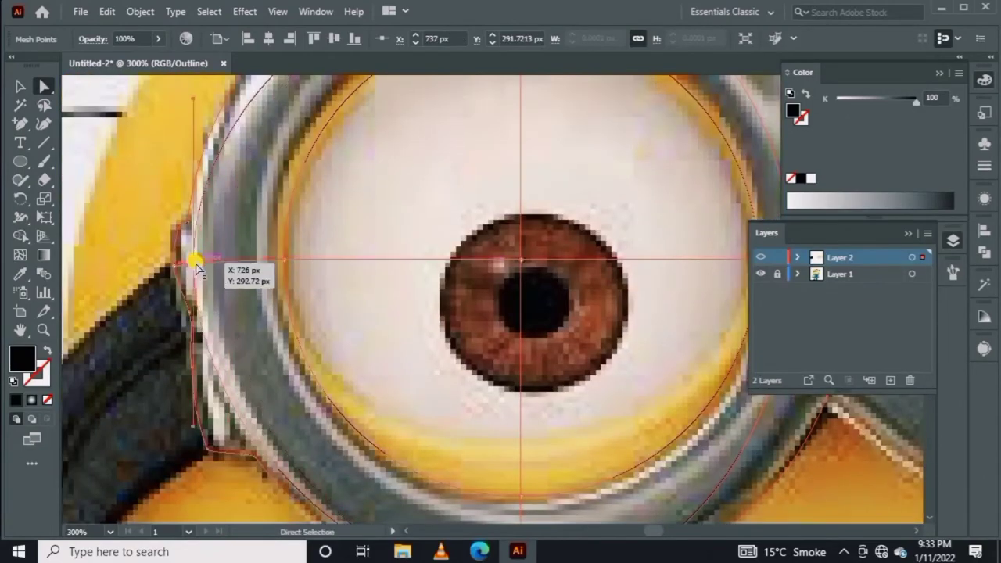
{"action": "scroll", "coordinate": [196, 266], "scroll_direction": "up", "scroll_amount": 8}
{"action": "scroll", "coordinate": [196, 265], "scroll_direction": "right", "scroll_amount": 2}
{"action": "left_click_drag", "start_coordinate": [437, 211], "coordinate": [436, 183]}
Fit a mesh point into the gap between the goggles
{"action": "scroll", "coordinate": [427, 190], "scroll_direction": "right", "scroll_amount": 2}
{"action": "scroll", "coordinate": [427, 190], "scroll_direction": "down", "scroll_amount": 4}
{"action": "scroll", "coordinate": [427, 190], "scroll_direction": "right", "scroll_amount": 5}
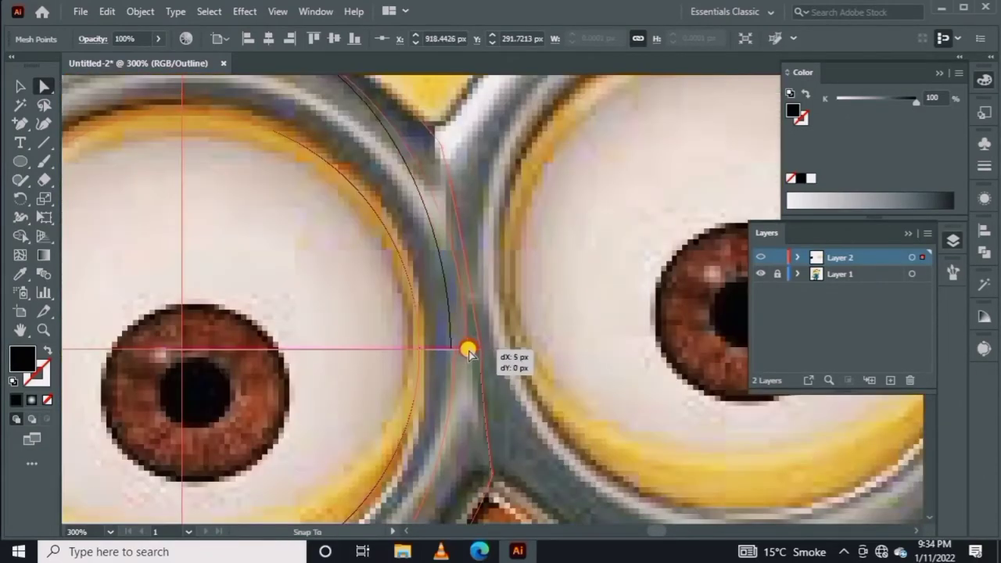
{"action": "left_click_drag", "start_coordinate": [467, 349], "coordinate": [453, 351]}
{"action": "scroll", "coordinate": [522, 370], "scroll_direction": "down", "scroll_amount": 4}
{"action": "scroll", "coordinate": [521, 370], "scroll_direction": "left", "scroll_amount": 2}
{"action": "scroll", "coordinate": [521, 369], "scroll_direction": "down", "scroll_amount": 2}
{"action": "scroll", "coordinate": [521, 369], "scroll_direction": "left", "scroll_amount": 5}
{"action": "scroll", "coordinate": [636, 302], "scroll_direction": "up", "scroll_amount": 6}
{"action": "scroll", "coordinate": [636, 302], "scroll_direction": "right", "scroll_amount": 2}
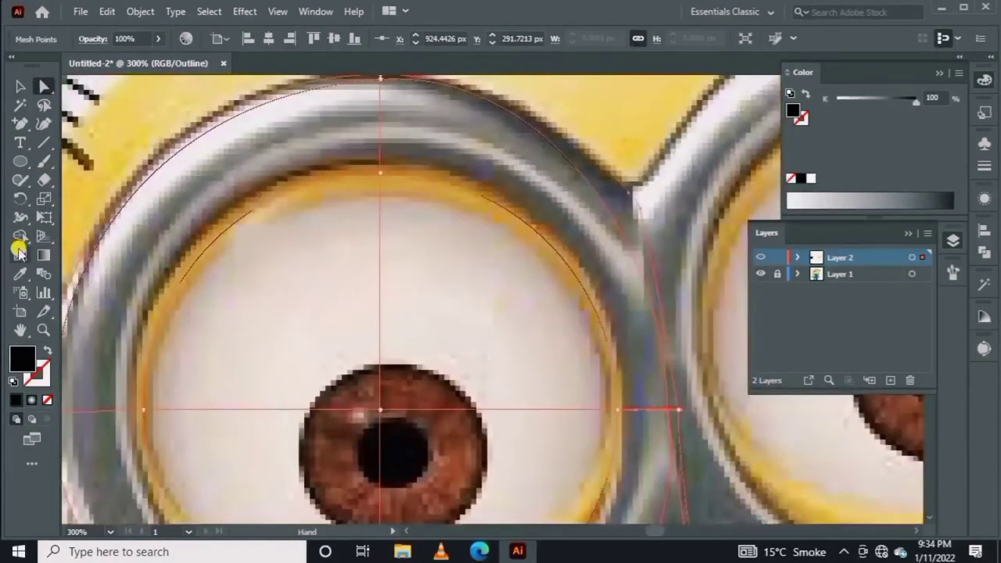
Nudge the right mesh point onto the rim edge and make the lower mesh curve follow the rim
{"action": "left_click", "coordinate": [20, 255]}
{"action": "scroll", "coordinate": [384, 104], "scroll_direction": "down", "scroll_amount": 1}
{"action": "scroll", "coordinate": [380, 120], "scroll_direction": "down", "scroll_amount": 3}
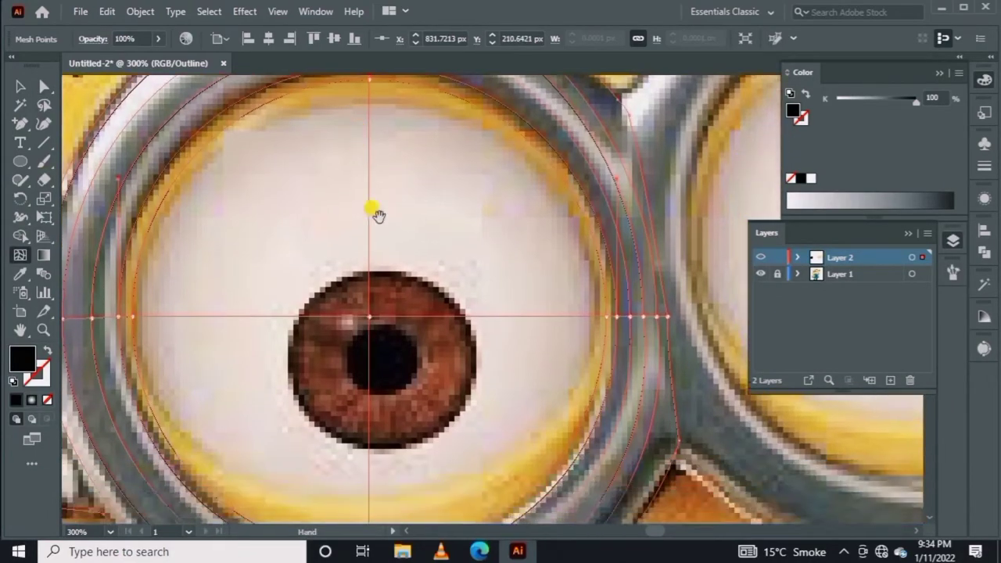
{"action": "scroll", "coordinate": [375, 215], "scroll_direction": "up", "scroll_amount": 3}
{"action": "scroll", "coordinate": [375, 214], "scroll_direction": "right", "scroll_amount": 2}
{"action": "key", "text": "a"}
{"action": "left_click", "coordinate": [551, 380]}
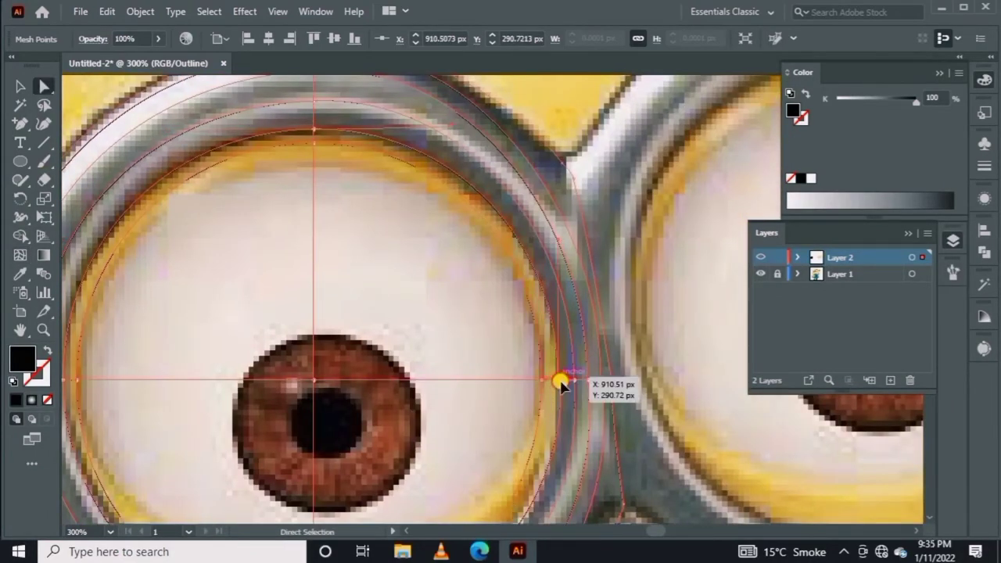
{"action": "left_click_drag", "start_coordinate": [553, 383], "coordinate": [559, 380]}
{"action": "scroll", "coordinate": [646, 336], "scroll_direction": "down", "scroll_amount": 3}
{"action": "scroll", "coordinate": [646, 336], "scroll_direction": "left", "scroll_amount": 5}
{"action": "scroll", "coordinate": [646, 336], "scroll_direction": "down", "scroll_amount": 1}
{"action": "left_click_drag", "start_coordinate": [422, 426], "coordinate": [420, 440]}
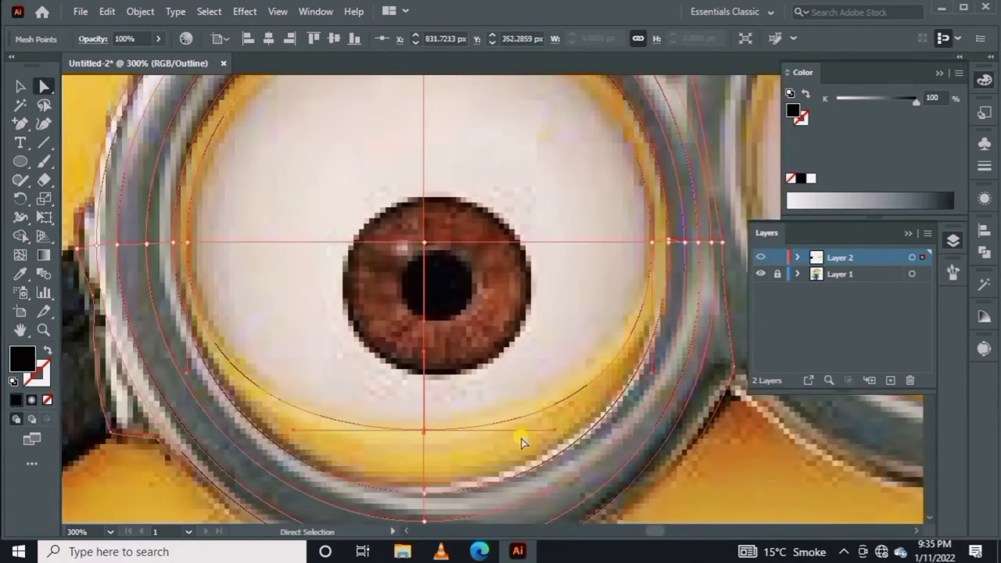
{"action": "scroll", "coordinate": [424, 485], "scroll_direction": "up", "scroll_amount": 1}
Add a vertical mesh line through the lens with the Mesh tool
{"action": "left_click", "coordinate": [20, 255]}
{"action": "left_click", "coordinate": [213, 266]}
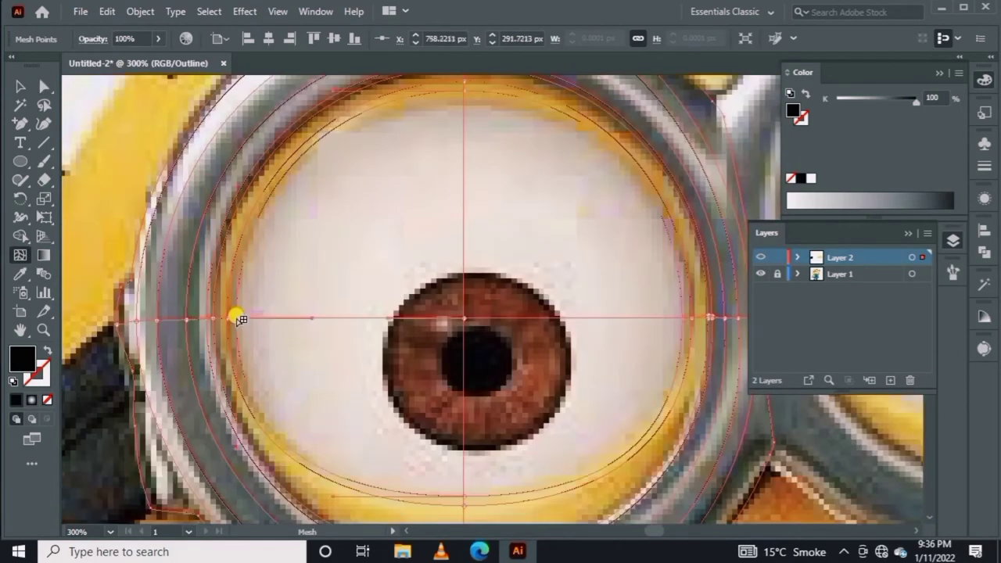
{"action": "scroll", "coordinate": [326, 96], "scroll_direction": "up", "scroll_amount": 3}
Zoom in on the rim top and give its mesh point the rim colour sampled from the photo
{"action": "key", "text": "z"}
{"action": "left_click", "coordinate": [467, 207]}
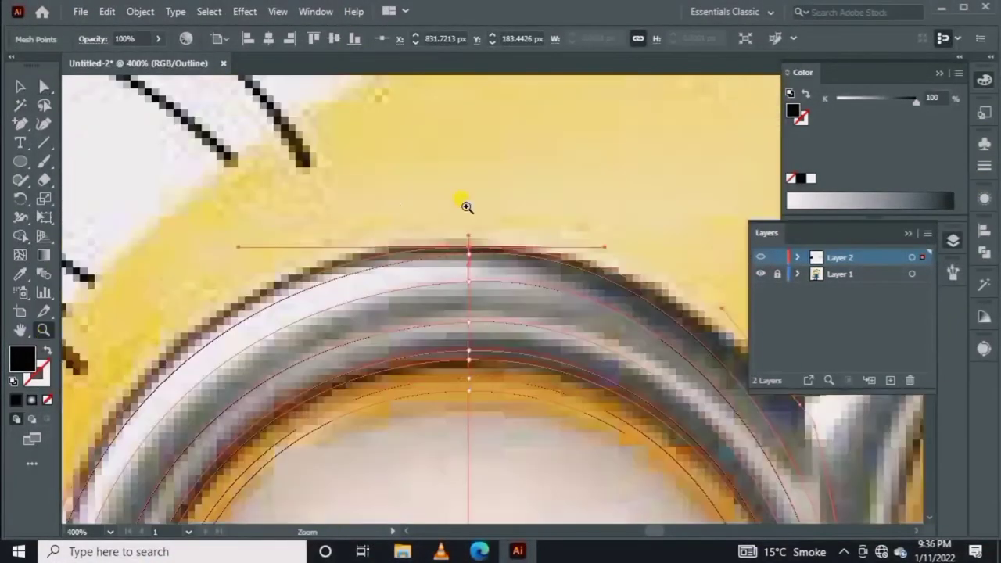
{"action": "left_click", "coordinate": [467, 206]}
{"action": "key", "text": "a"}
{"action": "key", "text": "i"}
{"action": "left_click", "coordinate": [447, 192]}
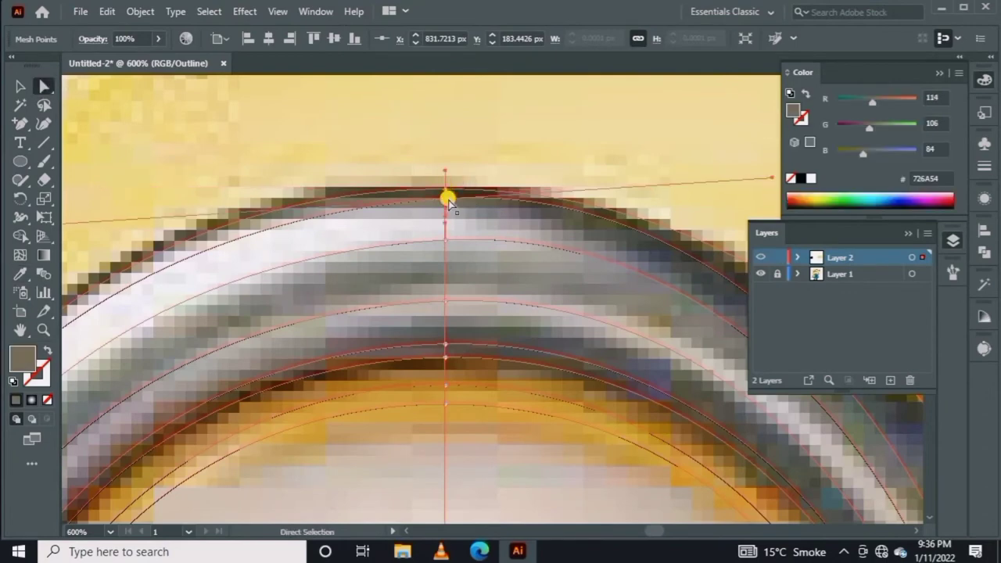
Move the next mesh point onto the rim highlight and colour the inner rim point golden
{"action": "left_click", "coordinate": [445, 238]}
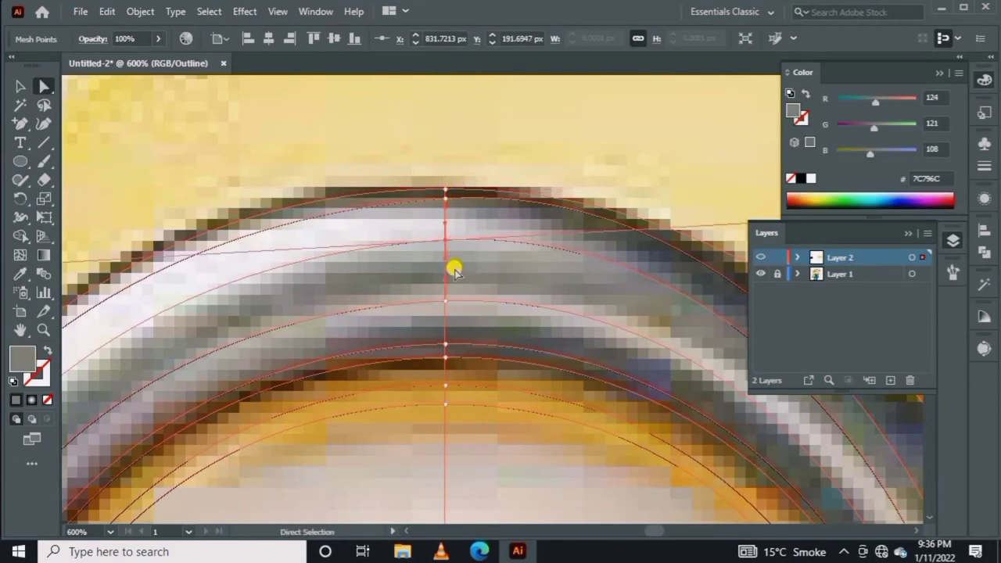
{"action": "mouse_move", "coordinate": [453, 269]}
{"action": "left_mouse_down"}
{"action": "mouse_move", "coordinate": [456, 375]}
{"action": "mouse_move", "coordinate": [635, 169]}
{"action": "mouse_move", "coordinate": [487, 320]}
{"action": "left_mouse_up"}
{"action": "left_click", "coordinate": [44, 106]}
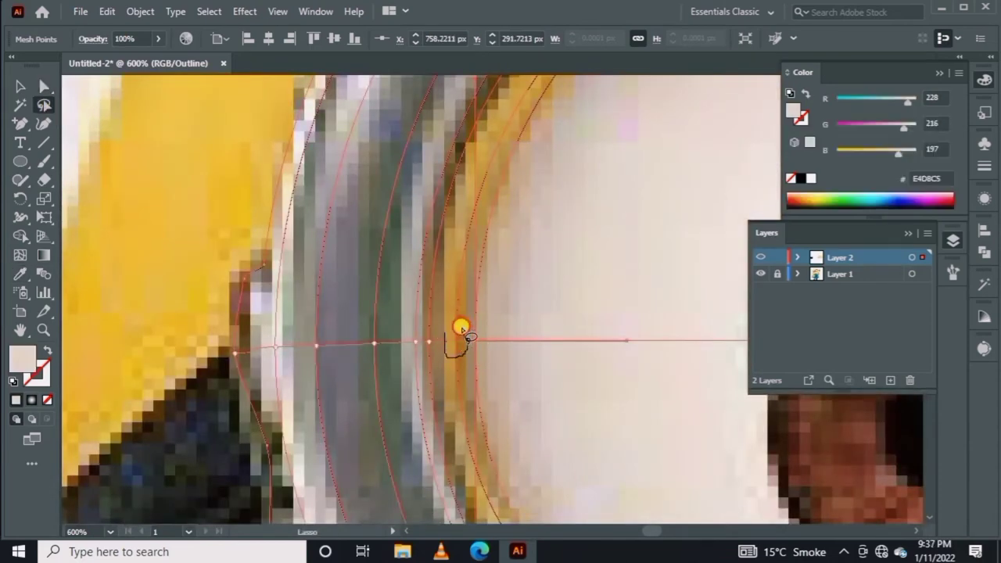
{"action": "left_click_drag", "start_coordinate": [444, 334], "coordinate": [447, 337]}
{"action": "key", "text": "i"}
{"action": "left_click", "coordinate": [456, 302]}
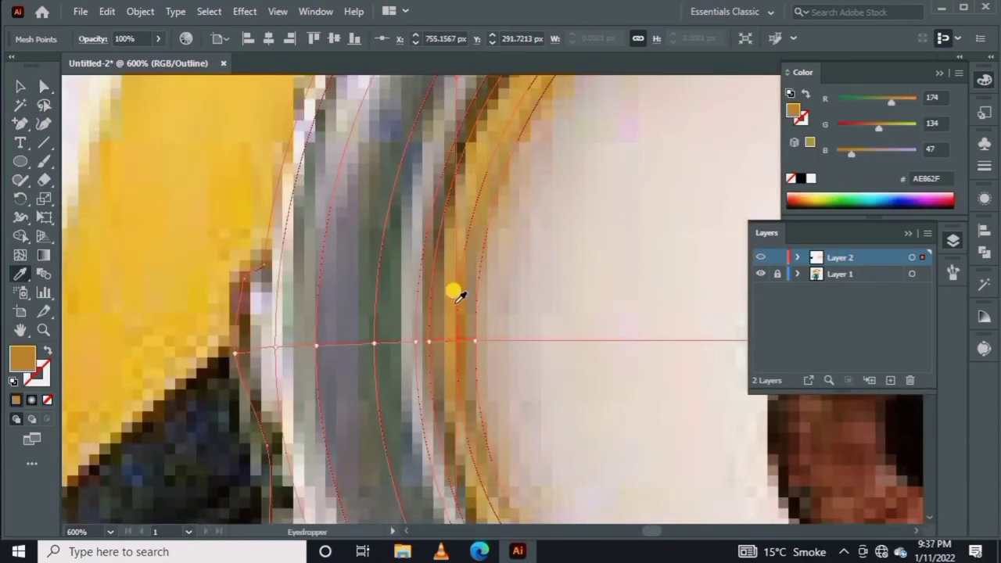
Shift a mesh point left and colour it with the rim's greys, briefly previewing the result
{"action": "key", "text": "a"}
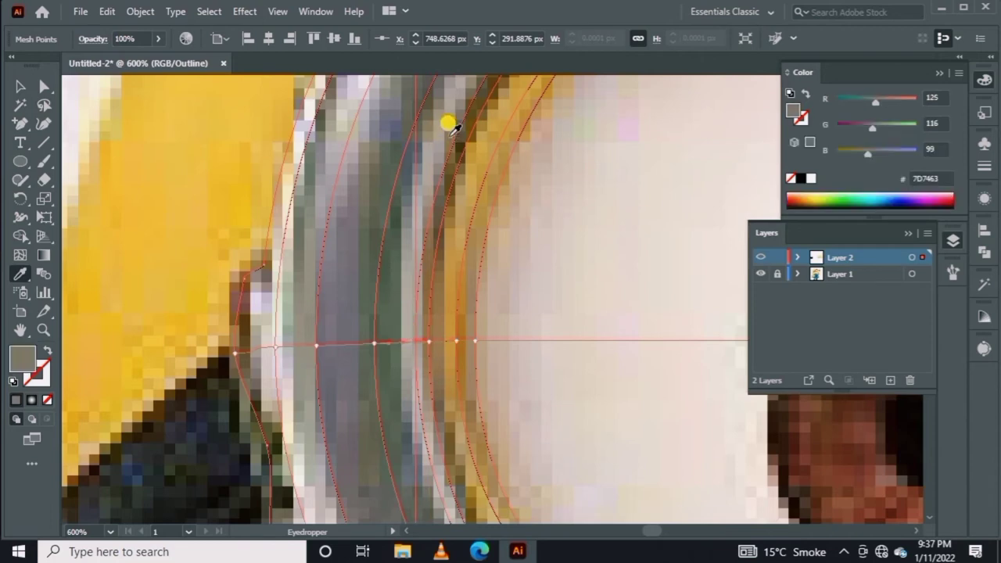
{"action": "left_click_drag", "start_coordinate": [434, 340], "coordinate": [376, 344]}
{"action": "key", "text": "i"}
{"action": "left_click", "coordinate": [315, 292]}
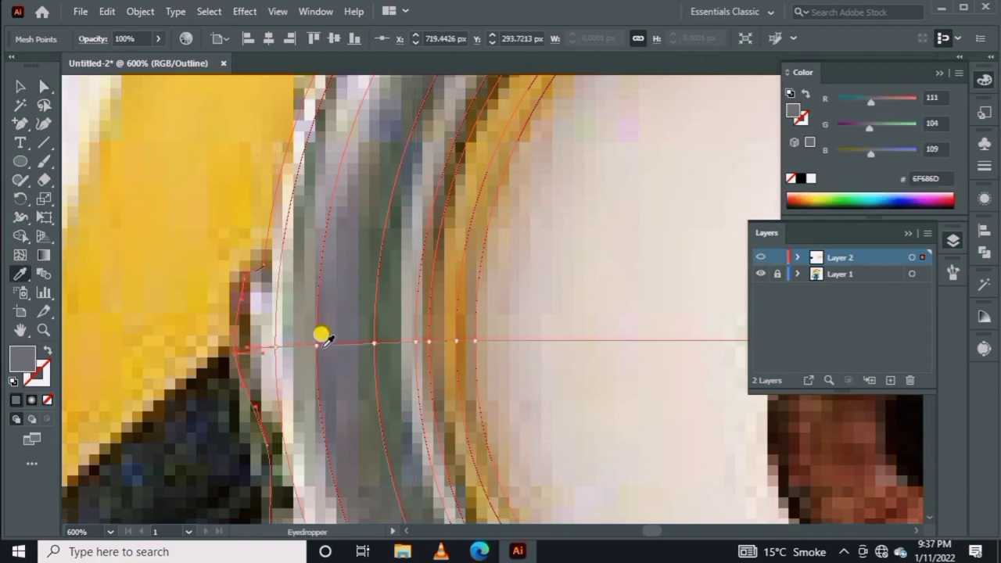
{"action": "scroll", "coordinate": [290, 458], "scroll_direction": "down", "scroll_amount": 3}
{"action": "left_click", "coordinate": [250, 375]}
{"action": "scroll", "coordinate": [729, 261], "scroll_direction": "right", "scroll_amount": 2}
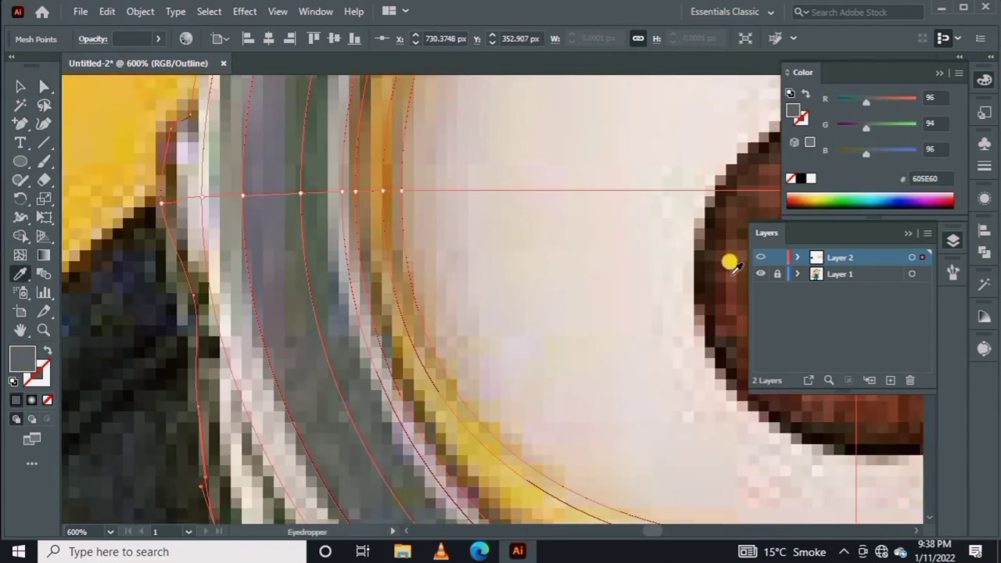
{"action": "left_click", "coordinate": [760, 257], "text": "ctrl"}
{"action": "left_click", "coordinate": [759, 257], "text": "ctrl"}
Move a rim-band mesh point toward the lower edge and colour it dark gold and grey
{"action": "key", "text": "a"}
{"action": "left_click", "coordinate": [335, 223]}
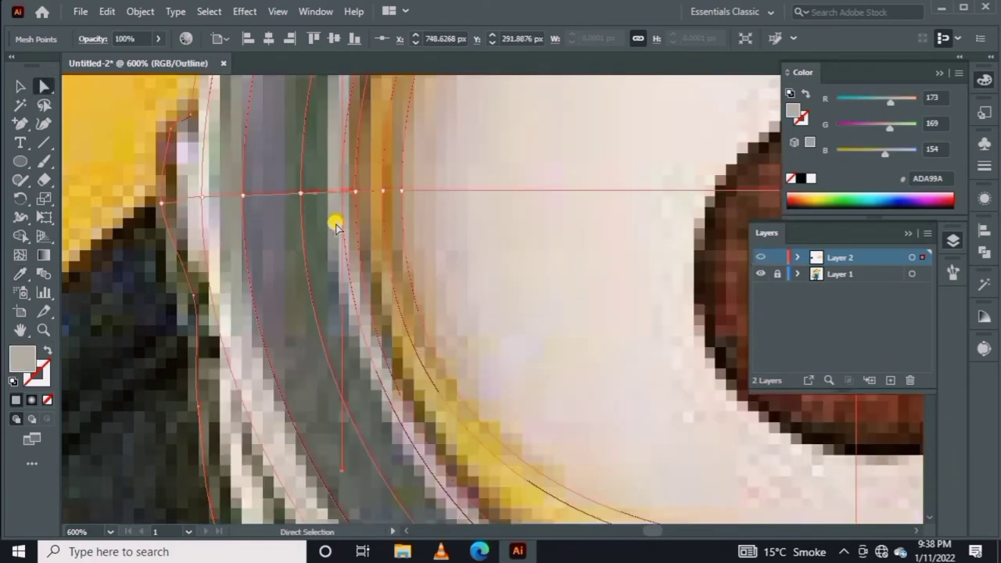
{"action": "scroll", "coordinate": [348, 331], "scroll_direction": "down", "scroll_amount": 3}
{"action": "scroll", "coordinate": [100, 297], "scroll_direction": "right", "scroll_amount": 3}
{"action": "left_click_drag", "start_coordinate": [346, 212], "coordinate": [349, 447]}
{"action": "key", "text": "i"}
{"action": "left_click", "coordinate": [408, 479]}
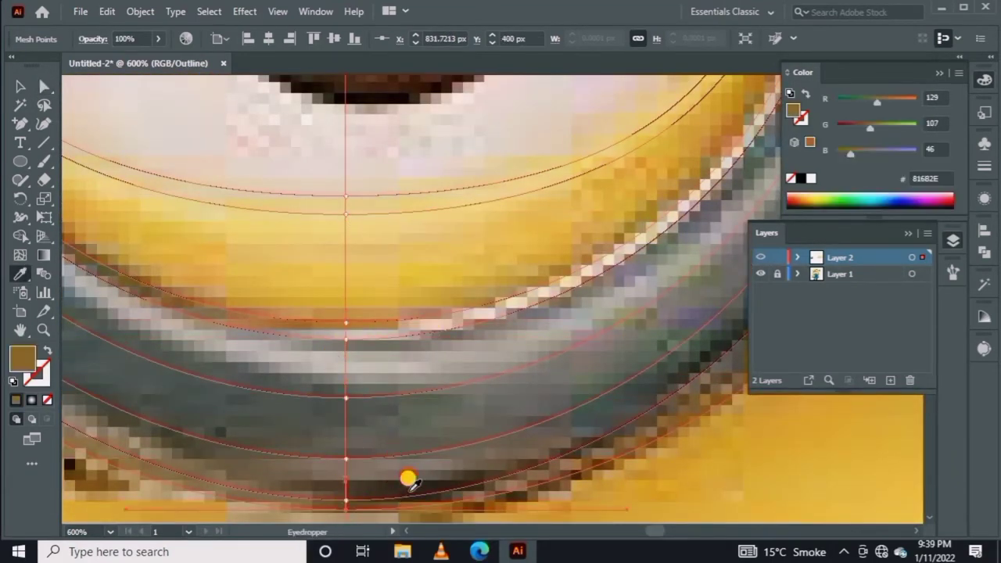
{"action": "scroll", "coordinate": [408, 478], "scroll_direction": "down", "scroll_amount": 5}
{"action": "key", "text": "a"}
{"action": "left_click", "coordinate": [440, 402]}
{"action": "scroll", "coordinate": [417, 386], "scroll_direction": "right", "scroll_amount": 3}
Colour the clustered rim points with the lens's pale beige and preview the goggle in full colour
{"action": "key", "text": "q"}
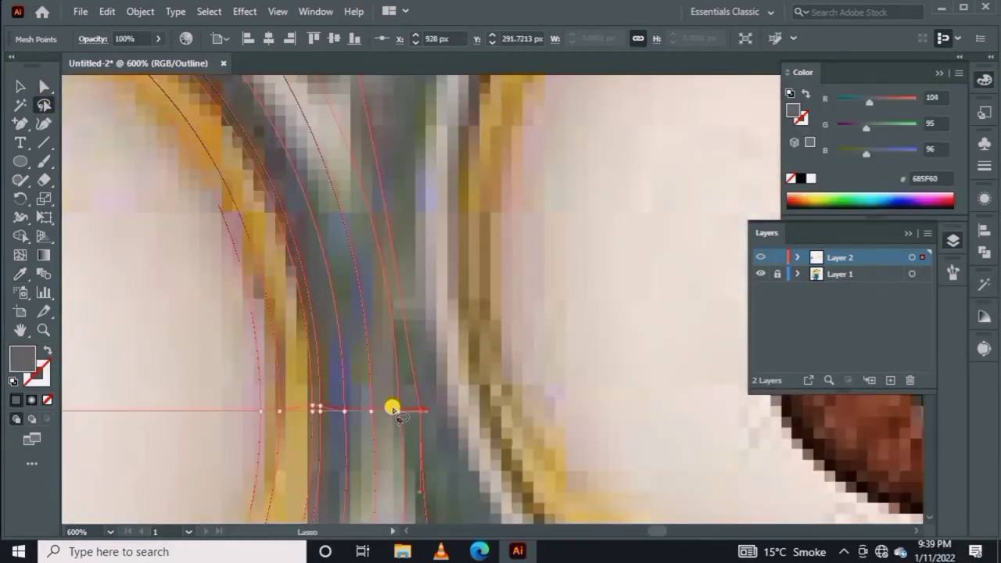
{"action": "key", "text": "a"}
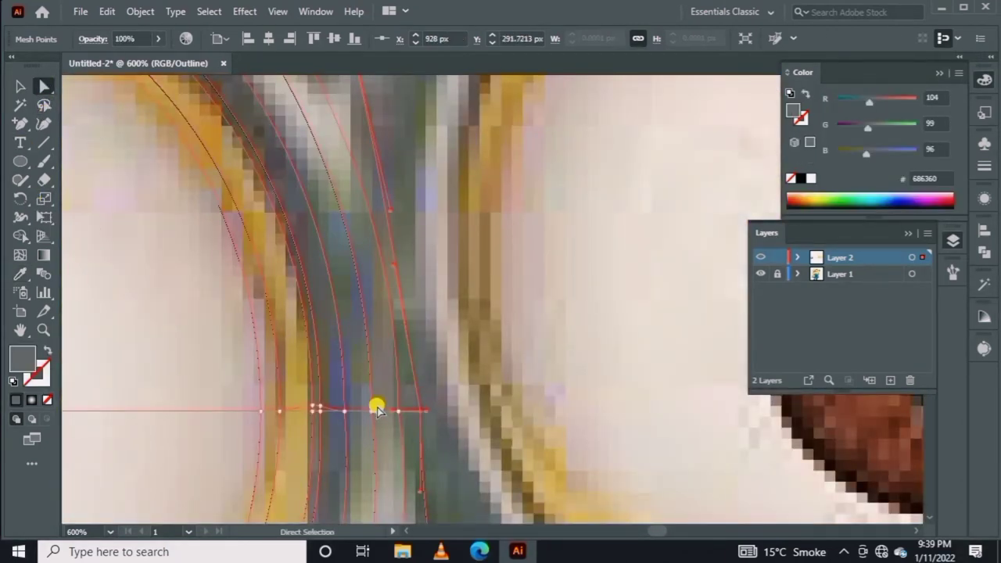
{"action": "left_click_drag", "start_coordinate": [353, 342], "coordinate": [380, 402]}
{"action": "key", "text": "i"}
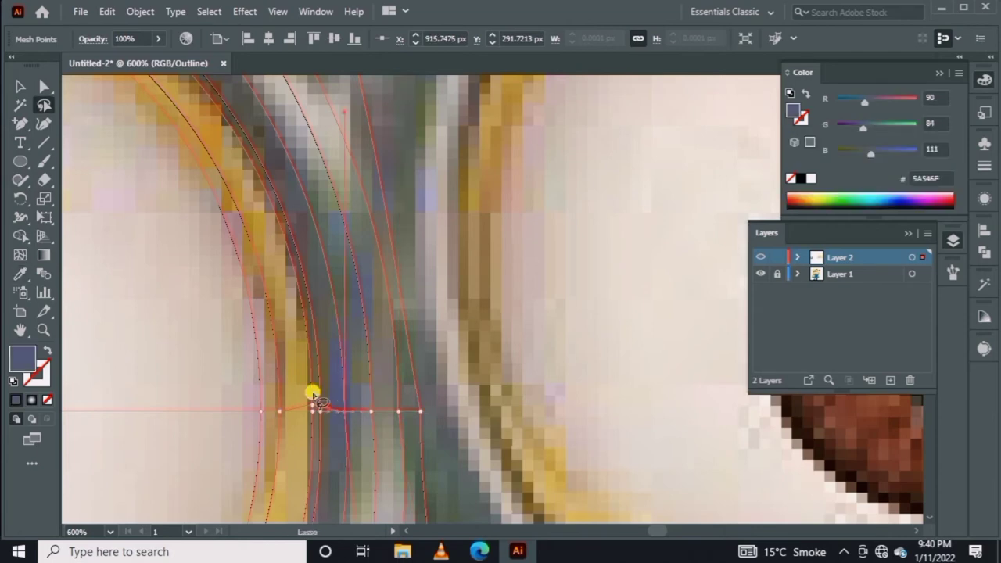
{"action": "left_click", "coordinate": [324, 386]}
{"action": "left_click", "coordinate": [289, 393]}
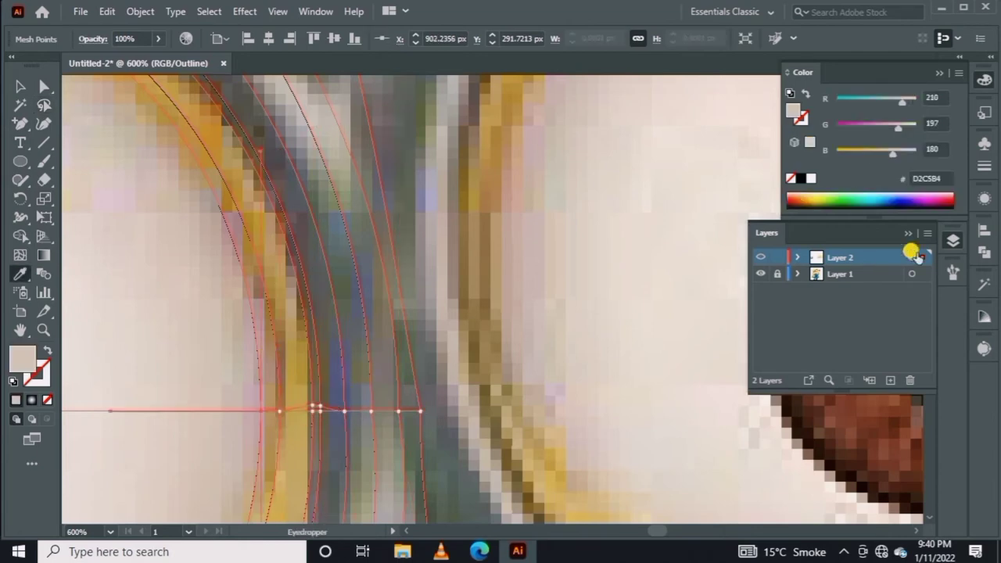
{"action": "left_click", "coordinate": [757, 259], "text": "ctrl"}
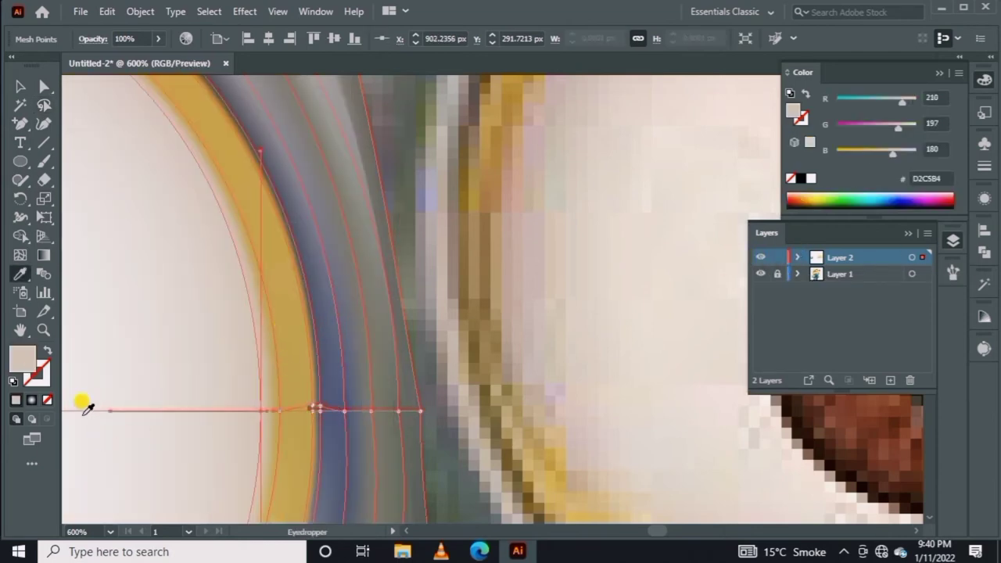
{"action": "left_click", "coordinate": [154, 342], "text": "alt"}
Make a vertically reflected copy of the whole left goggle mesh
{"action": "left_click", "coordinate": [286, 336], "text": "alt"}
{"action": "left_click", "coordinate": [485, 356], "text": "alt"}
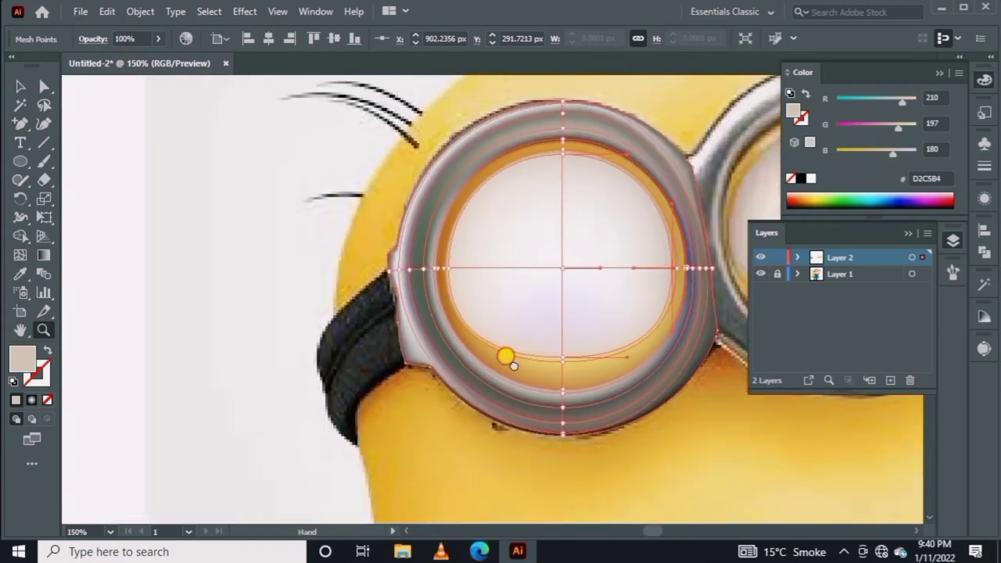
{"action": "left_click", "coordinate": [442, 376], "text": "alt"}
{"action": "left_click", "coordinate": [579, 351], "text": "alt"}
{"action": "key", "text": "v"}
{"action": "left_click", "coordinate": [406, 179]}
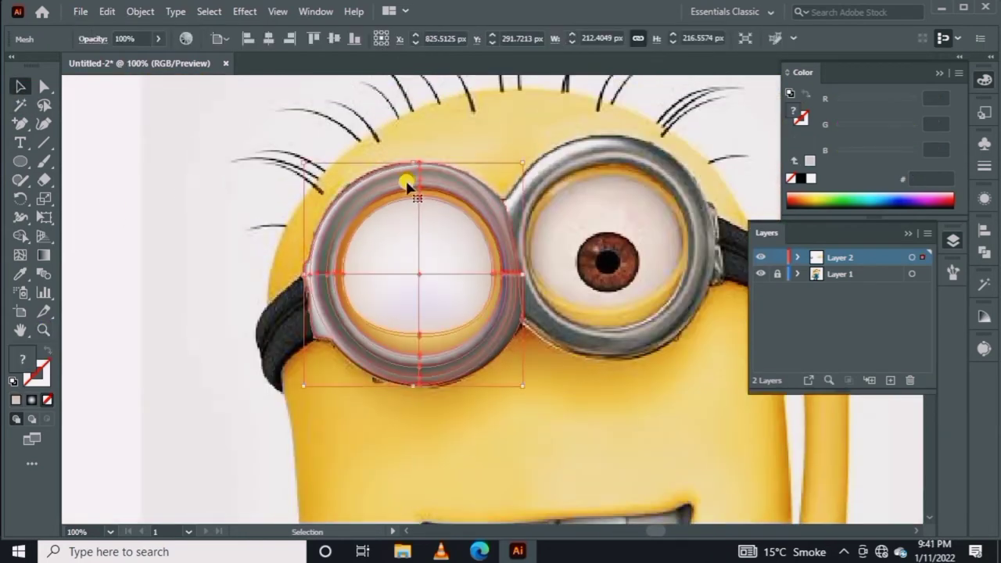
{"action": "right_click", "coordinate": [404, 179]}
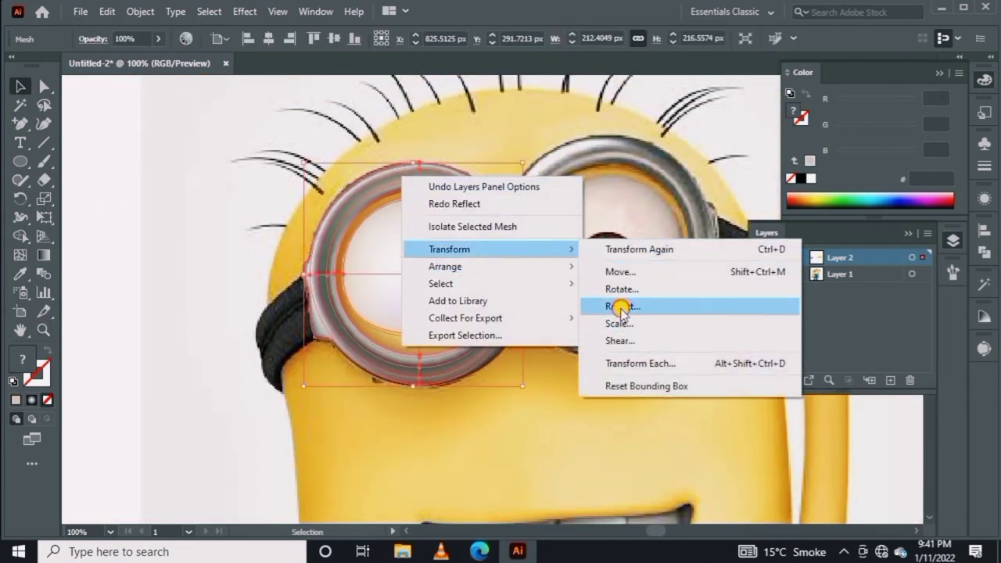
{"action": "left_click", "coordinate": [622, 306]}
{"action": "left_click", "coordinate": [571, 236]}
Place the mirrored copy over the right eye, tilt it to match, and return the layer to outline view
{"action": "left_click_drag", "start_coordinate": [483, 223], "coordinate": [683, 195]}
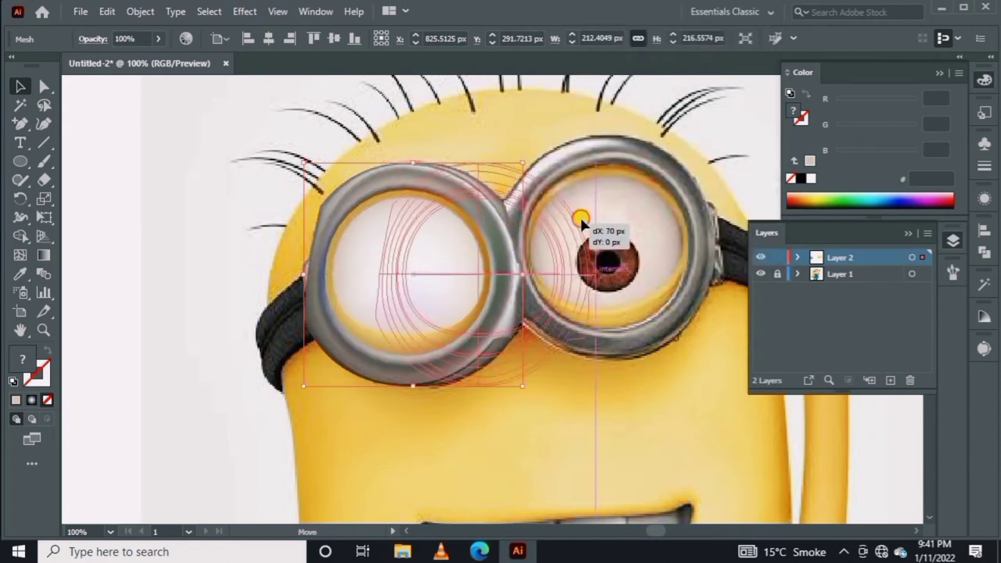
{"action": "left_click_drag", "start_coordinate": [719, 359], "coordinate": [687, 375]}
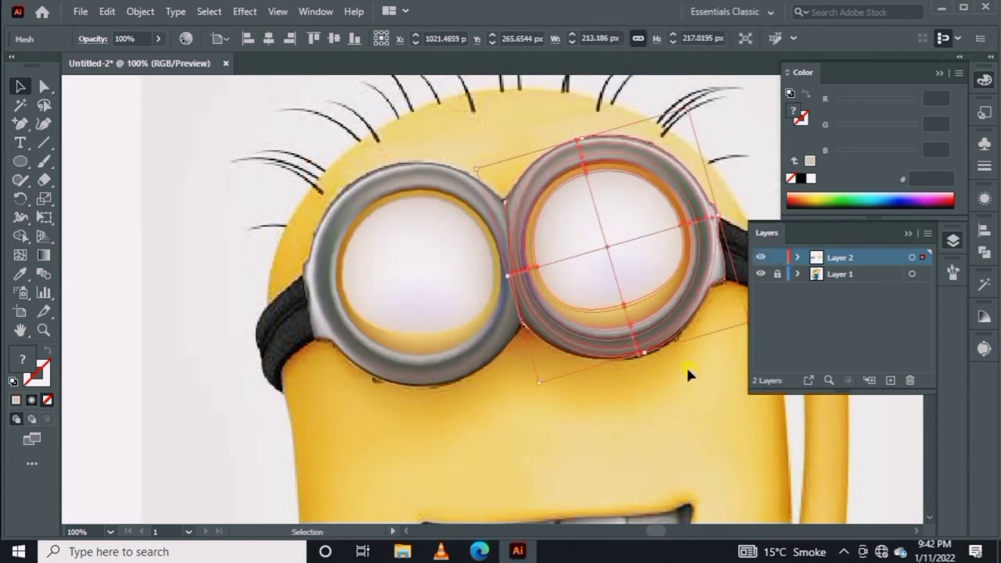
{"action": "left_click", "coordinate": [735, 267]}
{"action": "left_click", "coordinate": [759, 259], "text": "ctrl"}
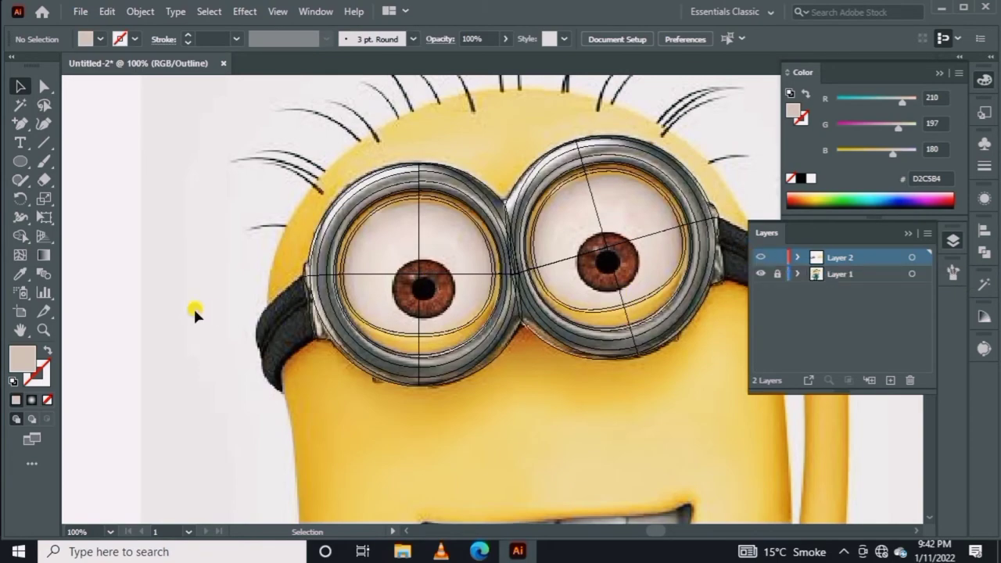
Draw a circle over the left iris and fill it brown with no outline
{"action": "left_click", "coordinate": [432, 290]}
{"action": "key", "text": "l"}
{"action": "left_click_drag", "start_coordinate": [311, 197], "coordinate": [496, 383]}
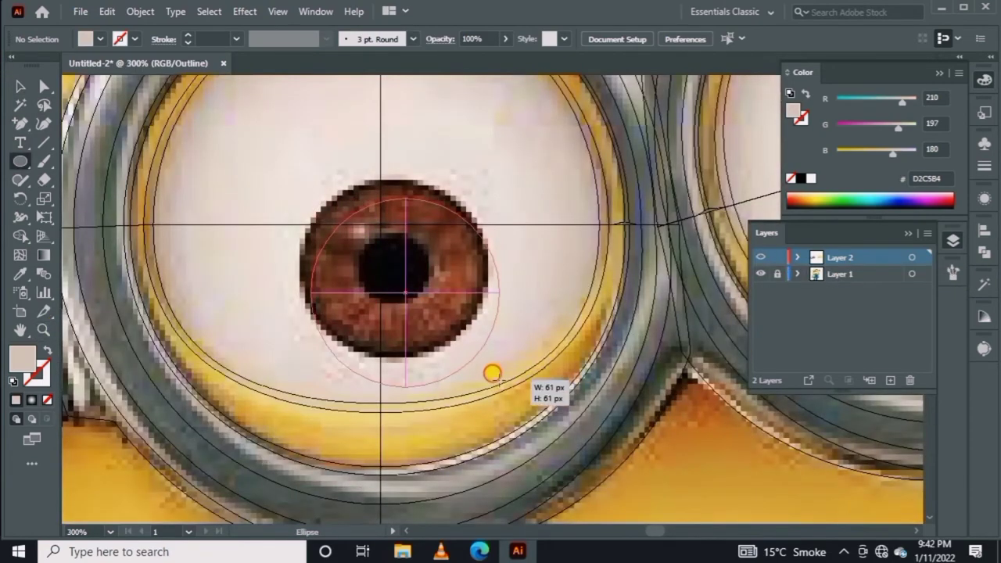
{"action": "key", "text": "v"}
{"action": "left_click_drag", "start_coordinate": [354, 215], "coordinate": [345, 191]}
{"action": "double_click", "coordinate": [22, 358]}
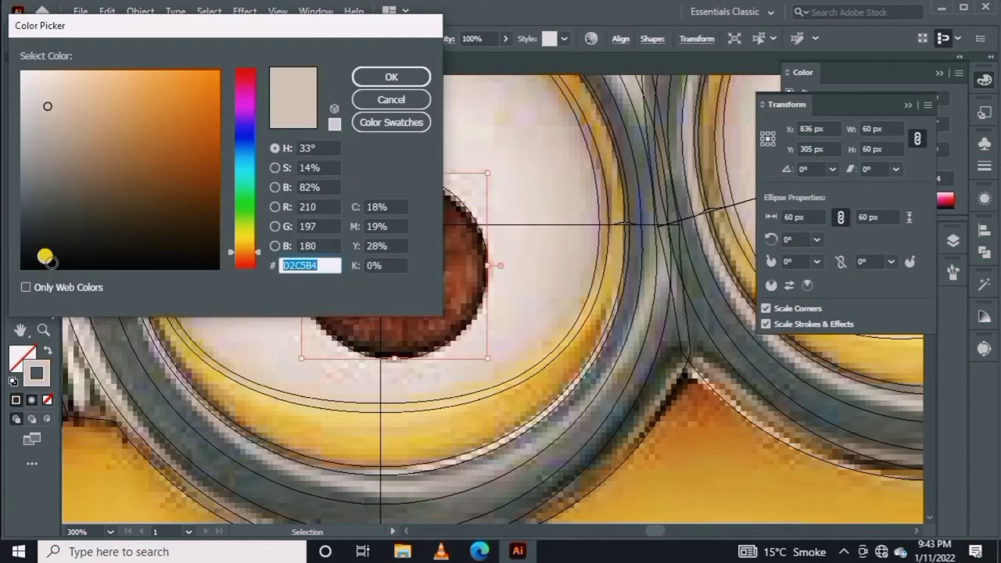
{"action": "key", "text": "Escape"}
{"action": "key", "text": "i"}
{"action": "left_click", "coordinate": [319, 315]}
Add a small black pupil circle inside the iris
{"action": "key", "text": "l"}
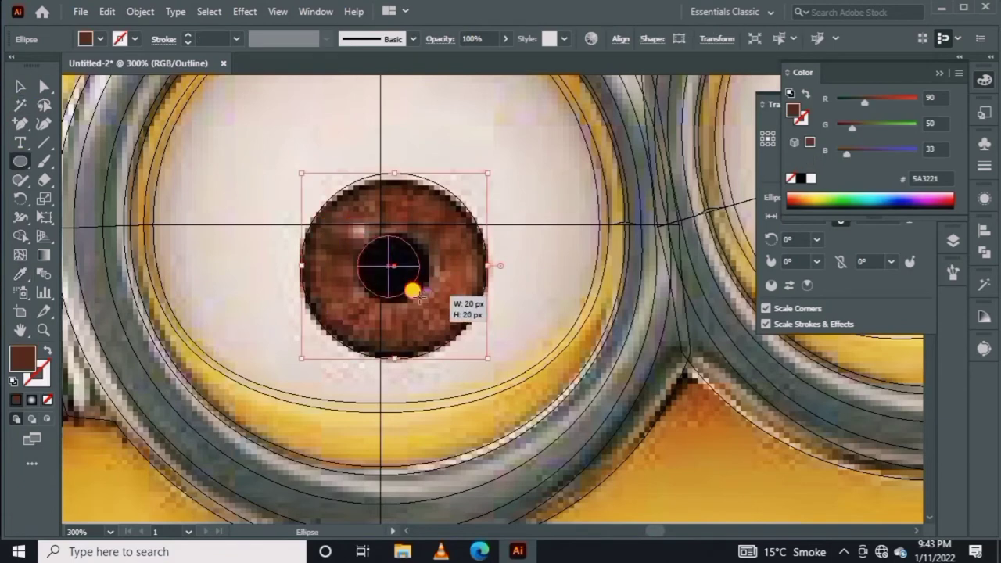
{"action": "left_click_drag", "start_coordinate": [412, 290], "coordinate": [413, 291]}
{"action": "key", "text": "i"}
{"action": "left_click", "coordinate": [402, 278]}
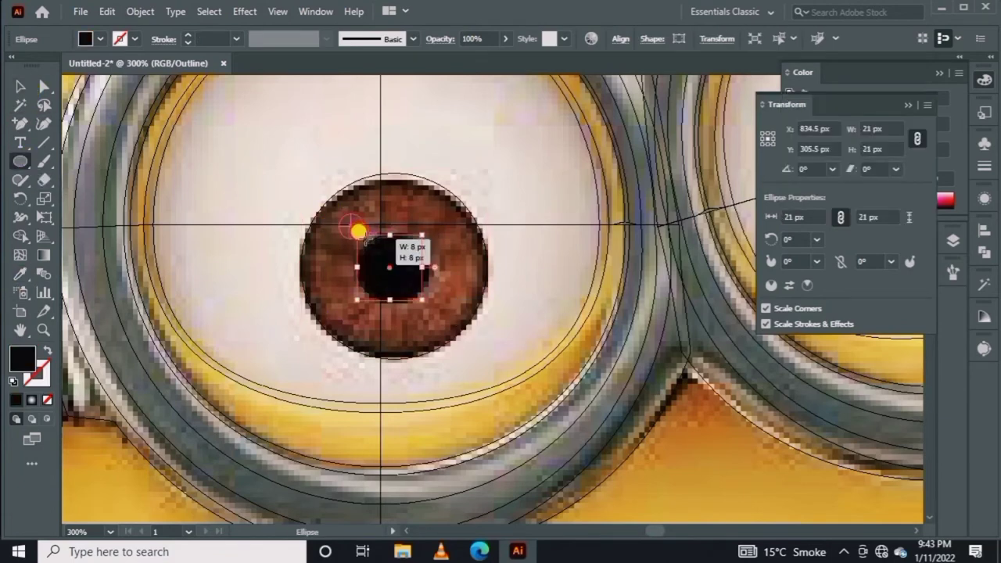
Give the highlight a pale pink fill and set the iris outline to black
{"action": "left_click", "coordinate": [952, 79]}
{"action": "left_click", "coordinate": [914, 97]}
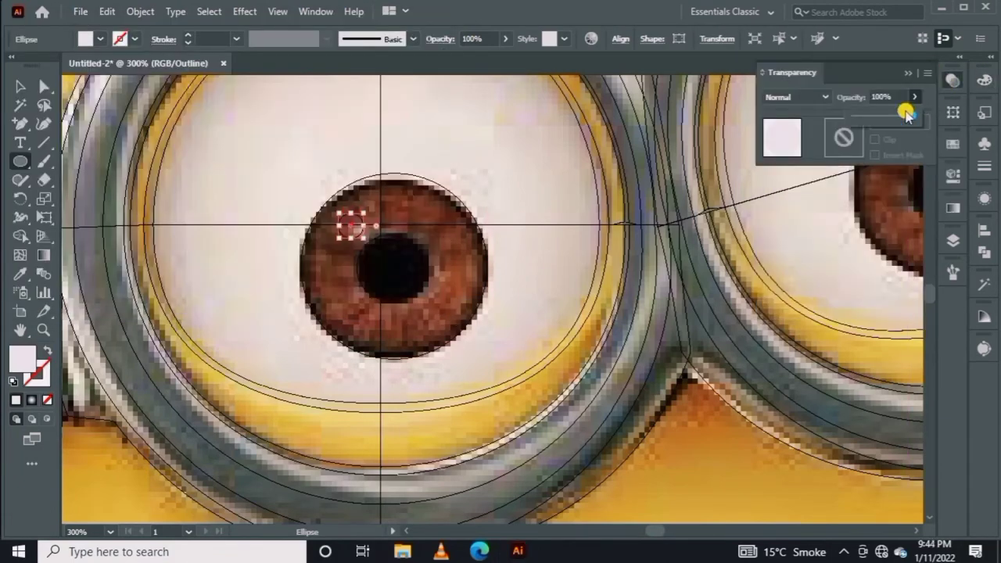
{"action": "left_click", "coordinate": [952, 245]}
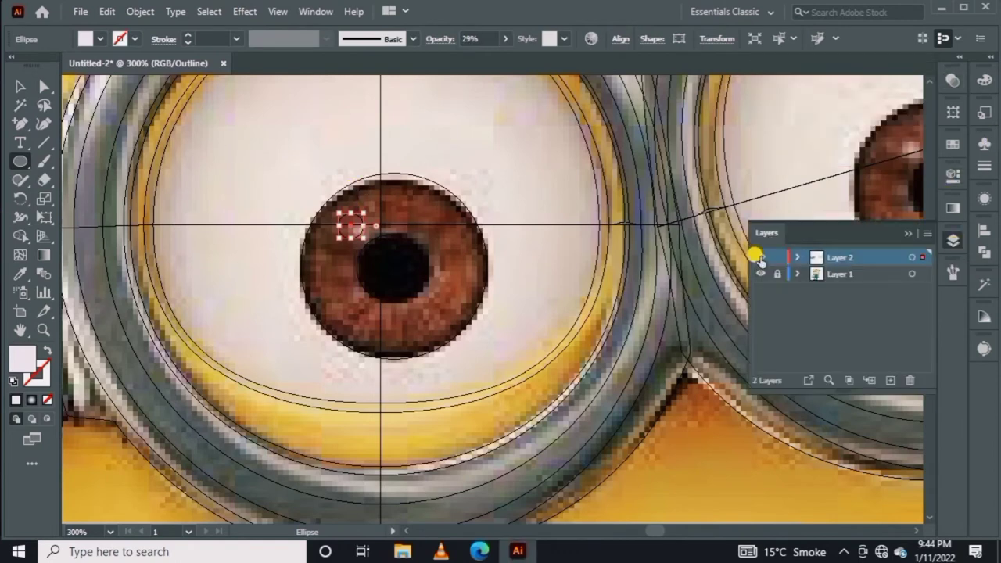
{"action": "left_click", "coordinate": [760, 258], "text": "ctrl"}
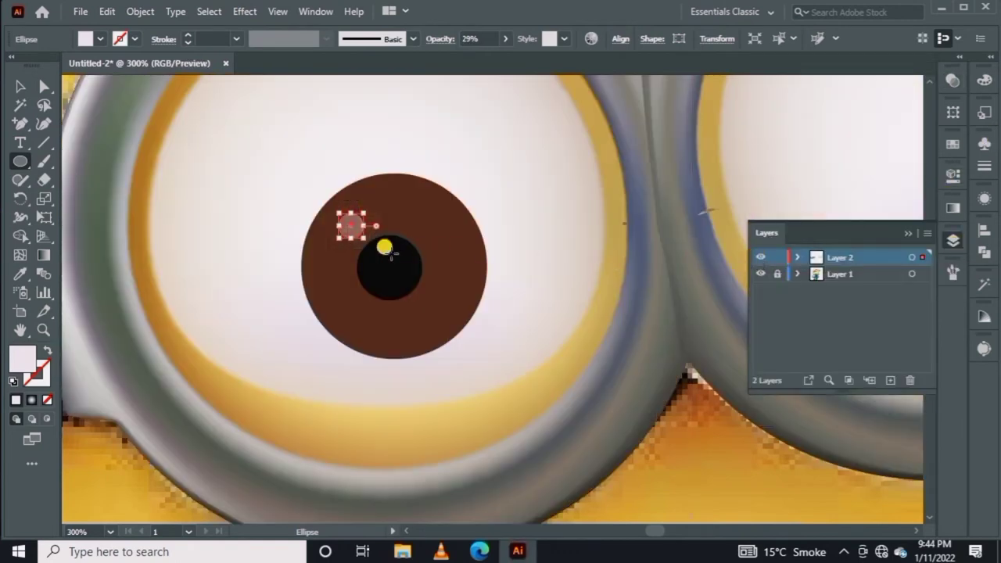
{"action": "left_click", "coordinate": [529, 268], "text": "alt"}
{"action": "double_click", "coordinate": [36, 373]}
{"action": "left_click", "coordinate": [391, 73]}
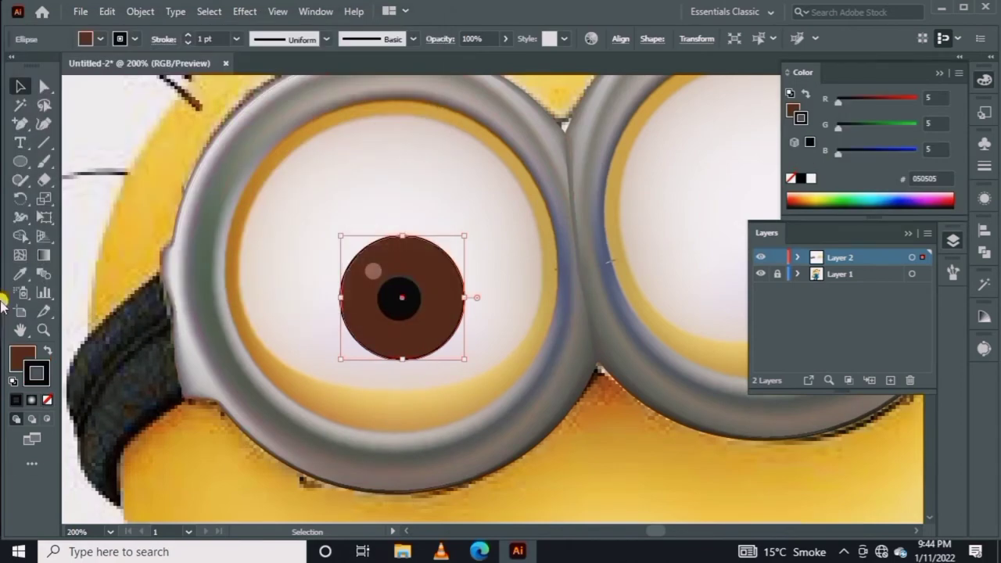
Group the eye parts and place a copy over the right goggle lens
{"action": "left_click", "coordinate": [592, 332], "text": "alt"}
{"action": "left_click", "coordinate": [20, 86]}
{"action": "left_click", "coordinate": [281, 323]}
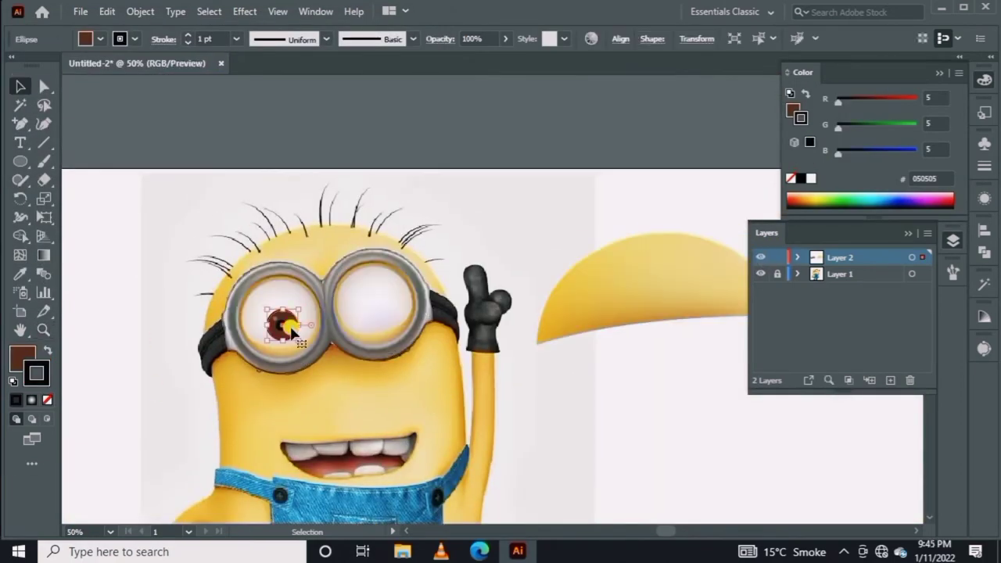
{"action": "left_click", "coordinate": [45, 333]}
{"action": "left_click", "coordinate": [281, 323]}
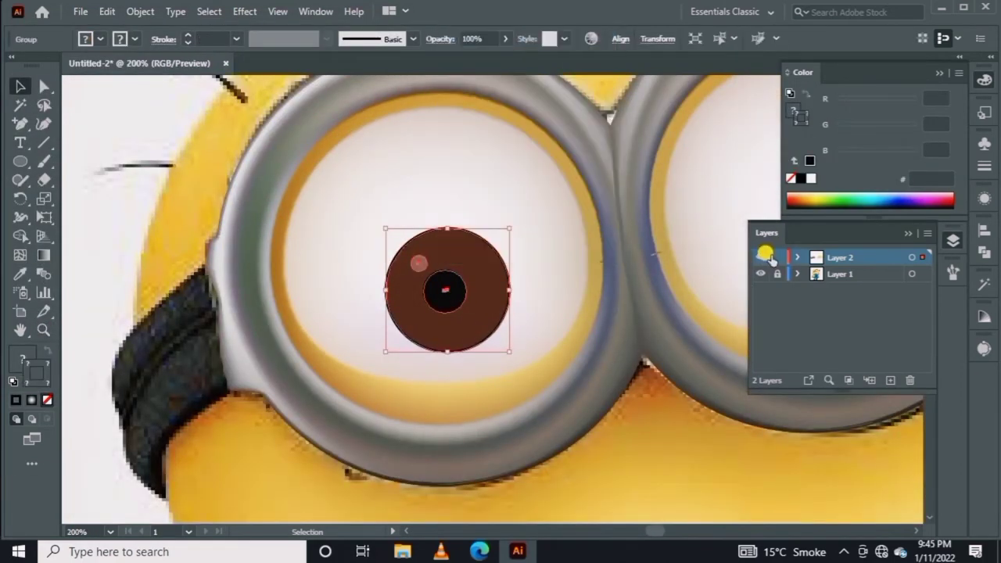
{"action": "key", "text": "ctrl+y"}
{"action": "left_click_drag", "start_coordinate": [414, 323], "coordinate": [670, 279]}
Move the yellow mesh shape onto the head and select the goggle-and-eye artwork
{"action": "key", "text": "ctrl+y"}
{"action": "key", "text": "ctrl+0"}
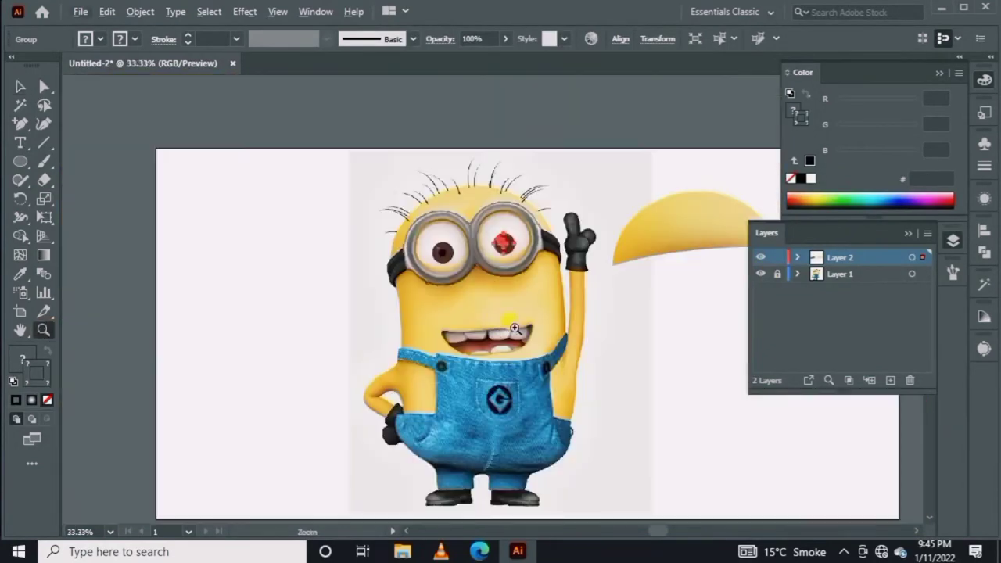
{"action": "mouse_move", "coordinate": [614, 223]}
{"action": "left_mouse_down"}
{"action": "mouse_move", "coordinate": [520, 221]}
{"action": "mouse_move", "coordinate": [579, 199]}
{"action": "left_mouse_up"}
{"action": "scroll", "coordinate": [579, 199], "scroll_direction": "up", "scroll_amount": 4}
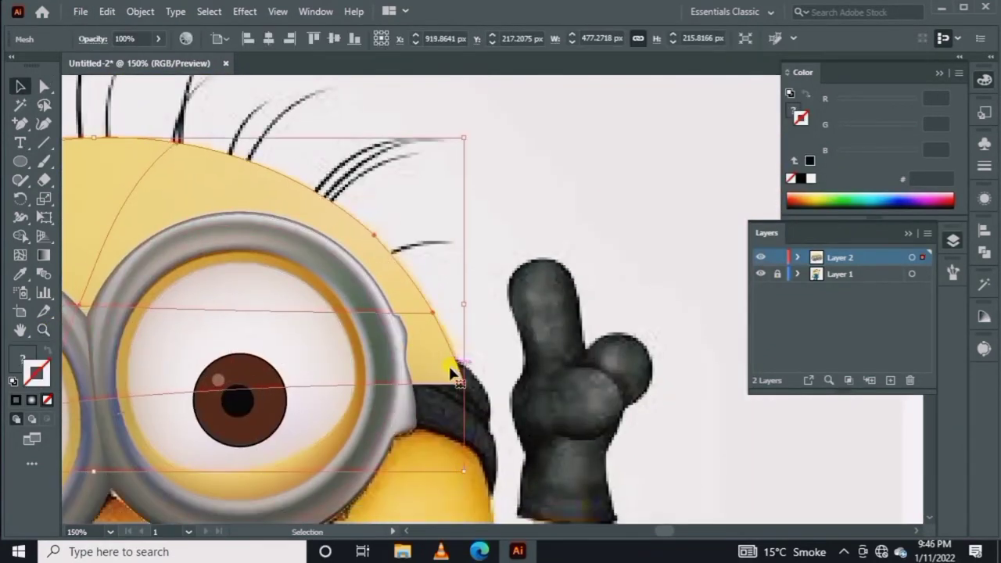
{"action": "left_click_drag", "start_coordinate": [454, 370], "coordinate": [956, 324]}
{"action": "key", "text": "ctrl+0"}
{"action": "left_click", "coordinate": [20, 86]}
Move the goggle artwork left of the artboard and zoom in on the goggles
{"action": "left_click_drag", "start_coordinate": [477, 258], "coordinate": [250, 258]}
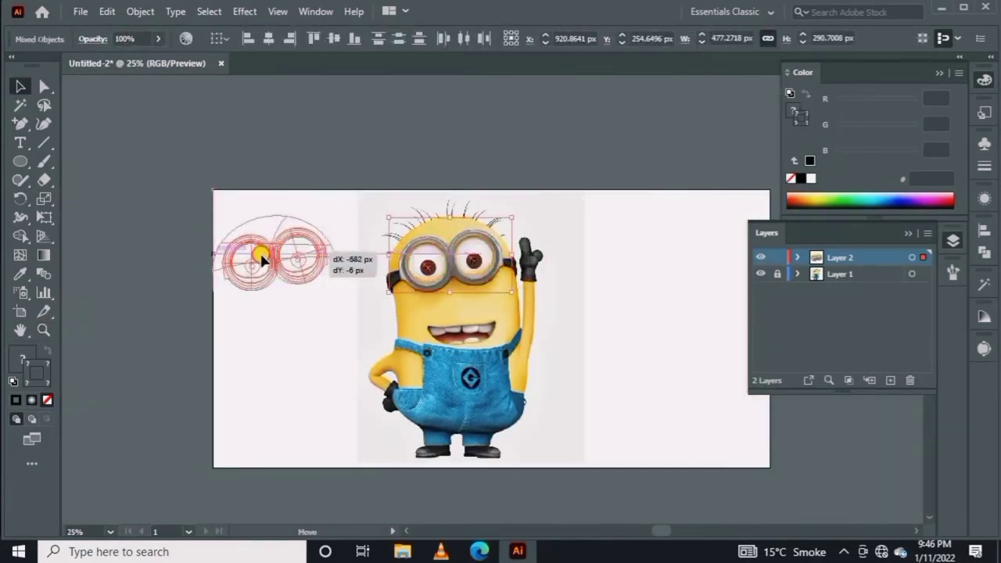
{"action": "left_click", "coordinate": [389, 323]}
{"action": "key", "text": "z"}
{"action": "left_click", "coordinate": [336, 344]}
{"action": "left_click", "coordinate": [469, 258]}
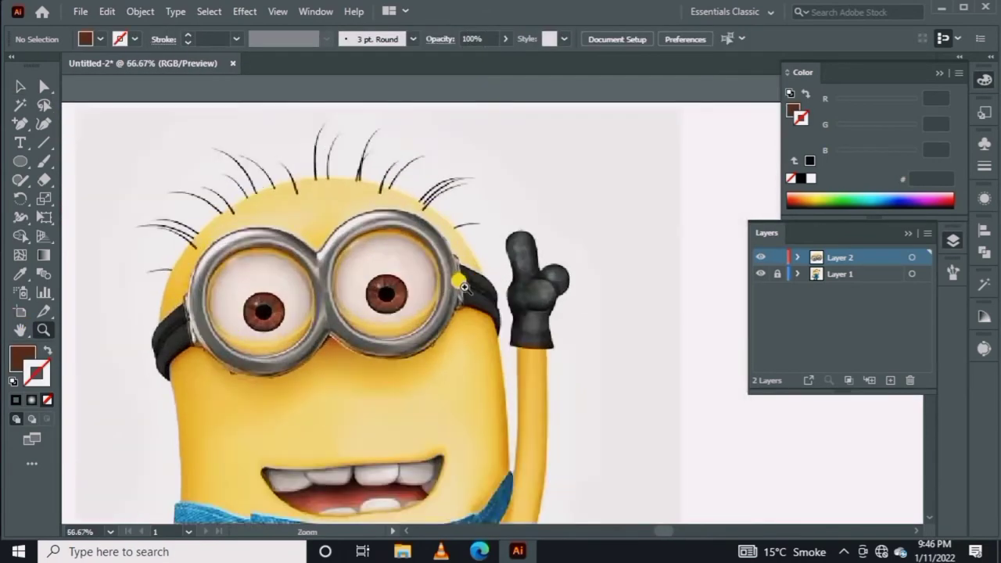
{"action": "left_click", "coordinate": [433, 224]}
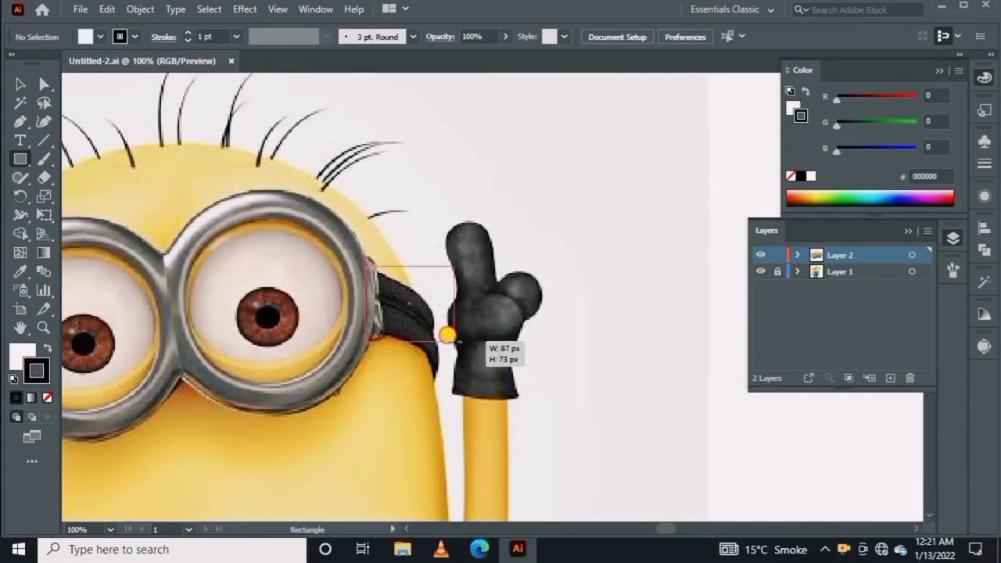
Draw a rectangle over the right goggle strap and turn it into a mesh
{"action": "left_click_drag", "start_coordinate": [446, 334], "coordinate": [453, 340]}
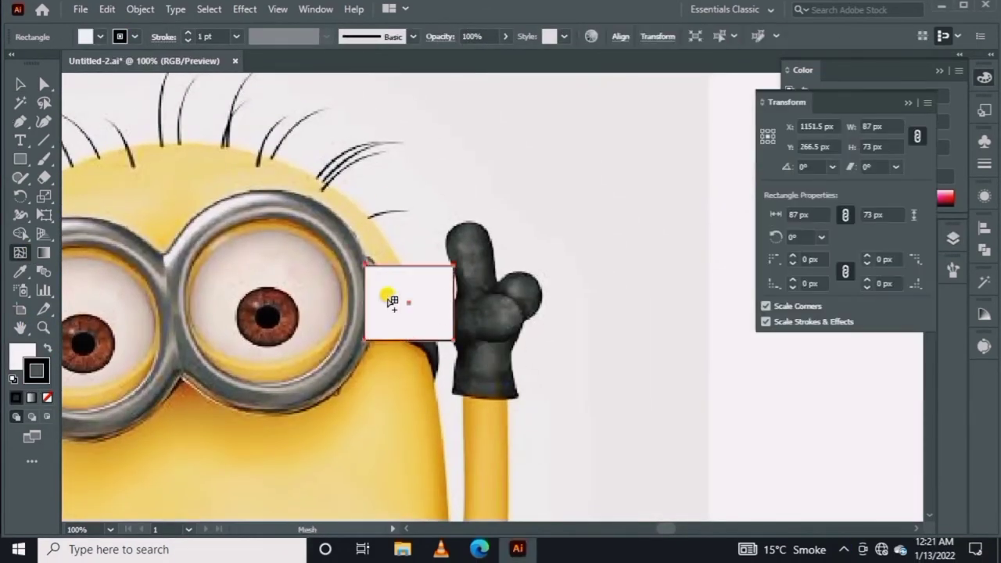
{"action": "left_click", "coordinate": [760, 255], "text": "ctrl"}
{"action": "key", "text": "ctrl+plus"}
{"action": "key", "text": "ctrl+plus"}
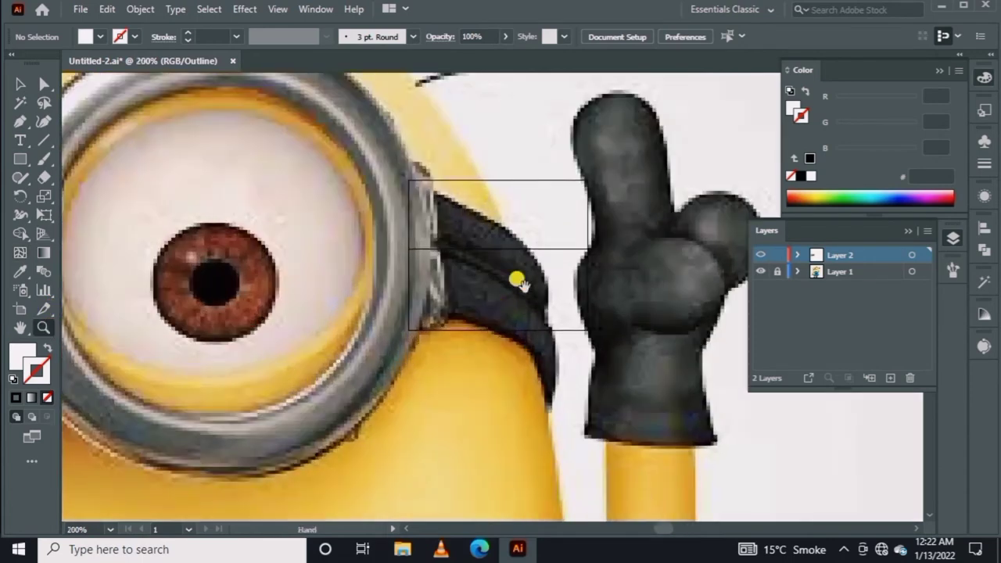
{"action": "key", "text": "a"}
{"action": "left_click_drag", "start_coordinate": [563, 227], "coordinate": [522, 360]}
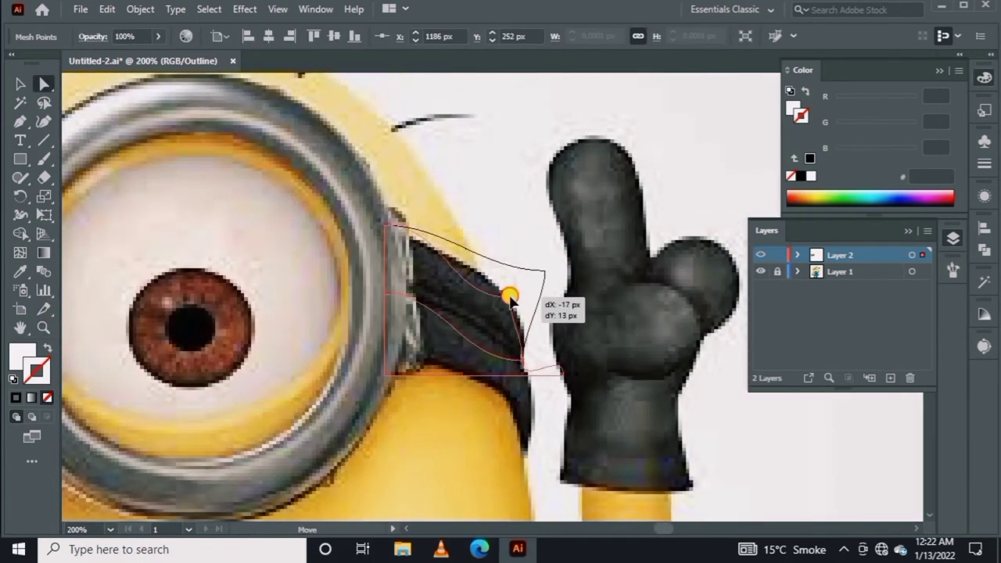
Reshape the mesh edges and curves to follow the strap's outline
{"action": "key", "text": "z"}
{"action": "key", "text": "ctrl+plus"}
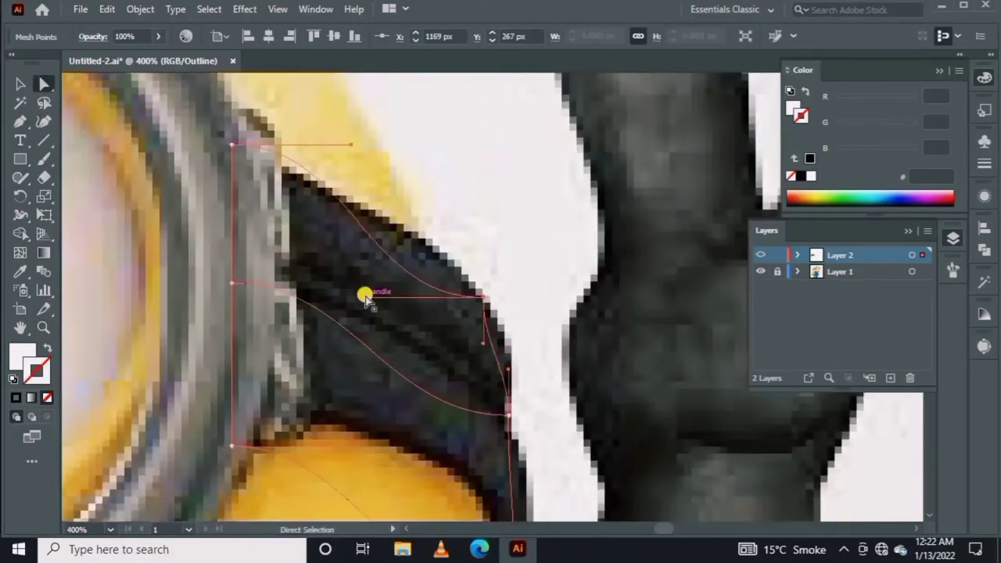
{"action": "scroll", "coordinate": [398, 227], "scroll_direction": "down", "scroll_amount": 3}
{"action": "scroll", "coordinate": [399, 226], "scroll_direction": "right", "scroll_amount": 2}
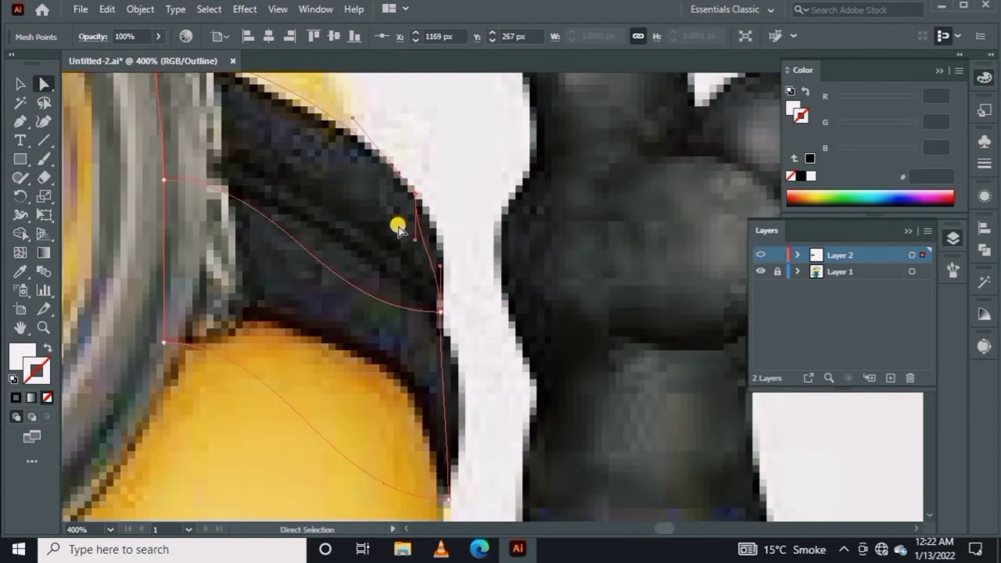
{"action": "scroll", "coordinate": [449, 241], "scroll_direction": "left", "scroll_amount": 2}
{"action": "mouse_move", "coordinate": [302, 232]}
{"action": "left_mouse_down"}
{"action": "mouse_move", "coordinate": [424, 330]}
{"action": "mouse_move", "coordinate": [382, 226]}
{"action": "left_mouse_up"}
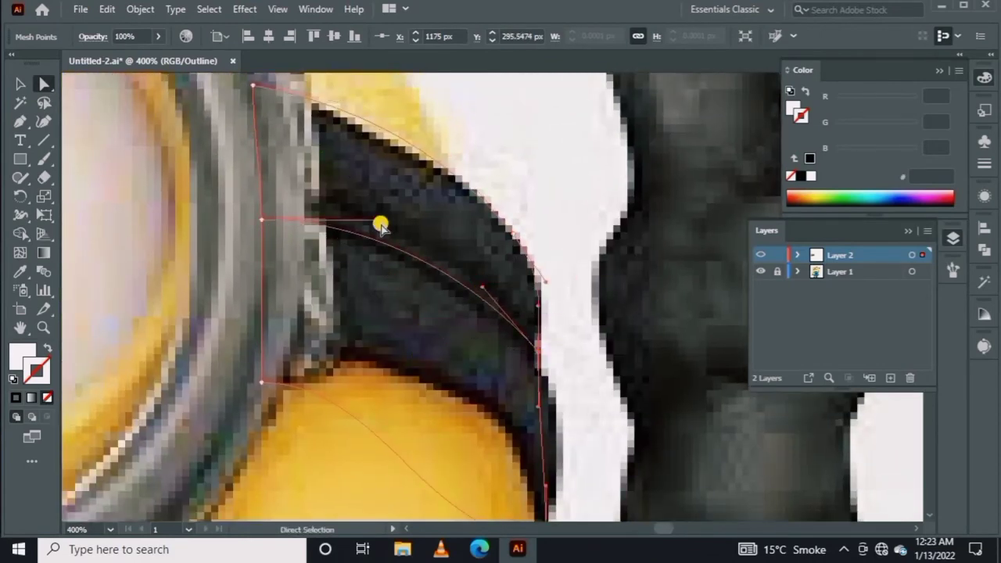
{"action": "scroll", "coordinate": [382, 226], "scroll_direction": "up", "scroll_amount": 1}
{"action": "left_click_drag", "start_coordinate": [527, 452], "coordinate": [470, 302]}
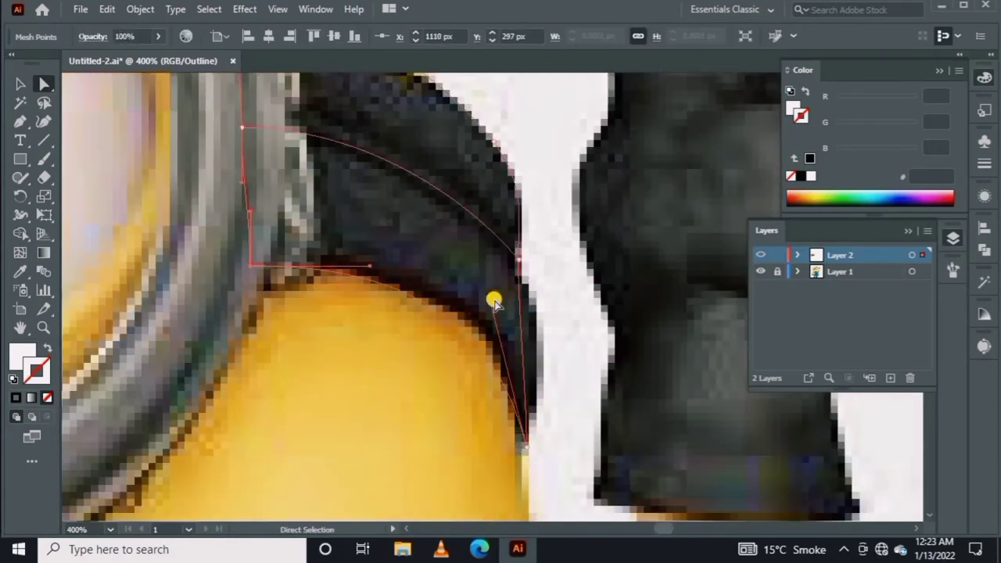
{"action": "left_click_drag", "start_coordinate": [519, 314], "coordinate": [549, 376]}
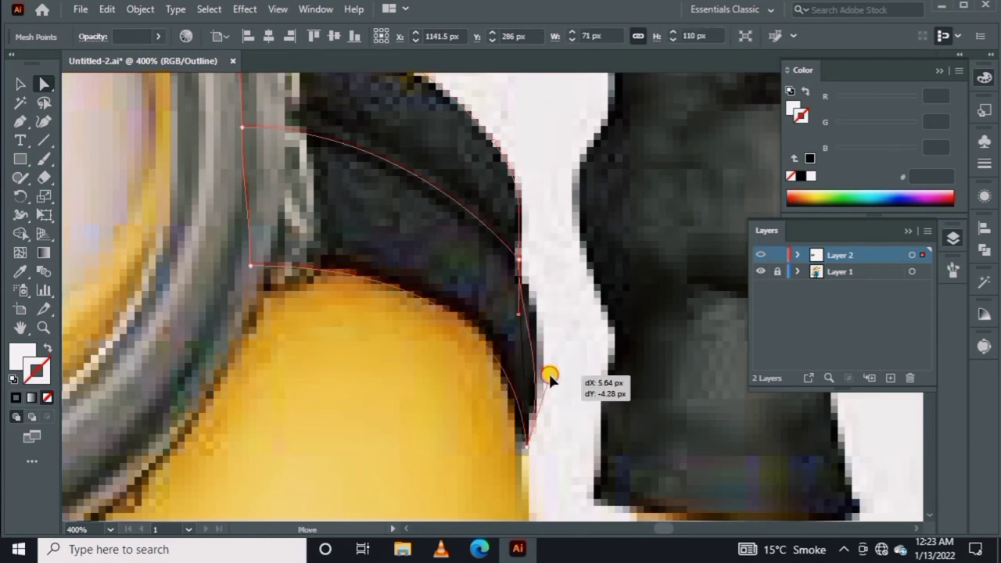
{"action": "left_click_drag", "start_coordinate": [535, 328], "coordinate": [554, 286]}
{"action": "scroll", "coordinate": [532, 352], "scroll_direction": "right", "scroll_amount": 1}
{"action": "left_click_drag", "start_coordinate": [514, 391], "coordinate": [495, 397]}
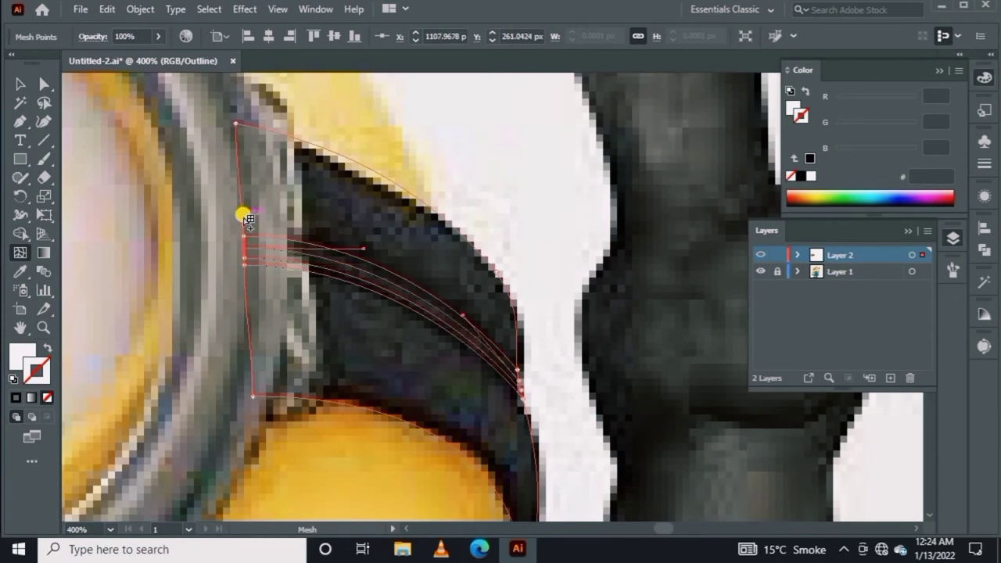
Select the strap mesh points to shade them with dark grey
{"action": "key", "text": "a"}
{"action": "left_click", "coordinate": [519, 383]}
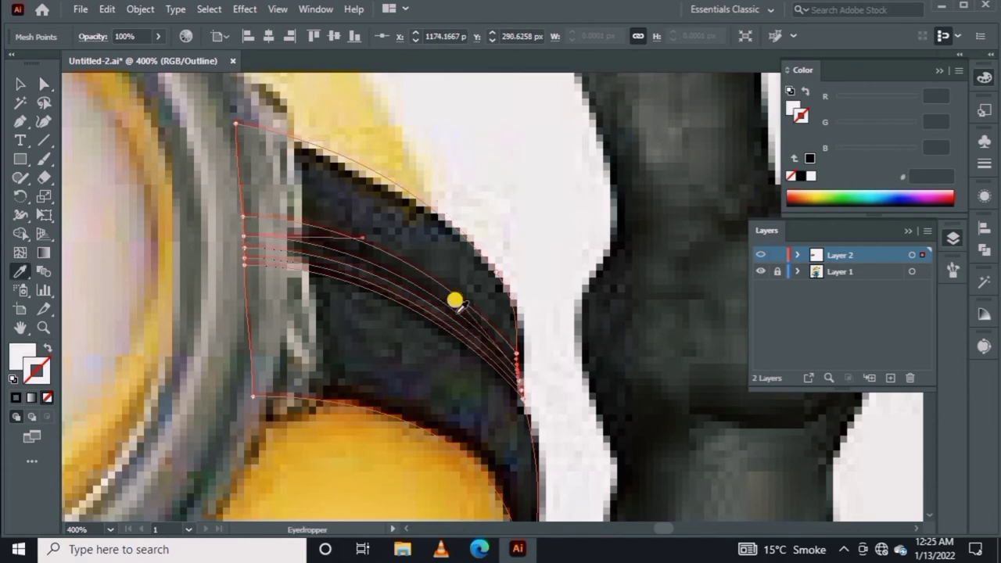
{"action": "left_click_drag", "start_coordinate": [562, 442], "coordinate": [533, 359]}
{"action": "key", "text": "a"}
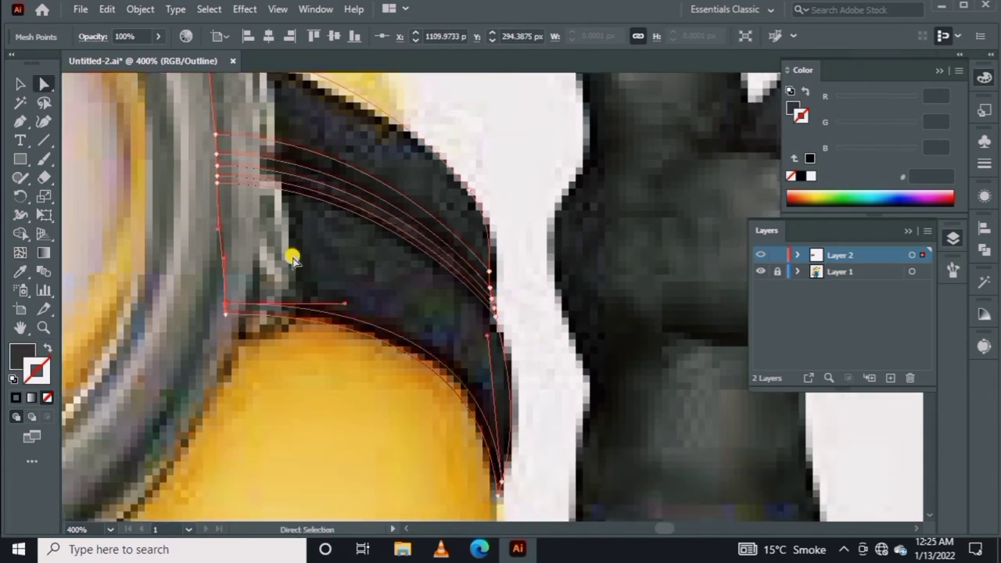
{"action": "left_click", "coordinate": [225, 314]}
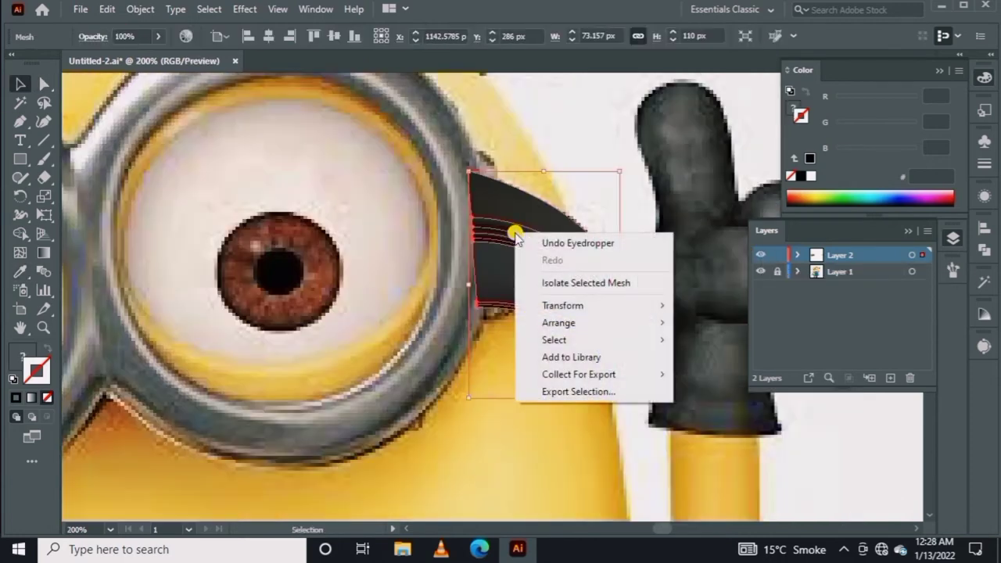
Reflect a copy of the strap piece, then move and rotate it onto the left strap
{"action": "left_click", "coordinate": [723, 363]}
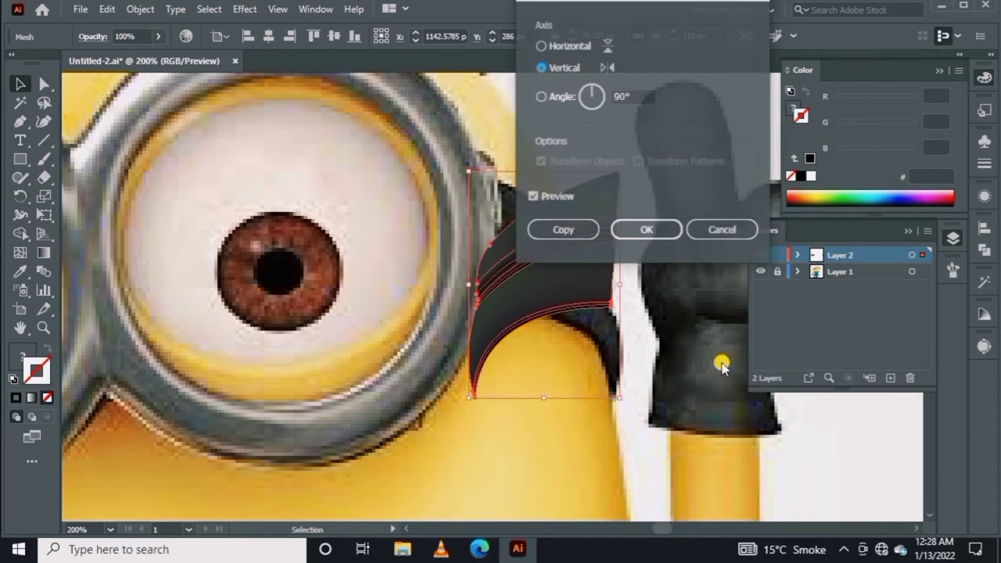
{"action": "left_click", "coordinate": [539, 230]}
{"action": "mouse_move", "coordinate": [546, 252]}
{"action": "left_mouse_down"}
{"action": "mouse_move", "coordinate": [196, 264]}
{"action": "mouse_move", "coordinate": [537, 283]}
{"action": "mouse_move", "coordinate": [812, 181]}
{"action": "left_mouse_up"}
{"action": "left_click_drag", "start_coordinate": [610, 219], "coordinate": [380, 335]}
{"action": "left_click_drag", "start_coordinate": [438, 426], "coordinate": [473, 424]}
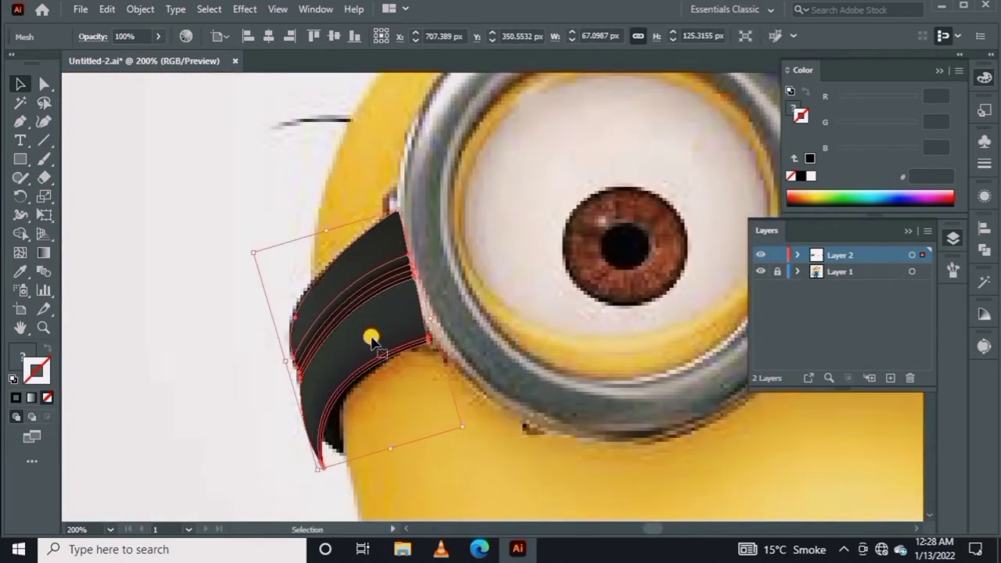
{"action": "left_click_drag", "start_coordinate": [370, 339], "coordinate": [367, 336]}
Adjust the mirrored piece's lower points to match the strap's curve
{"action": "scroll", "coordinate": [290, 462], "scroll_direction": "up", "scroll_amount": 3}
{"action": "key", "text": "a"}
{"action": "left_click_drag", "start_coordinate": [287, 402], "coordinate": [290, 408]}
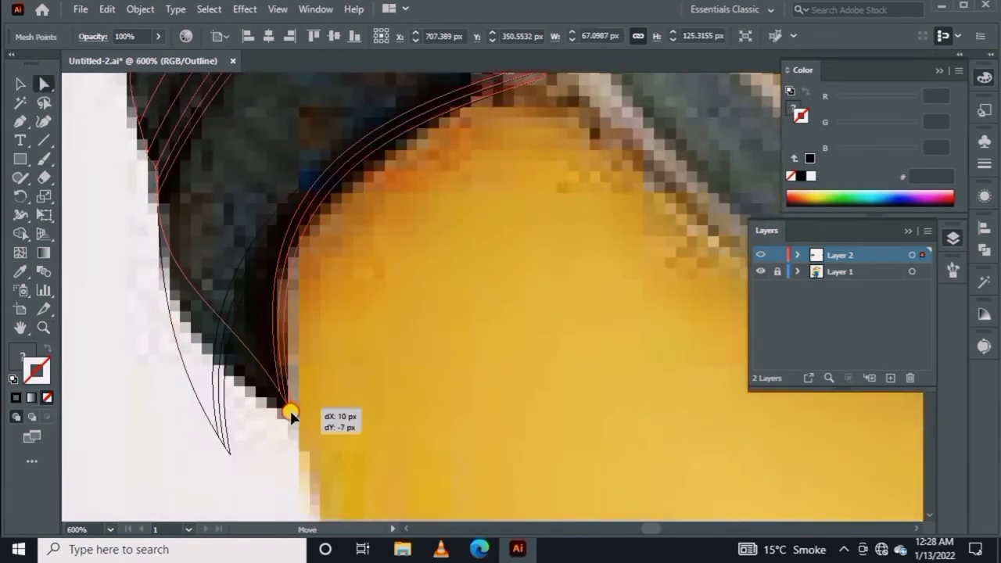
{"action": "left_click_drag", "start_coordinate": [231, 319], "coordinate": [228, 323]}
{"action": "left_click_drag", "start_coordinate": [271, 404], "coordinate": [283, 414]}
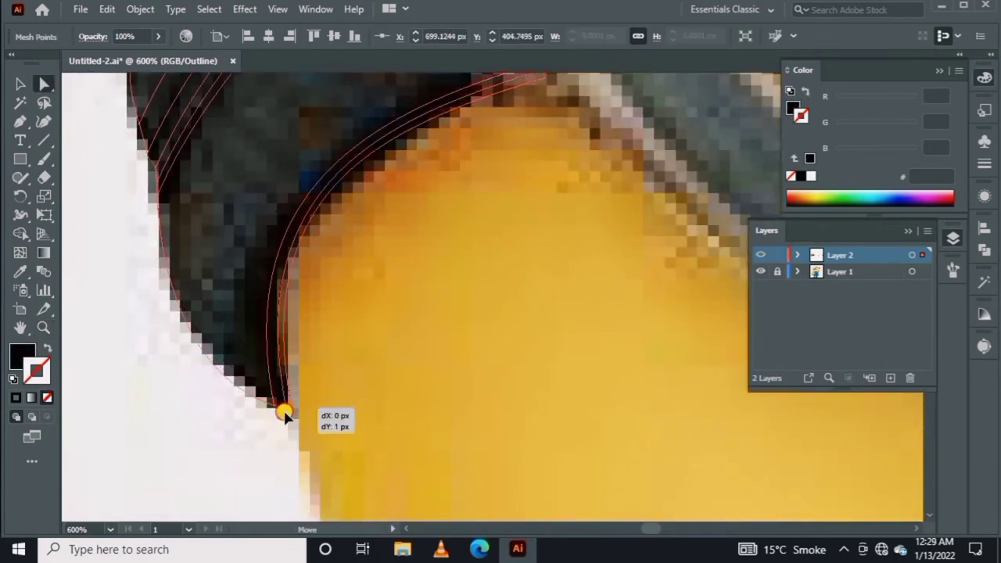
Check the strap in Layer 2 preview, then zoom to the face and mouth
{"action": "left_click", "coordinate": [758, 254], "text": "ctrl"}
{"action": "left_click", "coordinate": [759, 255], "text": "ctrl"}
{"action": "left_click", "coordinate": [758, 255], "text": "ctrl"}
{"action": "key", "text": "z"}
{"action": "key", "text": "ctrl+0"}
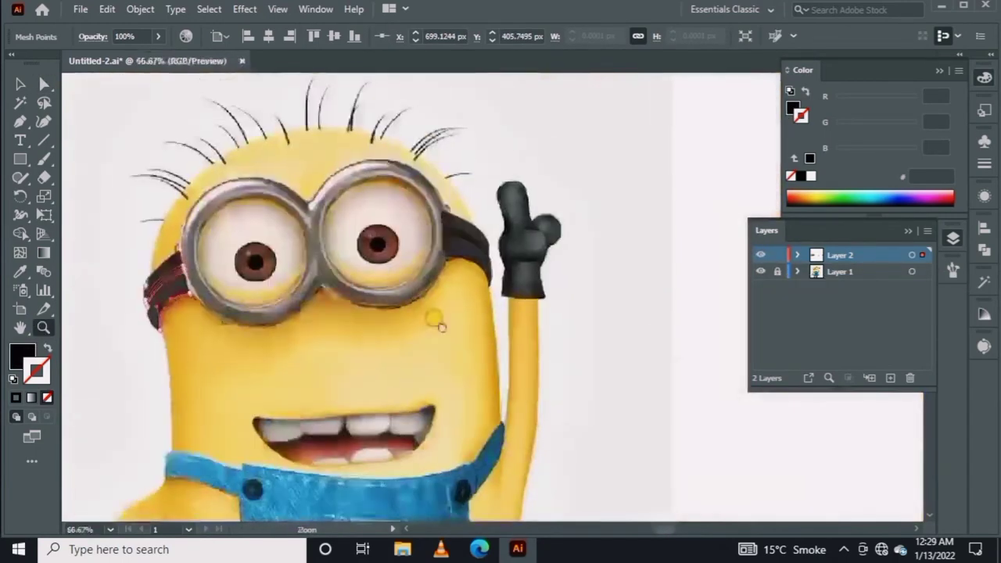
{"action": "key", "text": "ctrl+1"}
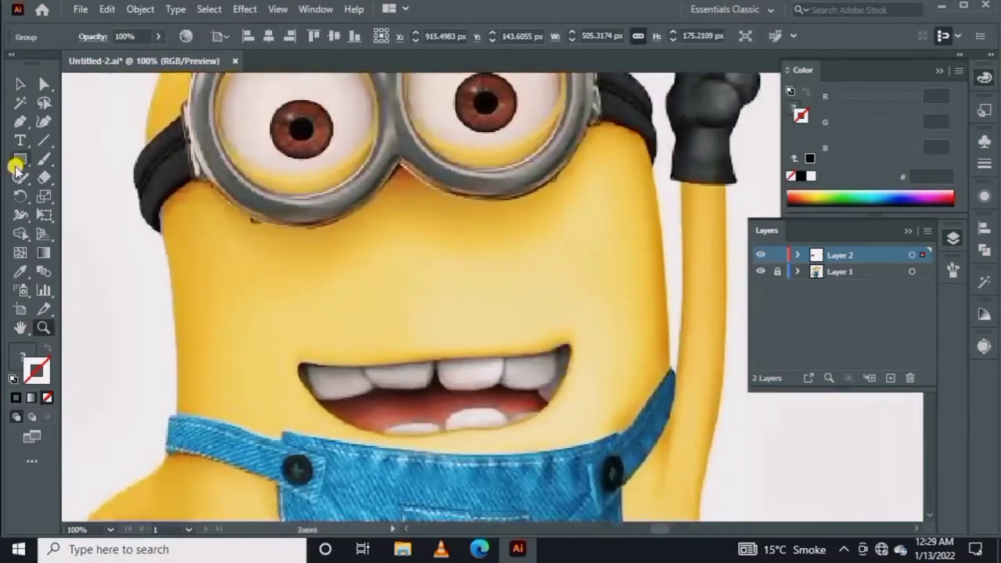
Draw a yellow rectangle over the face and convert it to a mesh with a vertical line
{"action": "left_click", "coordinate": [18, 160]}
{"action": "left_click_drag", "start_coordinate": [97, 129], "coordinate": [707, 458]}
{"action": "left_click", "coordinate": [20, 271]}
{"action": "left_click", "coordinate": [156, 493]}
{"action": "left_click", "coordinate": [20, 252]}
{"action": "left_click", "coordinate": [405, 131]}
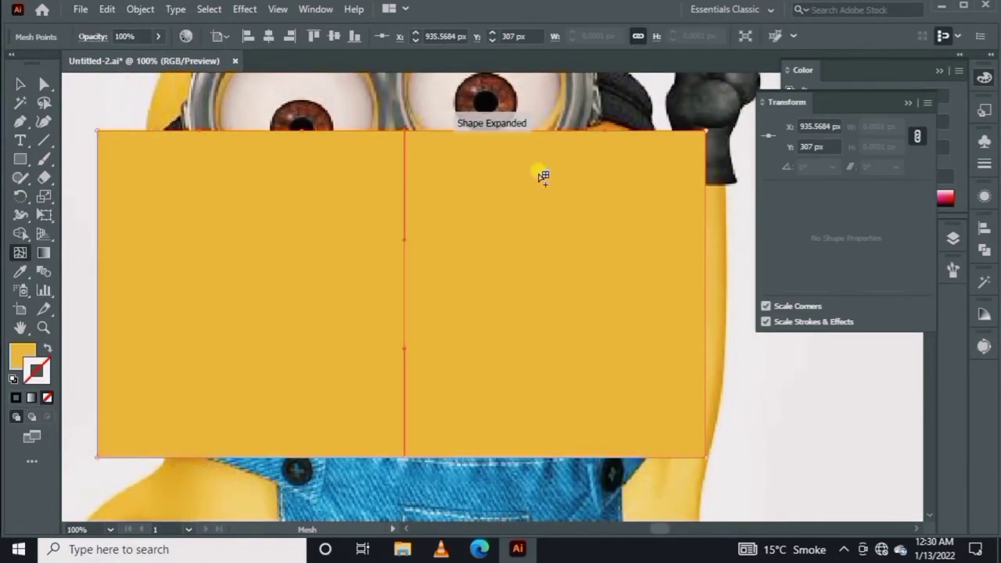
Pull the mesh corners onto the face and body edges in outline view
{"action": "key", "text": "F7"}
{"action": "left_click", "coordinate": [758, 254], "text": "ctrl"}
{"action": "key", "text": "a"}
{"action": "left_click_drag", "start_coordinate": [97, 131], "coordinate": [161, 233]}
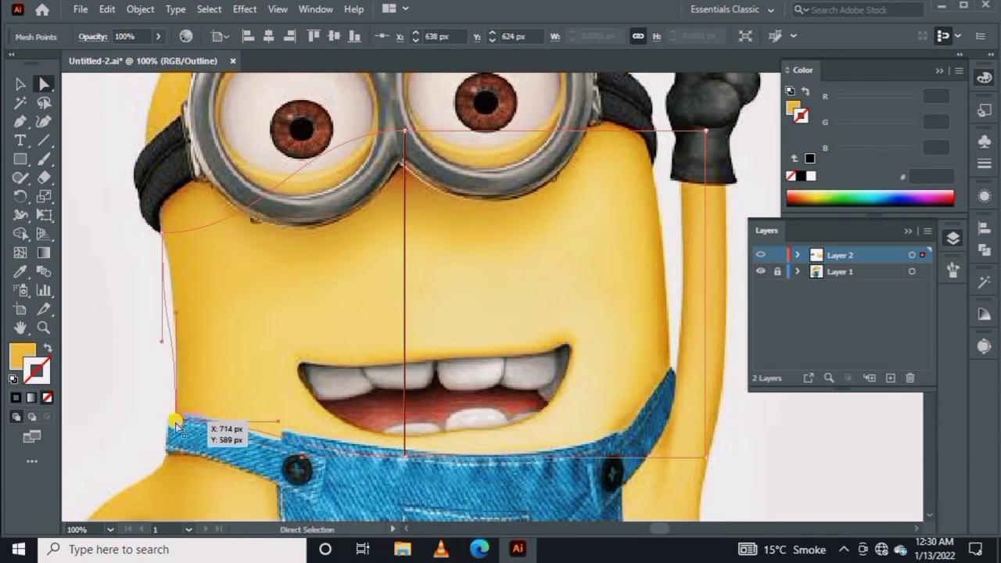
{"action": "left_click_drag", "start_coordinate": [706, 459], "coordinate": [648, 441]}
{"action": "left_click_drag", "start_coordinate": [548, 452], "coordinate": [547, 479]}
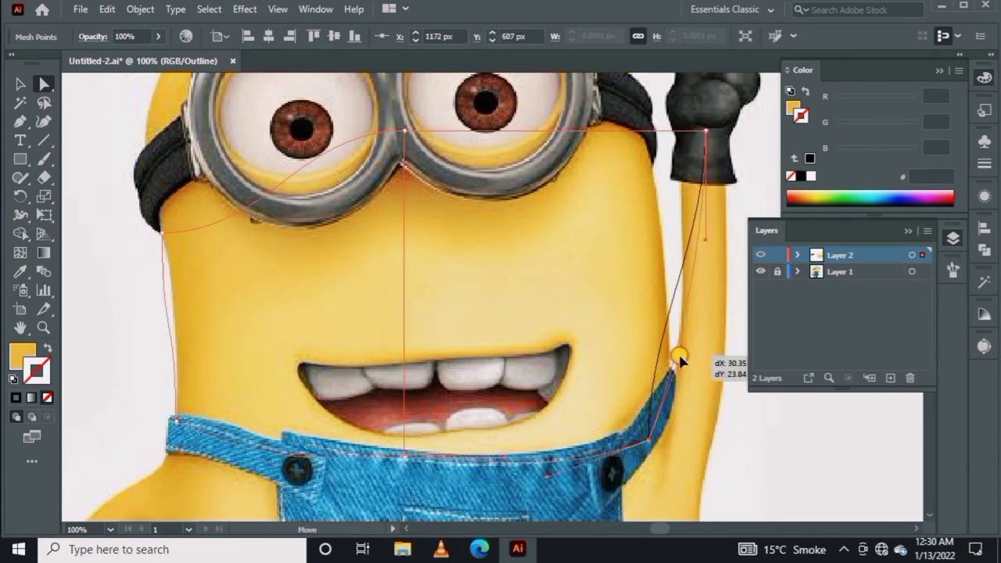
{"action": "left_click_drag", "start_coordinate": [679, 358], "coordinate": [677, 358]}
{"action": "left_click_drag", "start_coordinate": [705, 131], "coordinate": [641, 108]}
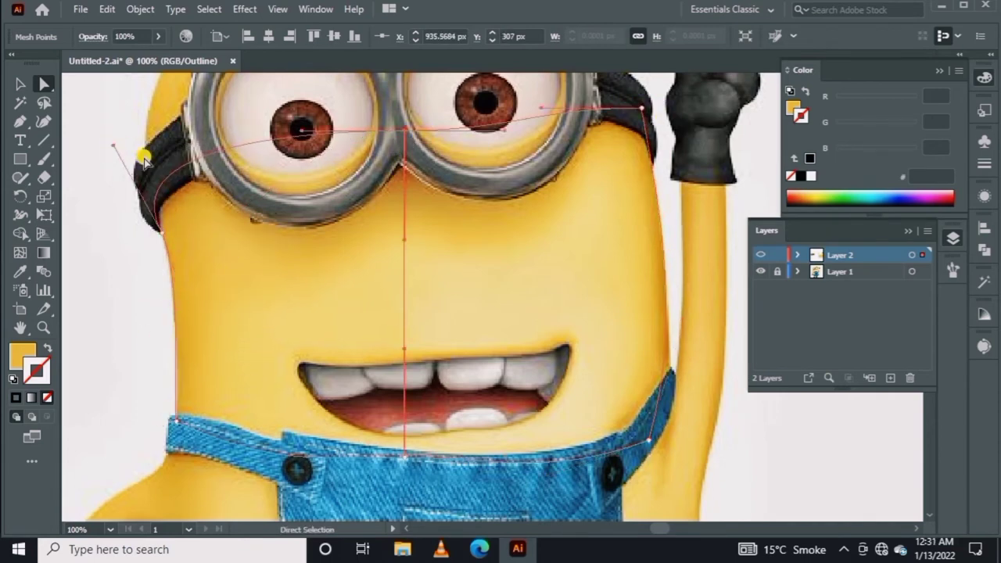
Curve the mesh's top edge down under the left goggle
{"action": "key", "text": "plus"}
{"action": "left_click_drag", "start_coordinate": [257, 151], "coordinate": [233, 151]}
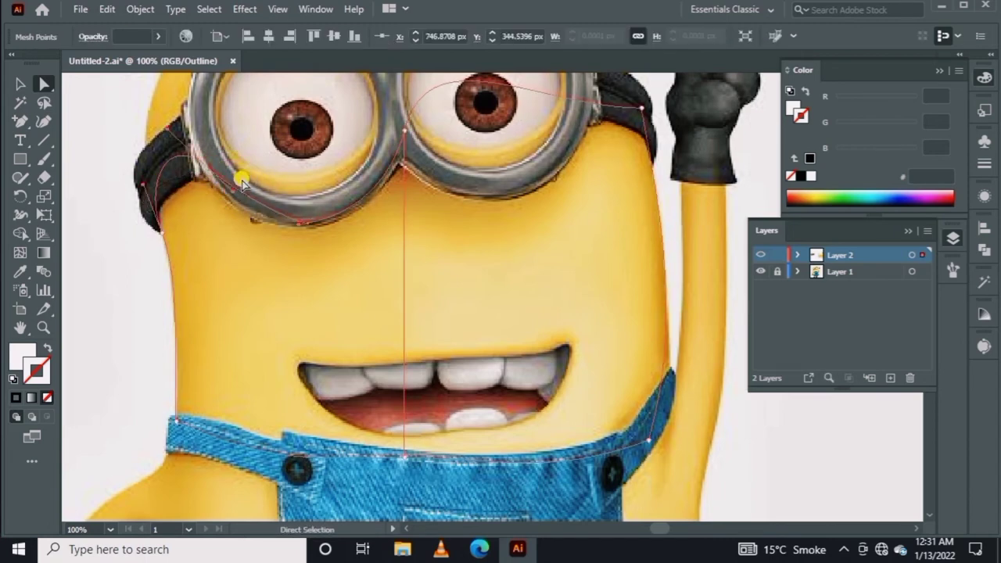
{"action": "key", "text": "a"}
{"action": "left_click_drag", "start_coordinate": [161, 161], "coordinate": [162, 178]}
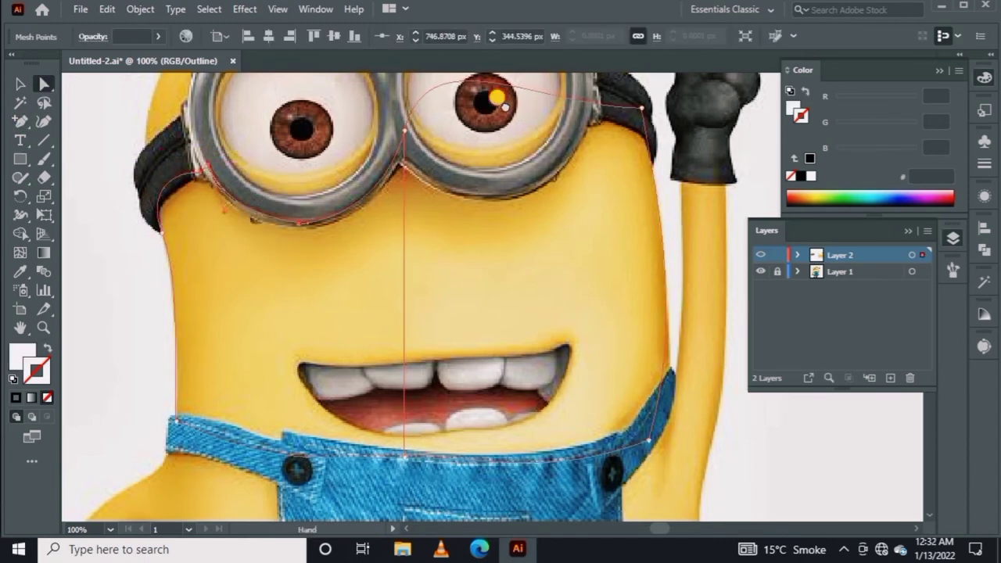
{"action": "left_click_drag", "start_coordinate": [497, 97], "coordinate": [450, 135]}
{"action": "key", "text": "u"}
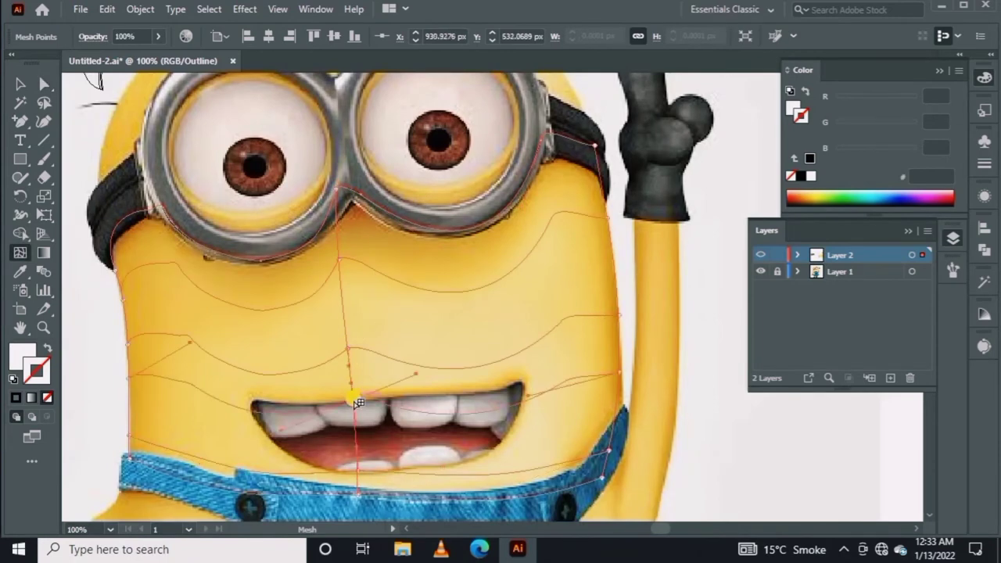
{"action": "key", "text": "a"}
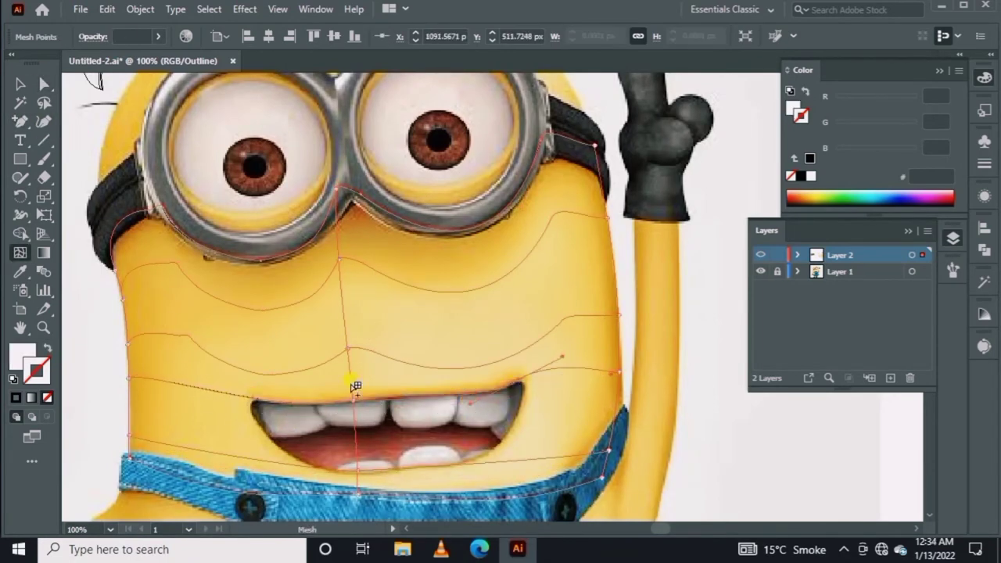
{"action": "scroll", "coordinate": [211, 406], "scroll_direction": "down", "scroll_amount": 2}
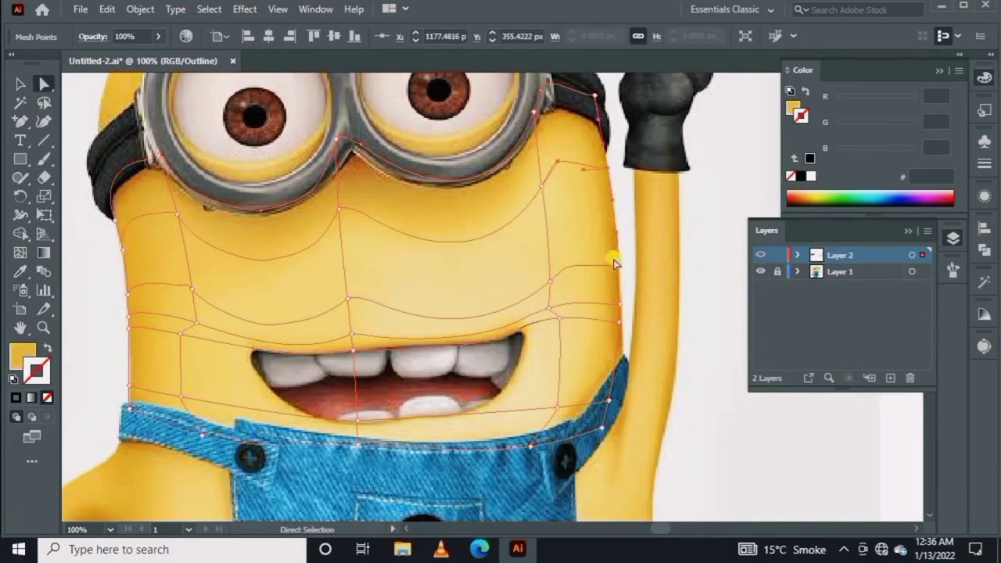
Add a vertical mesh line on the right cheek, then move the face mesh aside
{"action": "left_click", "coordinate": [760, 255], "text": "ctrl"}
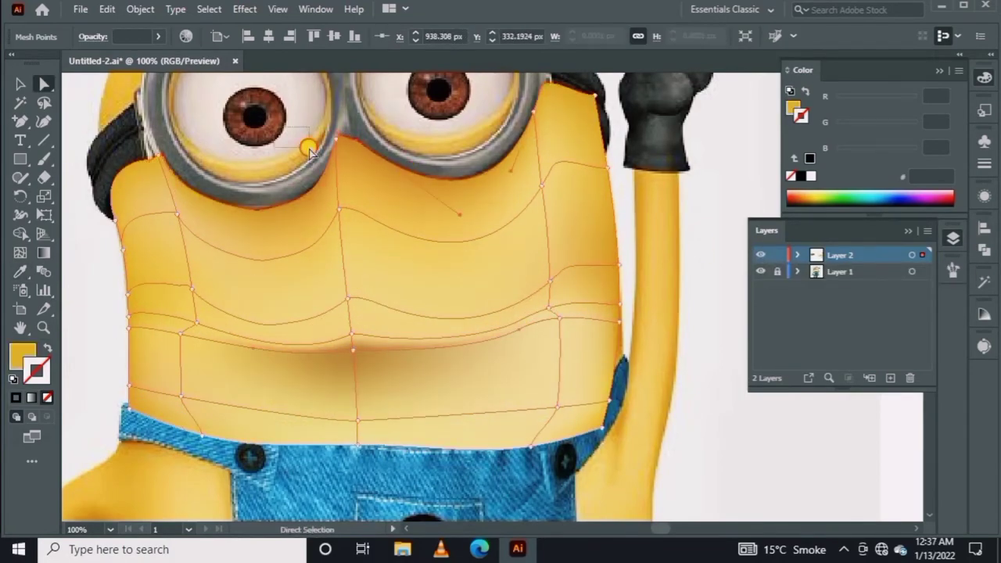
{"action": "key", "text": "u"}
{"action": "left_click", "coordinate": [533, 319]}
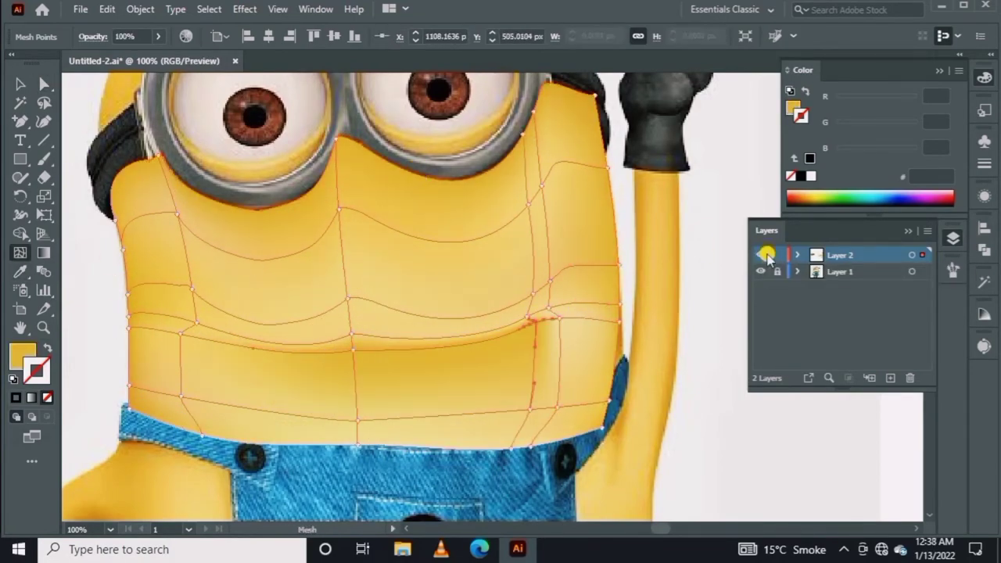
{"action": "left_click", "coordinate": [764, 255], "text": "ctrl"}
{"action": "left_click", "coordinate": [760, 253], "text": "ctrl"}
{"action": "left_click", "coordinate": [760, 253], "text": "ctrl"}
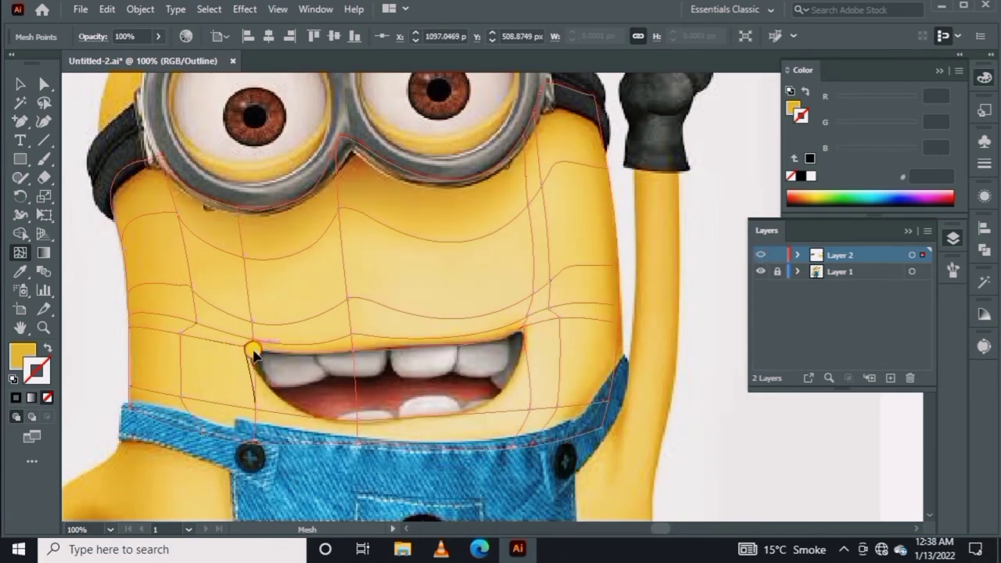
{"action": "left_click", "coordinate": [760, 255], "text": "ctrl"}
{"action": "left_click_drag", "start_coordinate": [469, 351], "coordinate": [554, 384]}
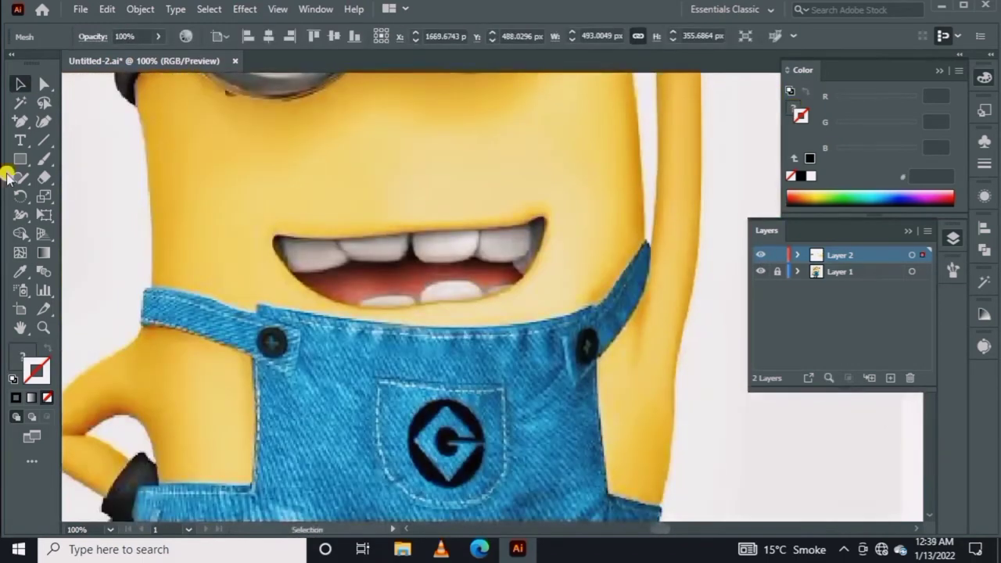
Draw a rectangle over the mouth and convert it to a mesh with a centre line
{"action": "left_click", "coordinate": [21, 159]}
{"action": "left_click_drag", "start_coordinate": [257, 225], "coordinate": [577, 288]}
{"action": "left_click", "coordinate": [21, 252]}
{"action": "left_click", "coordinate": [415, 226]}
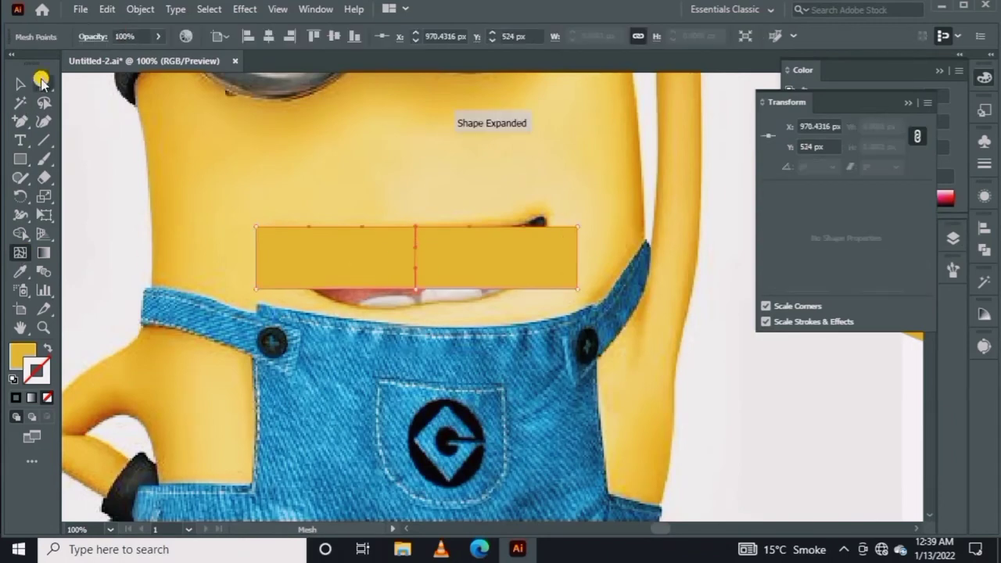
{"action": "left_click", "coordinate": [41, 81]}
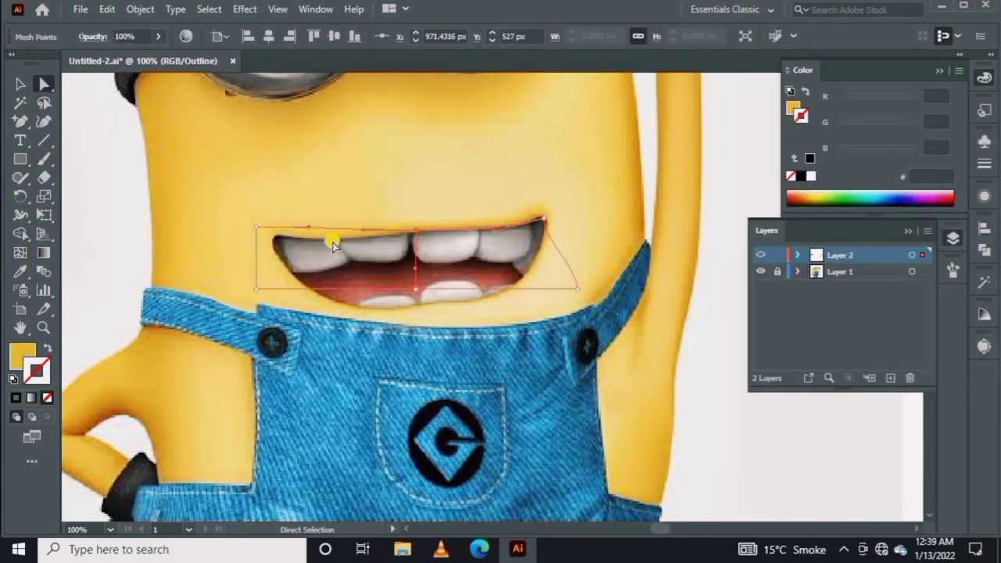
Shape the mesh to the upper and lower lips and fill it with sampled red
{"action": "left_click_drag", "start_coordinate": [362, 239], "coordinate": [361, 236]}
{"action": "left_click_drag", "start_coordinate": [433, 231], "coordinate": [434, 236]}
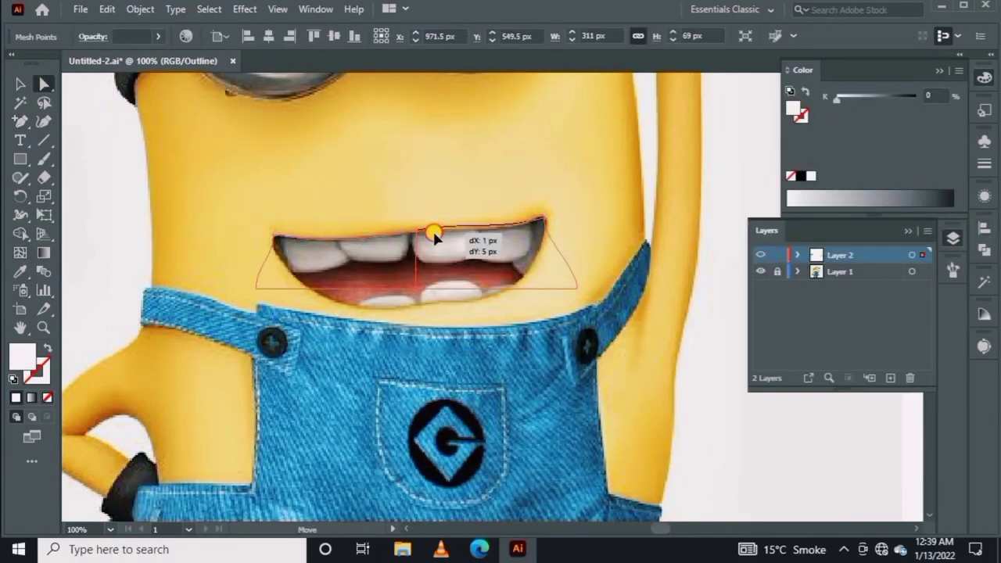
{"action": "mouse_move", "coordinate": [464, 276]}
{"action": "left_mouse_down"}
{"action": "mouse_move", "coordinate": [555, 235]}
{"action": "mouse_move", "coordinate": [505, 260]}
{"action": "mouse_move", "coordinate": [459, 251]}
{"action": "mouse_move", "coordinate": [498, 263]}
{"action": "left_mouse_up"}
{"action": "left_click_drag", "start_coordinate": [627, 258], "coordinate": [543, 301]}
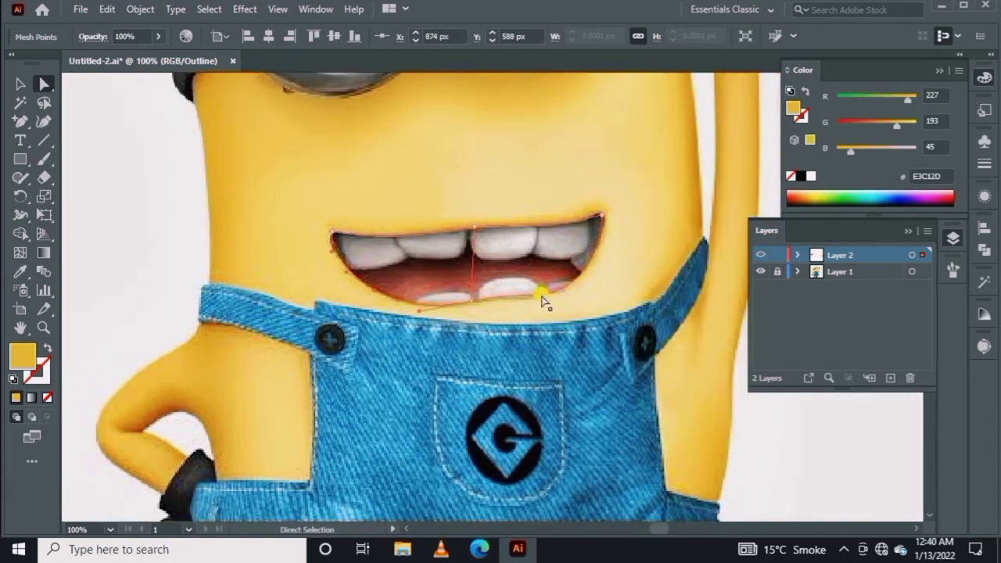
{"action": "left_click", "coordinate": [401, 279]}
{"action": "left_click", "coordinate": [760, 254], "text": "ctrl"}
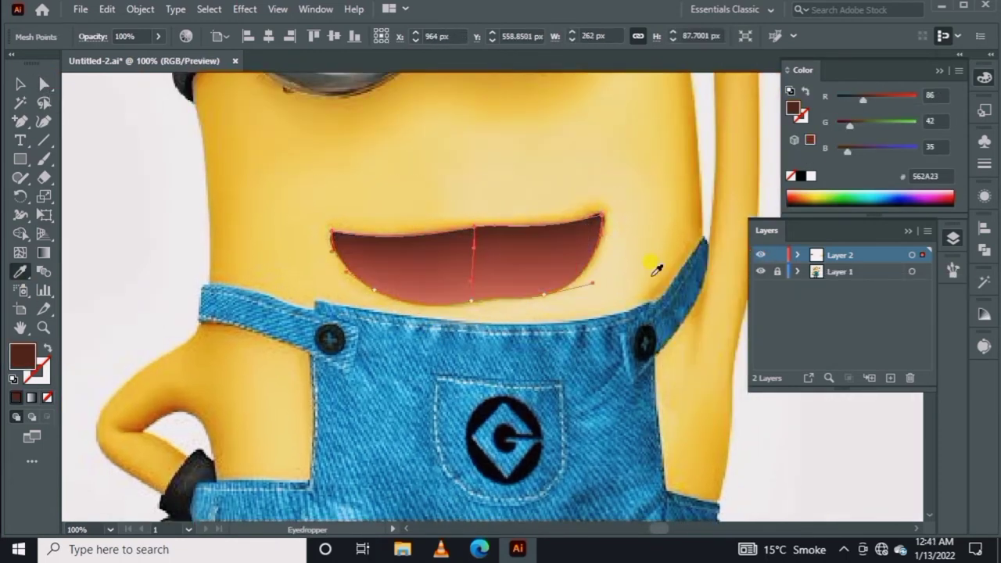
{"action": "key", "text": "ctrl+y"}
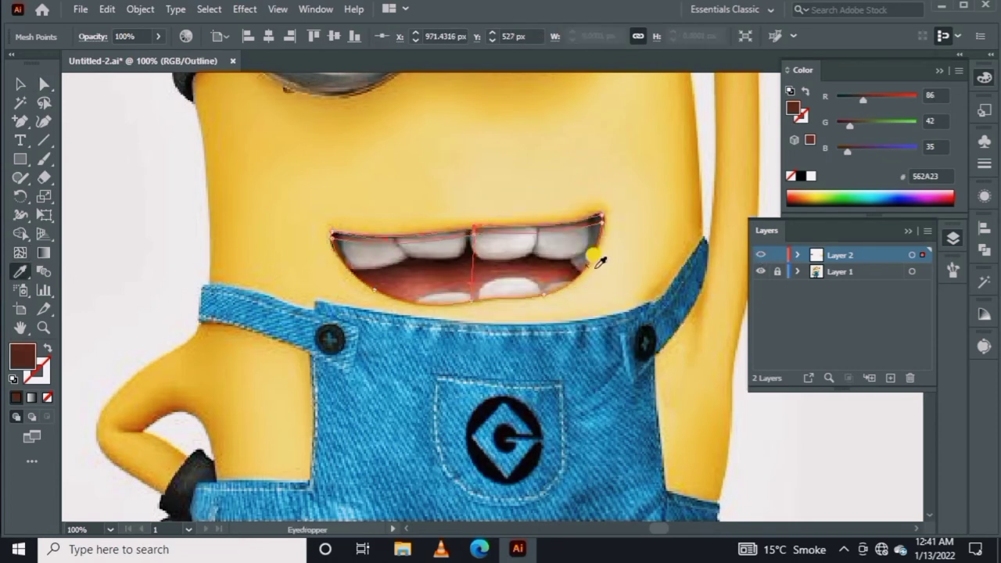
Move the mouth mesh aside and draw a rectangle over the left upper teeth
{"action": "key", "text": "v"}
{"action": "left_click_drag", "start_coordinate": [257, 217], "coordinate": [138, 224]}
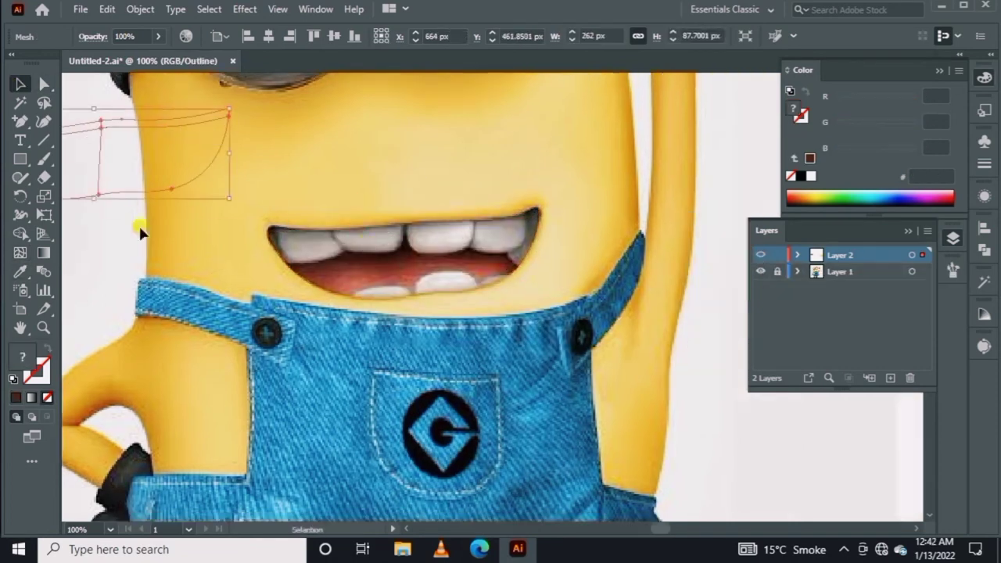
{"action": "left_click_drag", "start_coordinate": [259, 225], "coordinate": [347, 263]}
At 400% zoom, reshape the teeth mesh corners and edges to fit the upper teeth
{"action": "key", "text": "a"}
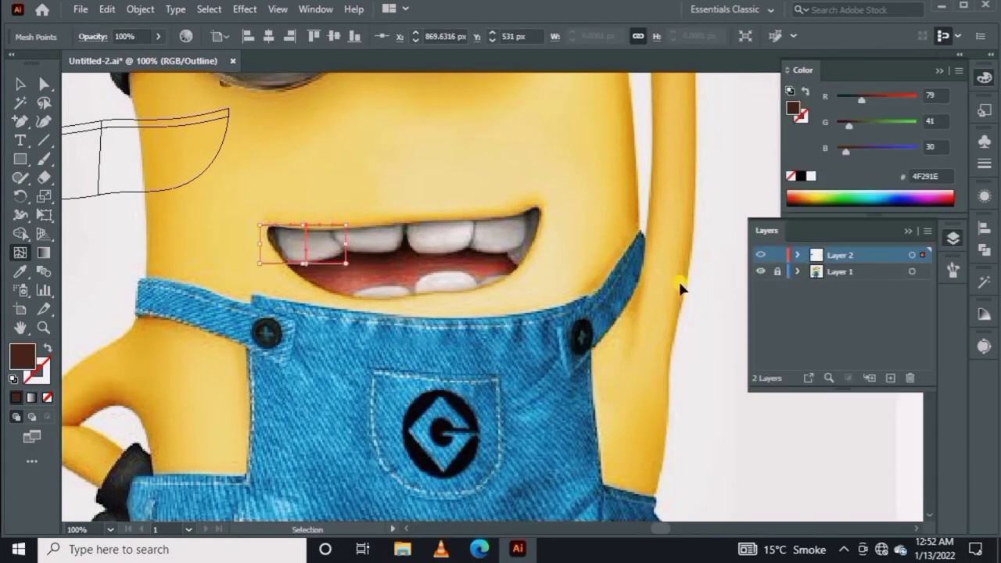
{"action": "key", "text": "ctrl+plus"}
{"action": "left_click_drag", "start_coordinate": [335, 302], "coordinate": [533, 305]}
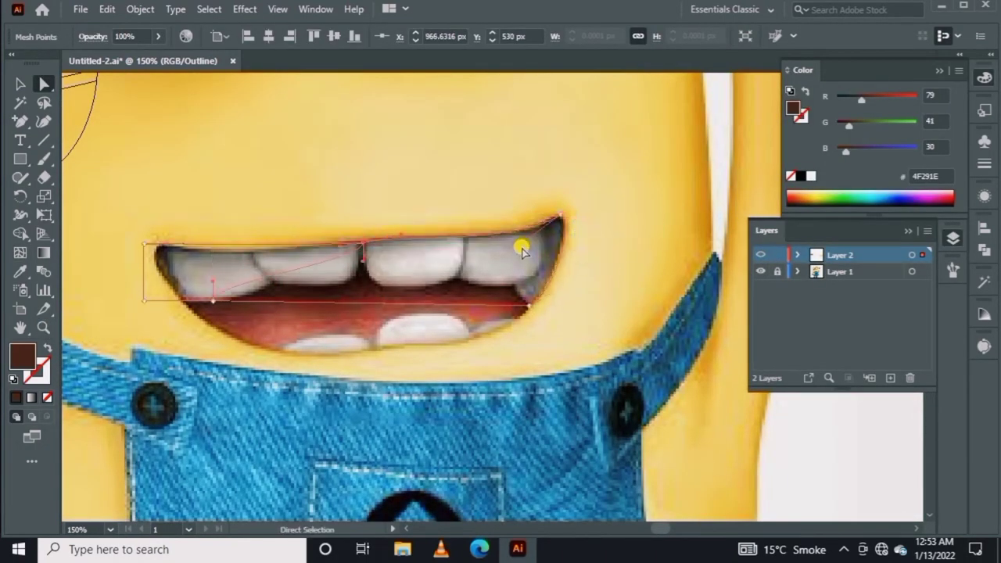
{"action": "left_click_drag", "start_coordinate": [521, 248], "coordinate": [563, 239]}
{"action": "left_click_drag", "start_coordinate": [236, 228], "coordinate": [246, 229]}
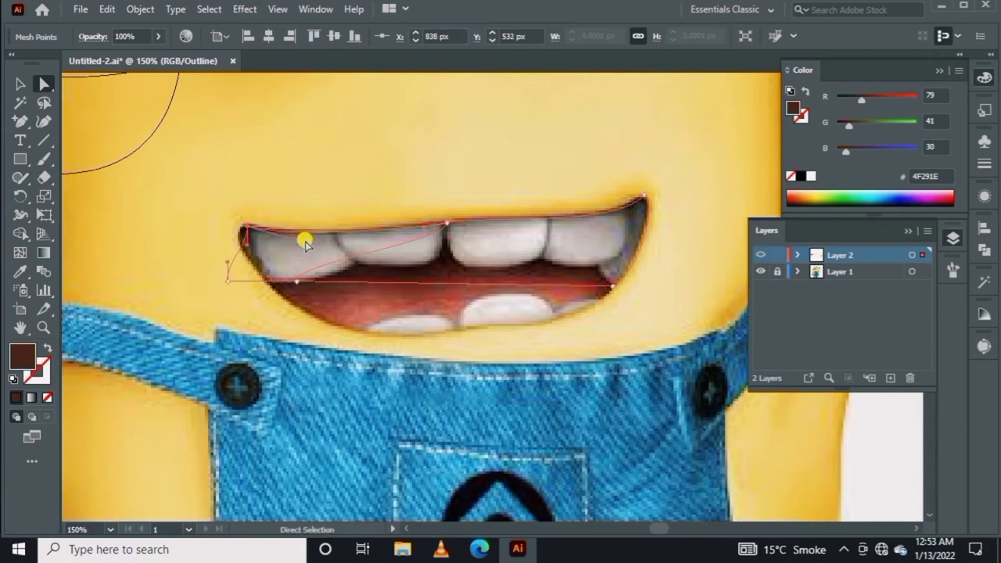
{"action": "left_click_drag", "start_coordinate": [444, 249], "coordinate": [446, 257]}
{"action": "key", "text": "ctrl+plus"}
{"action": "key", "text": "ctrl+plus"}
{"action": "key", "text": "ctrl+plus"}
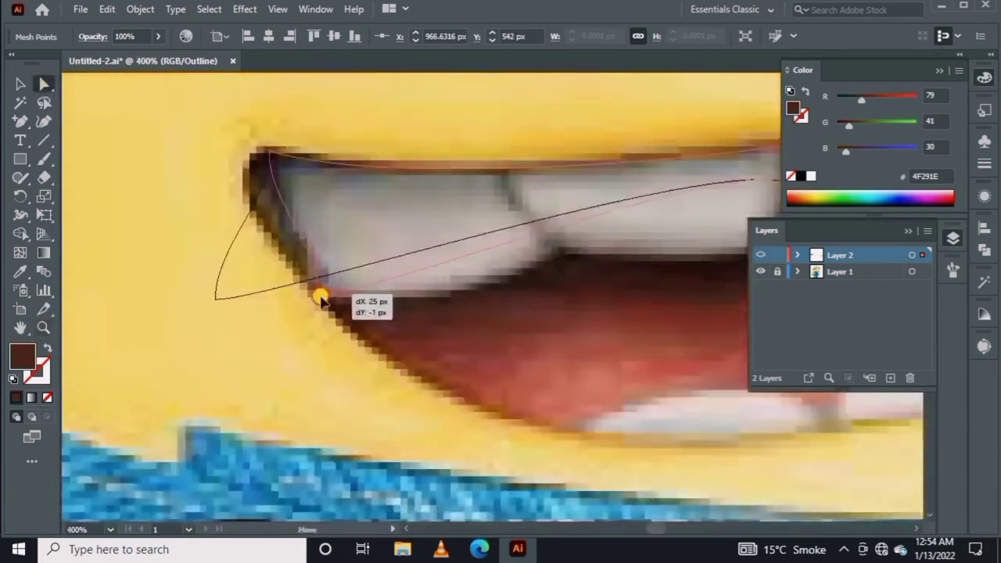
{"action": "mouse_move", "coordinate": [305, 302]}
{"action": "left_mouse_down"}
{"action": "mouse_move", "coordinate": [408, 331]}
{"action": "mouse_move", "coordinate": [234, 320]}
{"action": "left_mouse_up"}
{"action": "left_click_drag", "start_coordinate": [446, 186], "coordinate": [438, 226]}
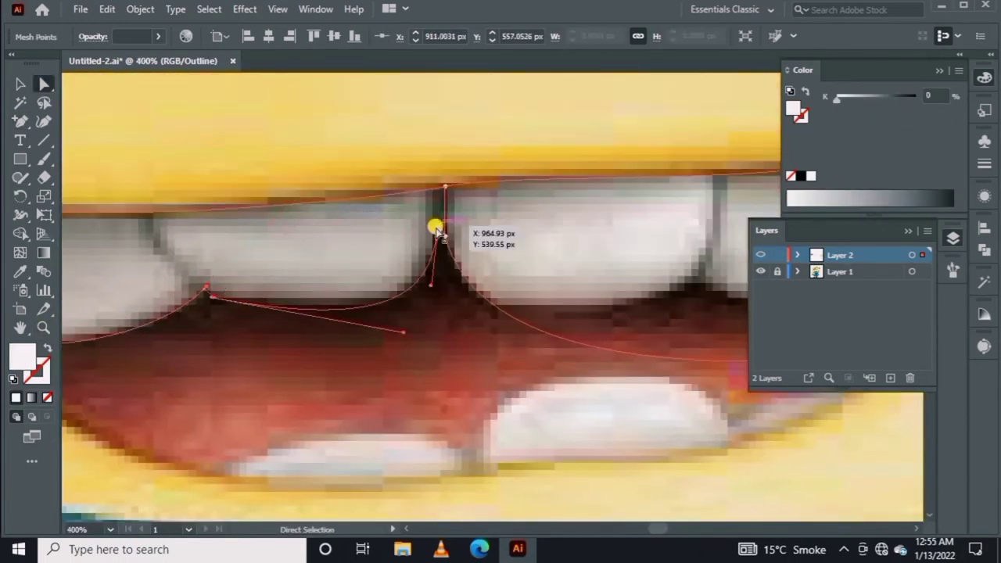
{"action": "key", "text": "ctrl+plus"}
{"action": "left_click_drag", "start_coordinate": [290, 291], "coordinate": [254, 282]}
{"action": "mouse_move", "coordinate": [433, 319]}
{"action": "left_mouse_down"}
{"action": "mouse_move", "coordinate": [459, 348]}
{"action": "mouse_move", "coordinate": [460, 335]}
{"action": "left_mouse_up"}
Add a mesh line down the gap between the upper teeth
{"action": "key", "text": "u"}
{"action": "left_click", "coordinate": [565, 206]}
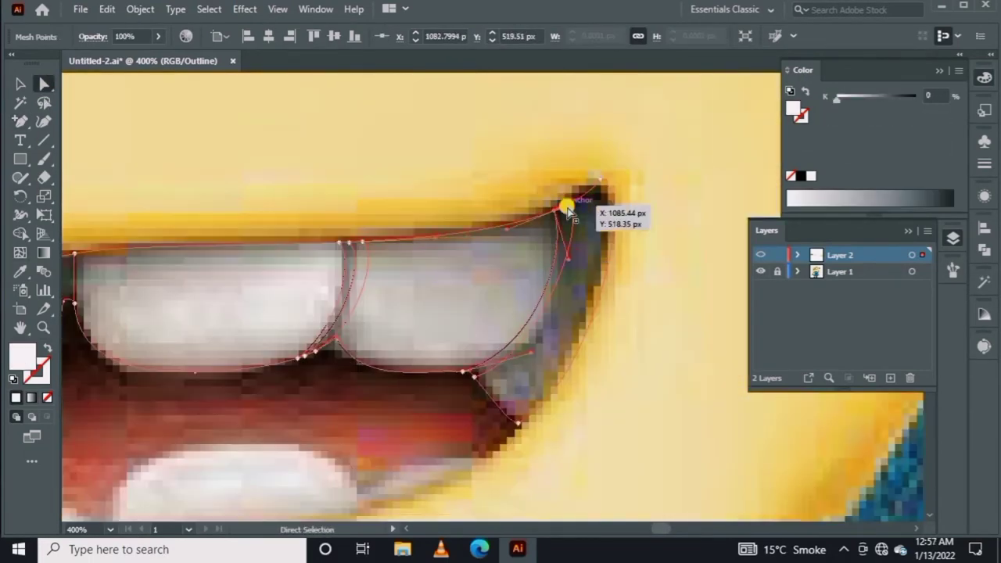
{"action": "scroll", "coordinate": [384, 324], "scroll_direction": "left", "scroll_amount": 5}
{"action": "scroll", "coordinate": [107, 306], "scroll_direction": "right", "scroll_amount": 10}
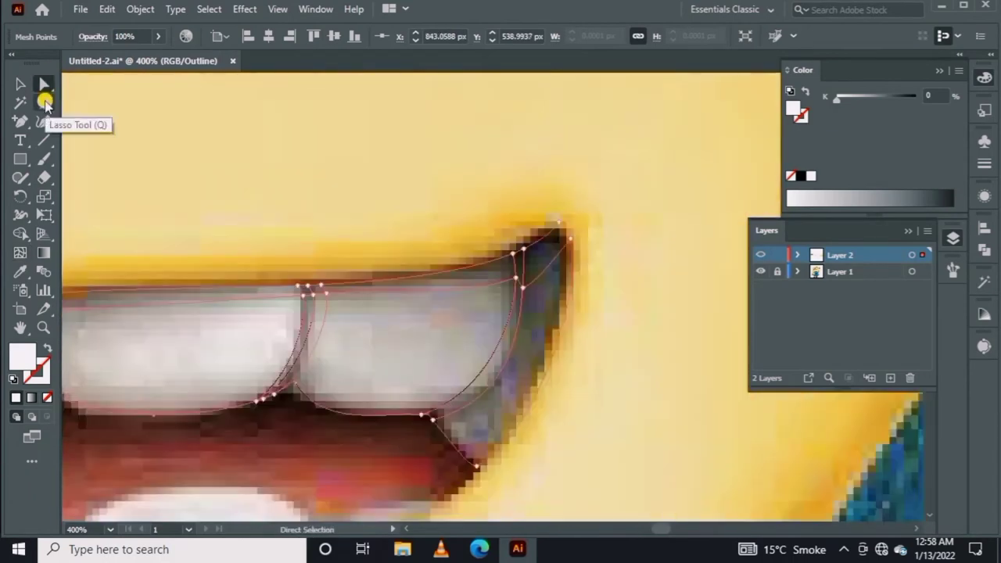
Sample the teeth's grey shading and mouth-corner darks from the photo into the mesh points
{"action": "key", "text": "i"}
{"action": "left_click", "coordinate": [532, 243]}
{"action": "left_click", "coordinate": [331, 290]}
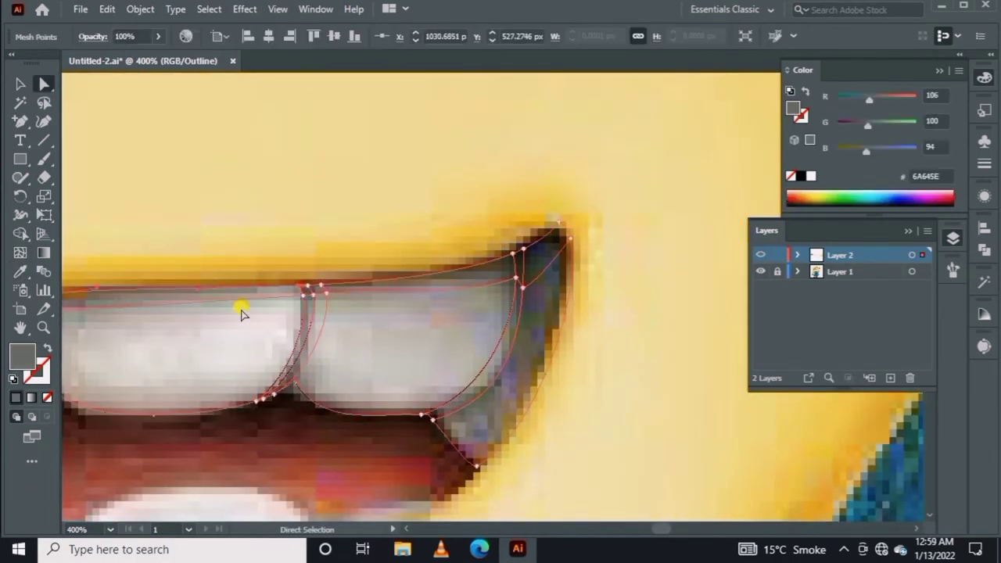
{"action": "scroll", "coordinate": [330, 290], "scroll_direction": "left", "scroll_amount": 5}
{"action": "left_click", "coordinate": [321, 324]}
{"action": "scroll", "coordinate": [263, 315], "scroll_direction": "left", "scroll_amount": 5}
{"action": "key", "text": "a"}
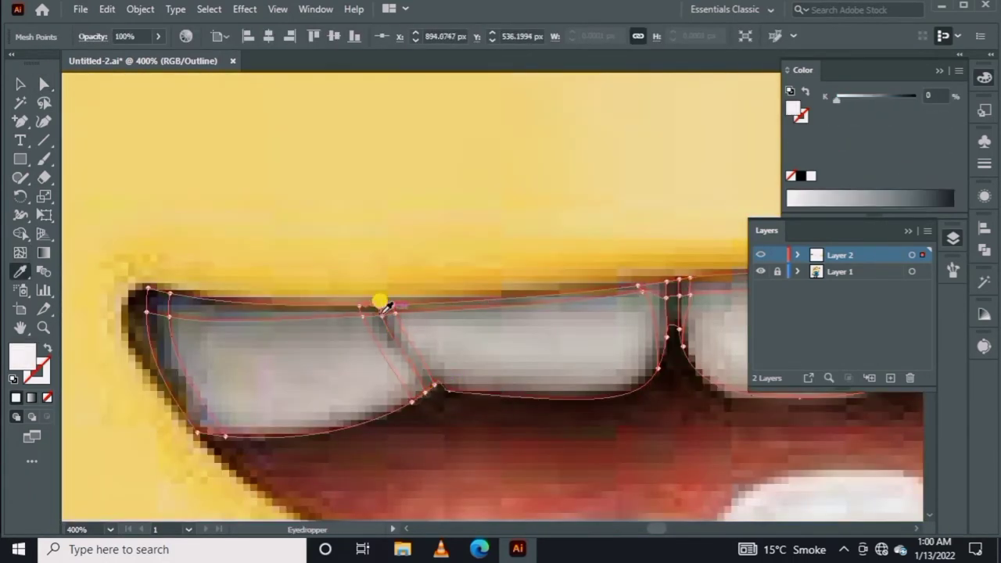
{"action": "left_click", "coordinate": [154, 289]}
{"action": "key", "text": "ctrl+y"}
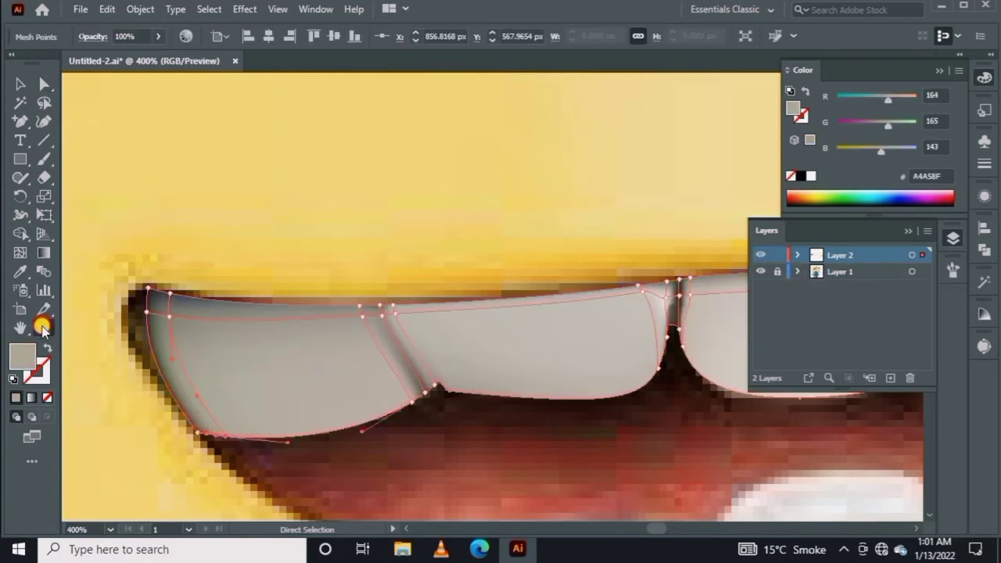
Zoom out to the whole minion, select the mouth mesh, then zoom in on the lower teeth
{"action": "key", "text": "ctrl+0"}
{"action": "key", "text": "v"}
{"action": "key", "text": "ctrl+shift+a"}
{"action": "left_click_drag", "start_coordinate": [435, 339], "coordinate": [502, 374]}
{"action": "left_click", "coordinate": [286, 279]}
{"action": "key", "text": "z"}
{"action": "left_click", "coordinate": [357, 291]}
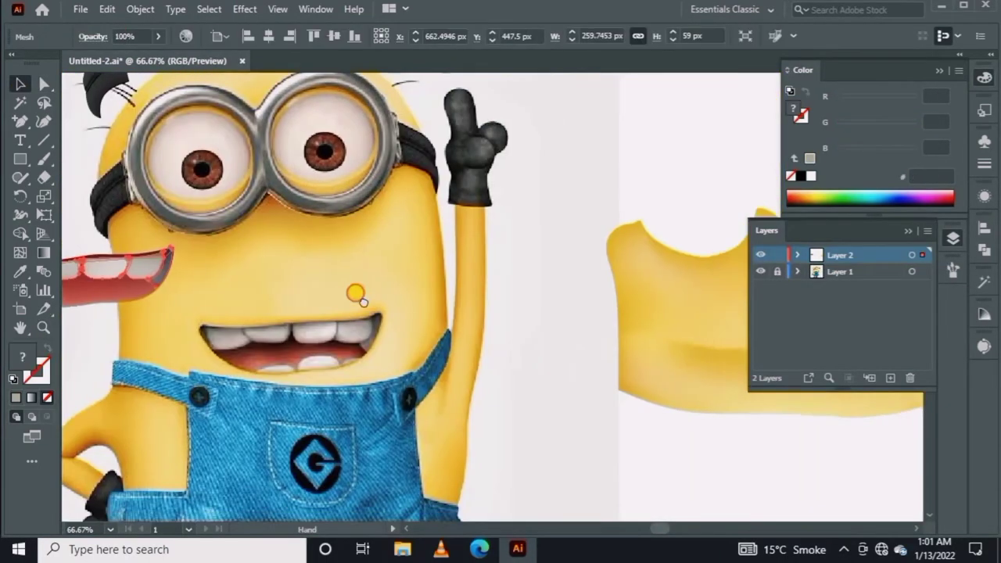
{"action": "left_click", "coordinate": [129, 318]}
{"action": "left_click", "coordinate": [418, 301]}
{"action": "left_click", "coordinate": [192, 312]}
Draw a rectangle over the lower teeth and add a vertical mesh line to it
{"action": "key", "text": "m"}
{"action": "left_click_drag", "start_coordinate": [183, 319], "coordinate": [688, 364]}
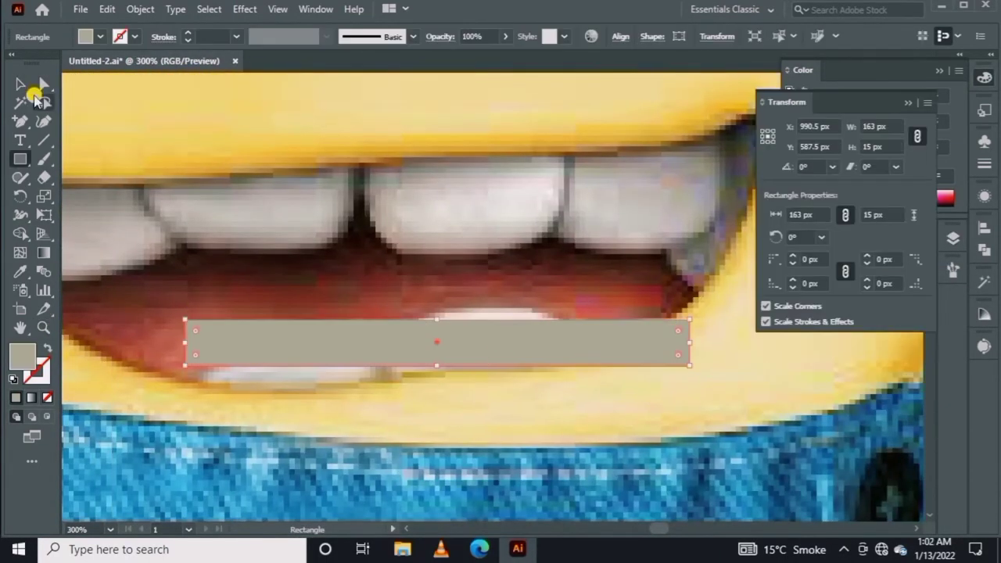
{"action": "key", "text": "u"}
{"action": "left_click", "coordinate": [447, 319]}
{"action": "key", "text": "ctrl+y"}
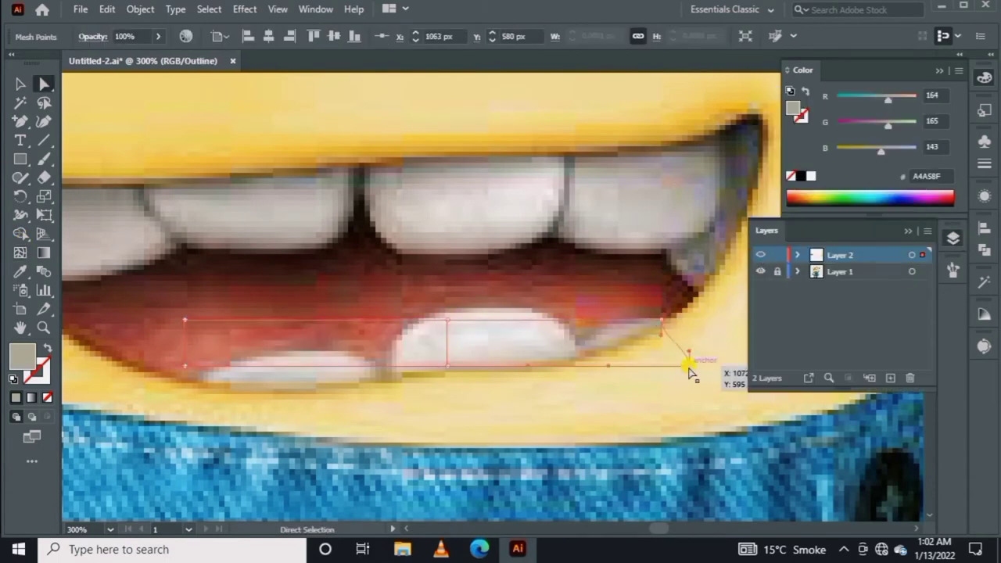
Curve the lower-teeth mesh edges along the tooth outline
{"action": "left_click_drag", "start_coordinate": [668, 319], "coordinate": [667, 319]}
{"action": "scroll", "coordinate": [514, 301], "scroll_direction": "left", "scroll_amount": 2}
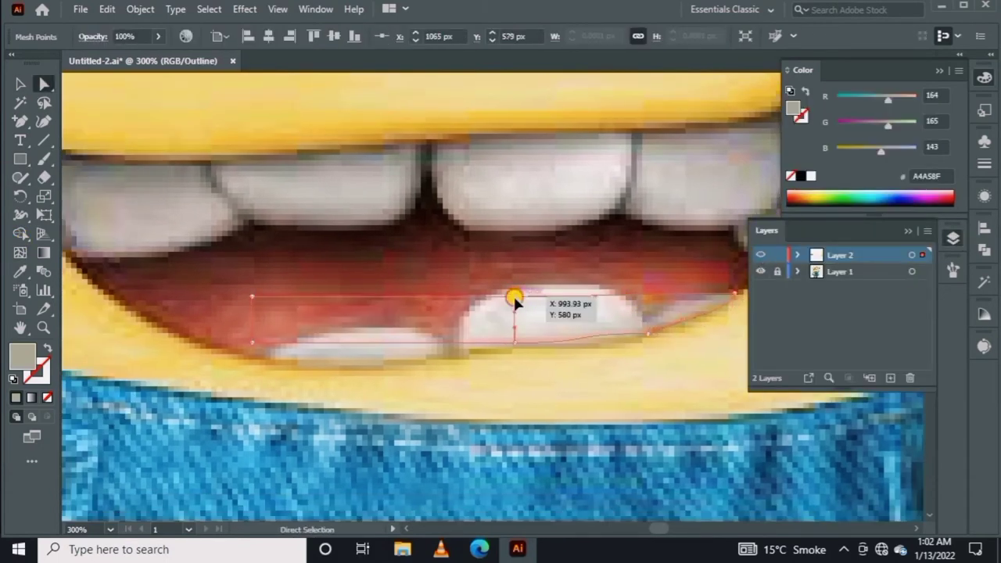
{"action": "scroll", "coordinate": [469, 350], "scroll_direction": "left", "scroll_amount": 3}
{"action": "left_click_drag", "start_coordinate": [447, 353], "coordinate": [521, 344]}
{"action": "scroll", "coordinate": [424, 334], "scroll_direction": "up", "scroll_amount": 2}
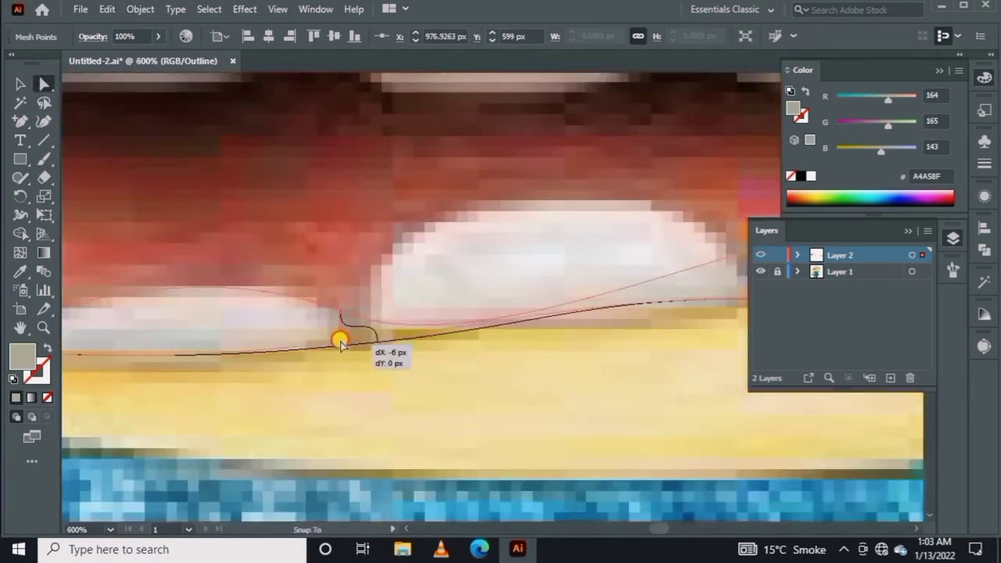
Round the mesh's top edge around the left lower tooth
{"action": "key", "text": "p"}
{"action": "key", "text": "a"}
{"action": "scroll", "coordinate": [276, 342], "scroll_direction": "left", "scroll_amount": 3}
{"action": "left_click", "coordinate": [279, 338]}
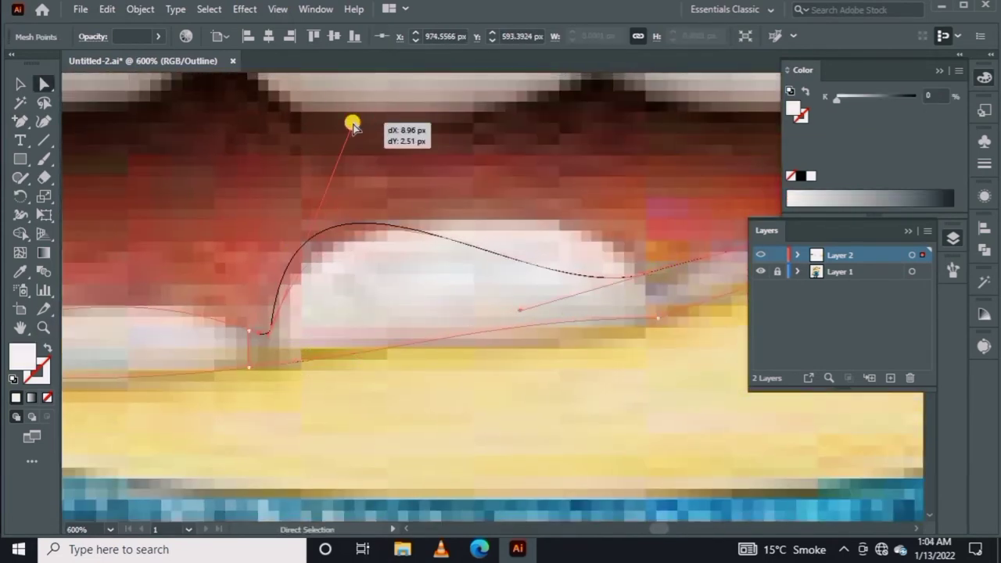
{"action": "left_click_drag", "start_coordinate": [352, 125], "coordinate": [353, 125]}
{"action": "scroll", "coordinate": [641, 297], "scroll_direction": "down", "scroll_amount": 1}
{"action": "left_click_drag", "start_coordinate": [266, 322], "coordinate": [268, 324]}
{"action": "scroll", "coordinate": [277, 286], "scroll_direction": "up", "scroll_amount": 3}
{"action": "left_click_drag", "start_coordinate": [221, 294], "coordinate": [221, 294]}
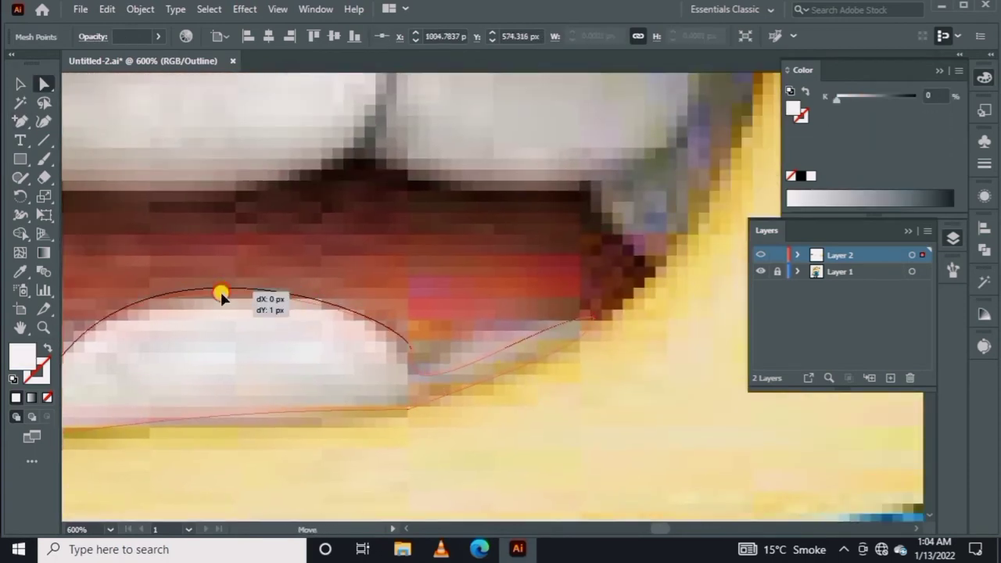
{"action": "scroll", "coordinate": [509, 358], "scroll_direction": "down", "scroll_amount": 3}
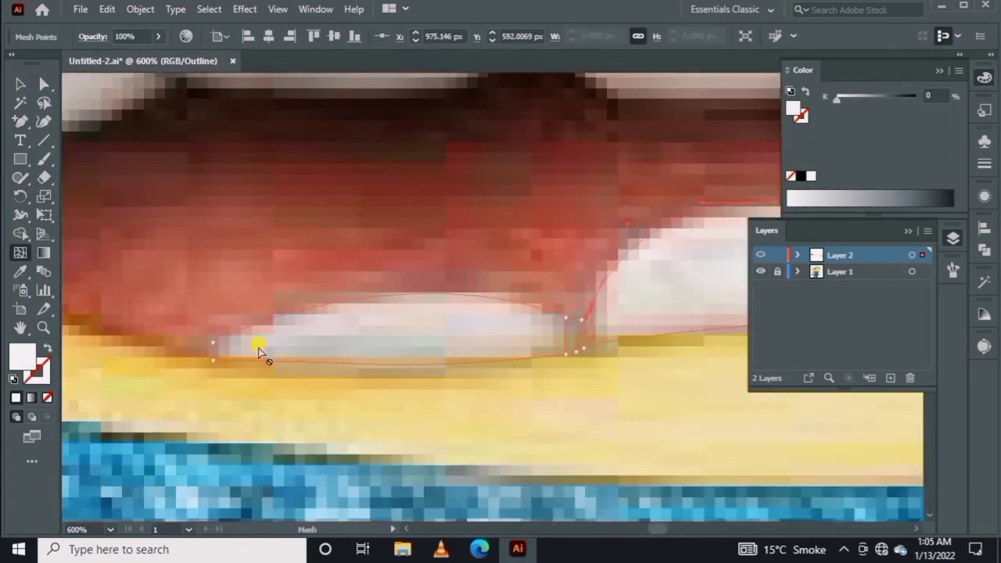
{"action": "scroll", "coordinate": [262, 347], "scroll_direction": "up", "scroll_amount": 2}
Sample a pale tooth colour from the photo into the lower-teeth mesh
{"action": "key", "text": "u"}
{"action": "scroll", "coordinate": [281, 275], "scroll_direction": "right", "scroll_amount": 3}
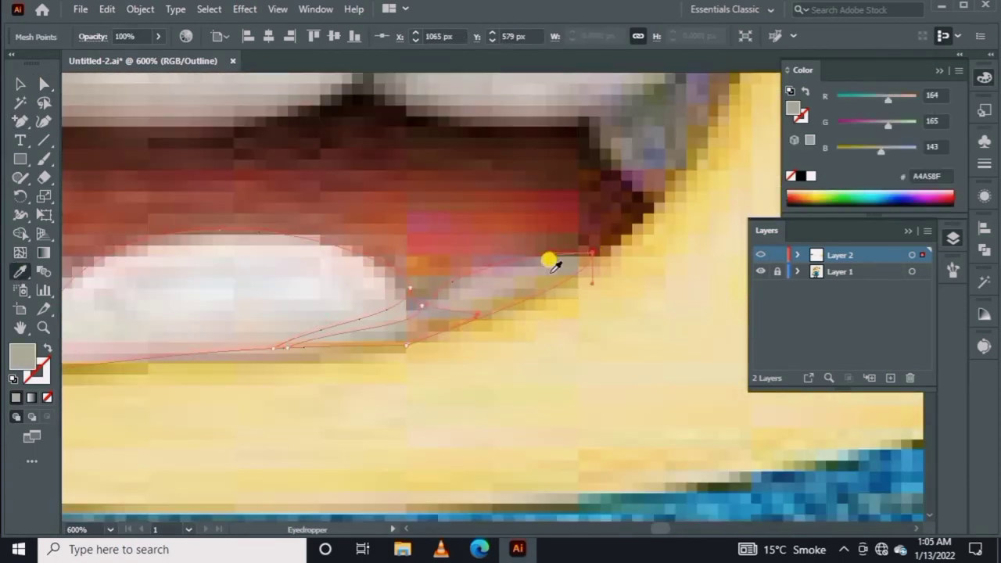
{"action": "scroll", "coordinate": [300, 263], "scroll_direction": "left", "scroll_amount": 3}
{"action": "key", "text": "i"}
{"action": "scroll", "coordinate": [300, 262], "scroll_direction": "right", "scroll_amount": 3}
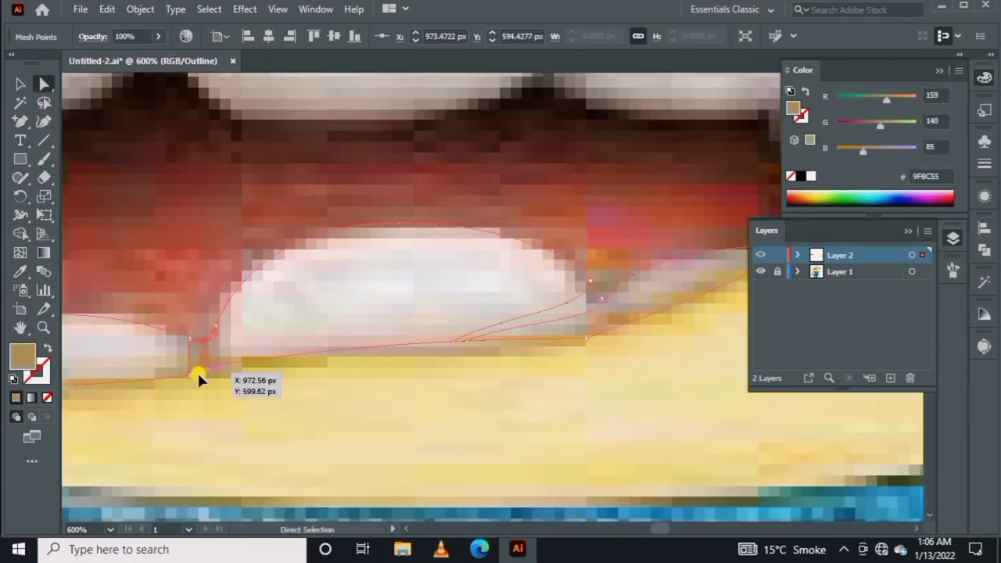
{"action": "scroll", "coordinate": [196, 375], "scroll_direction": "right", "scroll_amount": 3}
{"action": "left_click", "coordinate": [87, 374]}
{"action": "key", "text": "ctrl+y"}
Colour the small right lower tooth a darker tan
{"action": "key", "text": "a"}
{"action": "left_click", "coordinate": [461, 361]}
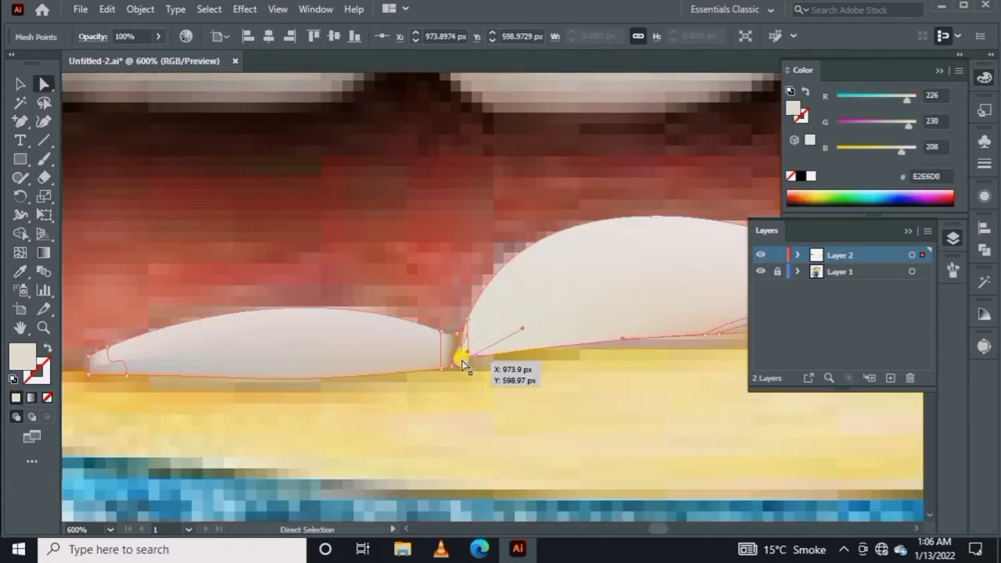
{"action": "left_click", "coordinate": [570, 409]}
{"action": "scroll", "coordinate": [431, 290], "scroll_direction": "down", "scroll_amount": 5}
{"action": "key", "text": "ctrl+y"}
{"action": "scroll", "coordinate": [471, 259], "scroll_direction": "up", "scroll_amount": 6}
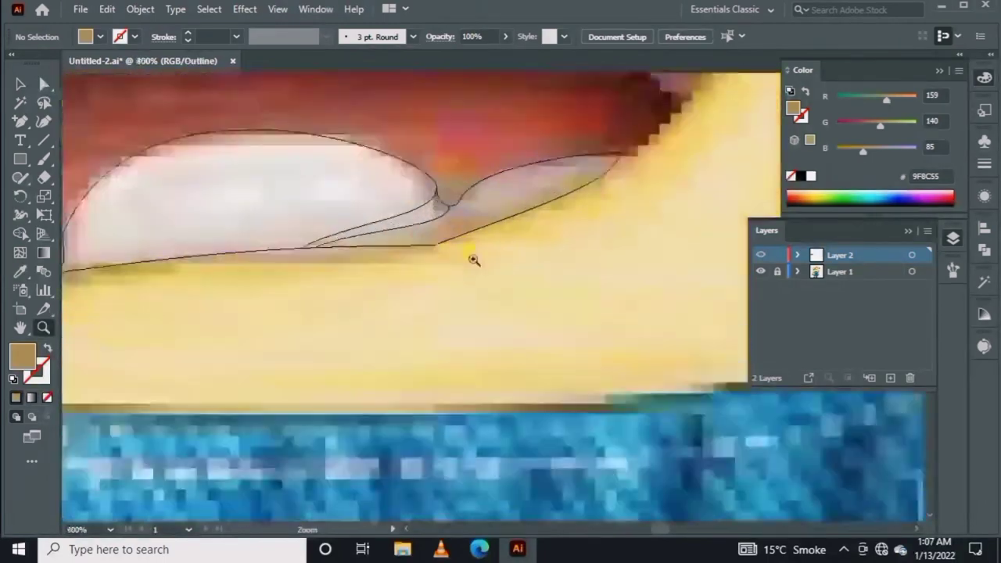
{"action": "left_click", "coordinate": [453, 269]}
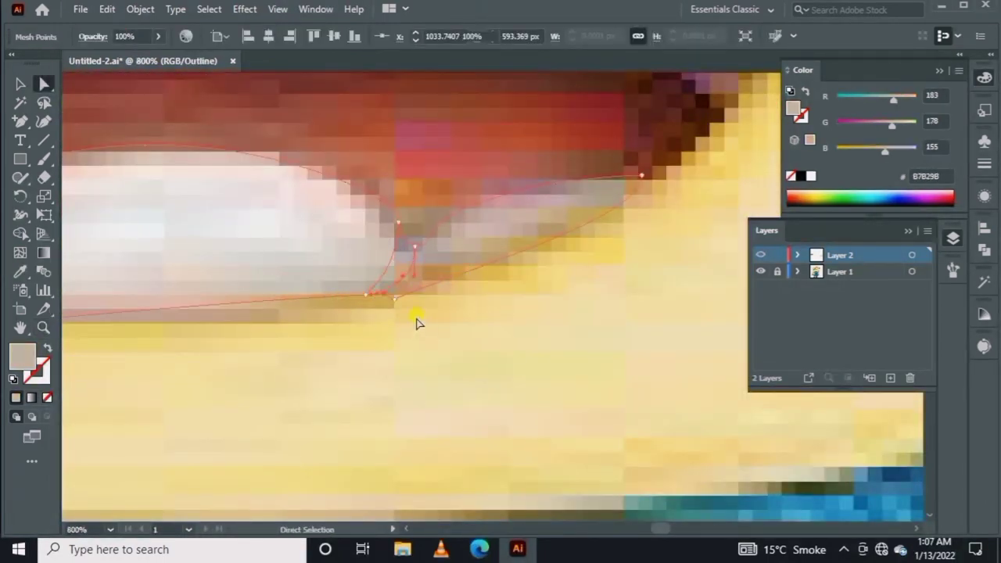
{"action": "key", "text": "ctrl+y"}
{"action": "scroll", "coordinate": [197, 364], "scroll_direction": "right", "scroll_amount": 5}
{"action": "left_click", "coordinate": [346, 346]}
{"action": "key", "text": "p"}
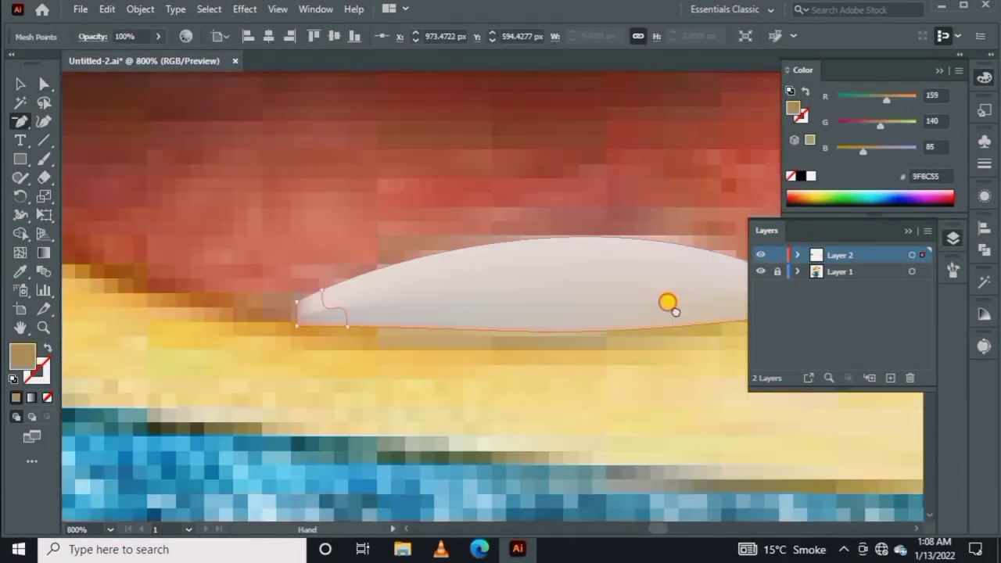
{"action": "scroll", "coordinate": [669, 303], "scroll_direction": "down", "scroll_amount": 5}
Move the lower teeth piece into the red mouth opening
{"action": "key", "text": "v"}
{"action": "scroll", "coordinate": [656, 264], "scroll_direction": "up", "scroll_amount": 3}
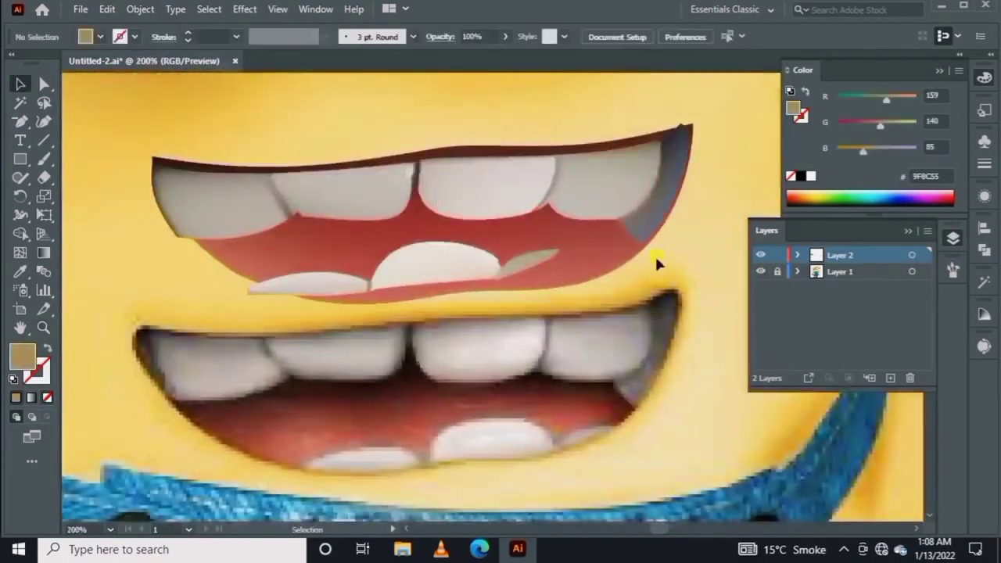
{"action": "left_click_drag", "start_coordinate": [617, 189], "coordinate": [624, 183]}
{"action": "left_click", "coordinate": [444, 260]}
{"action": "left_click_drag", "start_coordinate": [446, 263], "coordinate": [491, 321]}
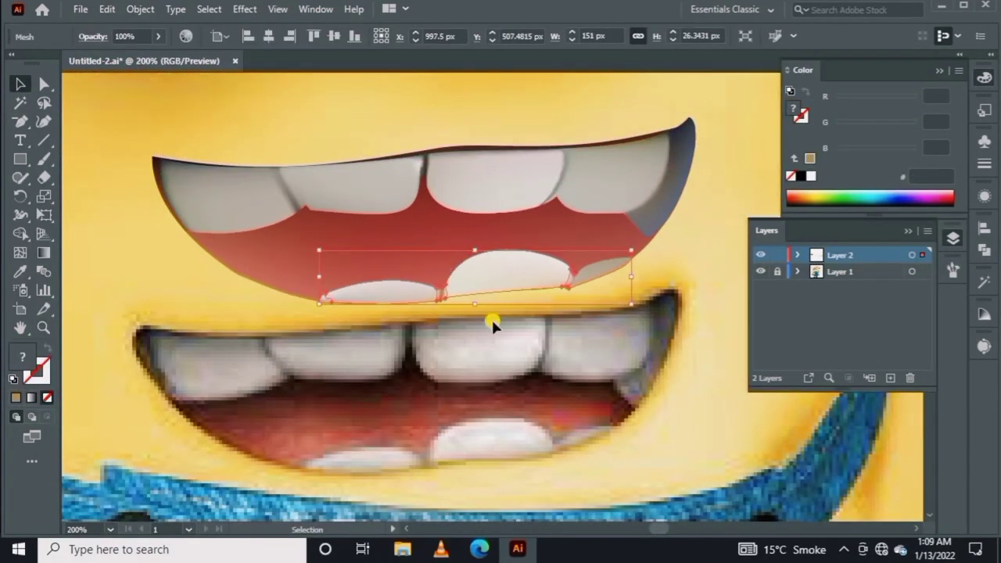
{"action": "left_click", "coordinate": [530, 336]}
{"action": "scroll", "coordinate": [530, 336], "scroll_direction": "up", "scroll_amount": 2}
Pull the upper-teeth mesh points into the mouth's right corner along the upper lip
{"action": "mouse_move", "coordinate": [469, 196]}
{"action": "left_mouse_down"}
{"action": "mouse_move", "coordinate": [443, 96]}
{"action": "mouse_move", "coordinate": [451, 192]}
{"action": "mouse_move", "coordinate": [498, 201]}
{"action": "mouse_move", "coordinate": [431, 187]}
{"action": "left_mouse_up"}
{"action": "key", "text": "a"}
{"action": "scroll", "coordinate": [520, 168], "scroll_direction": "right", "scroll_amount": 5}
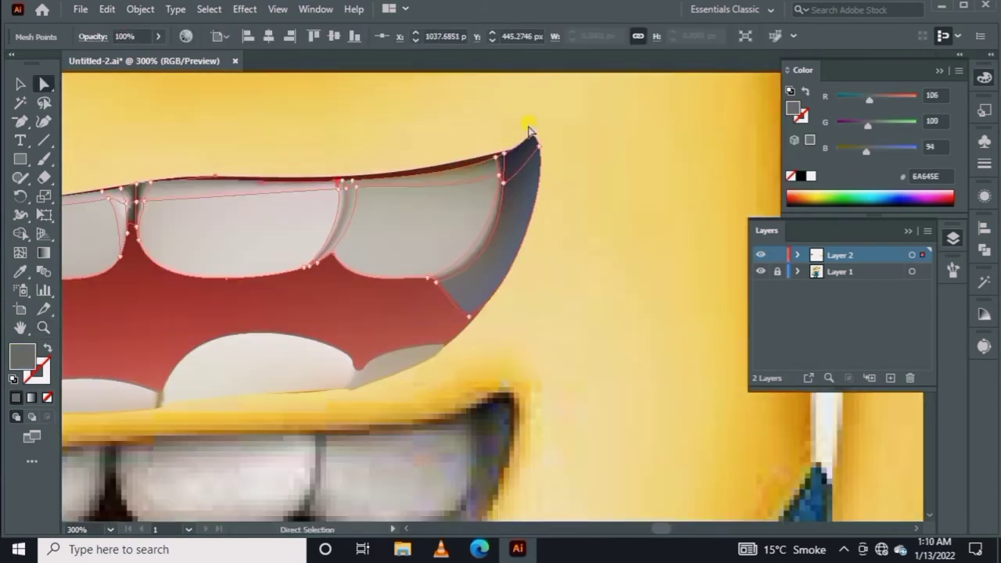
{"action": "left_click_drag", "start_coordinate": [509, 160], "coordinate": [499, 160]}
{"action": "scroll", "coordinate": [320, 191], "scroll_direction": "left", "scroll_amount": 10}
{"action": "scroll", "coordinate": [686, 306], "scroll_direction": "right", "scroll_amount": 10}
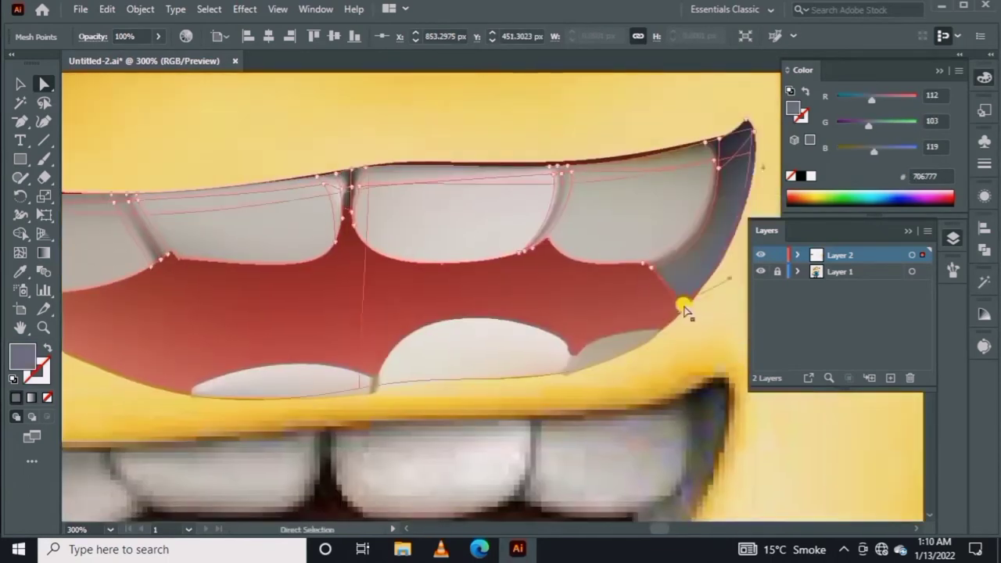
{"action": "scroll", "coordinate": [548, 328], "scroll_direction": "down", "scroll_amount": 2}
Apply an Effect > Stylize > Drop Shadow to the upper teeth
{"action": "key", "text": "v"}
{"action": "left_click", "coordinate": [244, 8]}
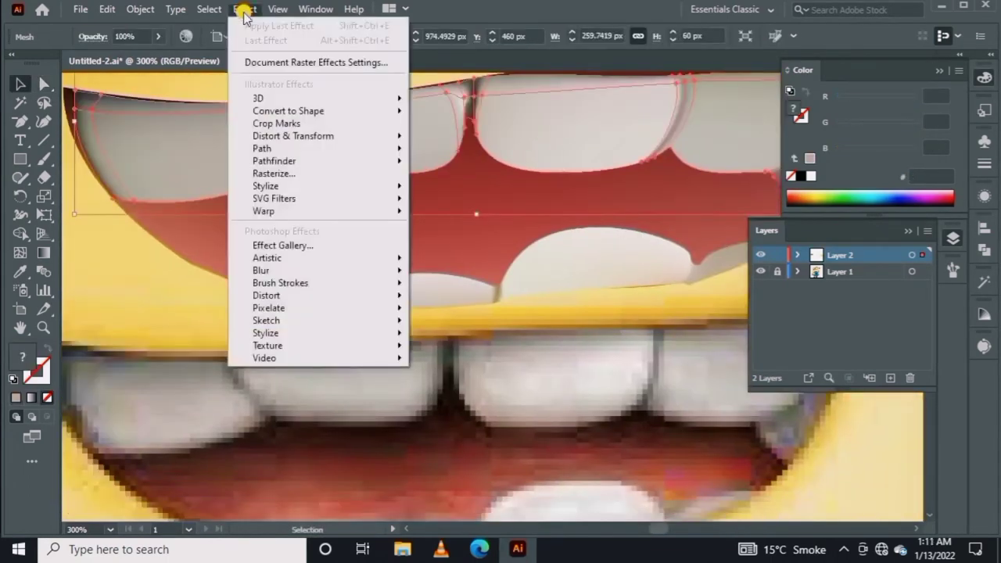
{"action": "left_click", "coordinate": [446, 187]}
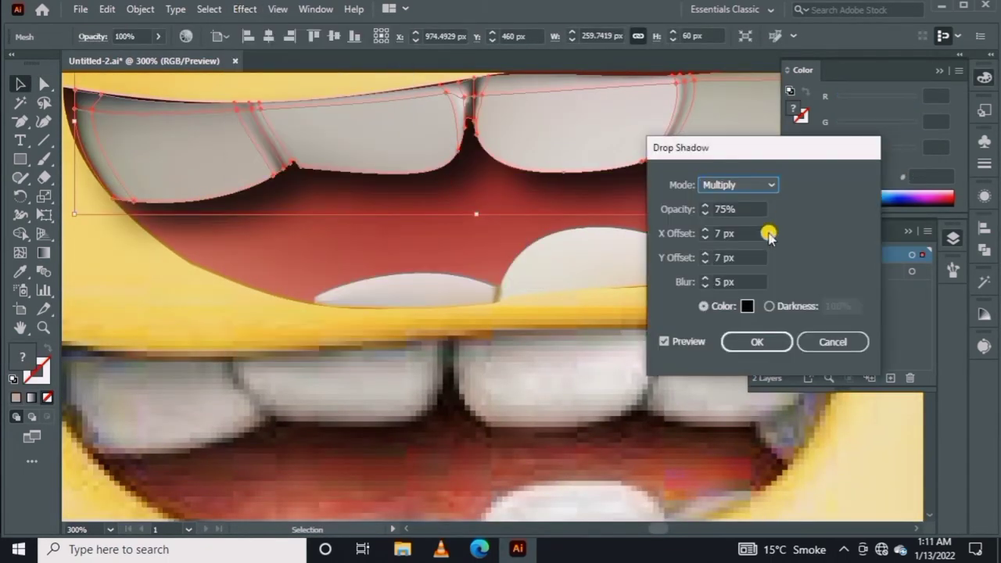
{"action": "left_click", "coordinate": [756, 338]}
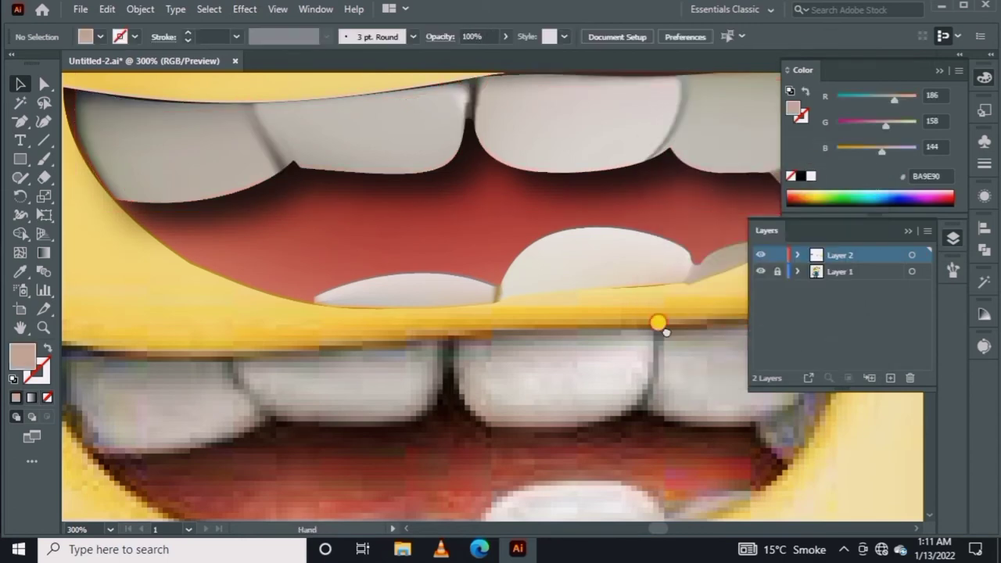
Reselect the upper teeth and revise the drop shadow's X offset to 7 px
{"action": "scroll", "coordinate": [659, 324], "scroll_direction": "up", "scroll_amount": 3}
{"action": "scroll", "coordinate": [658, 323], "scroll_direction": "right", "scroll_amount": 4}
{"action": "left_click", "coordinate": [960, 54]}
{"action": "left_click", "coordinate": [984, 196]}
{"action": "left_click", "coordinate": [848, 254]}
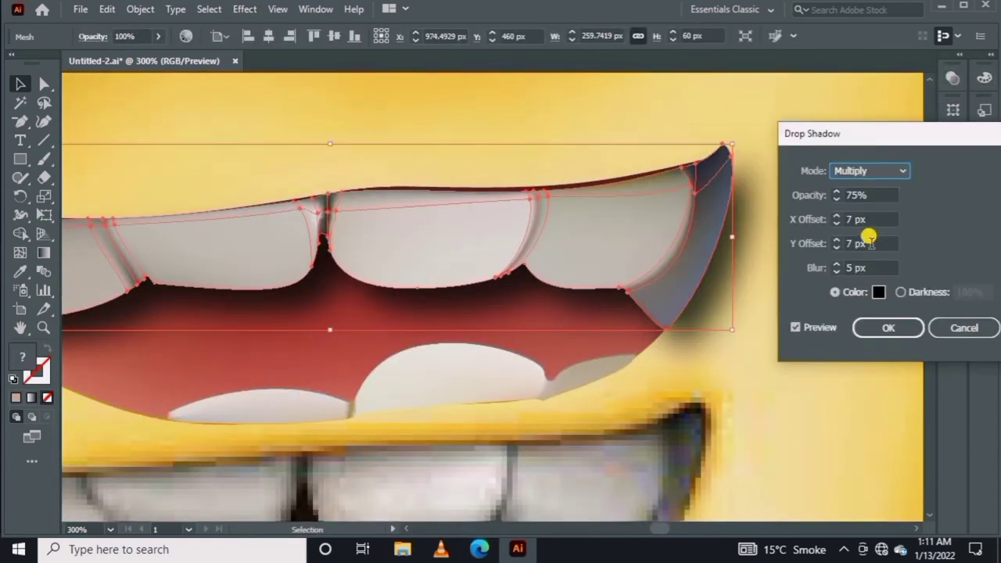
{"action": "double_click", "coordinate": [868, 217]}
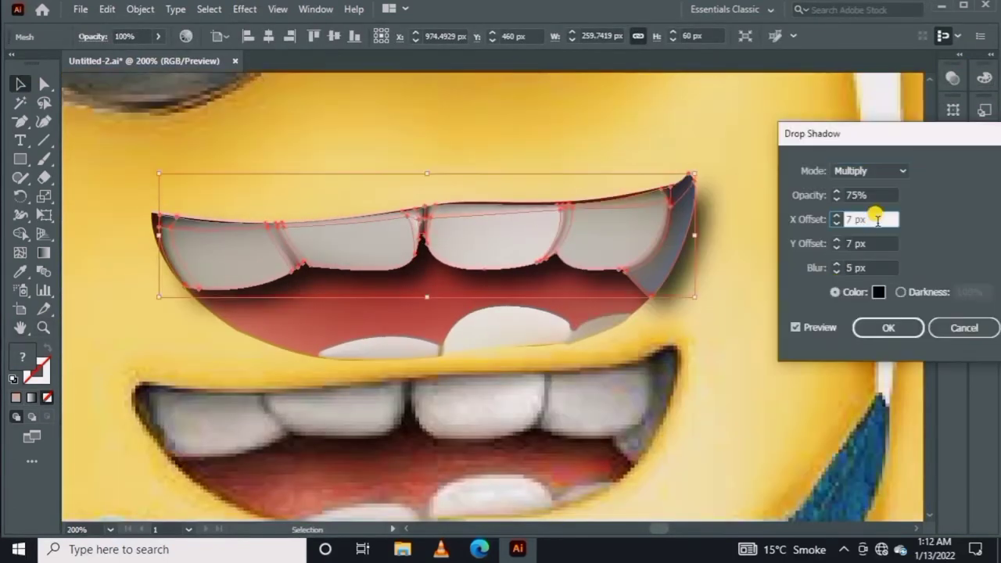
{"action": "left_click", "coordinate": [887, 328]}
Move the mouth mesh group down into place on the minion's yellow face
{"action": "left_click", "coordinate": [252, 333]}
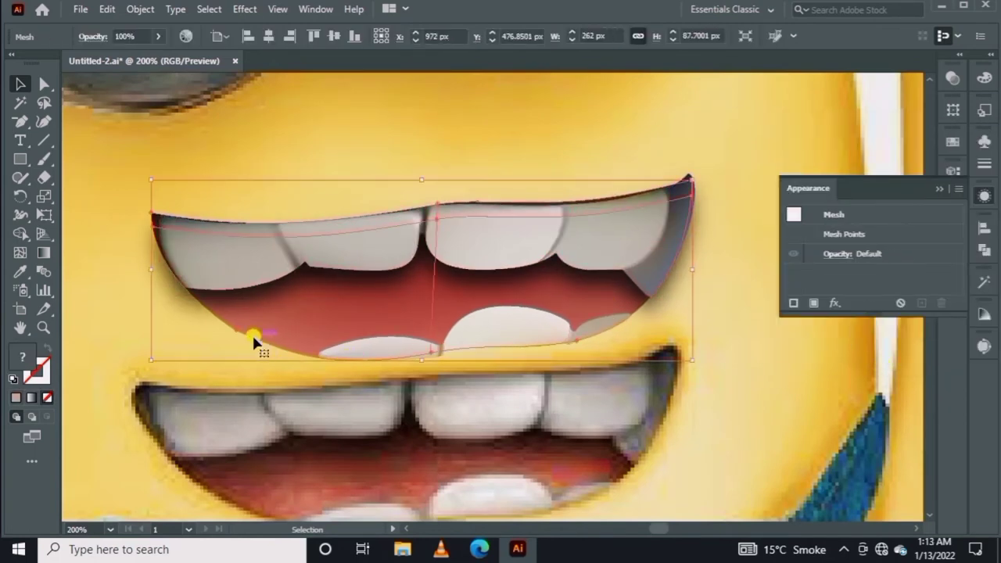
{"action": "scroll", "coordinate": [496, 257], "scroll_direction": "down", "scroll_amount": 1}
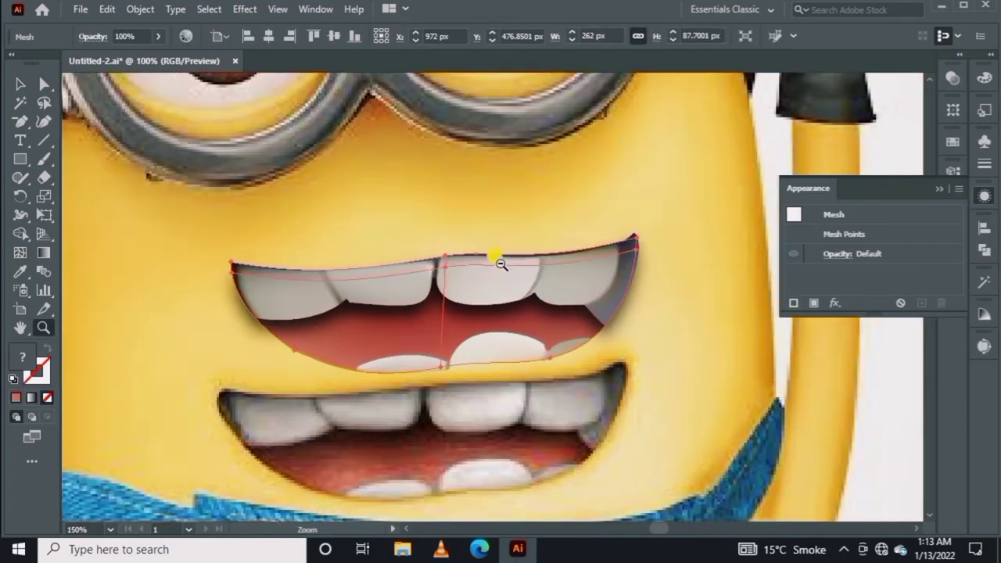
{"action": "scroll", "coordinate": [318, 250], "scroll_direction": "down", "scroll_amount": 3}
{"action": "left_click", "coordinate": [418, 290]}
{"action": "left_click_drag", "start_coordinate": [325, 252], "coordinate": [325, 252]}
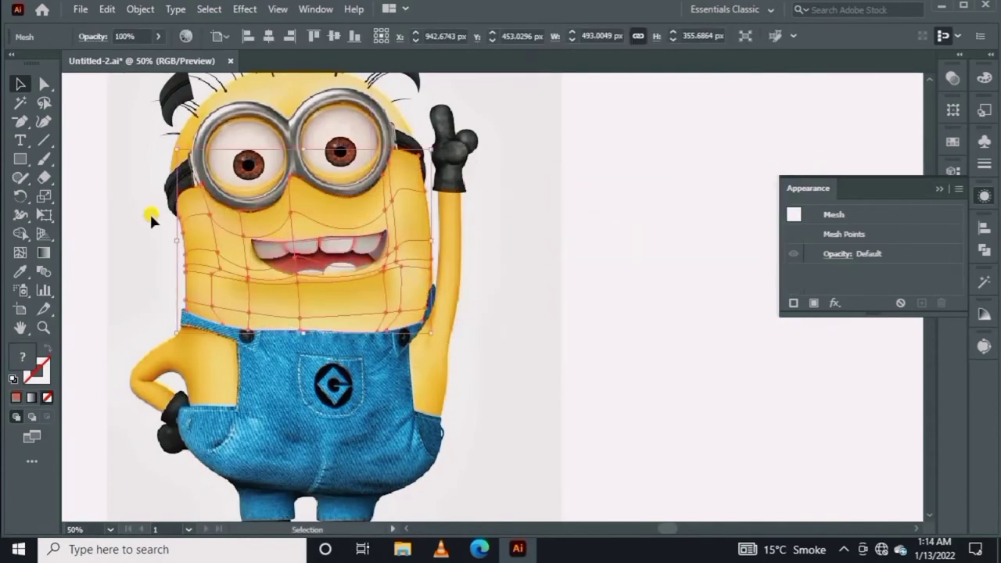
{"action": "key", "text": "ctrl+plus"}
{"action": "left_click", "coordinate": [952, 238]}
{"action": "key", "text": "ctrl+y"}
{"action": "left_click_drag", "start_coordinate": [455, 275], "coordinate": [445, 332]}
{"action": "left_click", "coordinate": [590, 311]}
{"action": "key", "text": "ctrl+y"}
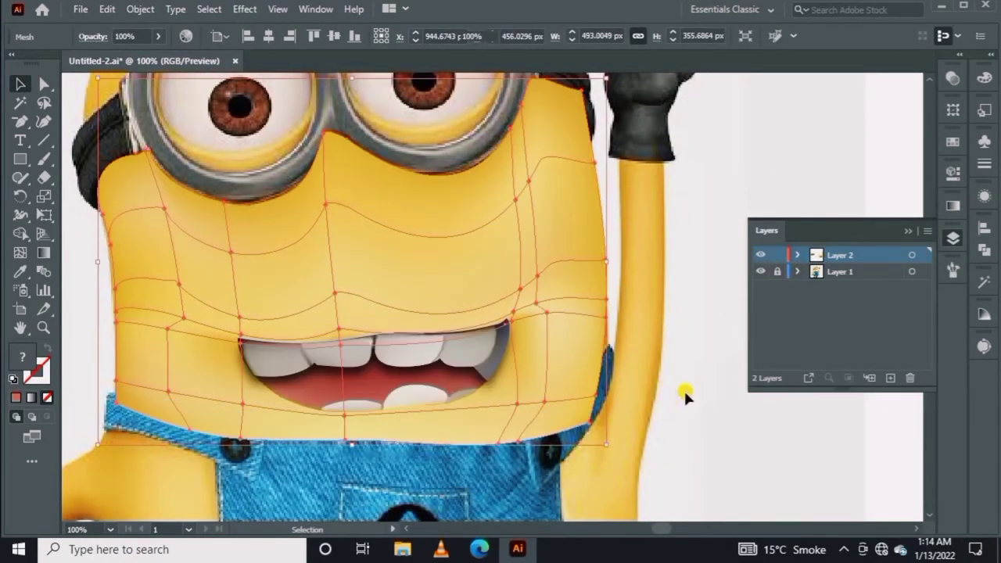
{"action": "key", "text": "ctrl+shift+a"}
Move the separate goggles artwork onto the minion's goggles and zoom in on them
{"action": "key", "text": "z"}
{"action": "key", "text": "ctrl+0"}
{"action": "left_click", "coordinate": [169, 251]}
{"action": "key", "text": "v"}
{"action": "left_click_drag", "start_coordinate": [94, 219], "coordinate": [234, 199]}
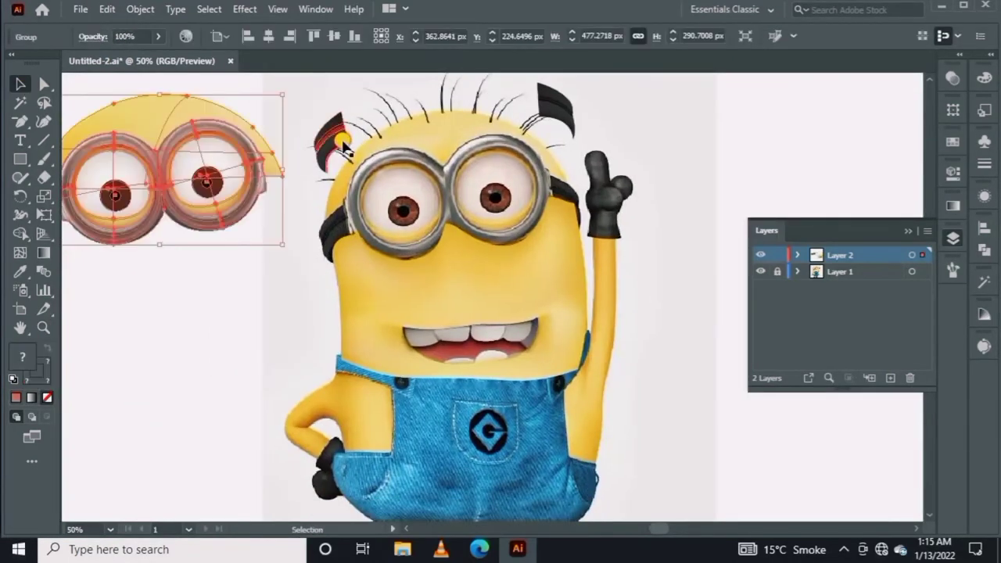
{"action": "left_click", "coordinate": [405, 256]}
{"action": "left_click_drag", "start_coordinate": [219, 156], "coordinate": [457, 168]}
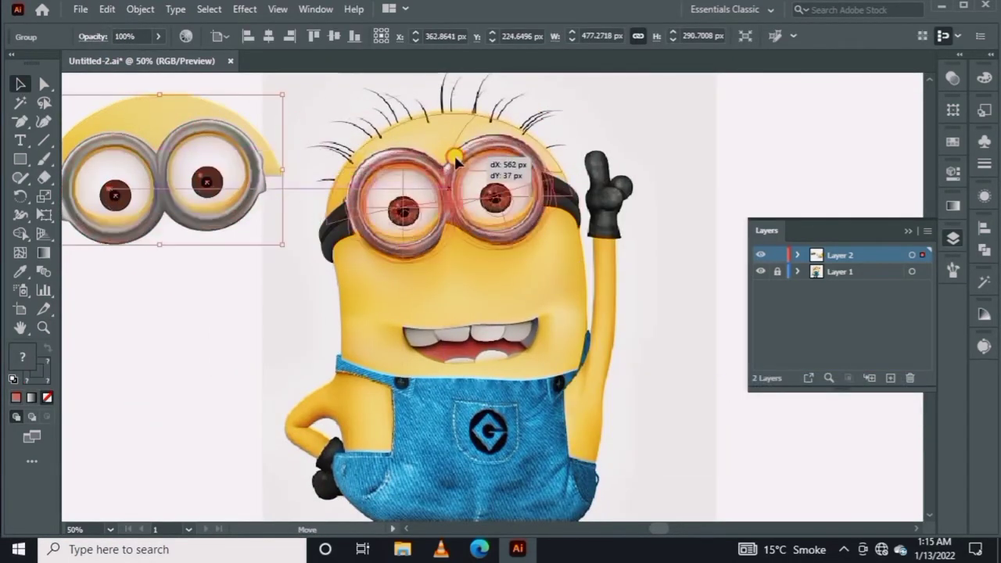
{"action": "left_click", "coordinate": [45, 328]}
{"action": "left_click", "coordinate": [551, 117]}
{"action": "key", "text": "v"}
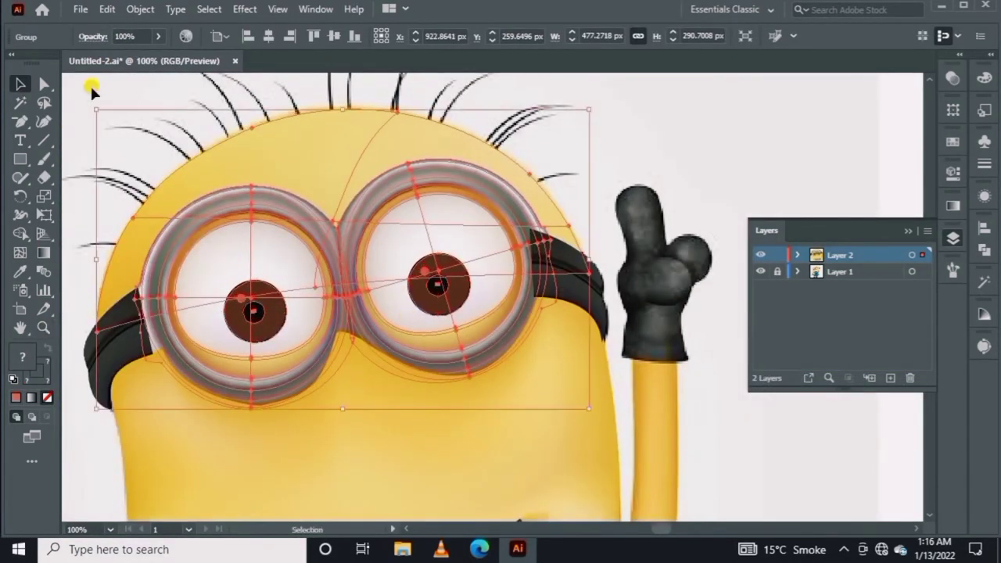
Nudge the goggles 1 px right and bring the goggle strap to the front
{"action": "right_click", "coordinate": [459, 253]}
{"action": "key", "text": "Escape"}
{"action": "key", "text": "Right"}
{"action": "left_click", "coordinate": [594, 293]}
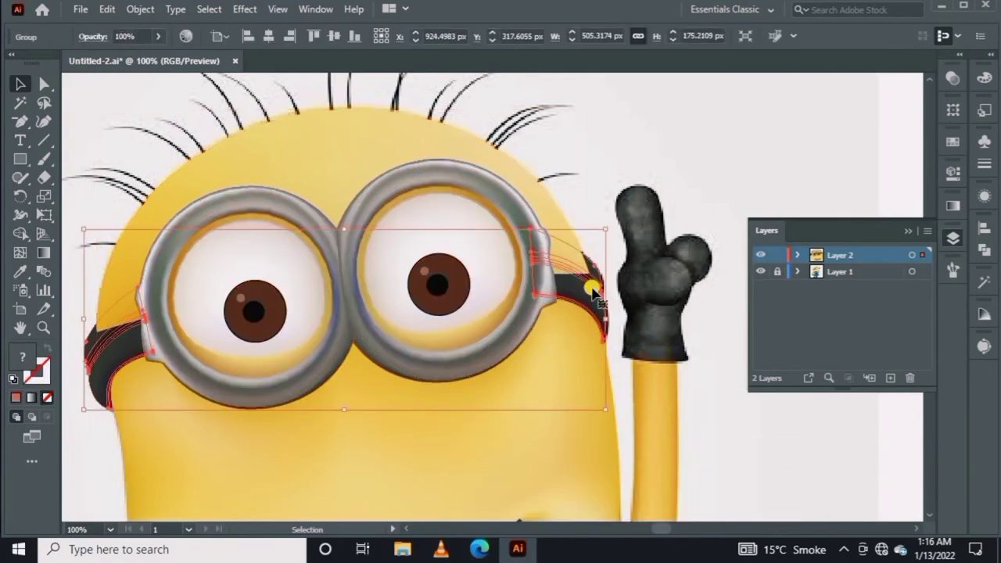
{"action": "right_click", "coordinate": [594, 293]}
{"action": "left_click", "coordinate": [805, 206]}
{"action": "left_click", "coordinate": [524, 179]}
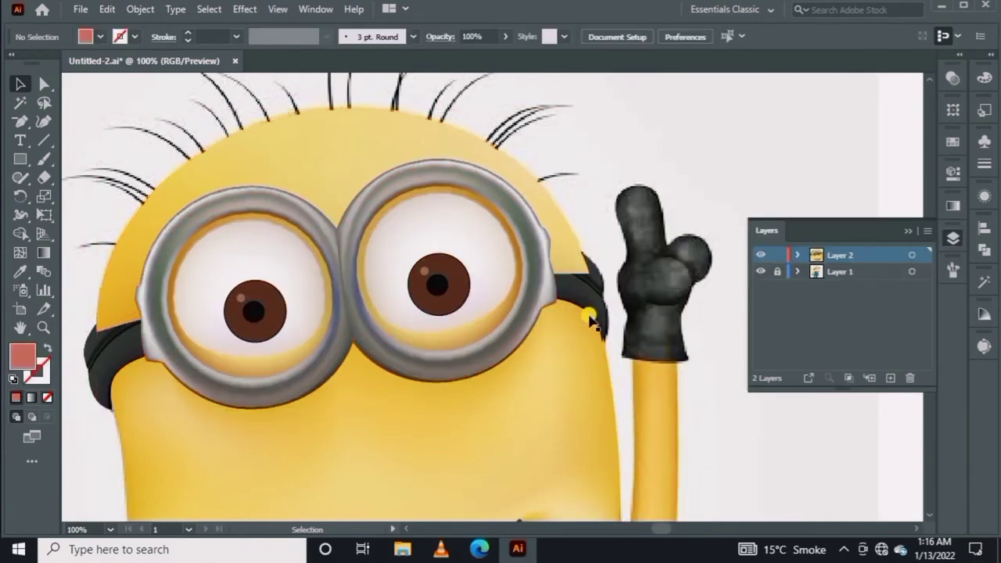
{"action": "right_click", "coordinate": [582, 291]}
{"action": "right_click", "coordinate": [547, 175]}
{"action": "left_click", "coordinate": [782, 268]}
{"action": "left_click", "coordinate": [681, 151]}
Zoom out, select all the vector head parts and move them left off the photo
{"action": "left_click", "coordinate": [43, 327]}
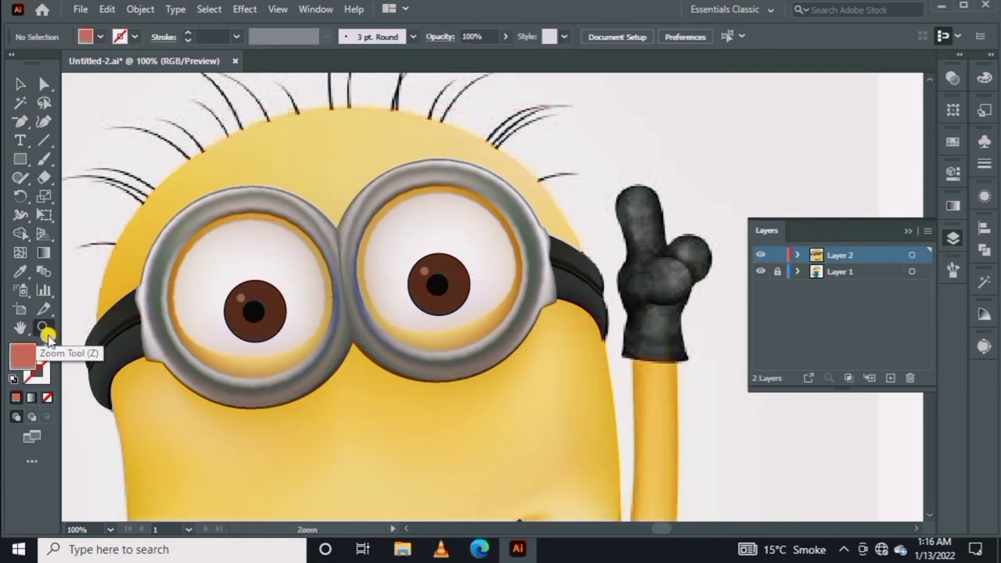
{"action": "key", "text": "ctrl+minus"}
{"action": "key", "text": "ctrl+minus"}
{"action": "key", "text": "ctrl+minus"}
{"action": "key", "text": "v"}
{"action": "left_click_drag", "start_coordinate": [268, 163], "coordinate": [524, 420]}
{"action": "left_click_drag", "start_coordinate": [569, 192], "coordinate": [373, 270]}
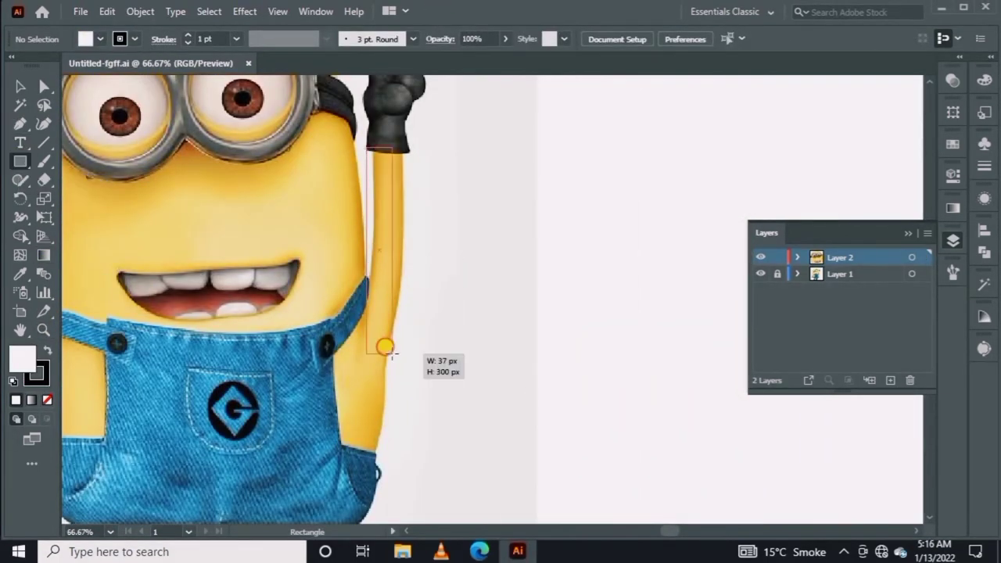
Turn a tall rectangle over the raised arm into a yellow gradient mesh reaching the wrist
{"action": "left_click_drag", "start_coordinate": [384, 347], "coordinate": [395, 452]}
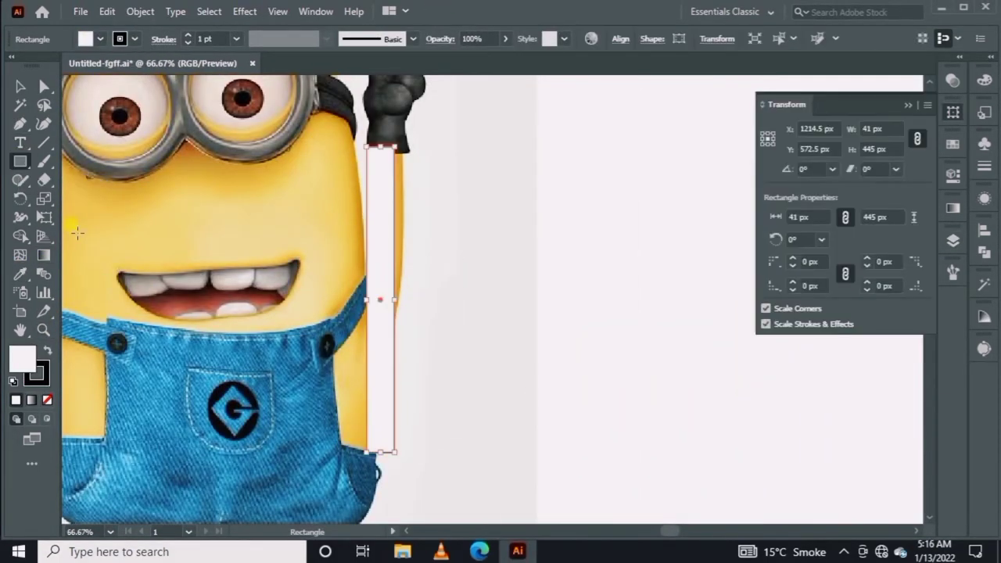
{"action": "left_click", "coordinate": [381, 450]}
{"action": "key", "text": "i"}
{"action": "left_click", "coordinate": [258, 226]}
{"action": "key", "text": "z"}
{"action": "left_click", "coordinate": [313, 195]}
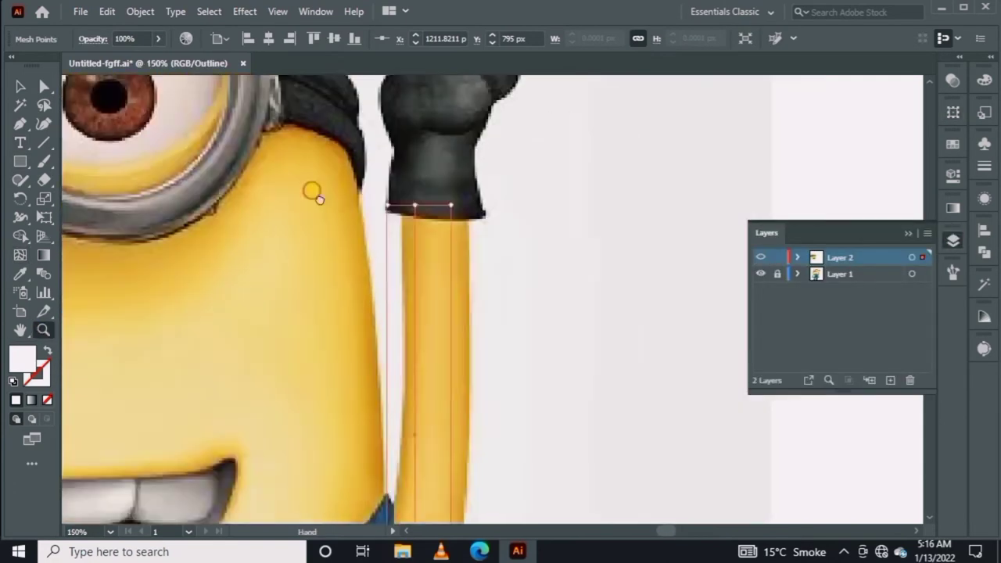
{"action": "key", "text": "a"}
{"action": "left_click_drag", "start_coordinate": [356, 190], "coordinate": [376, 191]}
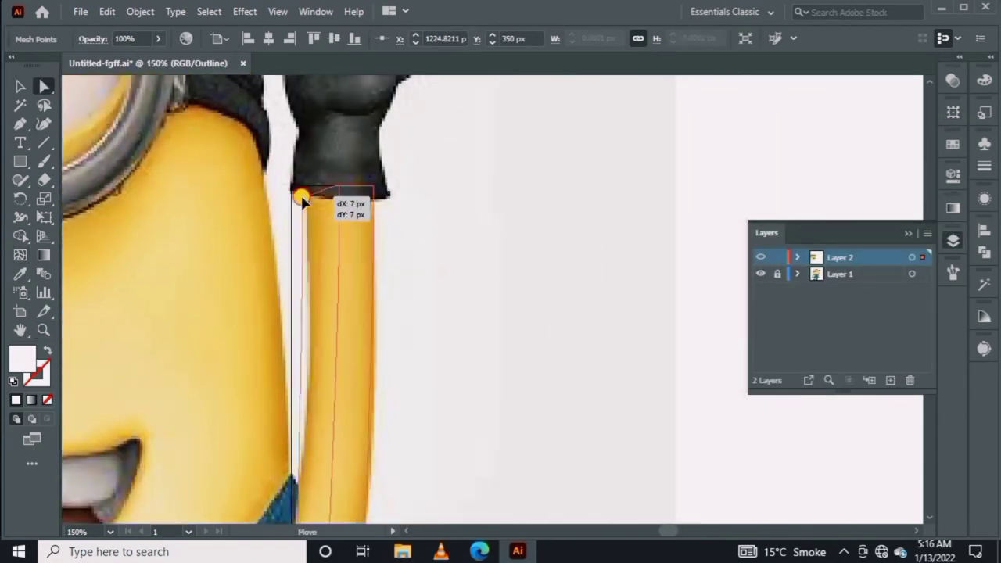
Add an anchor point on the arm's edge and pull a mesh point onto the edge
{"action": "scroll", "coordinate": [275, 396], "scroll_direction": "down", "scroll_amount": 3}
{"action": "scroll", "coordinate": [275, 395], "scroll_direction": "down", "scroll_amount": 1}
{"action": "left_click", "coordinate": [20, 124]}
{"action": "left_click", "coordinate": [86, 141]}
{"action": "scroll", "coordinate": [342, 371], "scroll_direction": "down", "scroll_amount": 3}
{"action": "scroll", "coordinate": [351, 352], "scroll_direction": "left", "scroll_amount": 1}
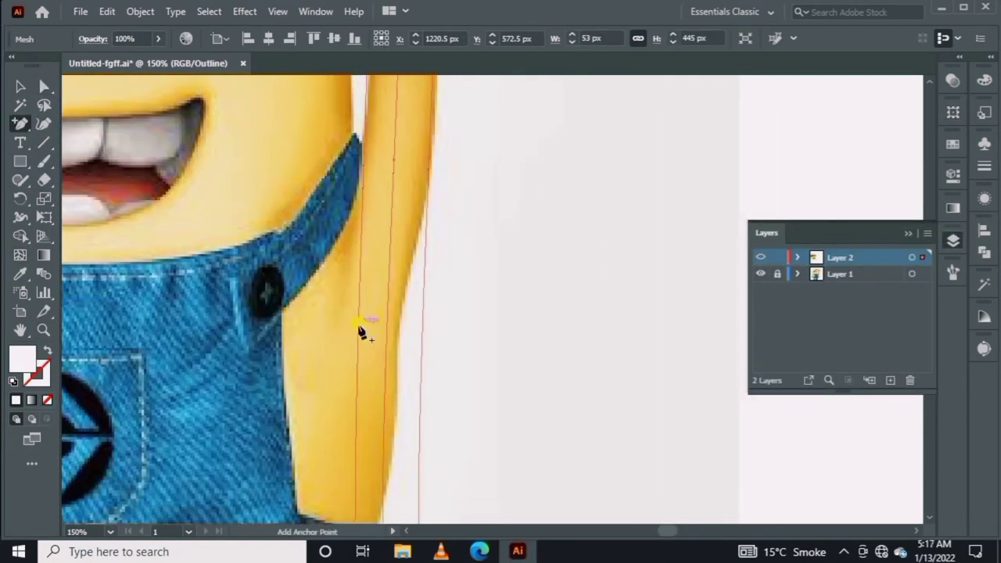
{"action": "scroll", "coordinate": [375, 367], "scroll_direction": "right", "scroll_amount": 1}
{"action": "scroll", "coordinate": [323, 396], "scroll_direction": "up", "scroll_amount": 3}
{"action": "left_click", "coordinate": [44, 86]}
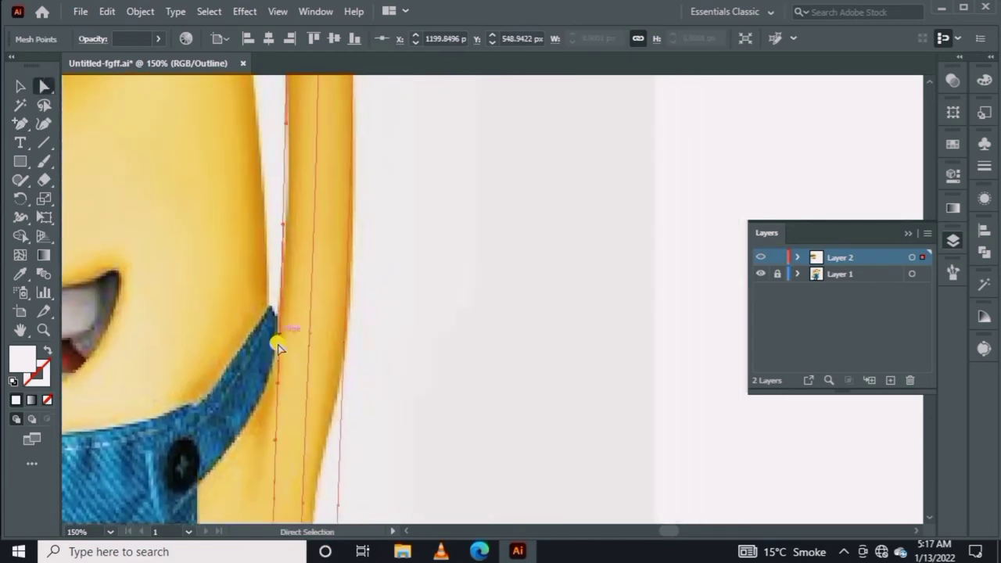
{"action": "scroll", "coordinate": [266, 316], "scroll_direction": "up", "scroll_amount": 1}
{"action": "left_click_drag", "start_coordinate": [277, 284], "coordinate": [281, 291]}
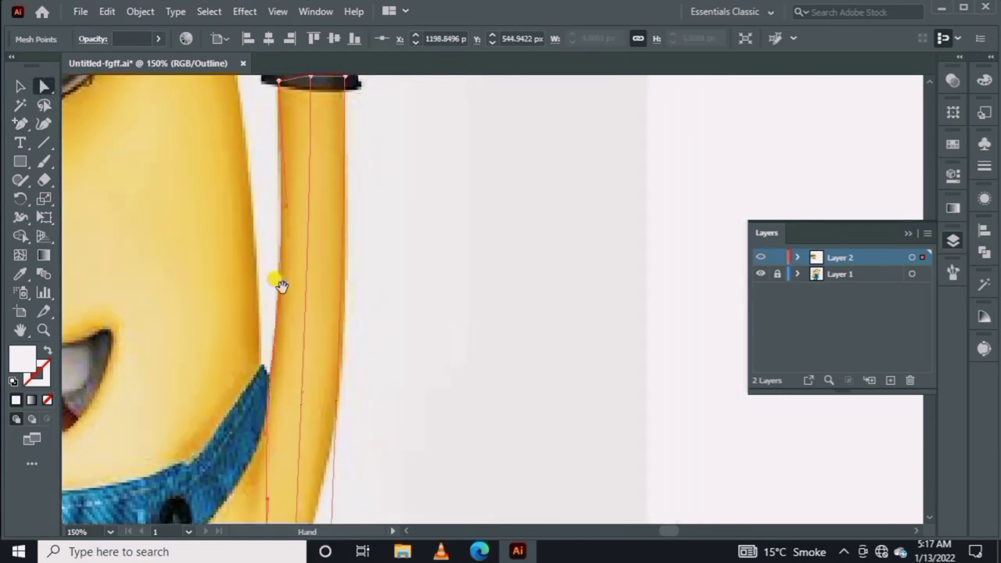
Reshape the lower arm edge of the mesh to match the photo
{"action": "scroll", "coordinate": [290, 313], "scroll_direction": "down", "scroll_amount": 3}
{"action": "scroll", "coordinate": [305, 344], "scroll_direction": "left", "scroll_amount": 1}
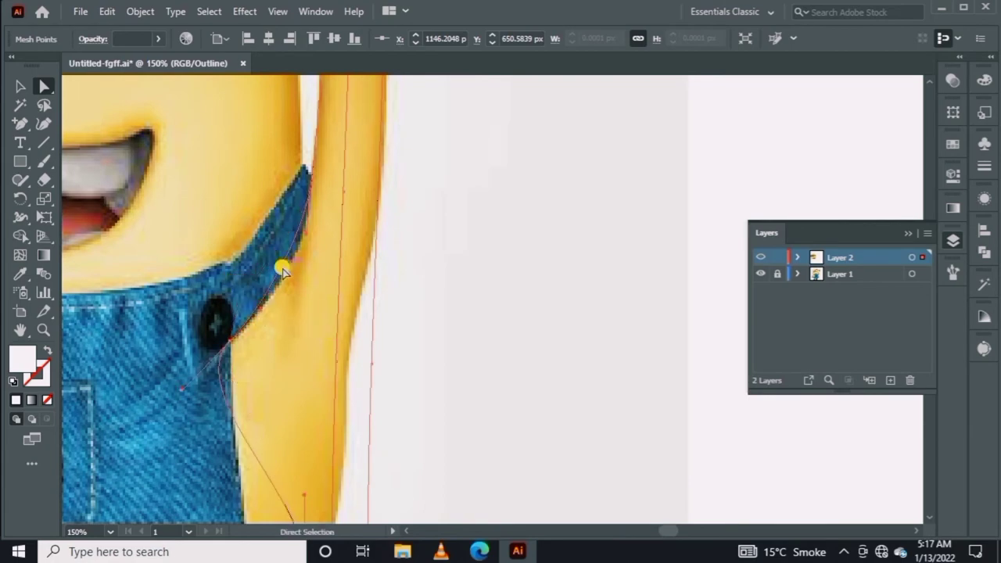
{"action": "scroll", "coordinate": [307, 247], "scroll_direction": "down", "scroll_amount": 3}
{"action": "scroll", "coordinate": [156, 329], "scroll_direction": "right", "scroll_amount": 2}
{"action": "scroll", "coordinate": [89, 274], "scroll_direction": "up", "scroll_amount": 2}
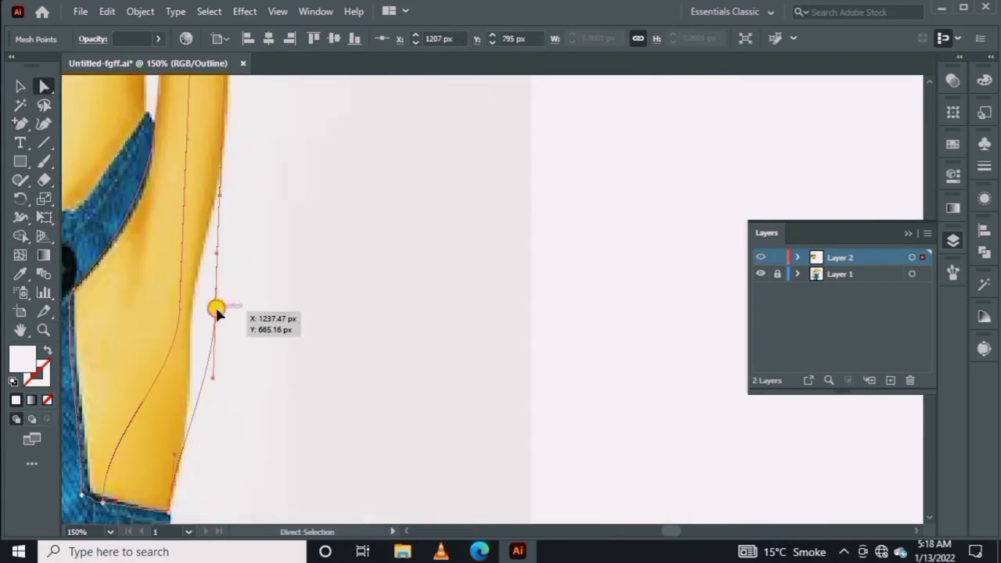
{"action": "scroll", "coordinate": [216, 308], "scroll_direction": "down", "scroll_amount": 2}
{"action": "left_click_drag", "start_coordinate": [189, 383], "coordinate": [193, 391]}
{"action": "scroll", "coordinate": [341, 290], "scroll_direction": "down", "scroll_amount": 3}
{"action": "scroll", "coordinate": [301, 301], "scroll_direction": "up", "scroll_amount": 4}
{"action": "scroll", "coordinate": [286, 286], "scroll_direction": "down", "scroll_amount": 3}
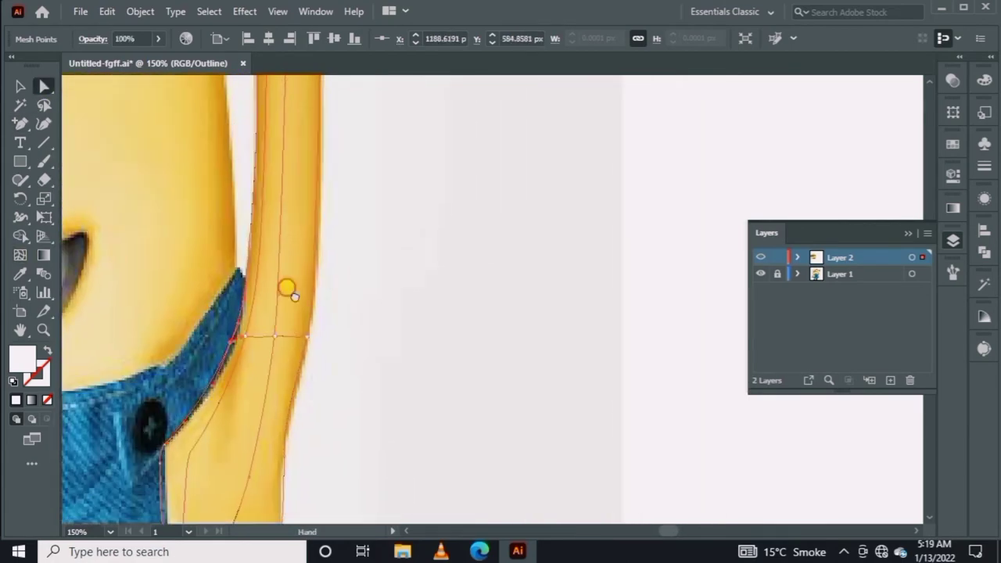
{"action": "scroll", "coordinate": [293, 80], "scroll_direction": "down", "scroll_amount": 1}
Preview the arm mesh in full colour, then return to the outline view
{"action": "left_click_drag", "start_coordinate": [286, 75], "coordinate": [428, 168]}
{"action": "scroll", "coordinate": [352, 438], "scroll_direction": "down", "scroll_amount": 5}
{"action": "key", "text": "i"}
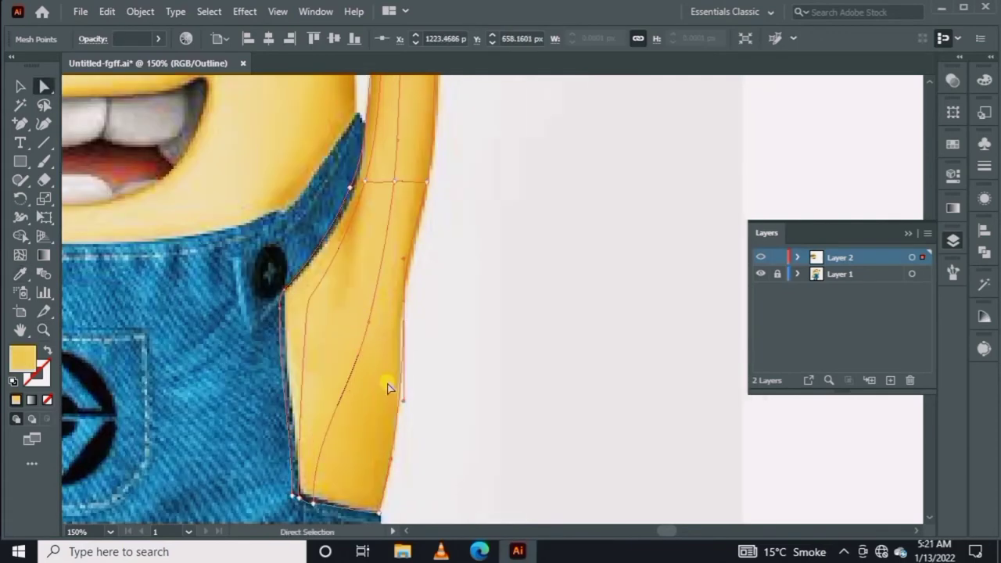
{"action": "key", "text": "ctrl+y"}
{"action": "scroll", "coordinate": [576, 352], "scroll_direction": "up", "scroll_amount": 6}
{"action": "scroll", "coordinate": [523, 470], "scroll_direction": "up", "scroll_amount": 8}
{"action": "scroll", "coordinate": [523, 470], "scroll_direction": "up", "scroll_amount": 1}
{"action": "key", "text": "ctrl+y"}
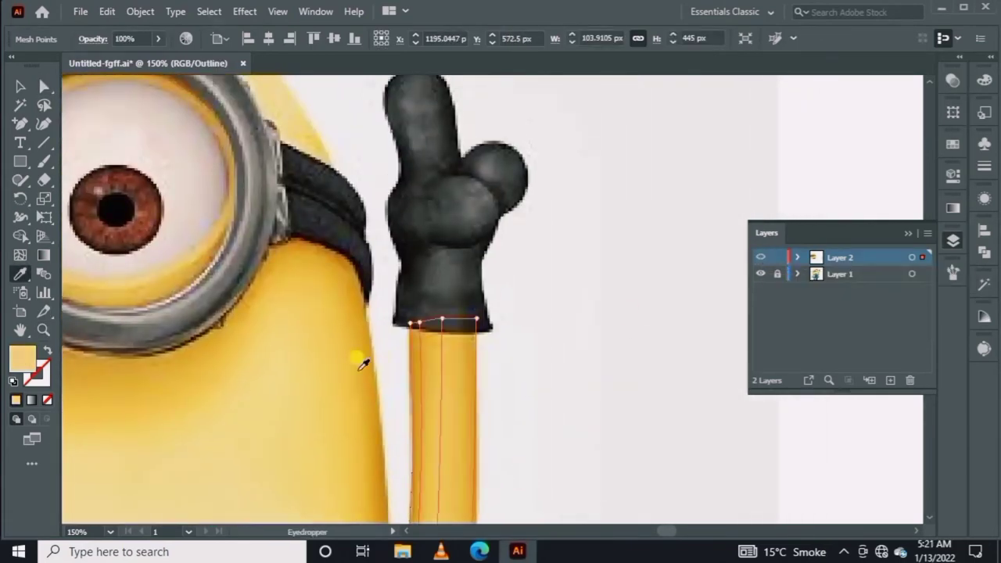
{"action": "left_click", "coordinate": [19, 258]}
{"action": "scroll", "coordinate": [350, 303], "scroll_direction": "up", "scroll_amount": 4}
Draw a rectangle over the gloved hand, convert it to a mesh, and pin its top points on fingertip and thumb
{"action": "left_click_drag", "start_coordinate": [311, 151], "coordinate": [431, 419]}
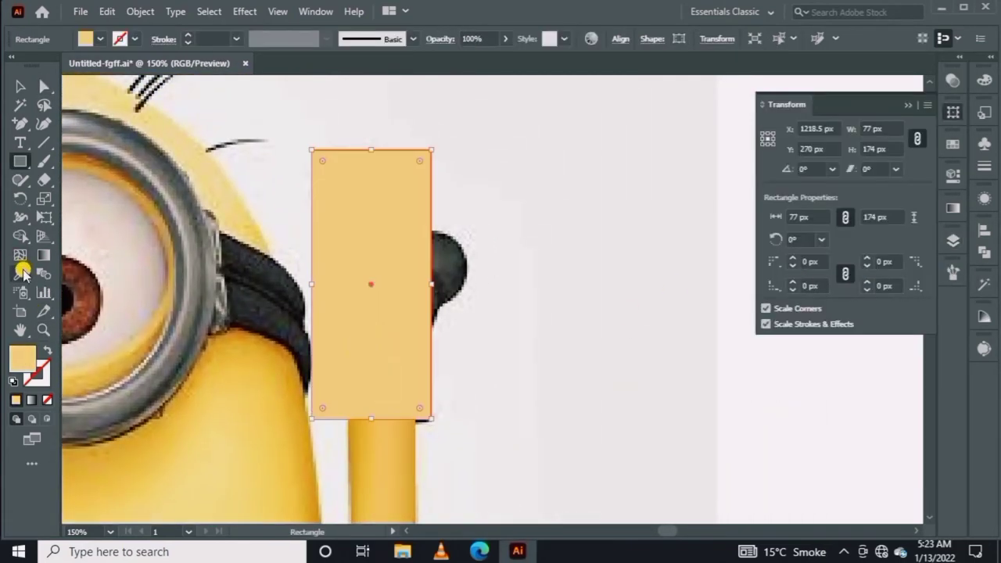
{"action": "left_click", "coordinate": [19, 254]}
{"action": "left_click", "coordinate": [365, 283]}
{"action": "key", "text": "ctrl+y"}
{"action": "left_click_drag", "start_coordinate": [312, 150], "coordinate": [398, 245]}
{"action": "mouse_move", "coordinate": [431, 150]}
{"action": "left_mouse_down"}
{"action": "mouse_move", "coordinate": [440, 302]}
{"action": "mouse_move", "coordinate": [465, 258]}
{"action": "left_mouse_up"}
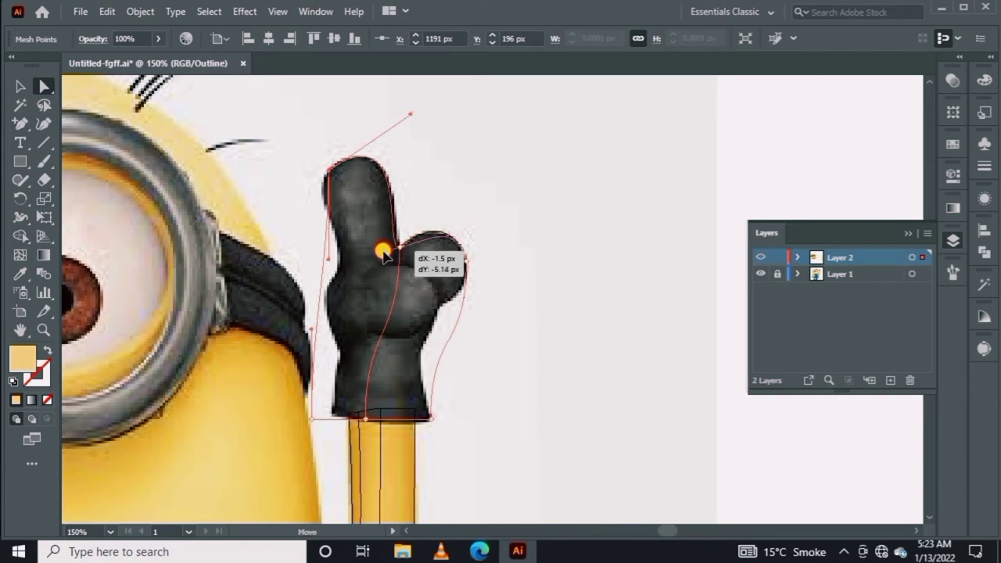
Fit the glove mesh points to the glove's left and right edges
{"action": "scroll", "coordinate": [361, 227], "scroll_direction": "down", "scroll_amount": 1}
{"action": "scroll", "coordinate": [362, 227], "scroll_direction": "left", "scroll_amount": 1}
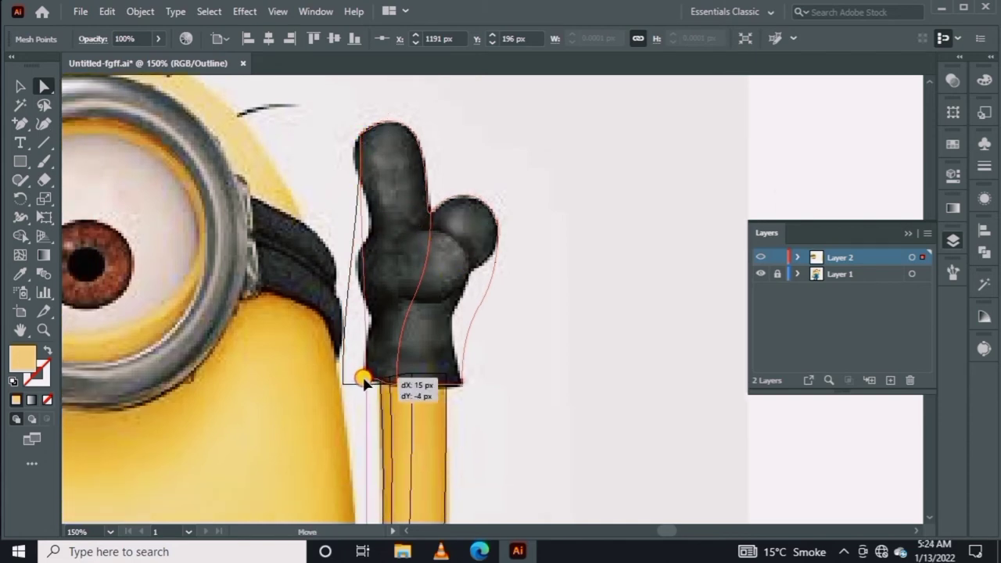
{"action": "left_click", "coordinate": [479, 307]}
{"action": "left_click_drag", "start_coordinate": [342, 197], "coordinate": [358, 328]}
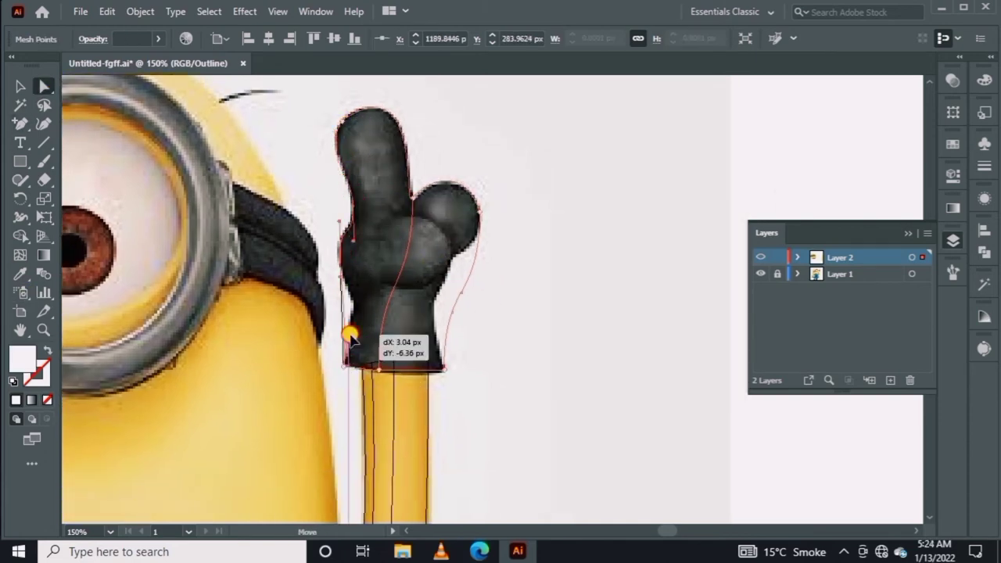
{"action": "scroll", "coordinate": [358, 329], "scroll_direction": "up", "scroll_amount": 1}
{"action": "scroll", "coordinate": [373, 317], "scroll_direction": "right", "scroll_amount": 2}
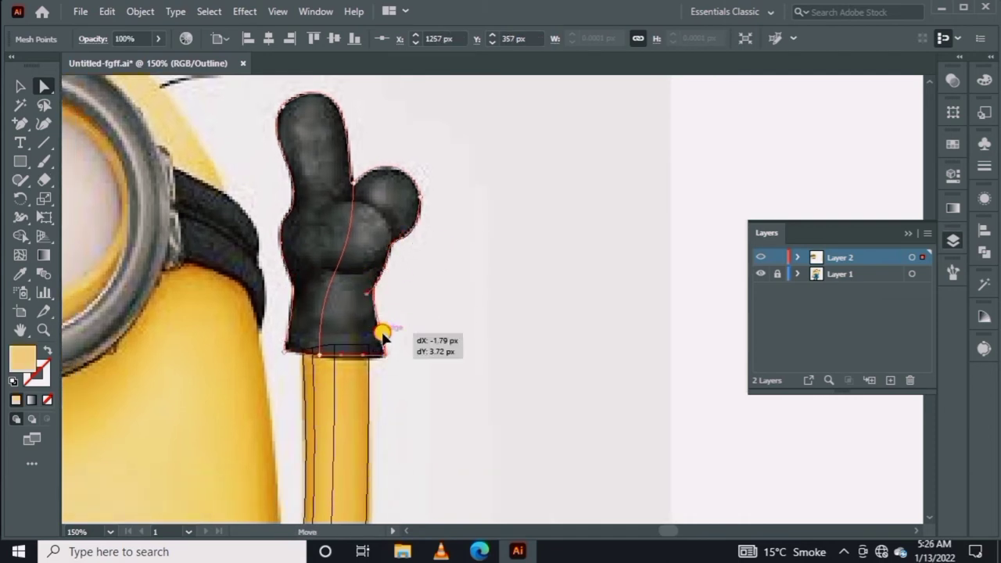
{"action": "left_click_drag", "start_coordinate": [390, 300], "coordinate": [392, 301]}
{"action": "scroll", "coordinate": [358, 324], "scroll_direction": "up", "scroll_amount": 2}
Curve the finger outline, give the glove mesh a black fill, and refine a point
{"action": "left_click_drag", "start_coordinate": [328, 251], "coordinate": [264, 331]}
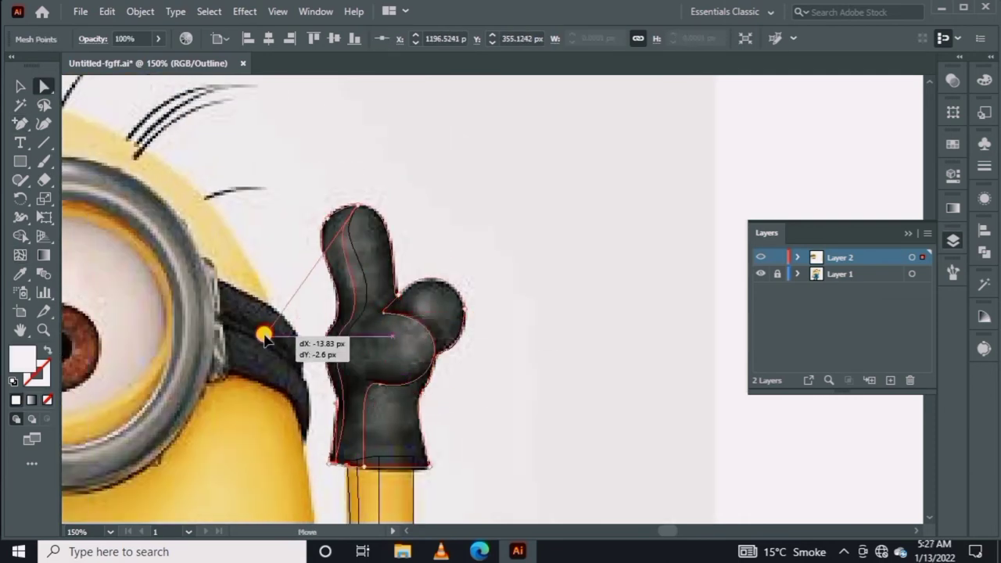
{"action": "scroll", "coordinate": [263, 330], "scroll_direction": "up", "scroll_amount": 1}
{"action": "scroll", "coordinate": [198, 247], "scroll_direction": "right", "scroll_amount": 2}
{"action": "left_click", "coordinate": [198, 247]}
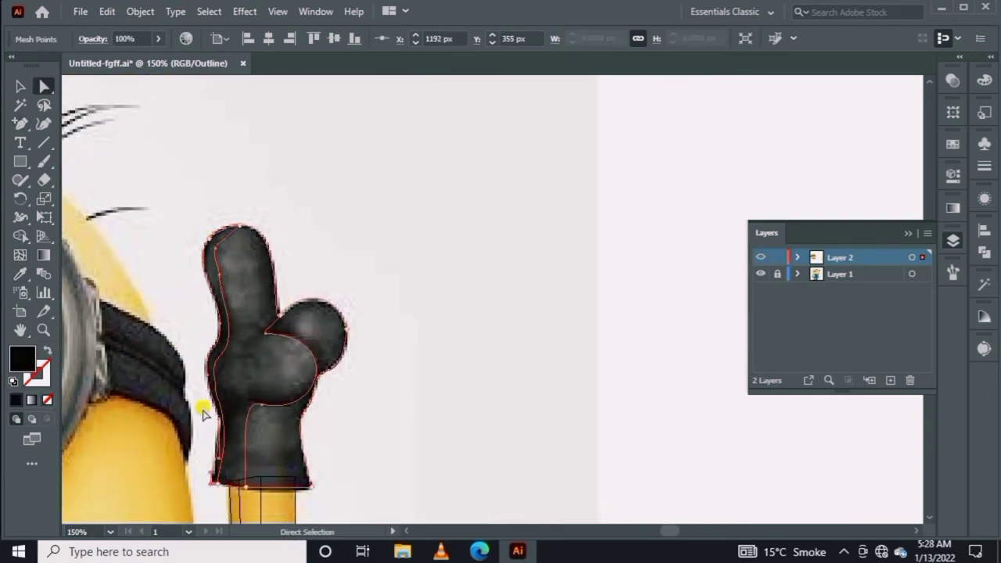
{"action": "left_click", "coordinate": [215, 250]}
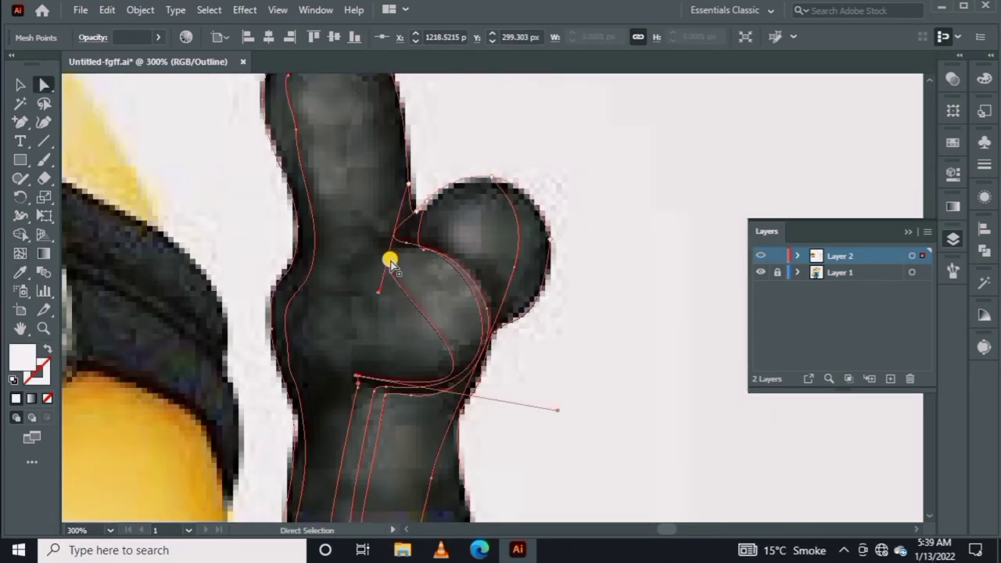
{"action": "left_click_drag", "start_coordinate": [391, 261], "coordinate": [465, 240]}
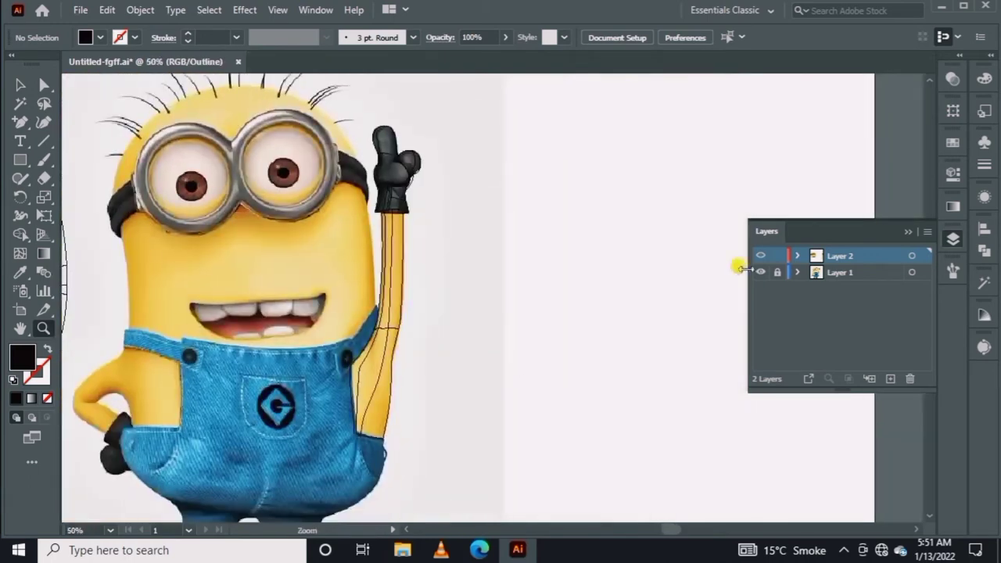
Move the finished arm and glove to the right of the minion
{"action": "right_click", "coordinate": [386, 252]}
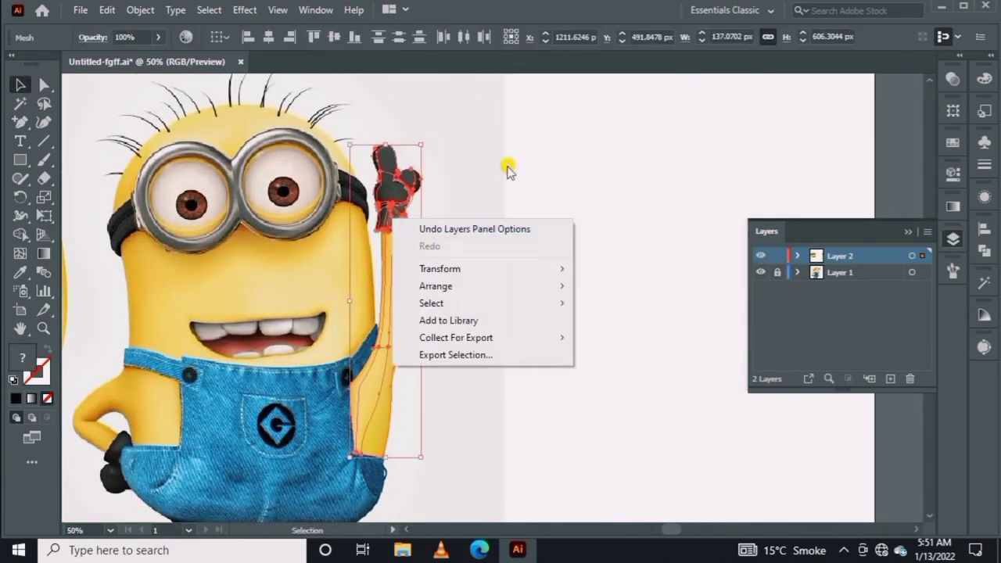
{"action": "left_click", "coordinate": [460, 217]}
{"action": "left_click", "coordinate": [385, 315]}
{"action": "left_click_drag", "start_coordinate": [386, 315], "coordinate": [475, 315]}
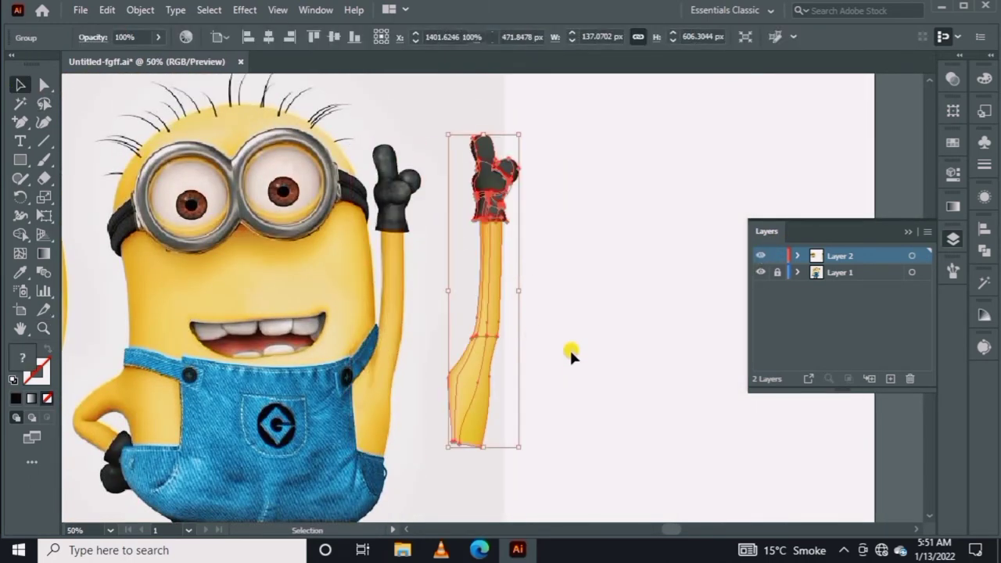
{"action": "left_click", "coordinate": [569, 350]}
{"action": "mouse_move", "coordinate": [277, 461]}
{"action": "left_mouse_down"}
{"action": "mouse_move", "coordinate": [469, 457]}
{"action": "mouse_move", "coordinate": [503, 414]}
{"action": "left_mouse_up"}
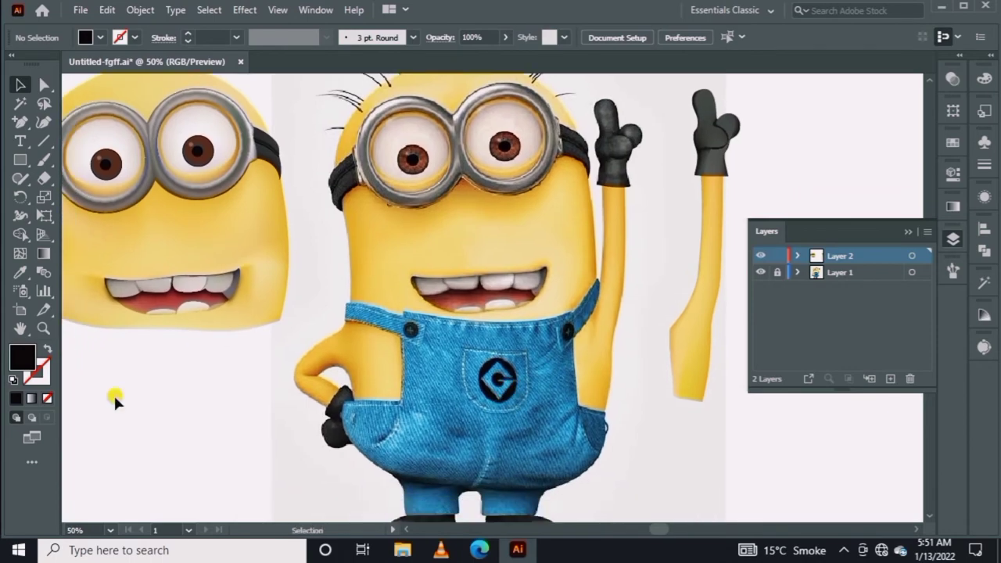
{"action": "left_click", "coordinate": [386, 362]}
Draw a rectangle over the bent side arm, convert it to a mesh, and pin corners along the elbow
{"action": "left_click", "coordinate": [20, 160]}
{"action": "left_click_drag", "start_coordinate": [288, 198], "coordinate": [518, 367]}
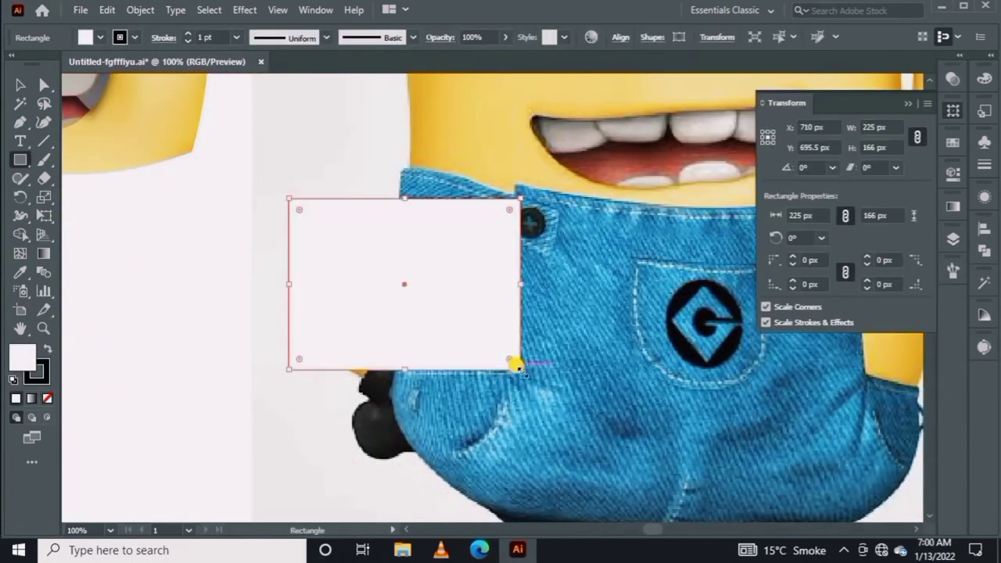
{"action": "left_click", "coordinate": [382, 201]}
{"action": "key", "text": "ctrl+y"}
{"action": "key", "text": "F7"}
{"action": "left_click", "coordinate": [43, 85]}
{"action": "left_click_drag", "start_coordinate": [361, 226], "coordinate": [301, 312]}
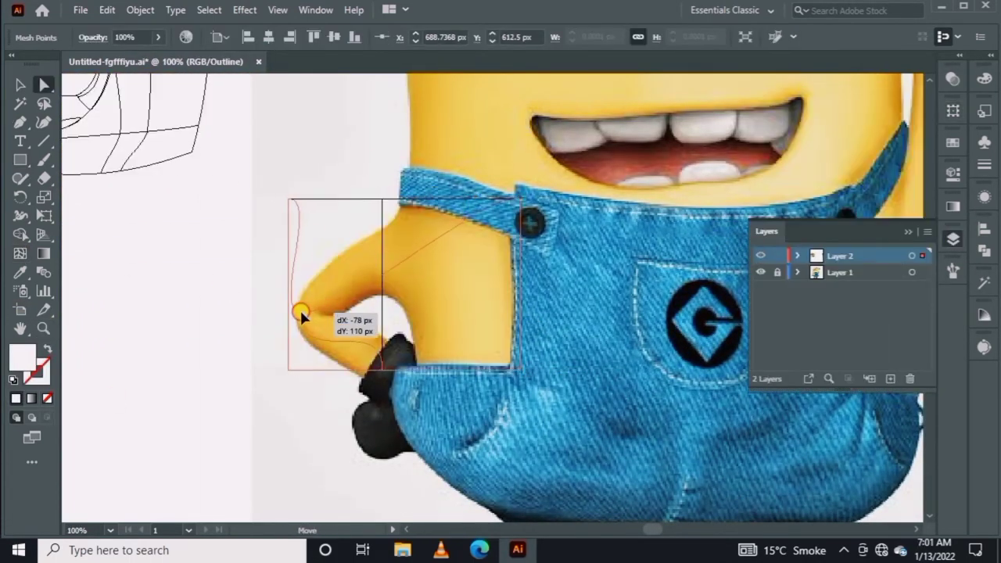
{"action": "left_click_drag", "start_coordinate": [289, 199], "coordinate": [288, 302]}
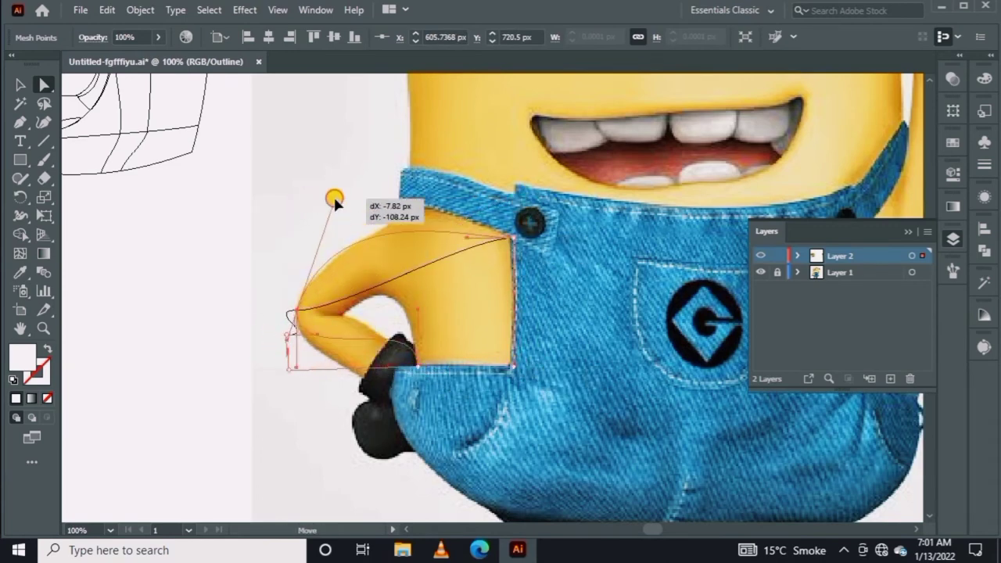
Reshape the arm mesh outline from the shoulder around the elbow
{"action": "mouse_move", "coordinate": [333, 247]}
{"action": "left_mouse_down"}
{"action": "mouse_move", "coordinate": [338, 320]}
{"action": "mouse_move", "coordinate": [412, 361]}
{"action": "left_mouse_up"}
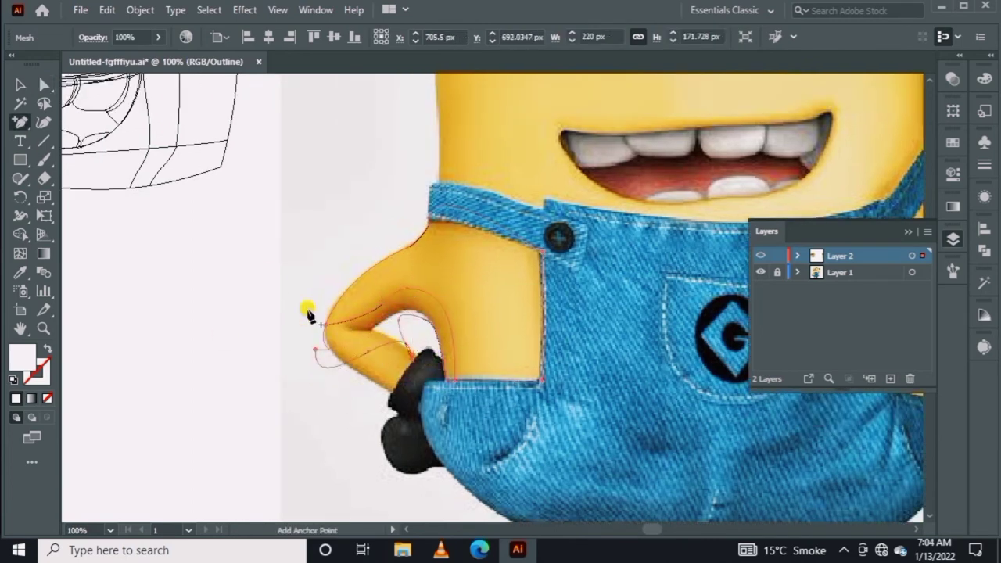
{"action": "key", "text": "a"}
{"action": "left_click_drag", "start_coordinate": [311, 315], "coordinate": [399, 326]}
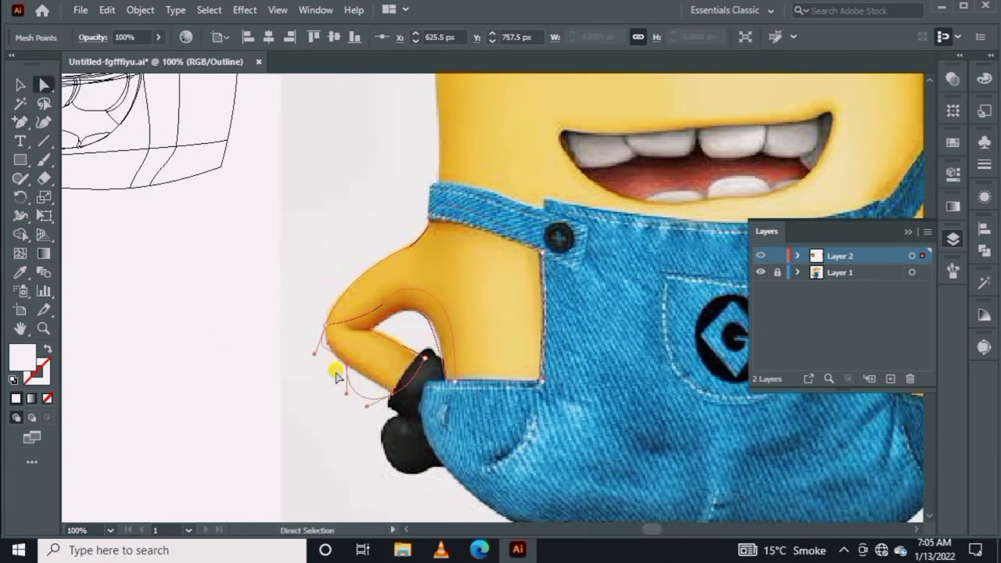
{"action": "scroll", "coordinate": [329, 312], "scroll_direction": "up", "scroll_amount": 4}
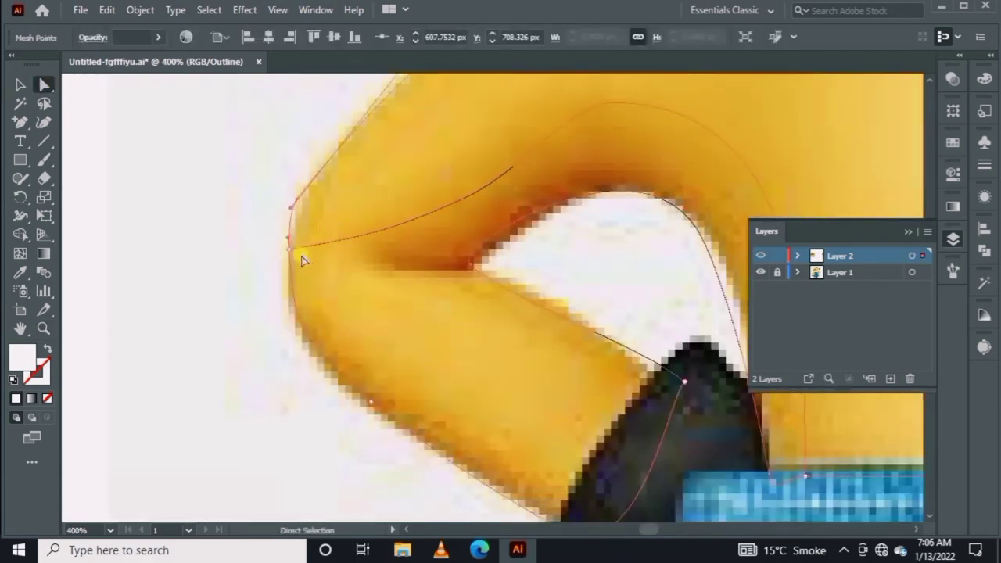
{"action": "left_click", "coordinate": [27, 121]}
{"action": "key", "text": "a"}
{"action": "left_click_drag", "start_coordinate": [344, 270], "coordinate": [299, 269]}
{"action": "scroll", "coordinate": [111, 246], "scroll_direction": "up", "scroll_amount": 6}
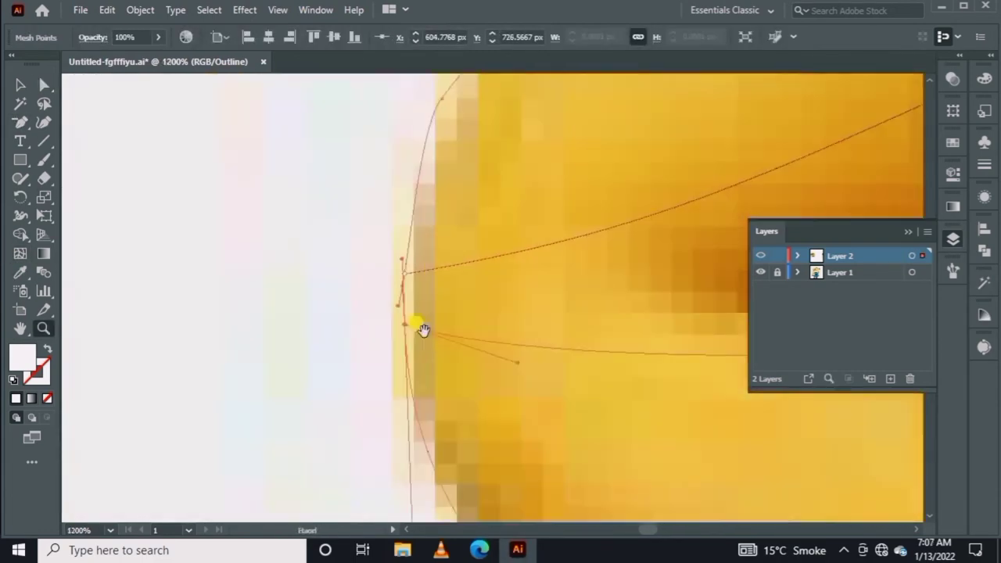
{"action": "scroll", "coordinate": [227, 218], "scroll_direction": "down", "scroll_amount": 6}
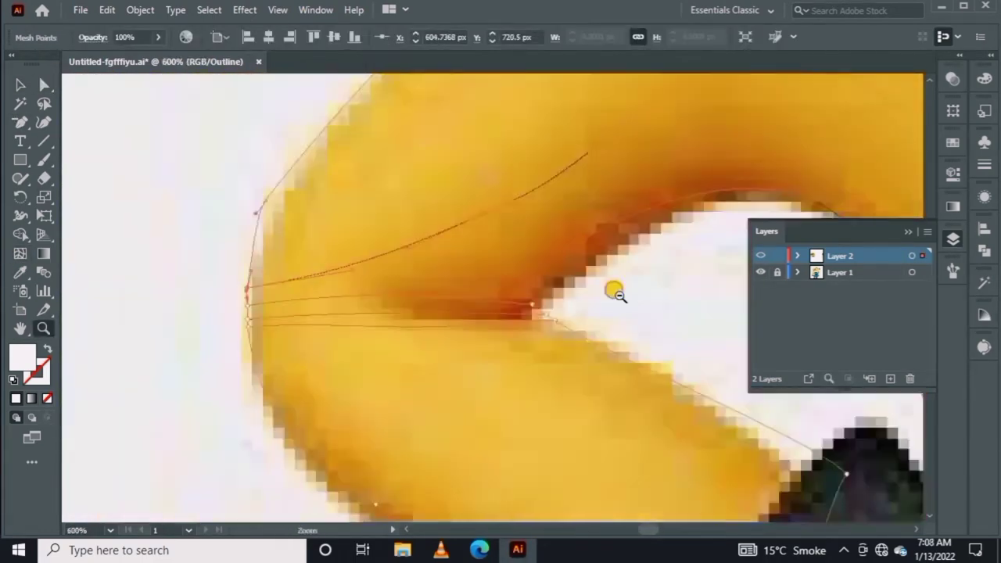
{"action": "scroll", "coordinate": [317, 392], "scroll_direction": "up", "scroll_amount": 4}
{"action": "scroll", "coordinate": [320, 363], "scroll_direction": "down", "scroll_amount": 6}
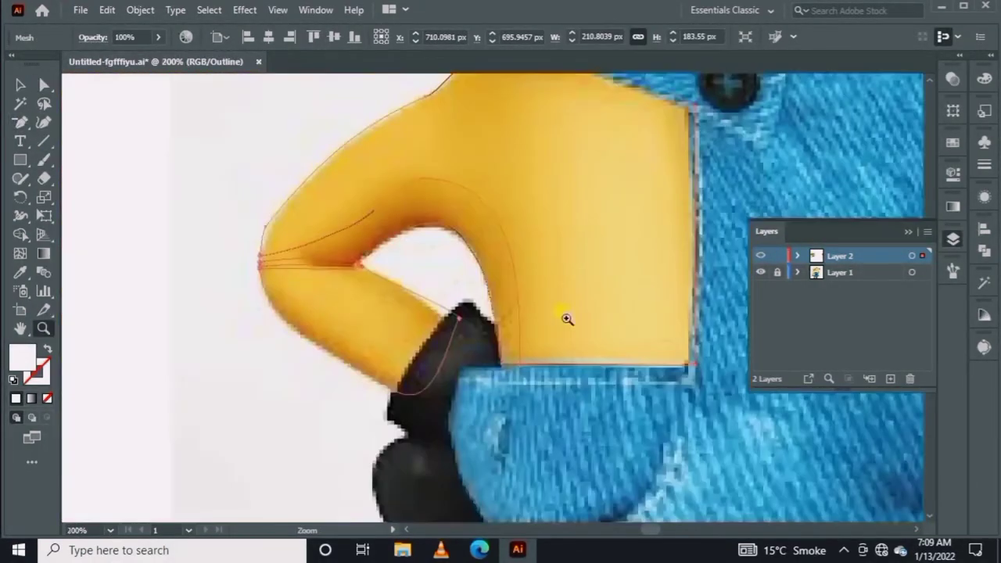
Sample arm colours from the photo and preview the shaded arm mesh in full colour
{"action": "key", "text": "i"}
{"action": "scroll", "coordinate": [137, 332], "scroll_direction": "up", "scroll_amount": 3}
{"action": "key", "text": "a"}
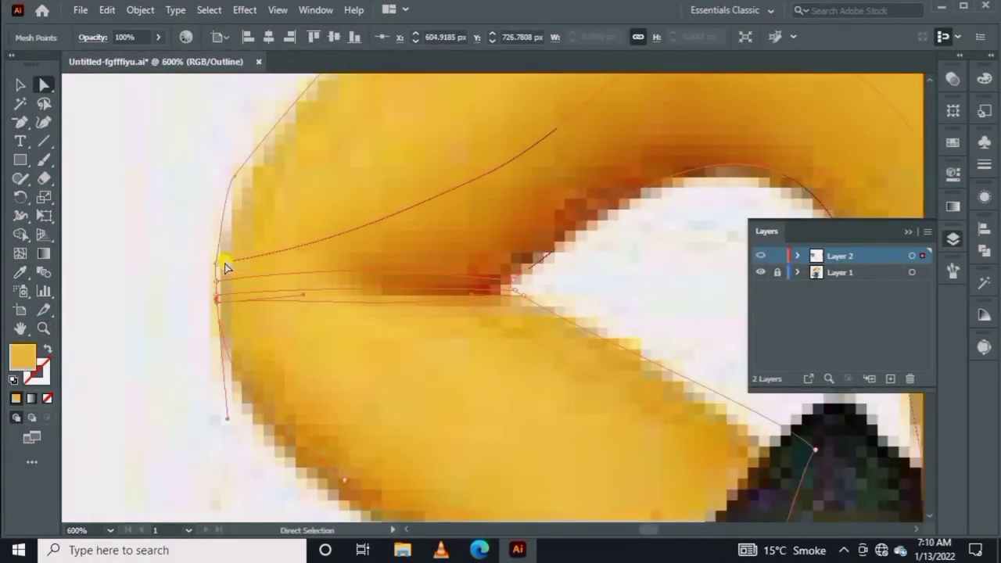
{"action": "scroll", "coordinate": [308, 397], "scroll_direction": "down", "scroll_amount": 2}
{"action": "key", "text": "ctrl+y"}
{"action": "scroll", "coordinate": [558, 364], "scroll_direction": "down", "scroll_amount": 3}
{"action": "scroll", "coordinate": [524, 424], "scroll_direction": "up", "scroll_amount": 2}
{"action": "scroll", "coordinate": [573, 390], "scroll_direction": "up", "scroll_amount": 1}
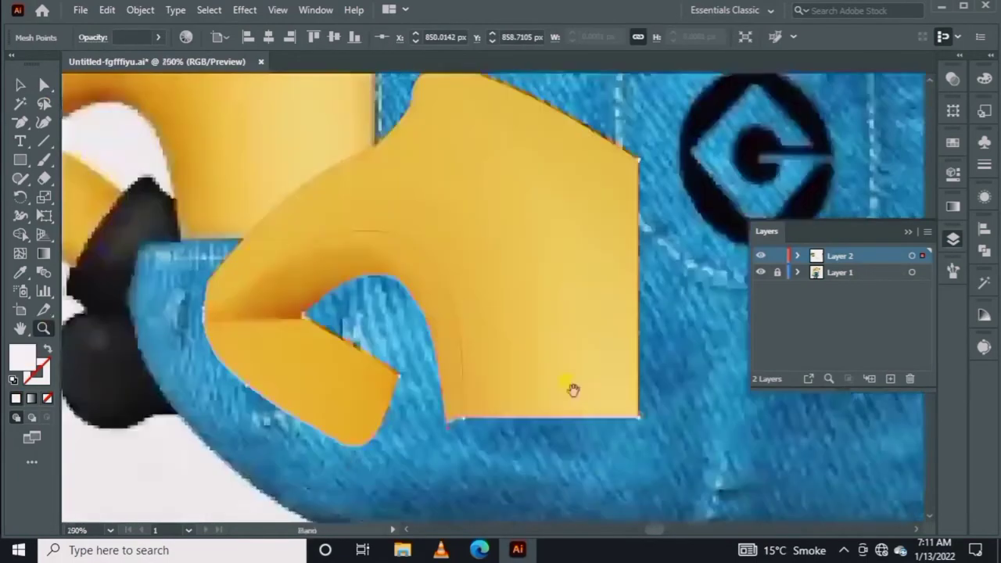
{"action": "scroll", "coordinate": [573, 389], "scroll_direction": "down", "scroll_amount": 1}
{"action": "key", "text": "ctrl+shift+a"}
{"action": "key", "text": "ctrl+minus"}
{"action": "key", "text": "ctrl+minus"}
{"action": "key", "text": "ctrl+minus"}
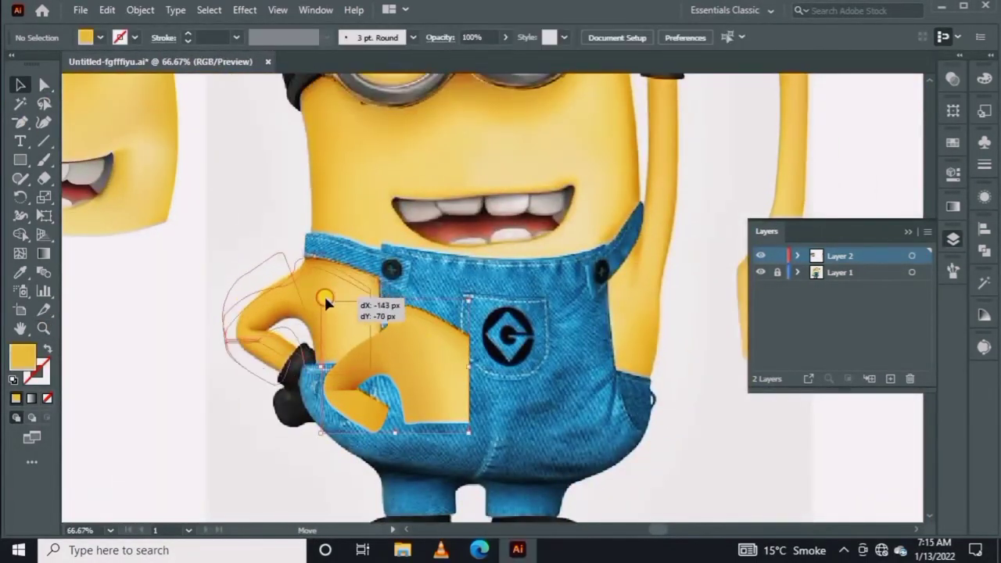
Move the yellow arm mesh onto the reference arm and begin tracing the black glove cuff
{"action": "left_click_drag", "start_coordinate": [324, 299], "coordinate": [258, 332]}
{"action": "scroll", "coordinate": [305, 442], "scroll_direction": "up", "scroll_amount": 2}
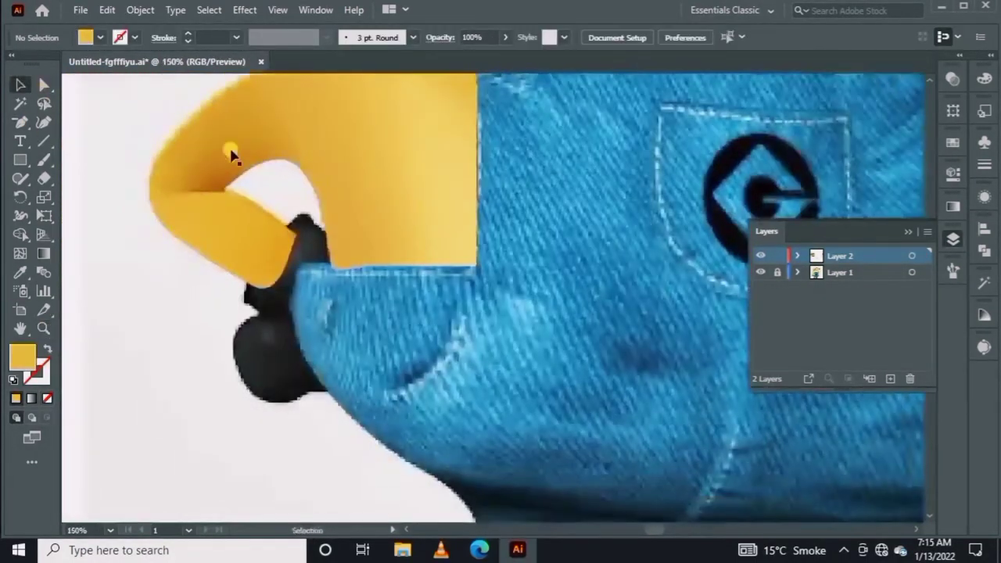
{"action": "left_click", "coordinate": [231, 154]}
{"action": "left_click", "coordinate": [237, 271]}
{"action": "mouse_move", "coordinate": [293, 189]}
{"action": "left_mouse_down"}
{"action": "mouse_move", "coordinate": [313, 219]}
{"action": "mouse_move", "coordinate": [268, 289]}
{"action": "left_mouse_up"}
Sharpen the cuff's lower corner and convert the cuff outline into a gradient mesh
{"action": "left_click", "coordinate": [43, 400]}
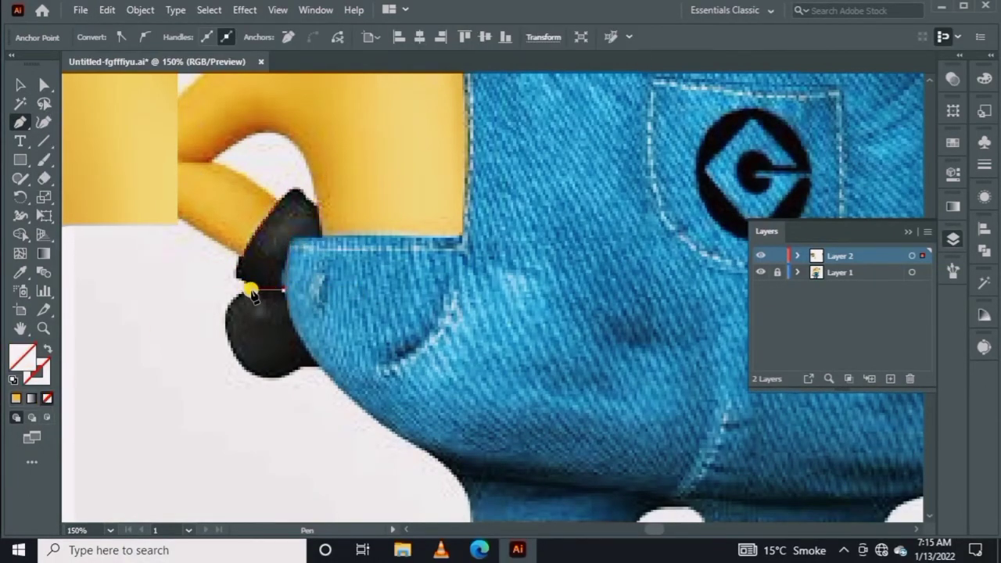
{"action": "key", "text": "ctrl+equal"}
{"action": "key", "text": "ctrl+equal"}
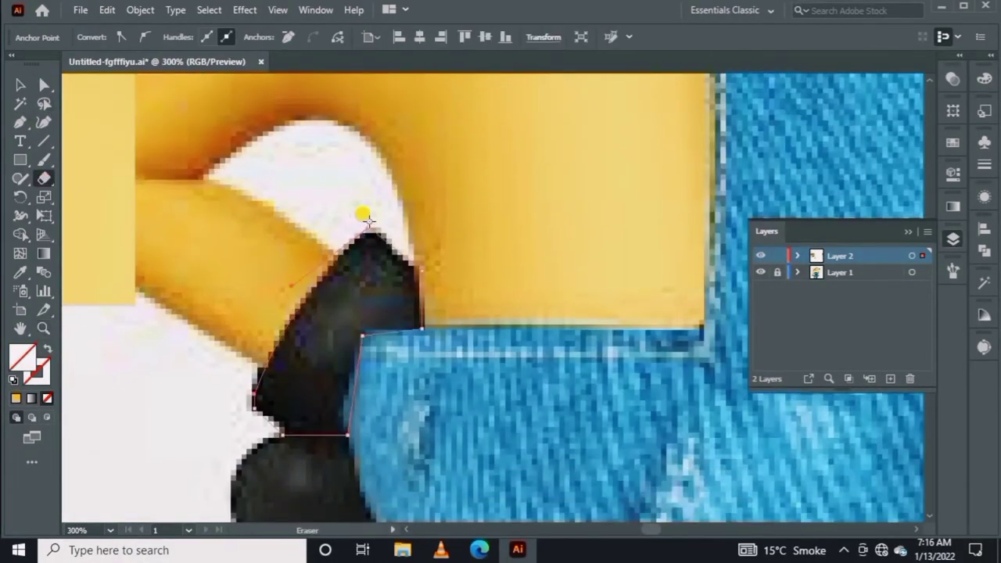
{"action": "key", "text": "n"}
{"action": "left_click_drag", "start_coordinate": [408, 291], "coordinate": [454, 331]}
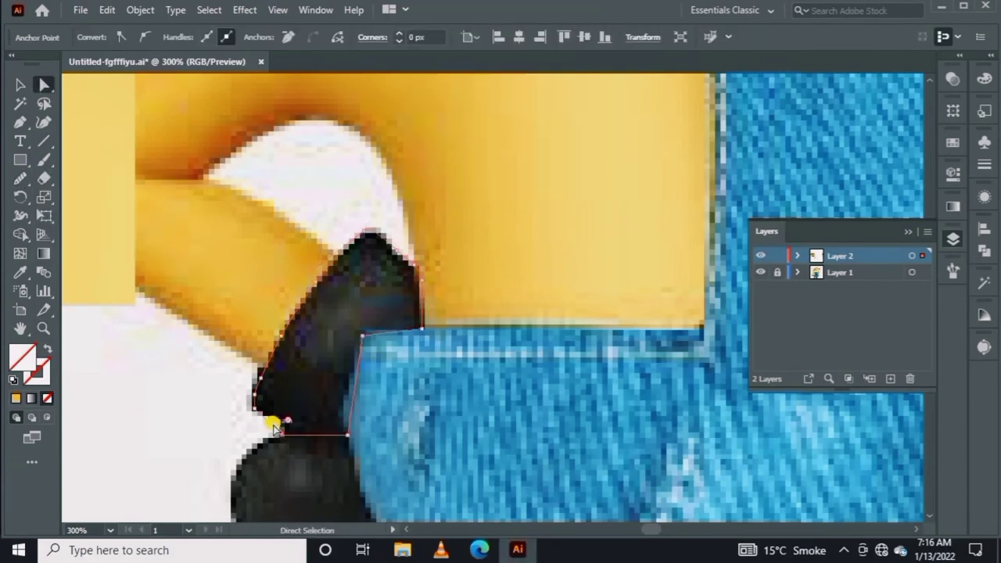
{"action": "key", "text": "u"}
{"action": "left_click", "coordinate": [373, 231]}
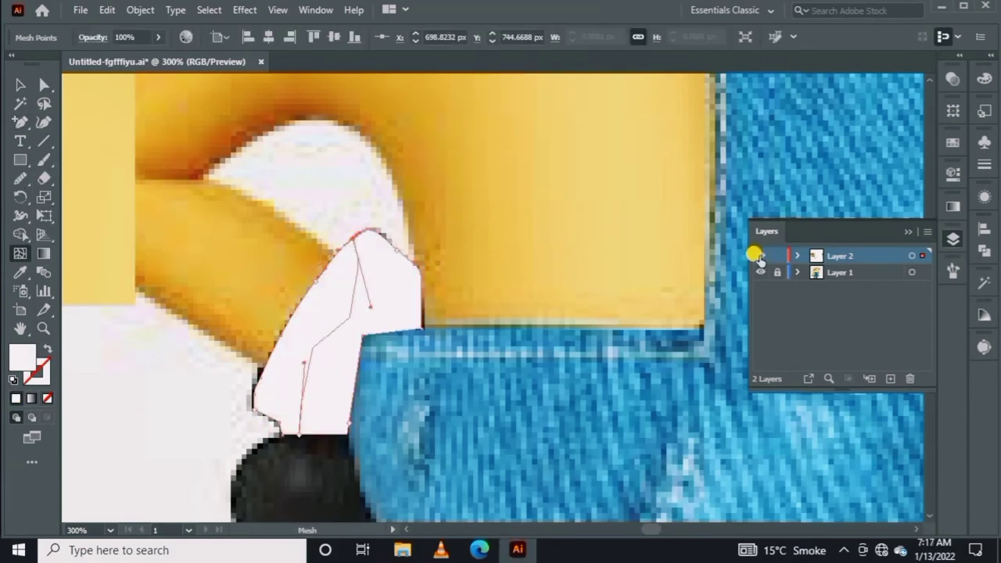
{"action": "key", "text": "a"}
{"action": "key", "text": "ctrl+y"}
{"action": "key", "text": "ctrl+y"}
{"action": "key", "text": "i"}
Colour the cuff mesh with dark shades sampled from the photo, adding a mesh line near its bottom
{"action": "left_click", "coordinate": [344, 436]}
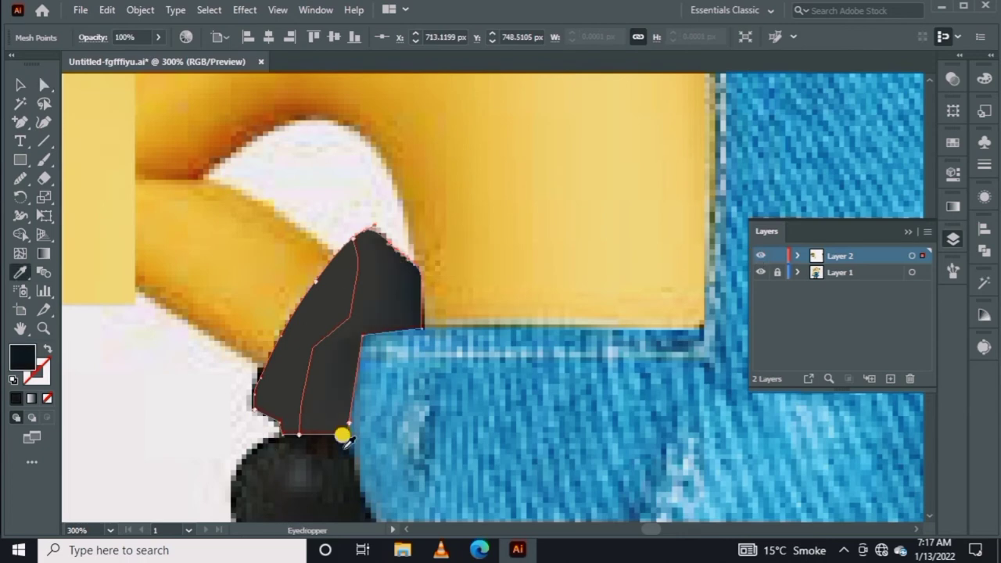
{"action": "key", "text": "a"}
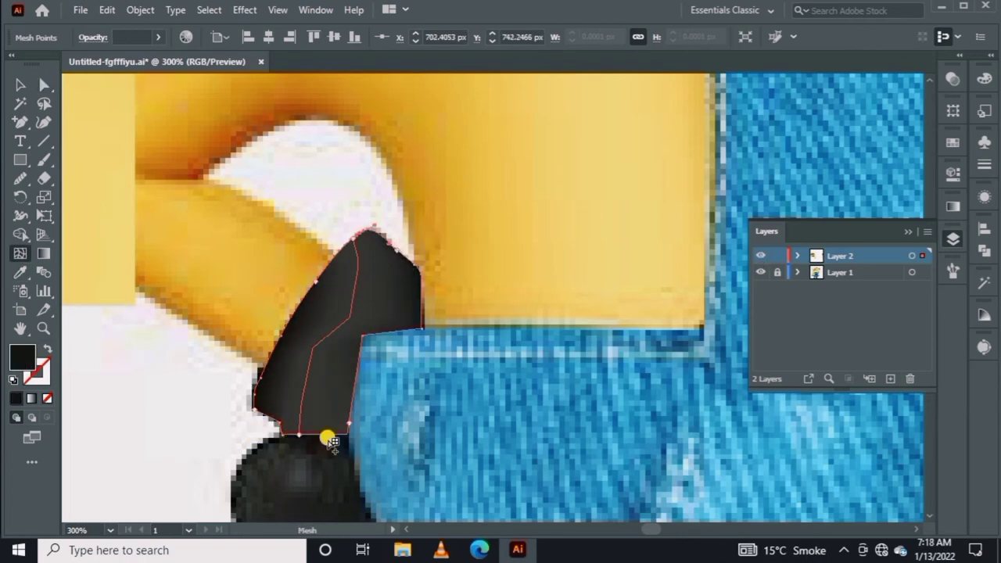
{"action": "left_click", "coordinate": [328, 436]}
{"action": "key", "text": "i"}
{"action": "left_click", "coordinate": [274, 363]}
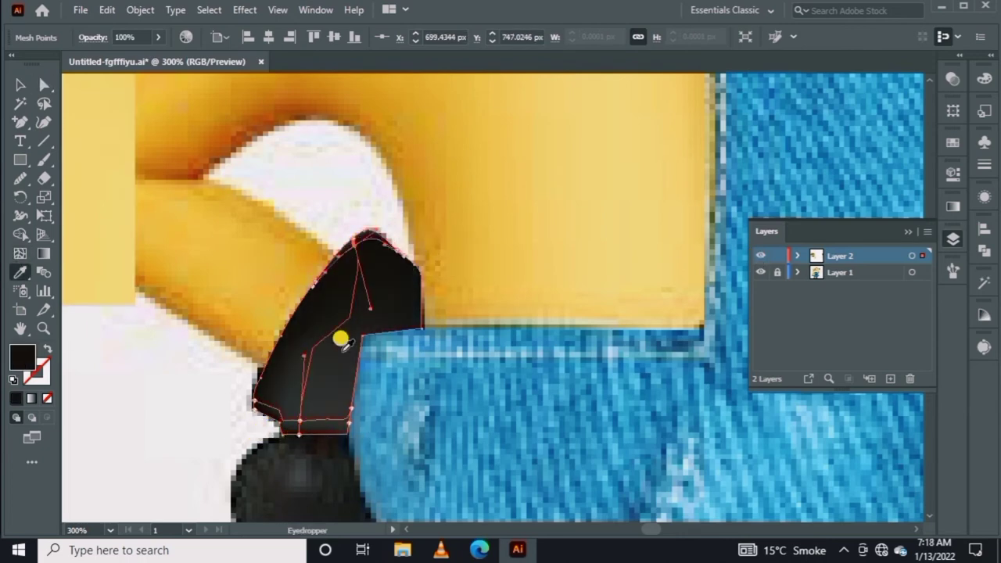
{"action": "key", "text": "a"}
{"action": "left_click", "coordinate": [698, 290]}
{"action": "scroll", "coordinate": [513, 207], "scroll_direction": "down", "scroll_amount": 3}
Trace the curved glove hand below the cuff and turn it into a gradient mesh
{"action": "key", "text": "p"}
{"action": "left_click", "coordinate": [406, 257]}
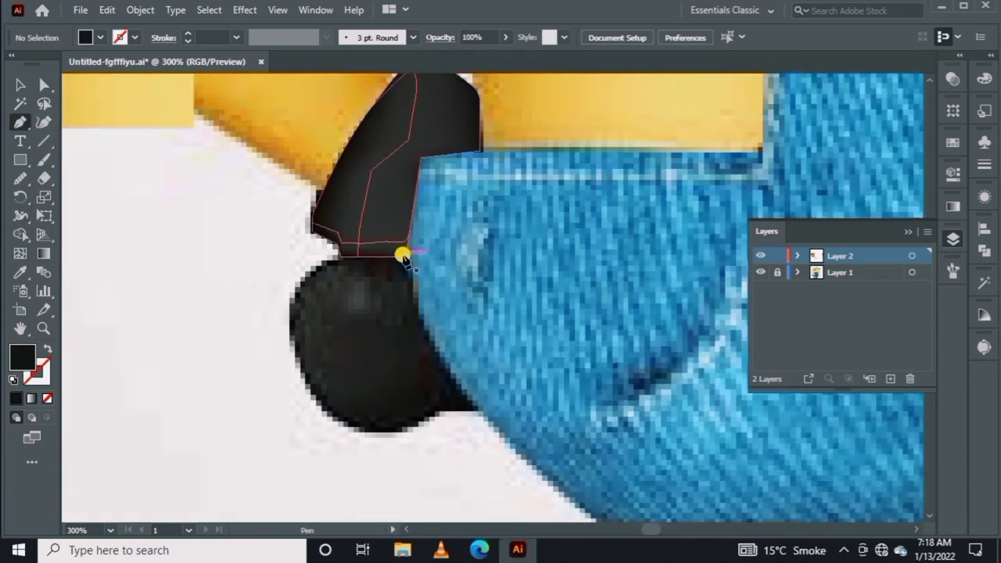
{"action": "left_click", "coordinate": [340, 256]}
{"action": "left_click_drag", "start_coordinate": [294, 355], "coordinate": [318, 361]}
{"action": "left_click_drag", "start_coordinate": [491, 383], "coordinate": [430, 424]}
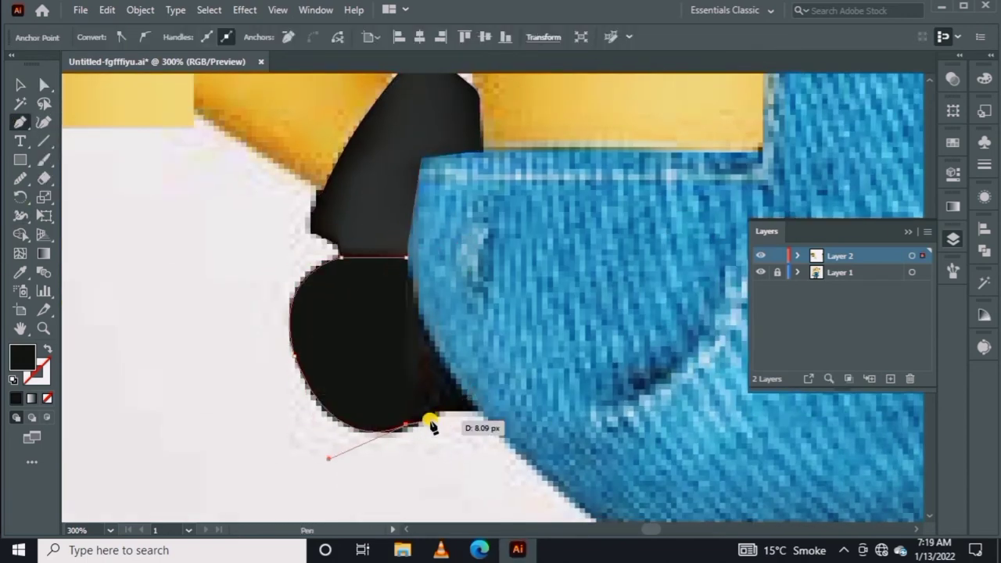
{"action": "left_click", "coordinate": [49, 400]}
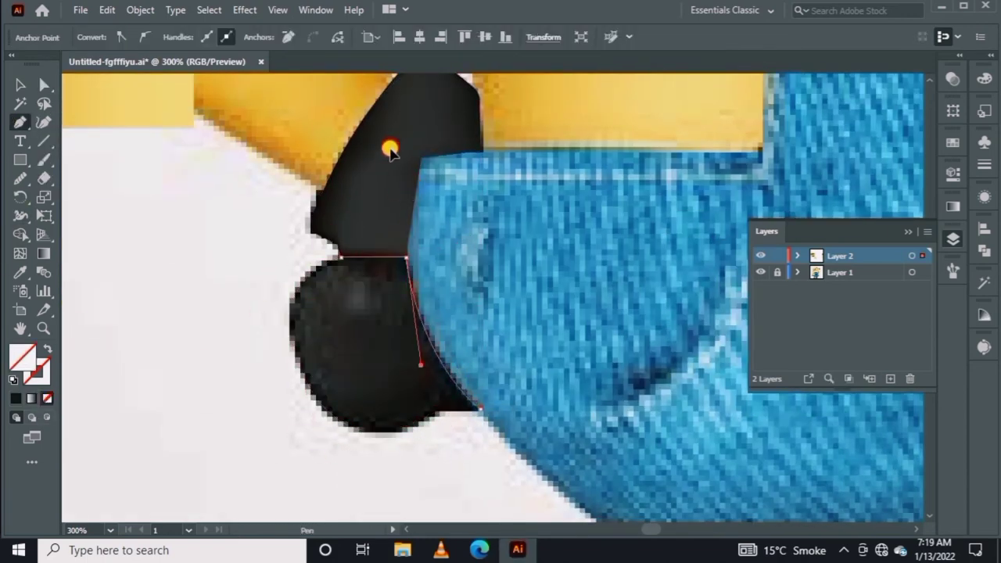
{"action": "left_click", "coordinate": [17, 258]}
{"action": "left_click", "coordinate": [391, 353]}
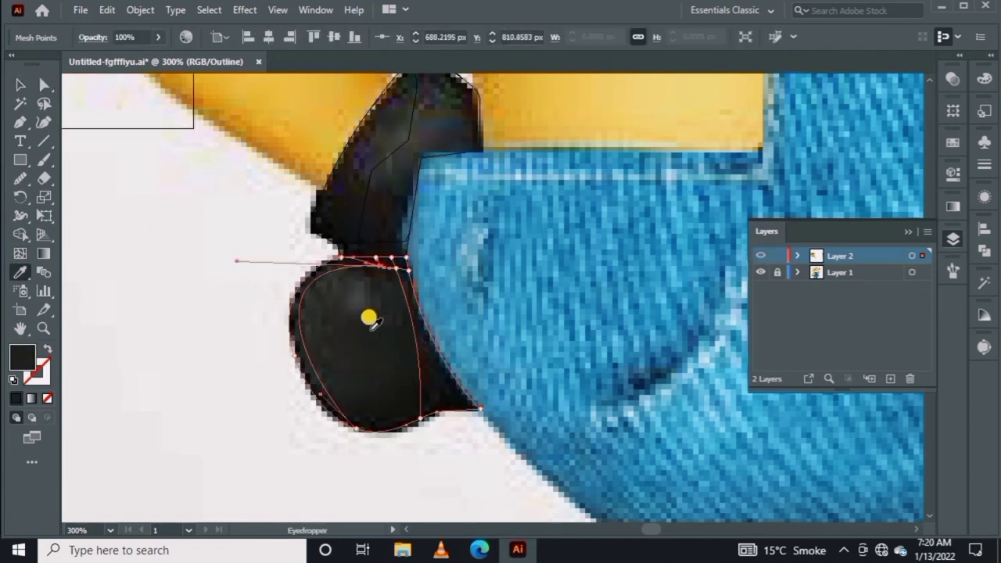
{"action": "key", "text": "a"}
{"action": "key", "text": "ctrl+y"}
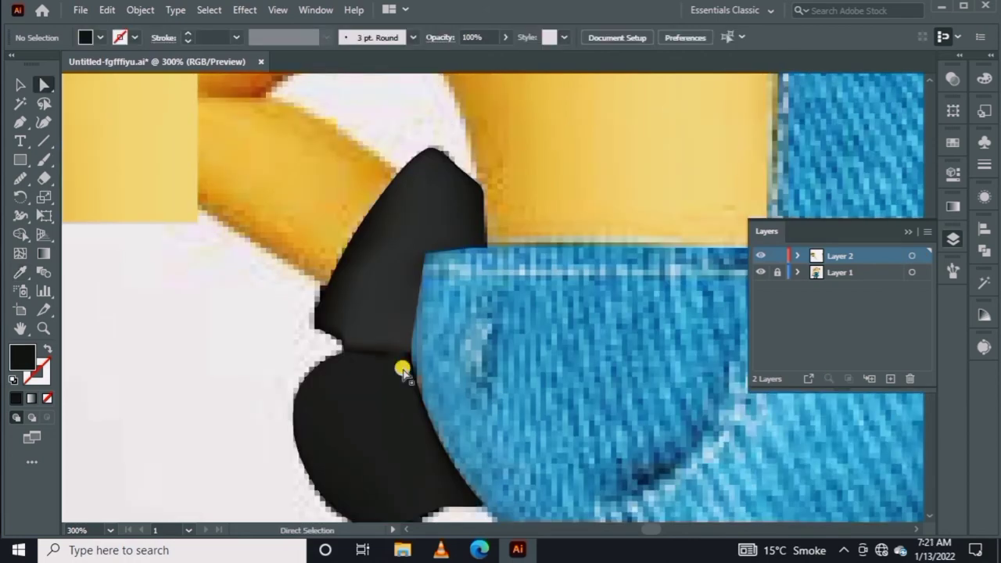
{"action": "key", "text": "ctrl+minus"}
Select the yellow arm with its glove and move it left beside the face
{"action": "key", "text": "v"}
{"action": "left_click", "coordinate": [547, 196]}
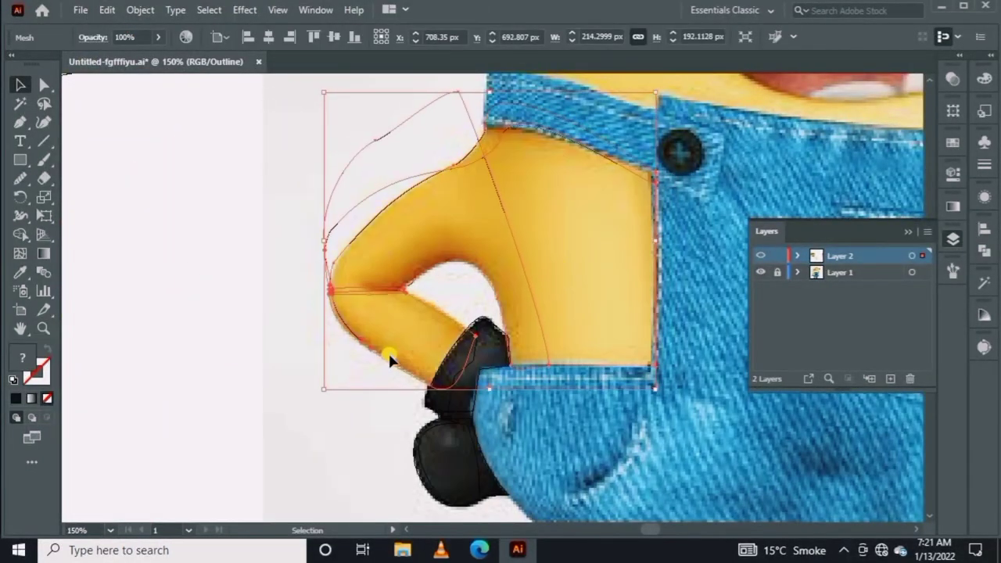
{"action": "left_click", "coordinate": [760, 255], "text": "ctrl"}
{"action": "right_click", "coordinate": [461, 212]}
{"action": "key", "text": "Escape"}
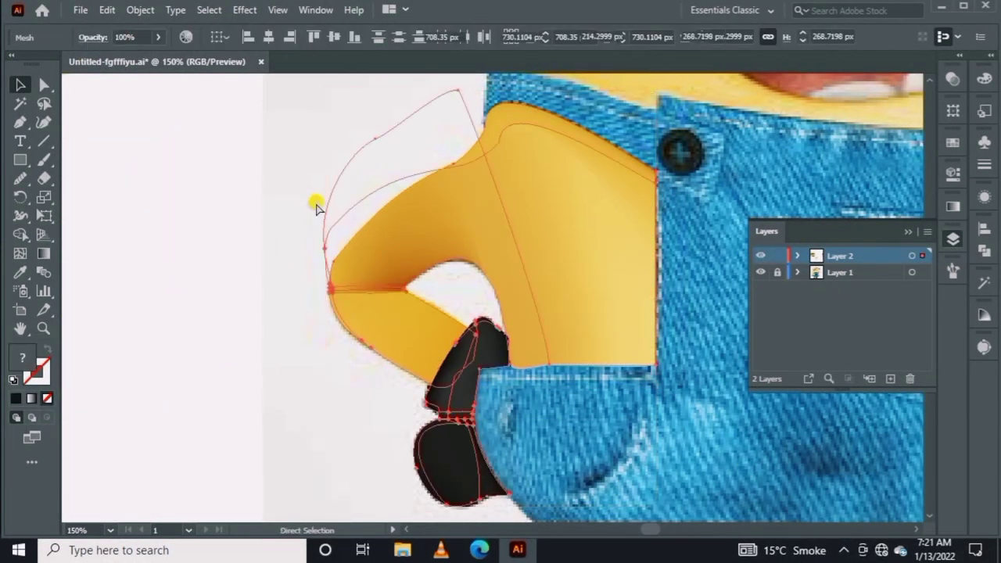
{"action": "left_click_drag", "start_coordinate": [317, 201], "coordinate": [246, 251]}
{"action": "key", "text": "ctrl+minus"}
{"action": "key", "text": "ctrl+minus"}
{"action": "key", "text": "ctrl+minus"}
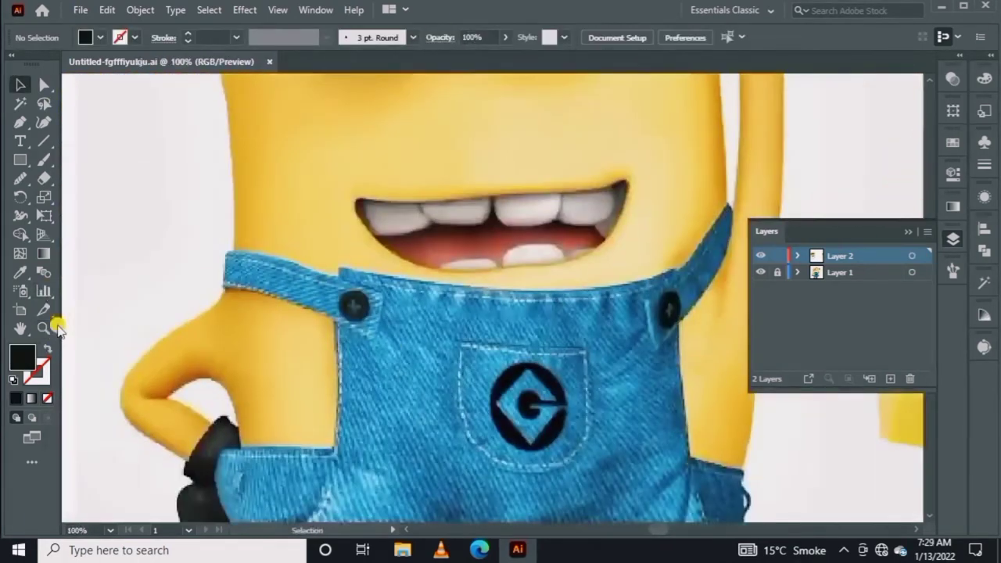
Zoom in and pen-trace a closed outline around the left strap's end and button tab
{"action": "left_click", "coordinate": [44, 328]}
{"action": "key", "text": "ctrl+plus"}
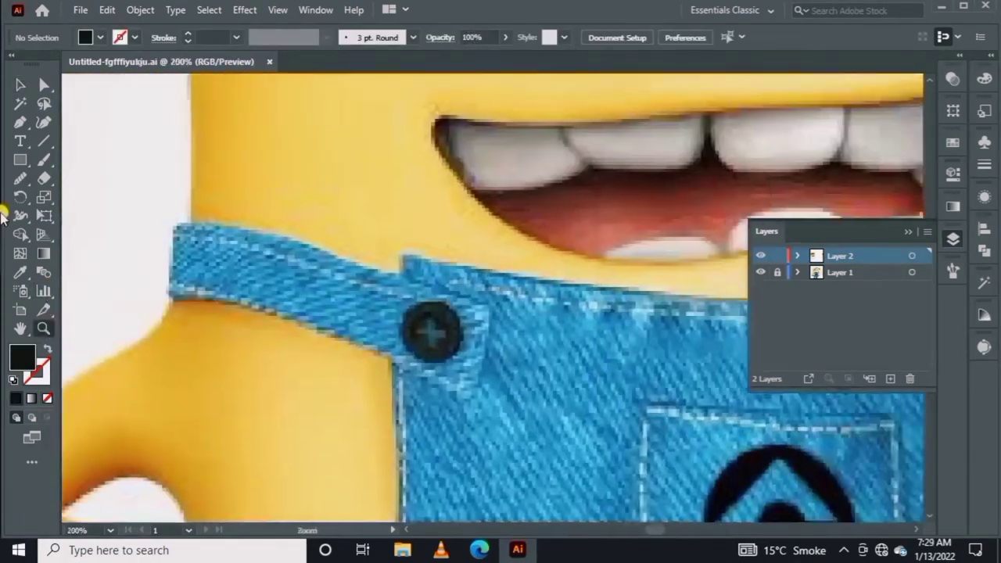
{"action": "left_click_drag", "start_coordinate": [332, 254], "coordinate": [362, 273]}
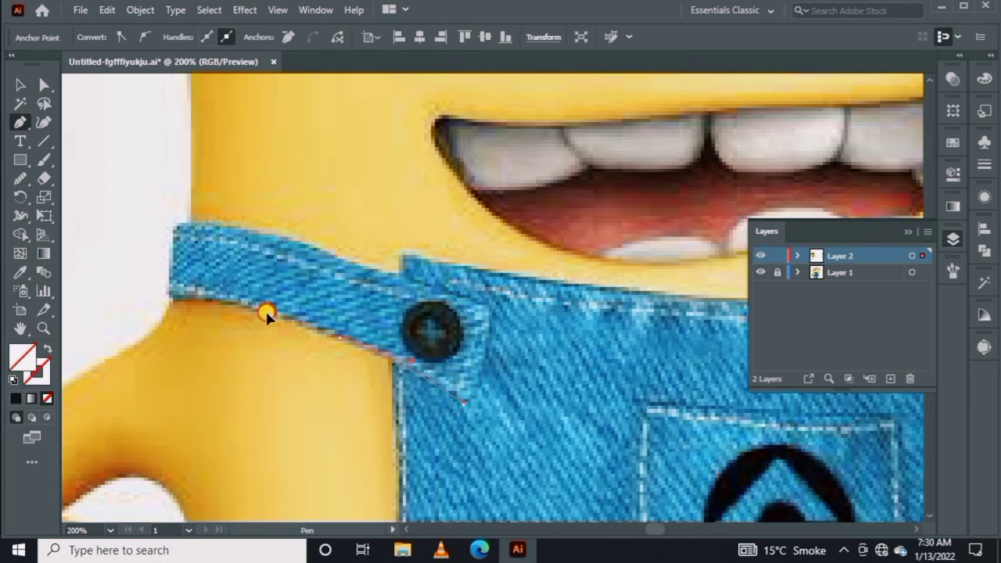
{"action": "left_click", "coordinate": [176, 222]}
{"action": "key", "text": "a"}
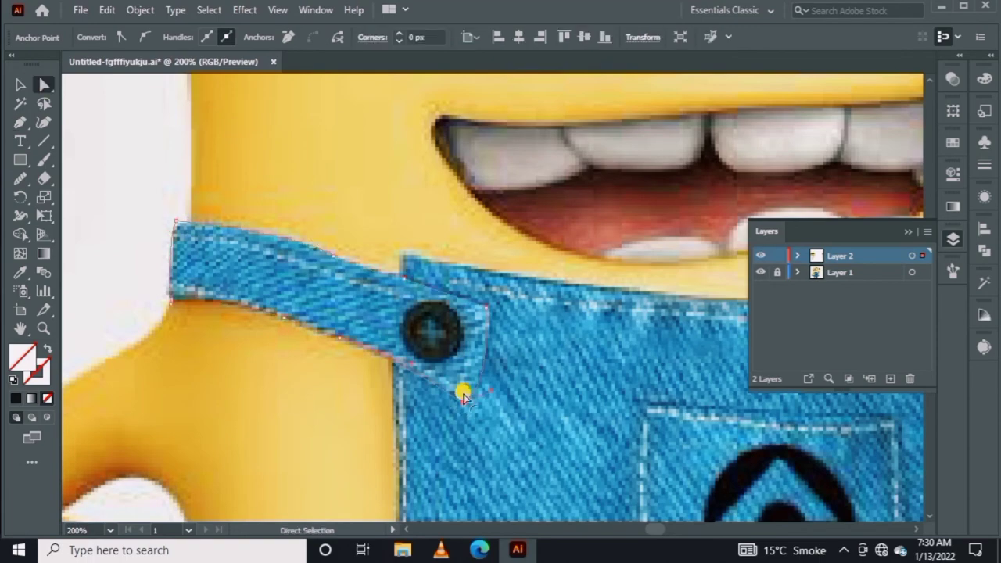
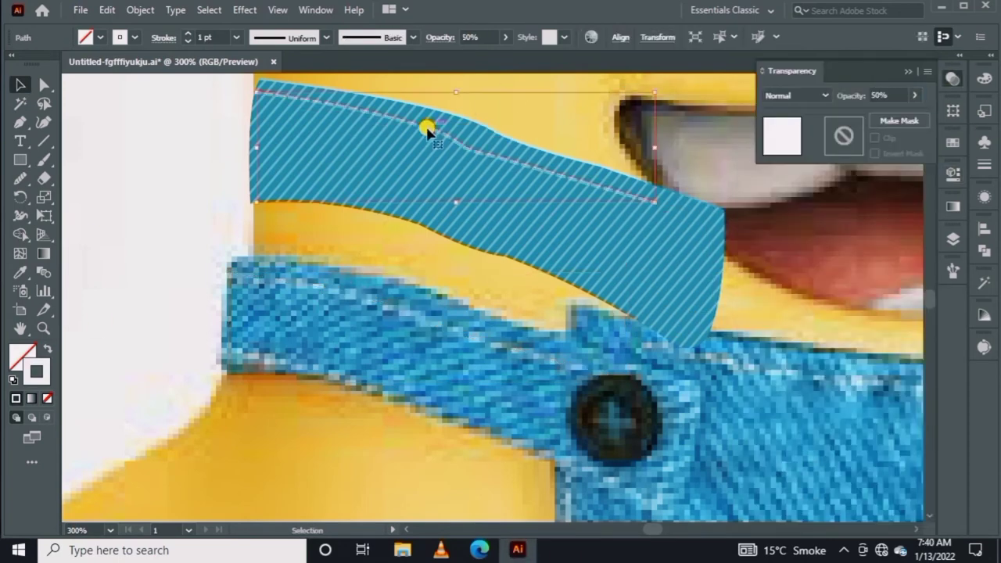
Duplicate the stitch line down to the strap's lower edge
{"action": "left_click_drag", "start_coordinate": [503, 161], "coordinate": [487, 270]}
{"action": "key", "text": "a"}
{"action": "left_click_drag", "start_coordinate": [650, 292], "coordinate": [684, 341]}
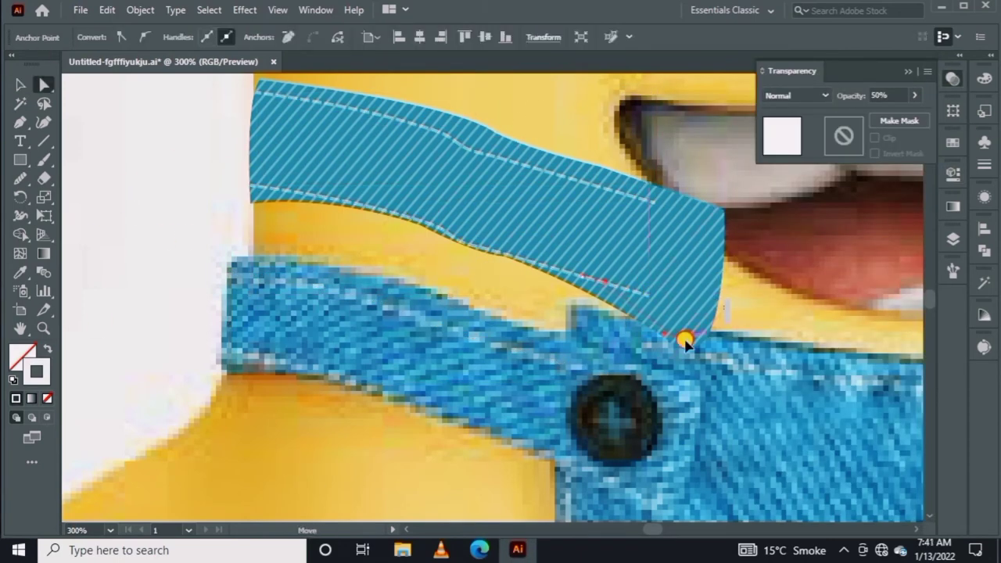
{"action": "key", "text": "ctrl+shift+a"}
Draw a dark 30 px button circle with a 16 px dark inner ellipse, colours sampled from the photo
{"action": "key", "text": "l"}
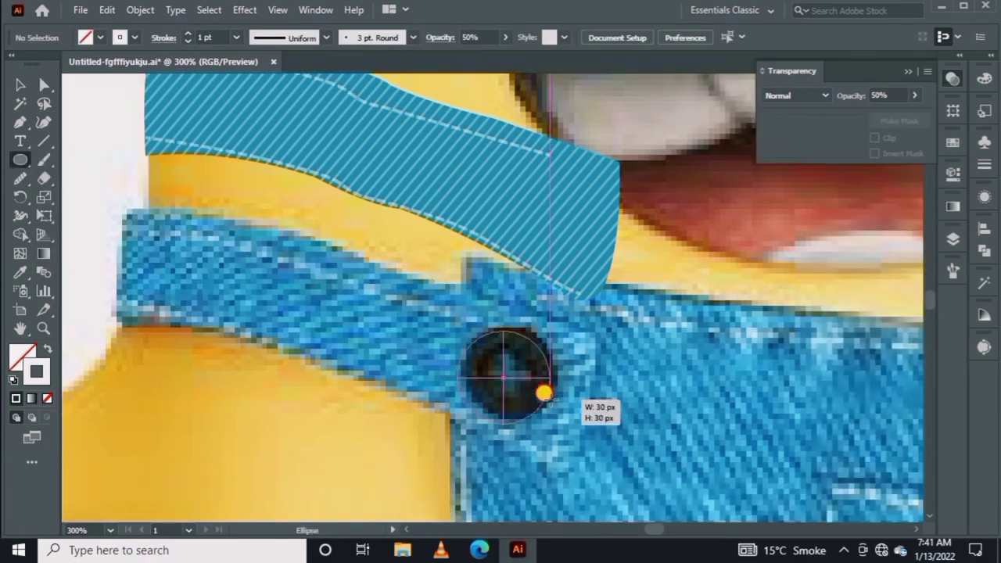
{"action": "left_click_drag", "start_coordinate": [545, 393], "coordinate": [545, 393]}
{"action": "key", "text": "i"}
{"action": "left_click", "coordinate": [501, 363]}
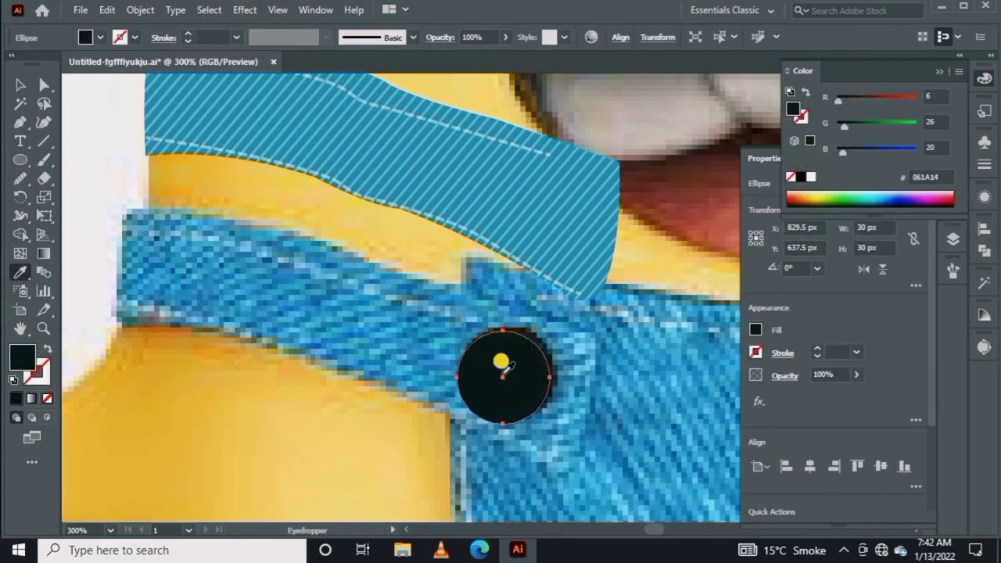
{"action": "left_click_drag", "start_coordinate": [501, 364], "coordinate": [424, 331]}
{"action": "key", "text": "l"}
{"action": "left_click_drag", "start_coordinate": [444, 364], "coordinate": [406, 323]}
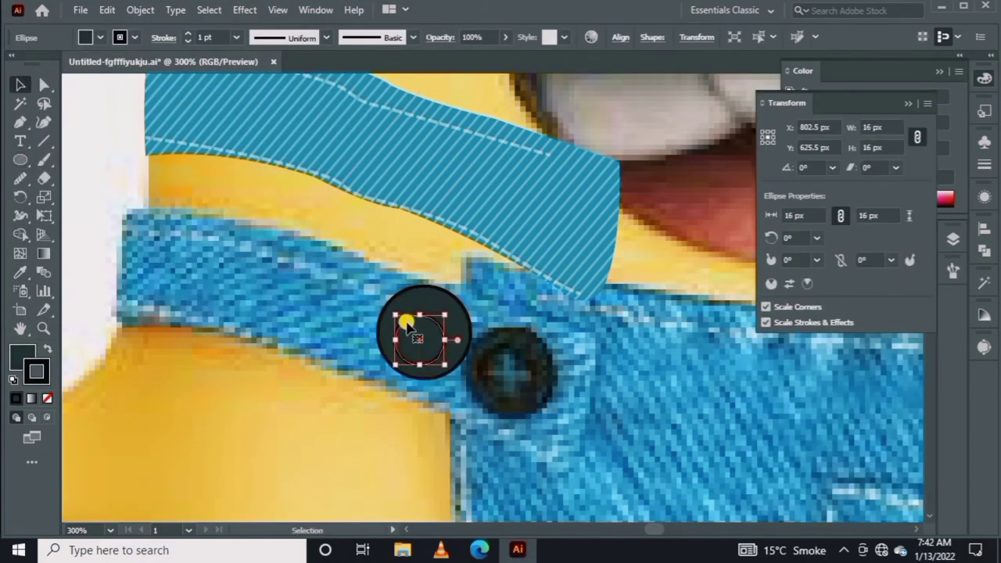
{"action": "left_click", "coordinate": [19, 275]}
{"action": "left_click", "coordinate": [518, 352]}
Draw a cross of vertical and horizontal lines for the button centre
{"action": "key", "text": "p"}
{"action": "left_click", "coordinate": [422, 313]}
{"action": "left_click", "coordinate": [422, 352]}
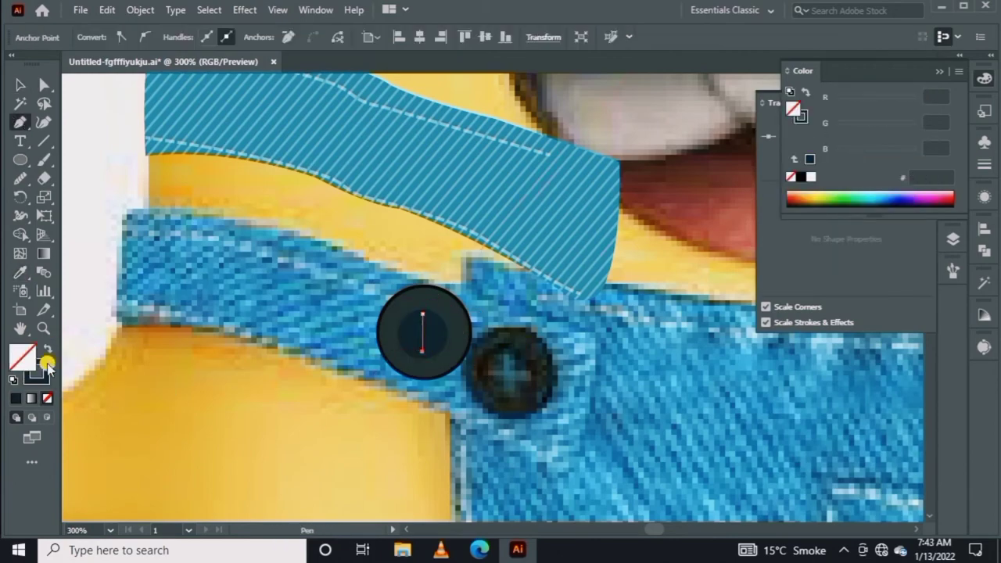
{"action": "key", "text": "i"}
{"action": "left_click", "coordinate": [442, 333]}
Group the circles and cross into one button
{"action": "key", "text": "v"}
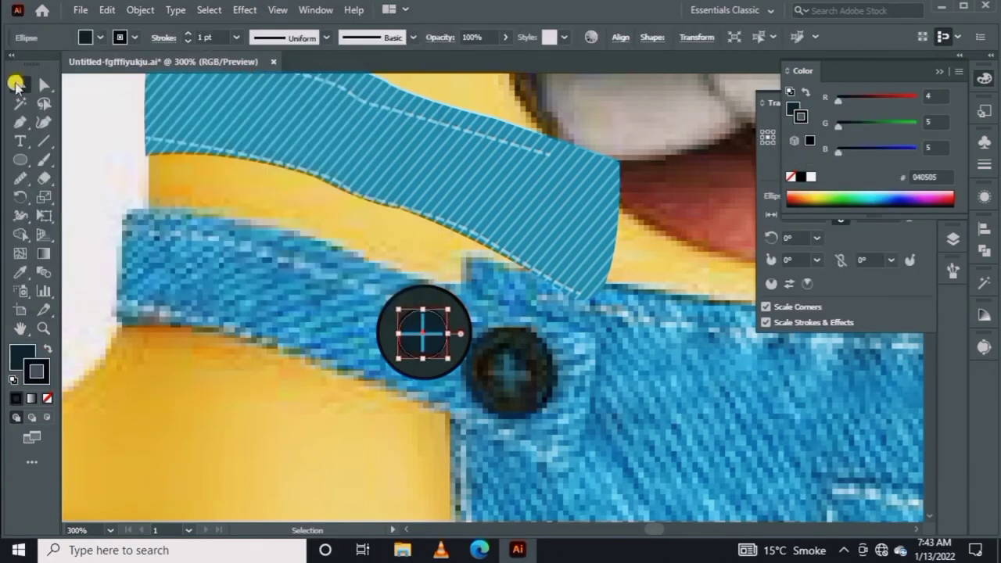
{"action": "left_click", "coordinate": [424, 331]}
{"action": "left_click", "coordinate": [953, 82]}
{"action": "left_click", "coordinate": [346, 308]}
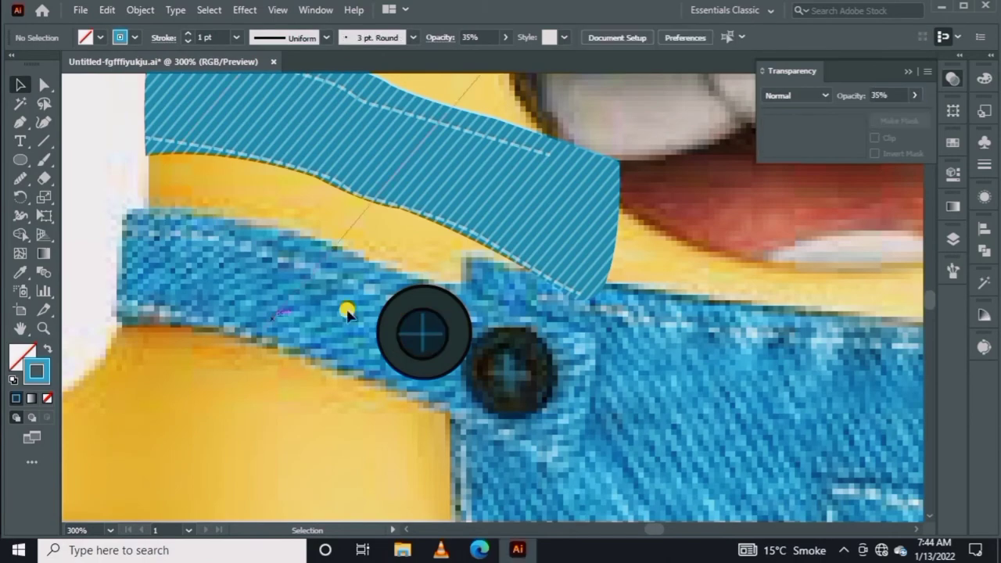
{"action": "right_click", "coordinate": [440, 331]}
{"action": "left_click", "coordinate": [141, 328]}
Move the button group onto the end of the strap
{"action": "scroll", "coordinate": [376, 365], "scroll_direction": "down", "scroll_amount": 2}
{"action": "key", "text": "v"}
{"action": "left_click_drag", "start_coordinate": [397, 347], "coordinate": [456, 284]}
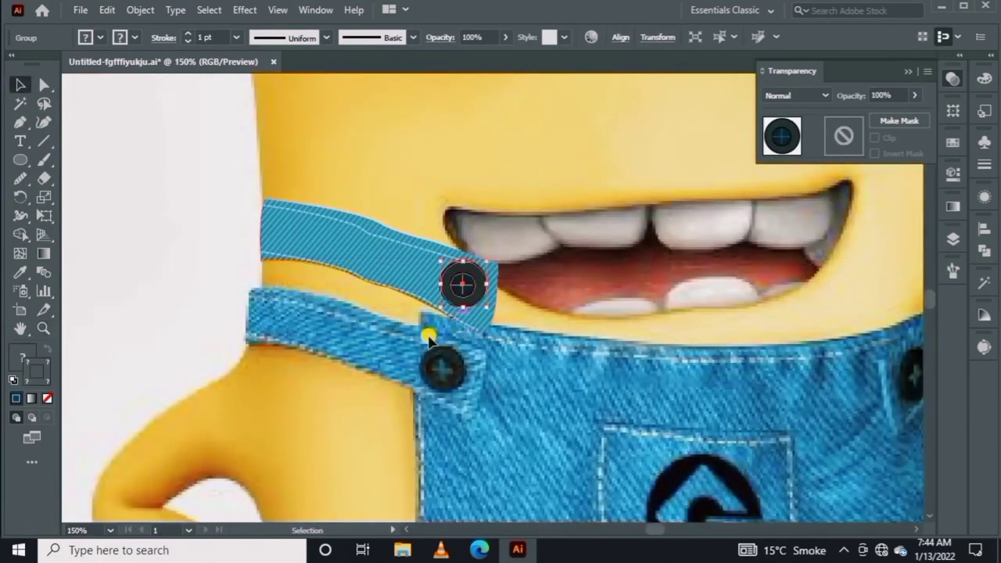
{"action": "left_click", "coordinate": [216, 234]}
{"action": "left_click", "coordinate": [463, 275]}
{"action": "key", "text": "ctrl+shift+a"}
Move the loose strap piece aside and clip the strap pieces to the strap outline
{"action": "key", "text": "z"}
{"action": "scroll", "coordinate": [484, 352], "scroll_direction": "down", "scroll_amount": 3}
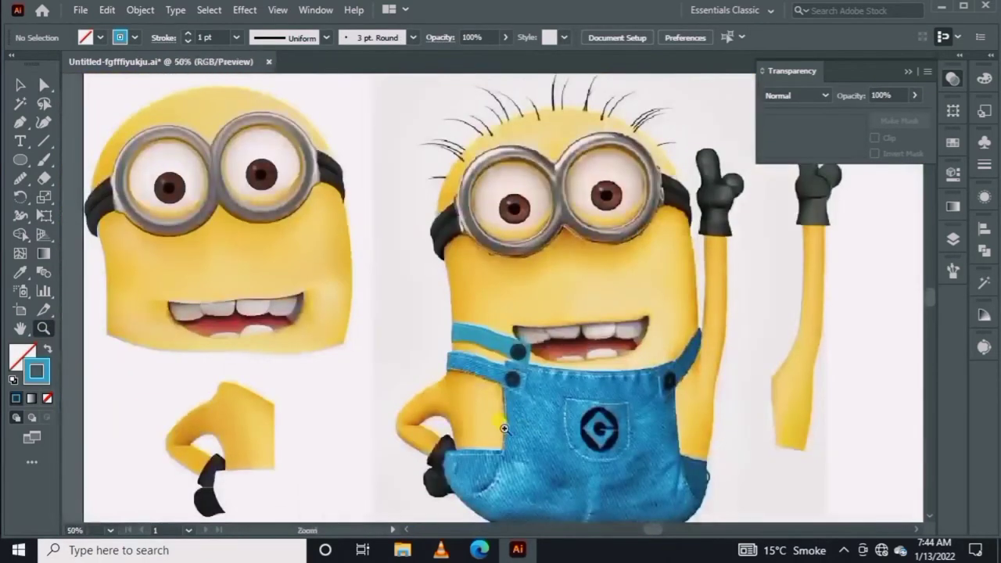
{"action": "mouse_move", "coordinate": [446, 354]}
{"action": "left_mouse_down"}
{"action": "mouse_move", "coordinate": [398, 337]}
{"action": "mouse_move", "coordinate": [333, 281]}
{"action": "left_mouse_up"}
{"action": "right_click", "coordinate": [543, 54]}
{"action": "left_click", "coordinate": [543, 54]}
{"action": "right_click", "coordinate": [509, 337]}
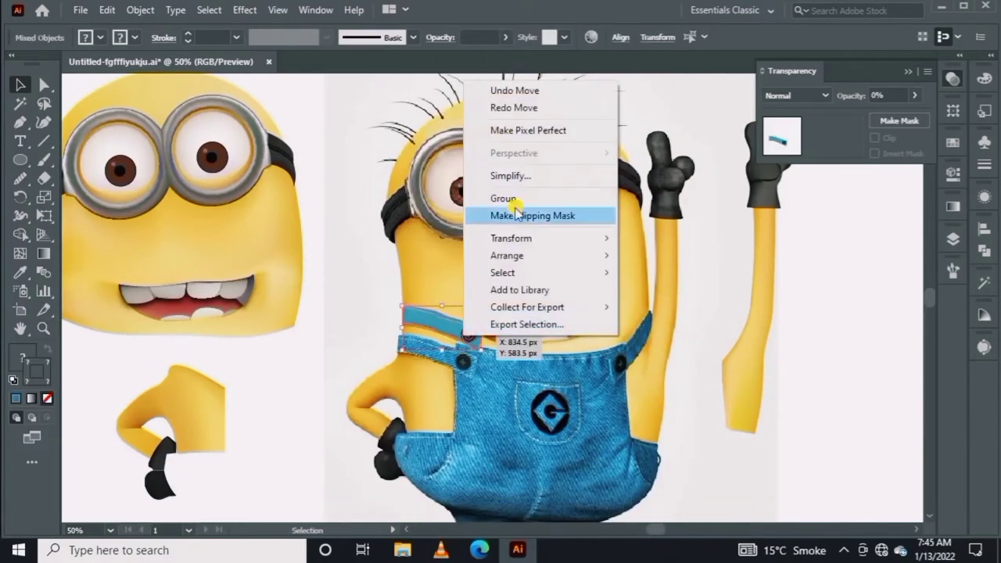
{"action": "key", "text": "Escape"}
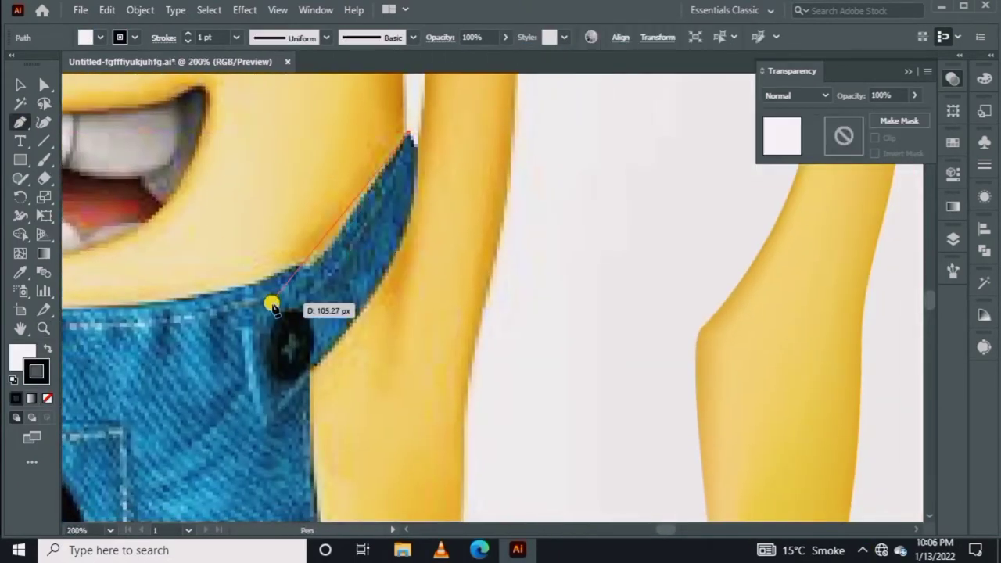
Trace the right shoulder strap outline and fill it with denim blue
{"action": "left_click_drag", "start_coordinate": [272, 305], "coordinate": [234, 332]}
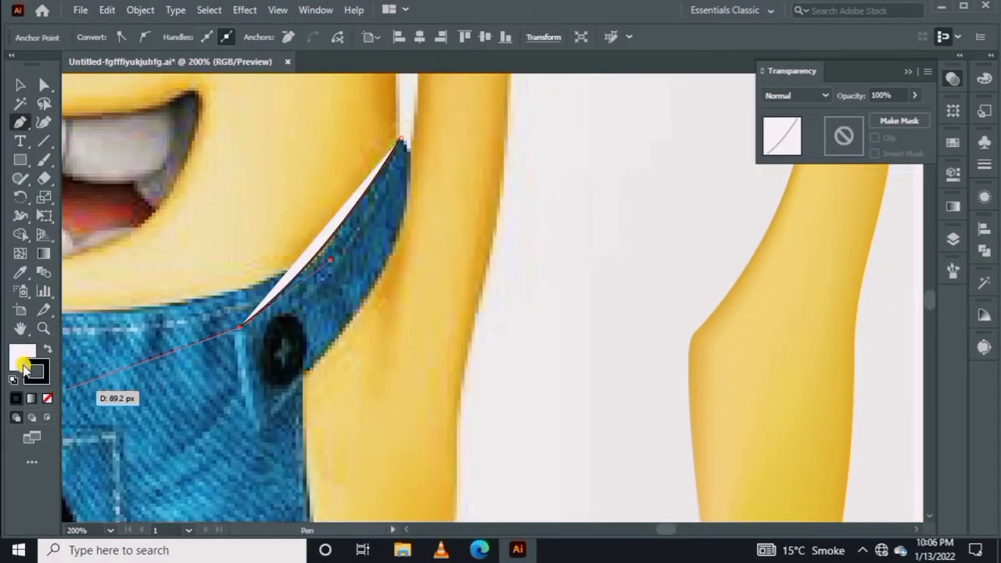
{"action": "left_click_drag", "start_coordinate": [147, 396], "coordinate": [148, 398]}
{"action": "left_click_drag", "start_coordinate": [405, 149], "coordinate": [404, 152]}
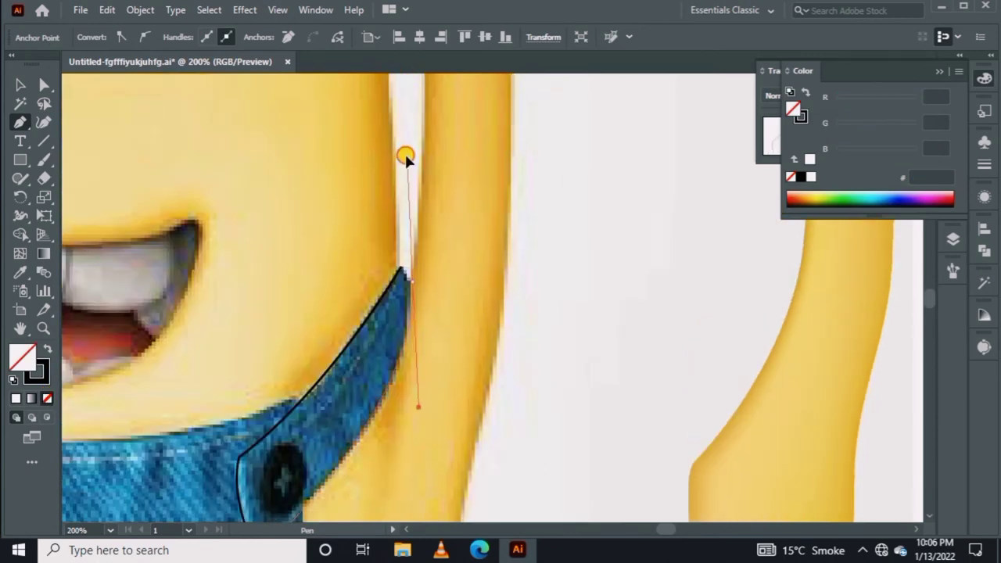
{"action": "key", "text": "i"}
{"action": "left_click", "coordinate": [212, 402]}
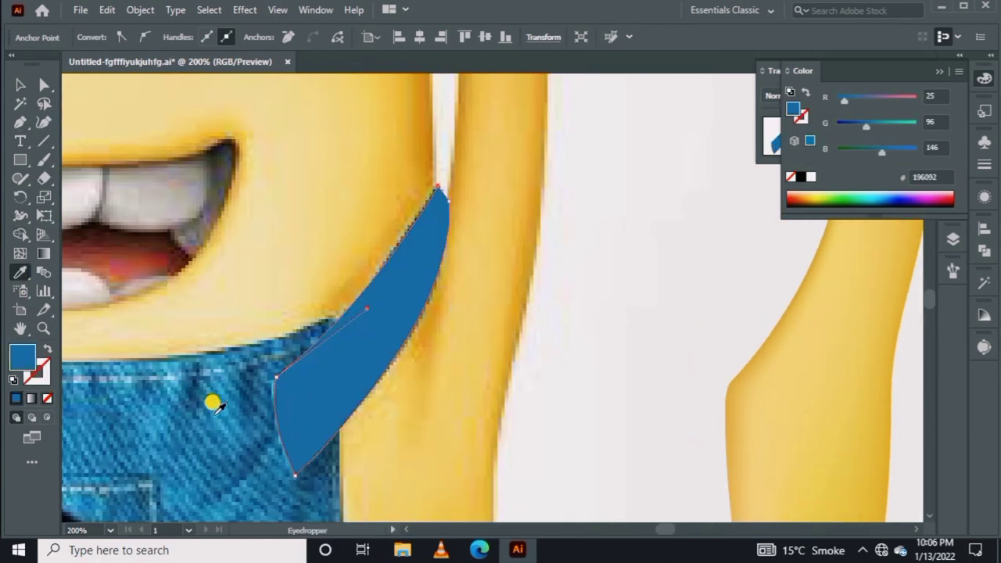
Place a spare copy of the strap shape to the right
{"action": "key", "text": "v"}
{"action": "left_click_drag", "start_coordinate": [362, 351], "coordinate": [317, 239]}
{"action": "scroll", "coordinate": [317, 239], "scroll_direction": "up", "scroll_amount": 2}
{"action": "mouse_move", "coordinate": [273, 270]}
{"action": "left_mouse_down"}
{"action": "mouse_move", "coordinate": [488, 322]}
{"action": "mouse_move", "coordinate": [613, 322]}
{"action": "left_mouse_up"}
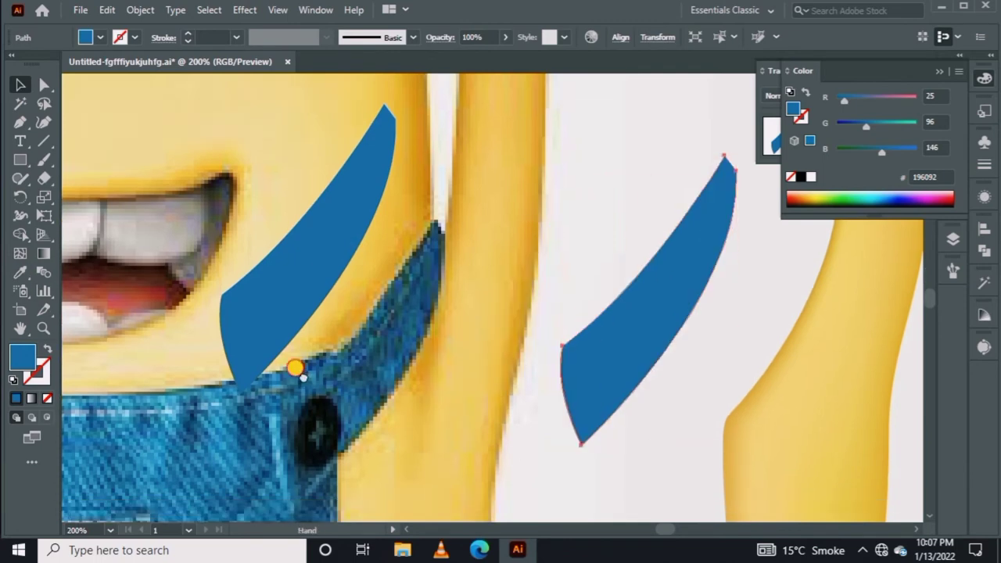
Add a gradient mesh to the strap and darken one mesh point with a sampled shadow shade
{"action": "key", "text": "u"}
{"action": "left_click", "coordinate": [315, 217]}
{"action": "key", "text": "a"}
{"action": "key", "text": "i"}
{"action": "left_click", "coordinate": [368, 273]}
{"action": "left_click", "coordinate": [308, 174], "text": "ctrl"}
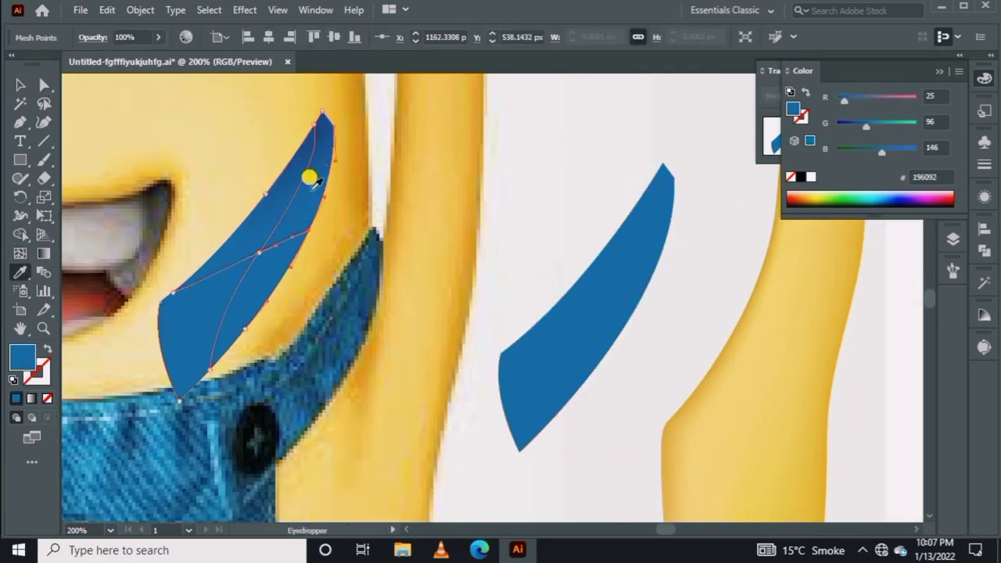
{"action": "left_click", "coordinate": [374, 252]}
Start a thin vertical line below the strap
{"action": "key", "text": "p"}
{"action": "scroll", "coordinate": [378, 284], "scroll_direction": "down", "scroll_amount": 2}
{"action": "scroll", "coordinate": [342, 175], "scroll_direction": "right", "scroll_amount": 3}
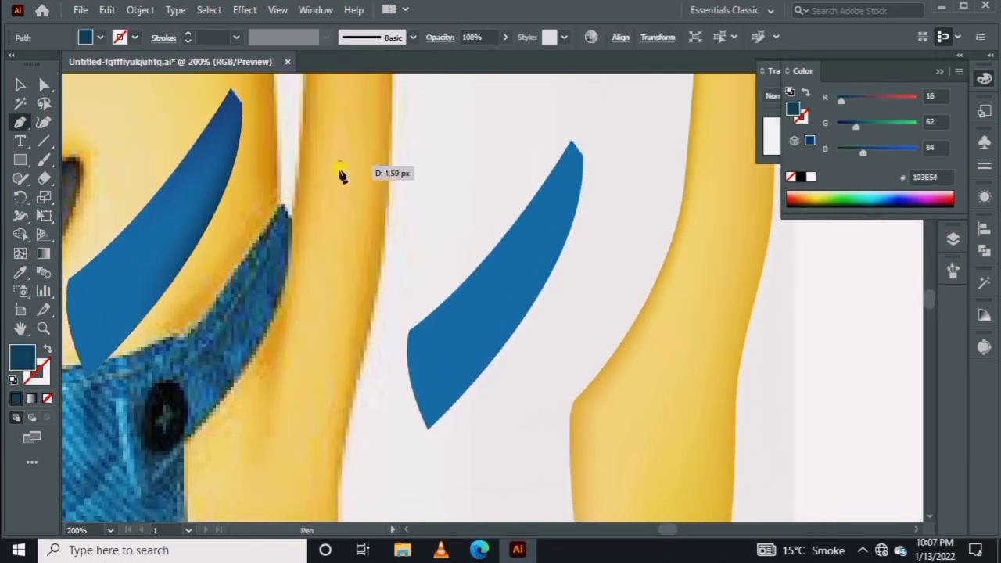
{"action": "left_click", "coordinate": [320, 481]}
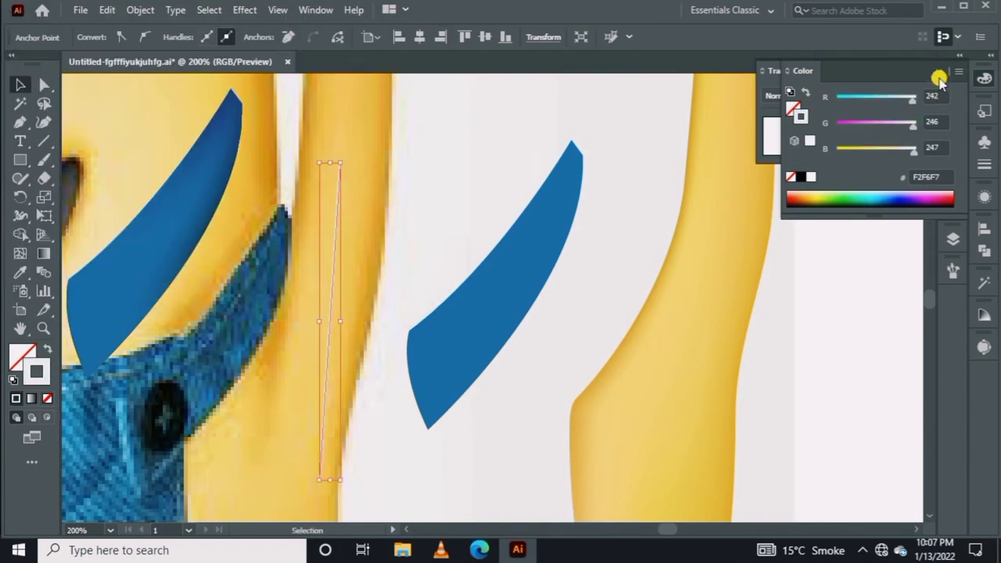
Finish the thin line and repeat it with Ctrl+D into many stripes
{"action": "left_click", "coordinate": [939, 81]}
{"action": "left_click_drag", "start_coordinate": [500, 291], "coordinate": [242, 295]}
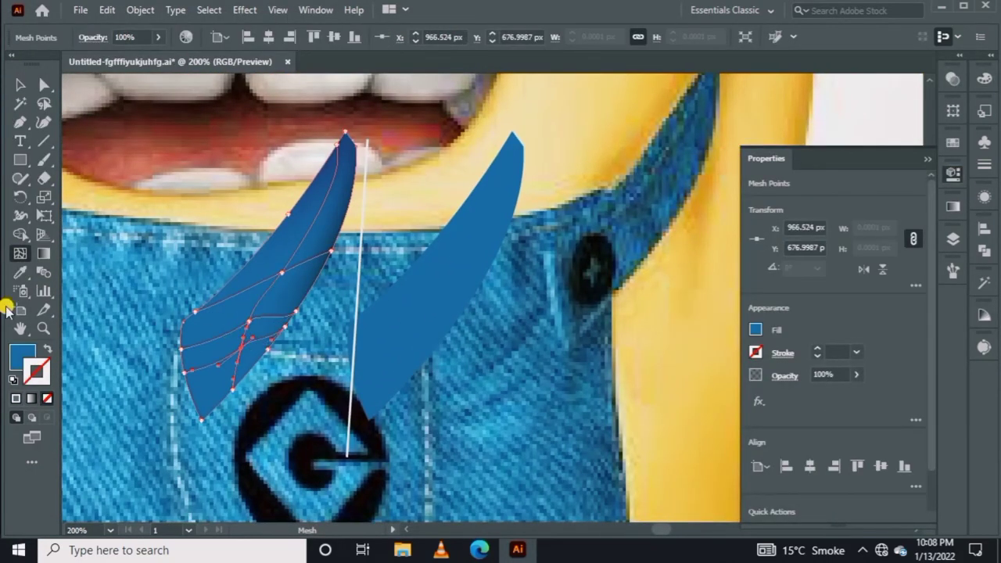
{"action": "left_click_drag", "start_coordinate": [305, 361], "coordinate": [273, 329]}
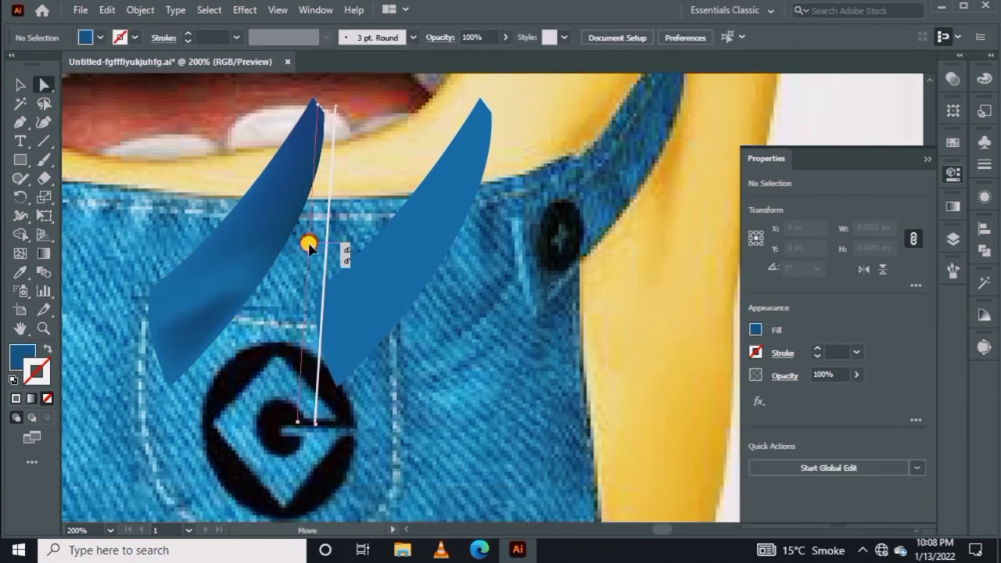
{"action": "key", "text": "ctrl+z"}
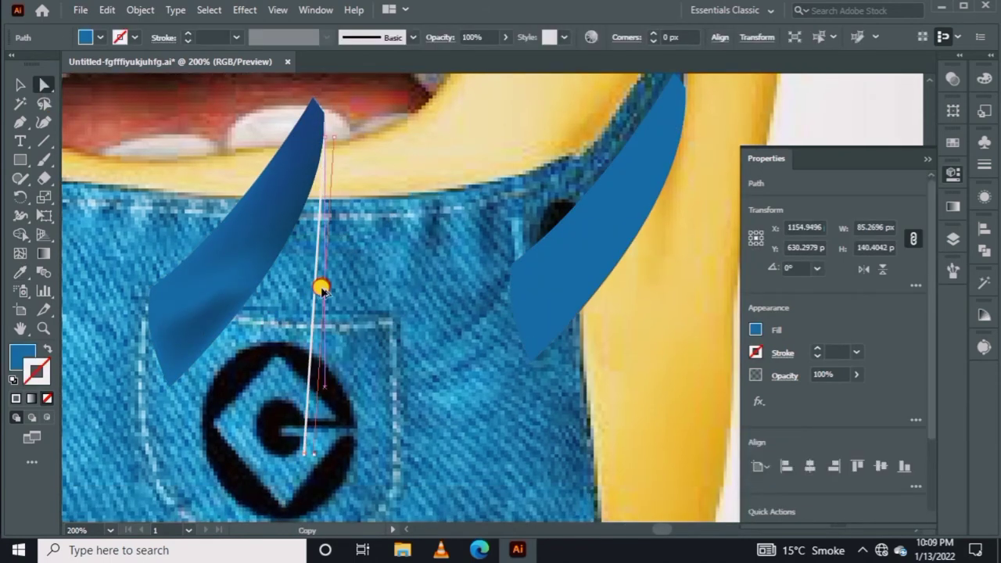
{"action": "key", "text": "ctrl+d"}
{"action": "key", "text": "ctrl+d"}
{"action": "key", "text": "ctrl+d"}
{"action": "key", "text": "ctrl+d"}
{"action": "key", "text": "ctrl+d"}
{"action": "key", "text": "ctrl+d"}
{"action": "key", "text": "ctrl+d"}
{"action": "key", "text": "ctrl+d"}
{"action": "key", "text": "ctrl+d"}
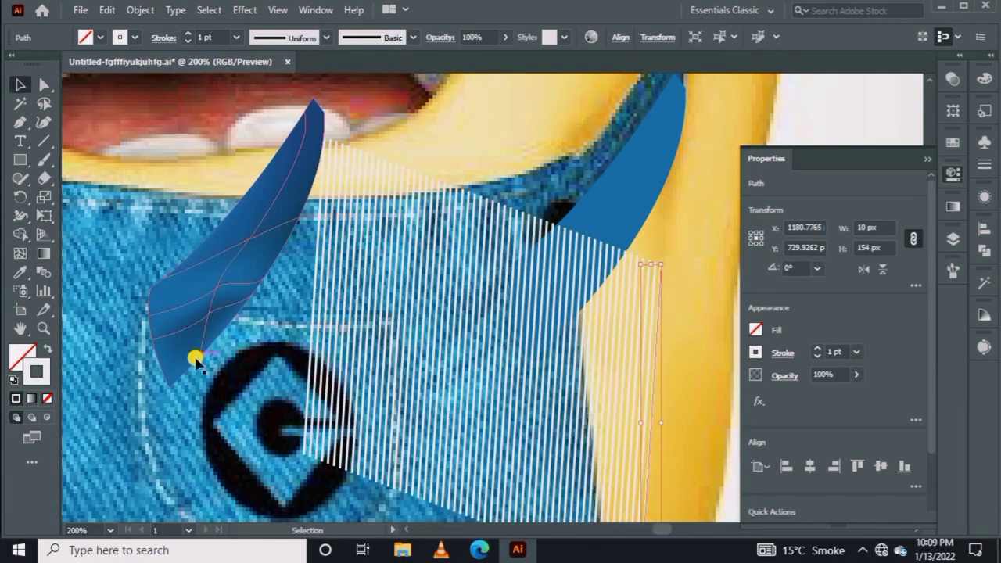
Set the stripes to 21% opacity and position them across the strap copy
{"action": "left_click", "coordinate": [302, 358]}
{"action": "left_click", "coordinate": [784, 375]}
{"action": "left_click_drag", "start_coordinate": [878, 112], "coordinate": [828, 112]}
{"action": "mouse_move", "coordinate": [594, 158]}
{"action": "left_mouse_down"}
{"action": "mouse_move", "coordinate": [539, 211]}
{"action": "mouse_move", "coordinate": [475, 346]}
{"action": "left_mouse_up"}
Rotate the strap copy over the stripes, clip them with Ctrl+7, and place it on the shaded strap
{"action": "scroll", "coordinate": [548, 349], "scroll_direction": "up", "scroll_amount": 1}
{"action": "left_click_drag", "start_coordinate": [710, 190], "coordinate": [635, 398]}
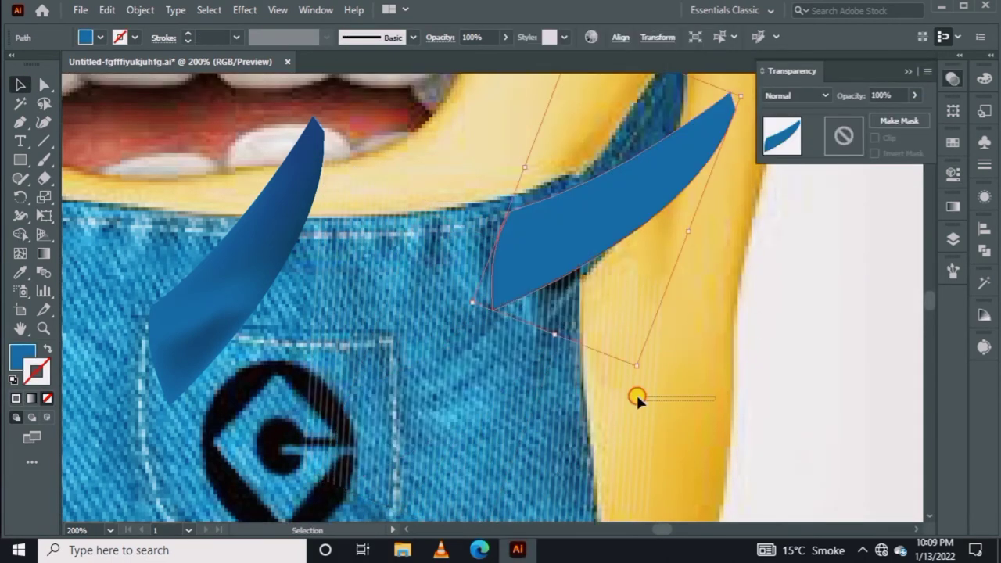
{"action": "left_click_drag", "start_coordinate": [596, 167], "coordinate": [547, 335]}
{"action": "key", "text": "ctrl+7"}
{"action": "left_click_drag", "start_coordinate": [327, 324], "coordinate": [245, 287]}
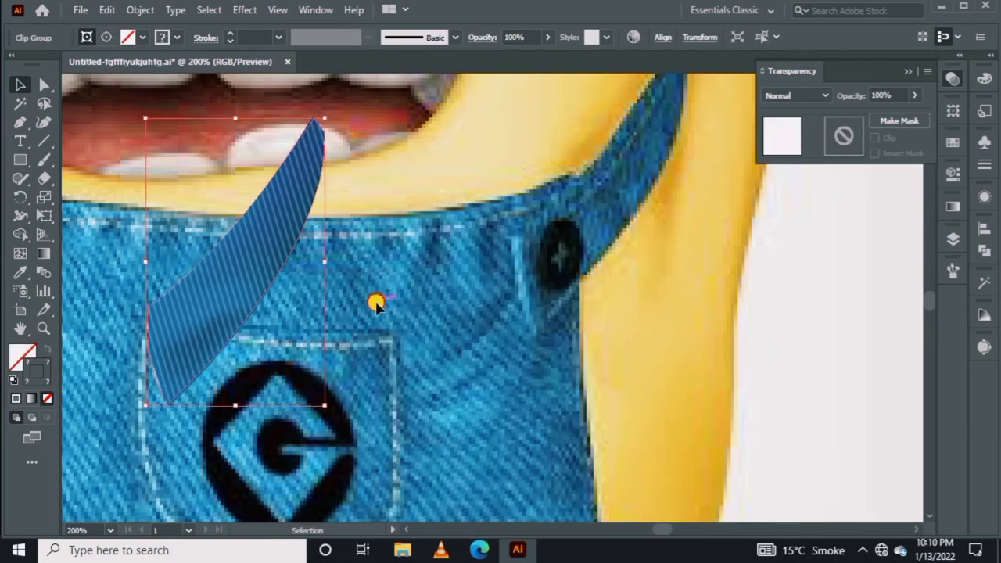
Zoom in on the right strap and draw a black oval button
{"action": "key", "text": "z"}
{"action": "left_click", "coordinate": [797, 342]}
{"action": "left_click_drag", "start_coordinate": [797, 341], "coordinate": [357, 391]}
{"action": "key", "text": "l"}
{"action": "mouse_move", "coordinate": [488, 321]}
{"action": "left_mouse_down"}
{"action": "mouse_move", "coordinate": [285, 321]}
{"action": "mouse_move", "coordinate": [269, 344]}
{"action": "left_mouse_up"}
{"action": "left_click_drag", "start_coordinate": [244, 299], "coordinate": [352, 272]}
Draw a short grey stitch line and move it into the oval
{"action": "key", "text": "p"}
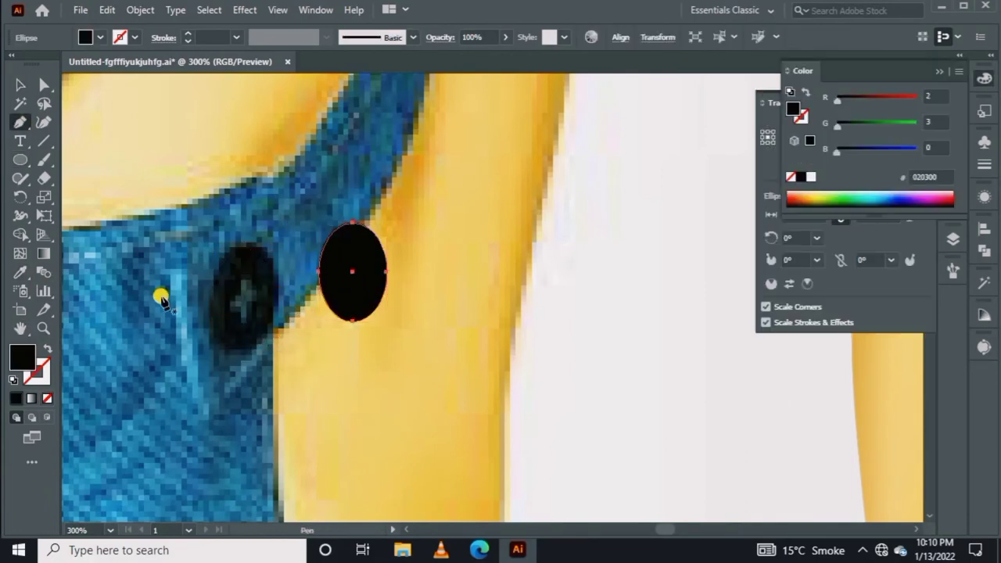
{"action": "left_click", "coordinate": [245, 323]}
{"action": "left_click", "coordinate": [47, 348]}
{"action": "double_click", "coordinate": [37, 371]}
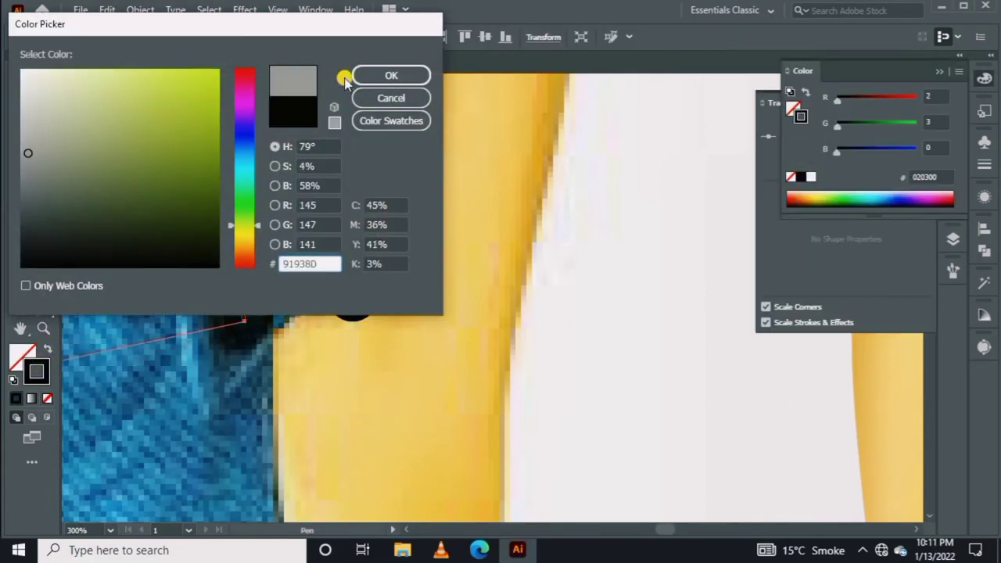
{"action": "left_click", "coordinate": [341, 79]}
{"action": "left_click_drag", "start_coordinate": [351, 292], "coordinate": [351, 311]}
Draw a smaller inner ellipse and fill it with denim blue from the photo
{"action": "scroll", "coordinate": [383, 278], "scroll_direction": "up", "scroll_amount": 1}
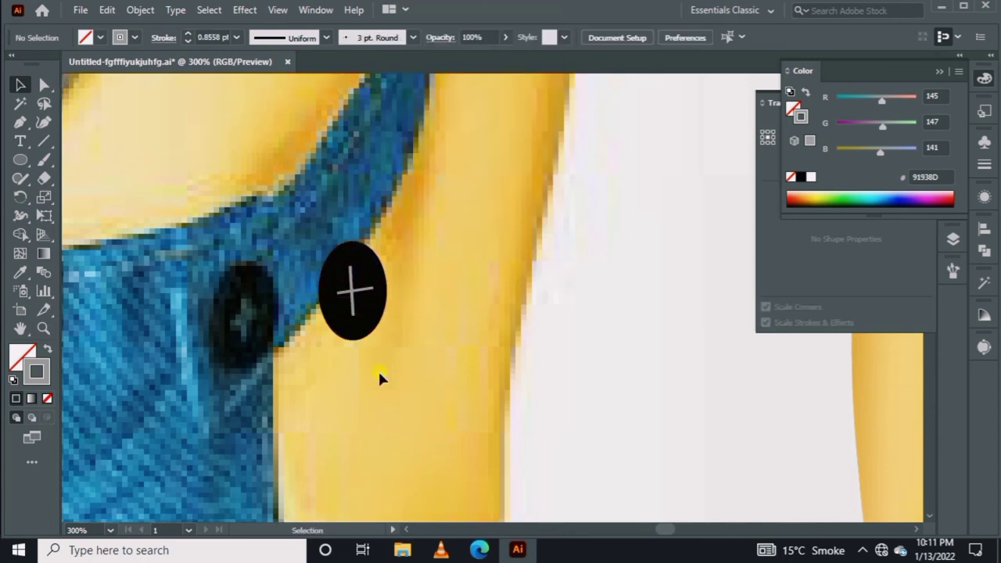
{"action": "scroll", "coordinate": [379, 378], "scroll_direction": "left", "scroll_amount": 3}
{"action": "left_click_drag", "start_coordinate": [438, 322], "coordinate": [442, 330]}
{"action": "key", "text": "shift+x"}
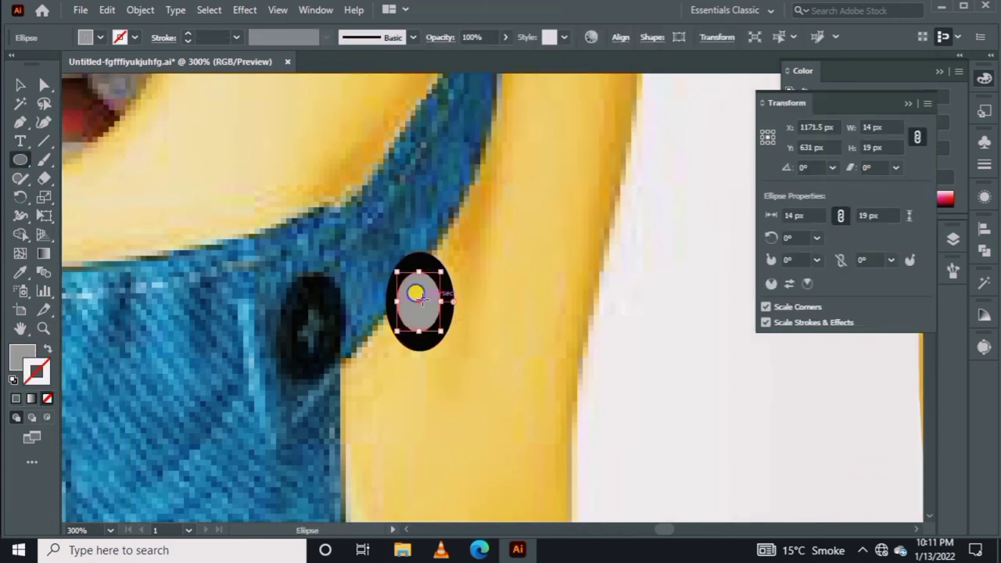
{"action": "key", "text": "i"}
{"action": "left_click", "coordinate": [242, 281]}
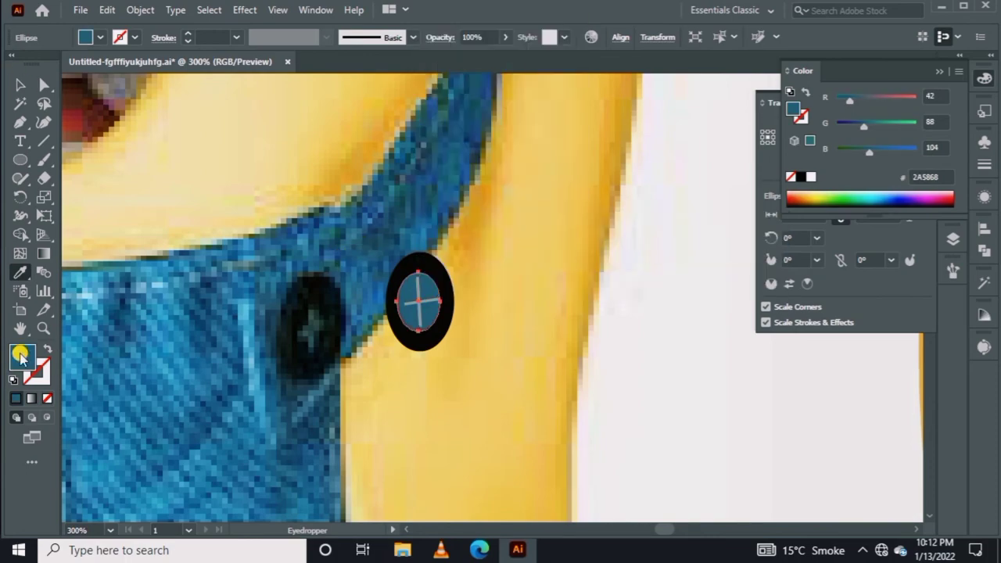
Select and group the button parts, then zoom out to the whole bib
{"action": "key", "text": "v"}
{"action": "left_click", "coordinate": [414, 290]}
{"action": "key", "text": "ctrl+1"}
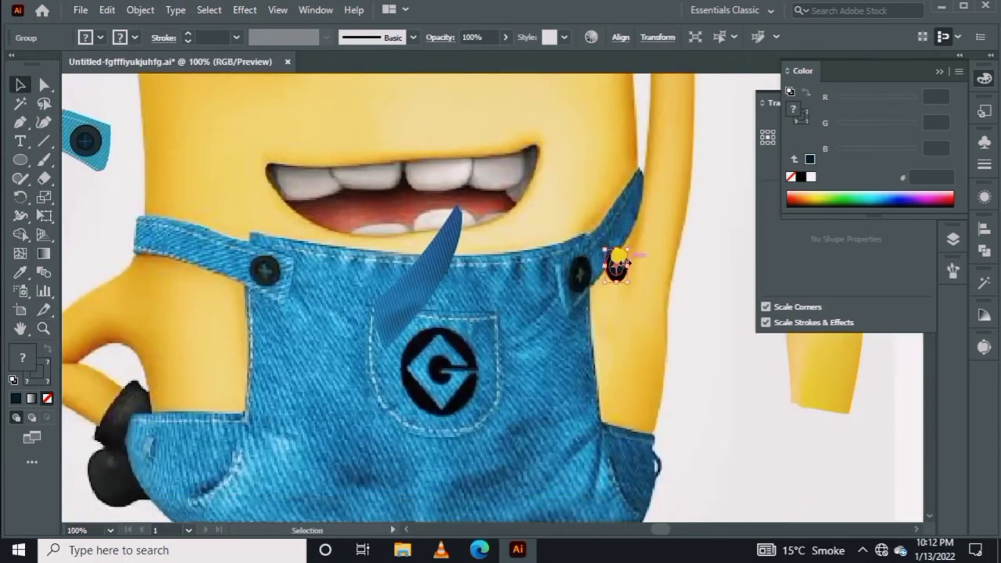
Begin the overalls outline at the bib top, down its left edge toward the left pocket
{"action": "left_click_drag", "start_coordinate": [390, 311], "coordinate": [461, 333]}
{"action": "right_click", "coordinate": [492, 241]}
{"action": "left_click", "coordinate": [548, 357]}
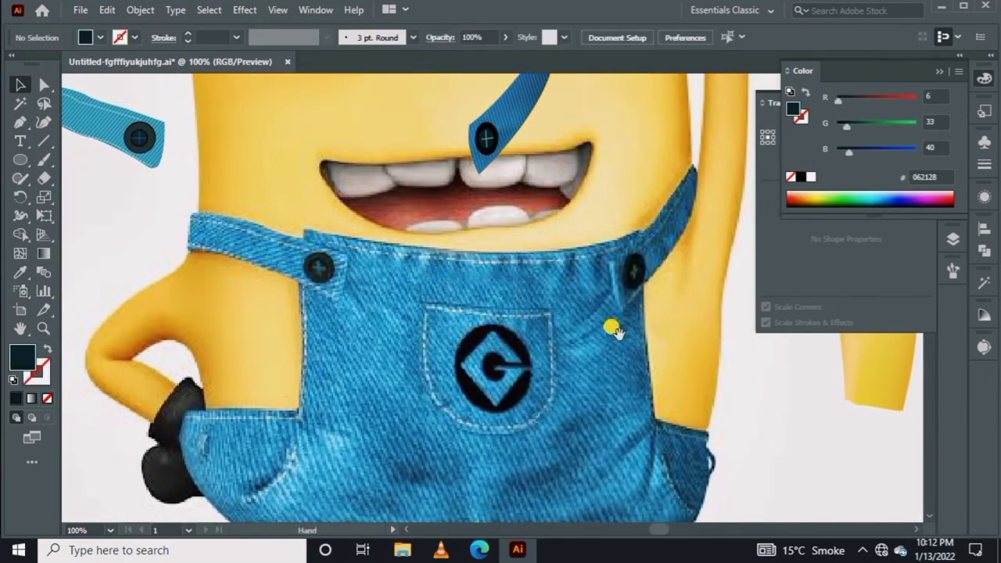
{"action": "scroll", "coordinate": [614, 328], "scroll_direction": "down", "scroll_amount": 3}
{"action": "left_click", "coordinate": [30, 129]}
{"action": "left_click", "coordinate": [259, 100]}
{"action": "left_click", "coordinate": [256, 283]}
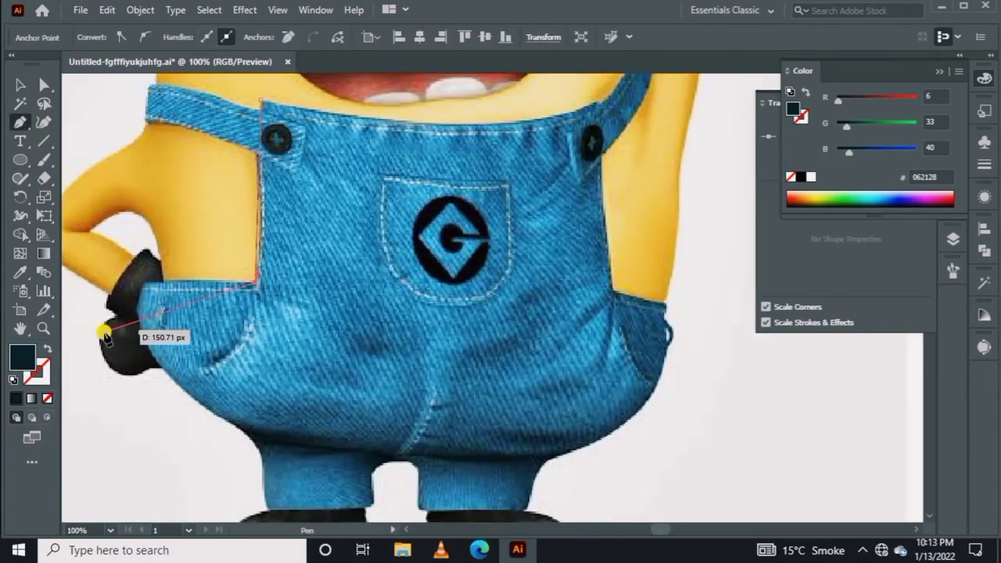
{"action": "left_click", "coordinate": [143, 283]}
{"action": "scroll", "coordinate": [156, 329], "scroll_direction": "down", "scroll_amount": 1}
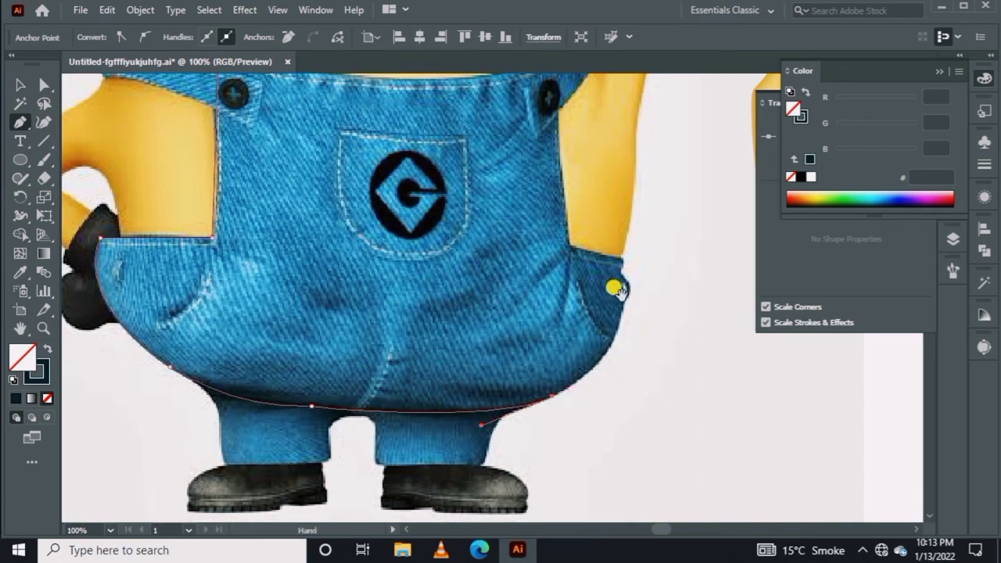
{"action": "left_click_drag", "start_coordinate": [617, 289], "coordinate": [550, 355]}
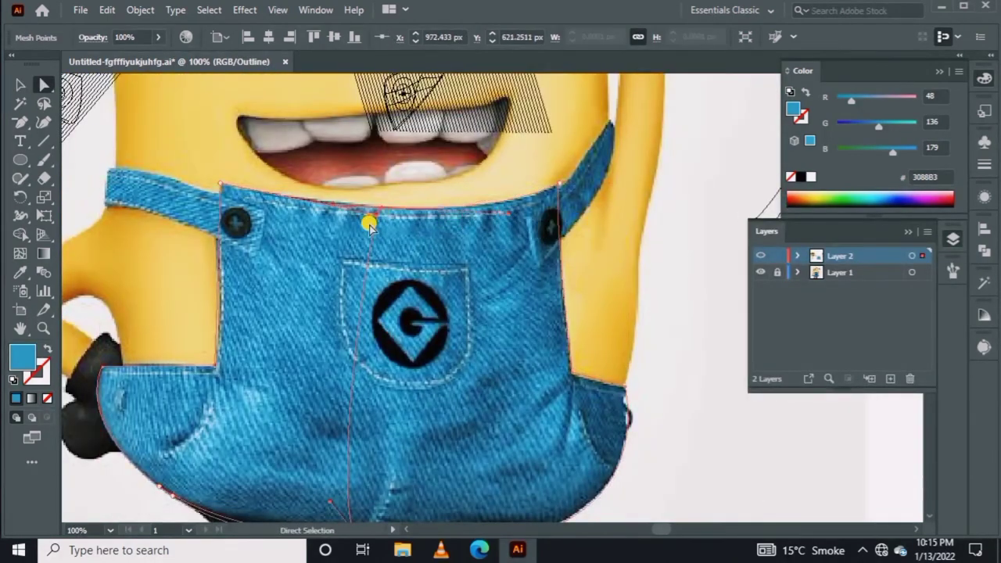
Zoom in on the upper overalls to work on individual mesh points
{"action": "scroll", "coordinate": [370, 225], "scroll_direction": "down", "scroll_amount": 2}
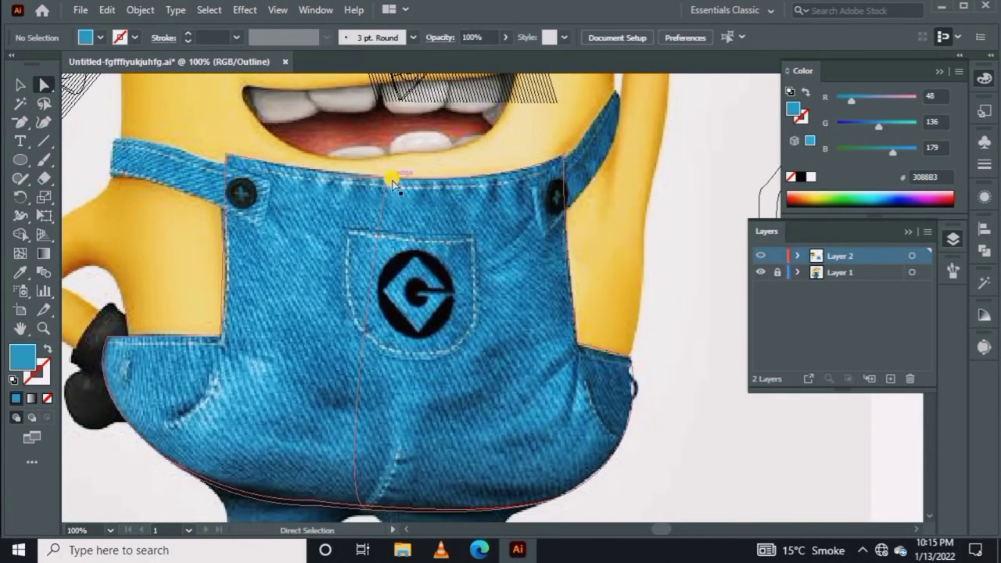
{"action": "scroll", "coordinate": [391, 172], "scroll_direction": "down", "scroll_amount": 2}
{"action": "left_click_drag", "start_coordinate": [364, 455], "coordinate": [364, 451]}
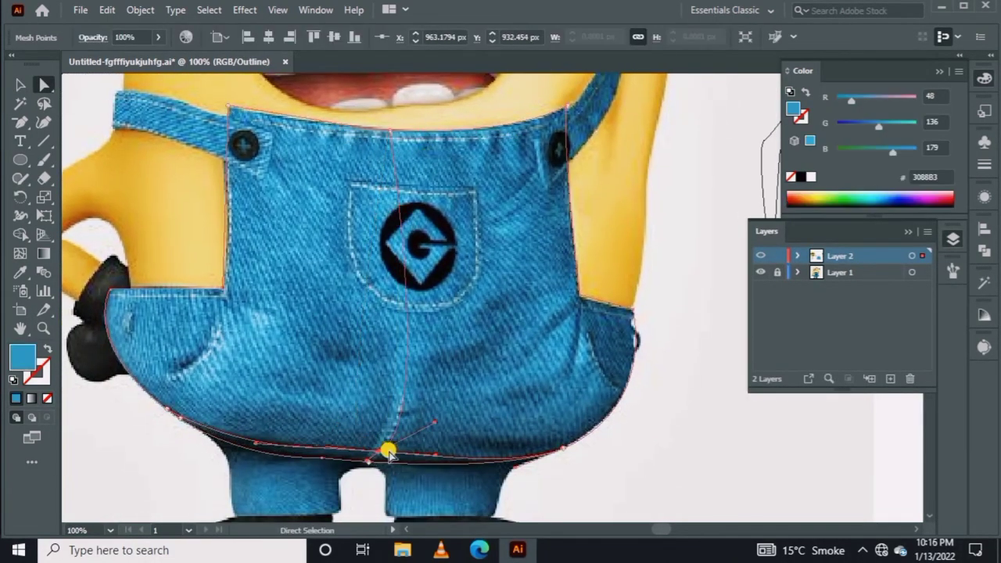
{"action": "scroll", "coordinate": [575, 309], "scroll_direction": "up", "scroll_amount": 1}
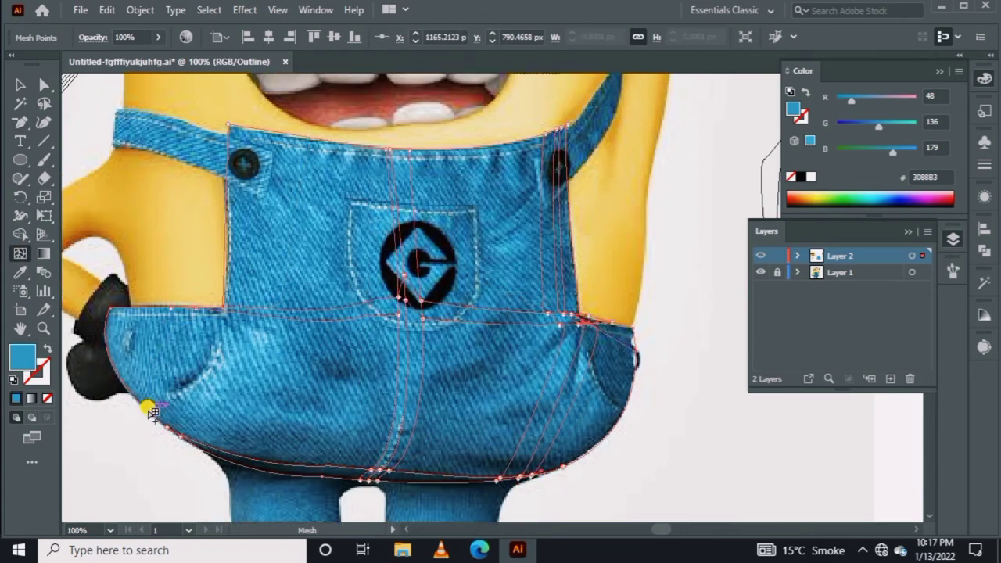
{"action": "key", "text": "a"}
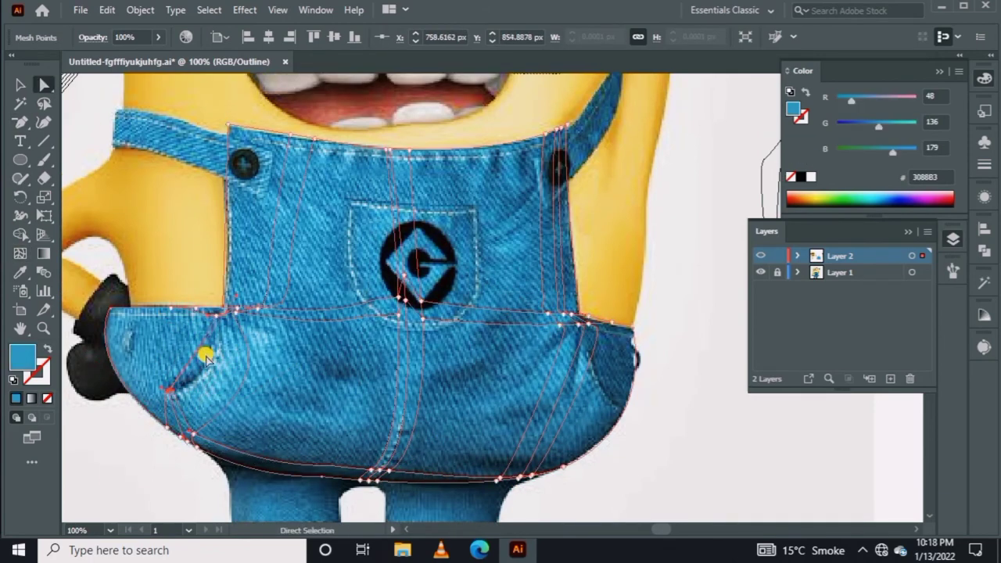
{"action": "key", "text": "ctrl+plus"}
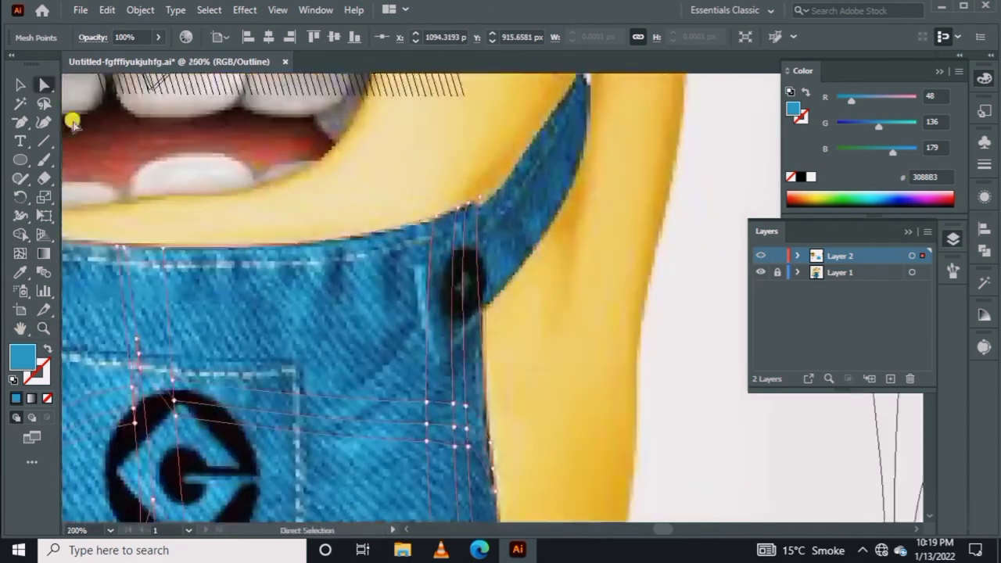
{"action": "scroll", "coordinate": [129, 250], "scroll_direction": "down", "scroll_amount": 2}
{"action": "scroll", "coordinate": [390, 257], "scroll_direction": "down", "scroll_amount": 3}
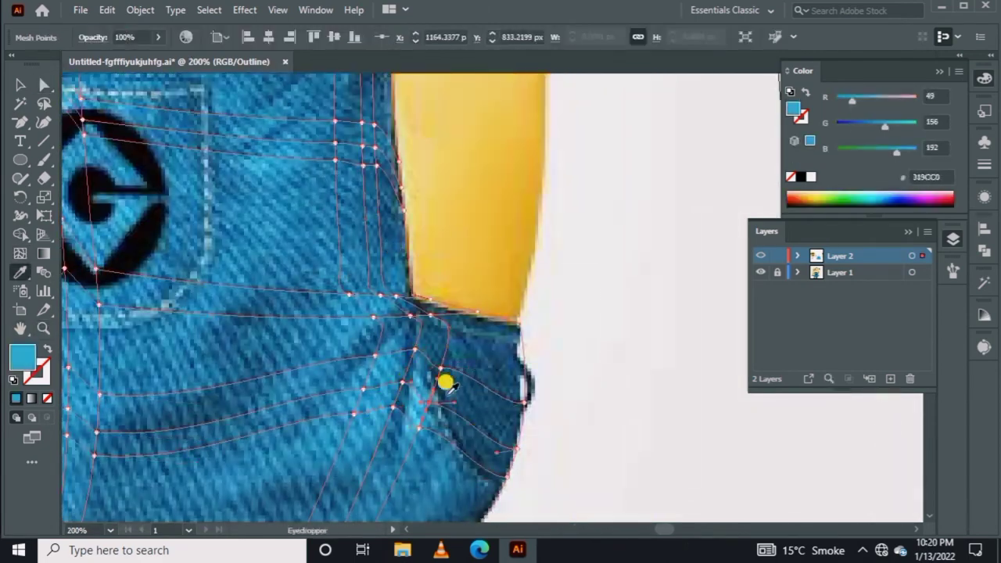
{"action": "scroll", "coordinate": [444, 382], "scroll_direction": "up", "scroll_amount": 2}
Colour mesh points with dark and lighter denim blues sampled from the photo, checking in outline view
{"action": "key", "text": "i"}
{"action": "left_click", "coordinate": [496, 398]}
{"action": "scroll", "coordinate": [469, 368], "scroll_direction": "left", "scroll_amount": 3}
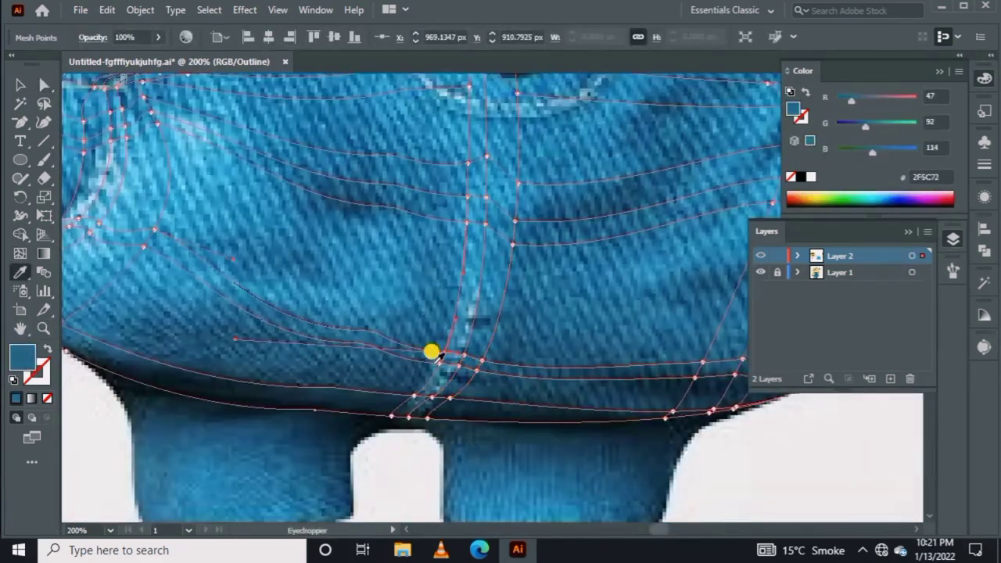
{"action": "left_click", "coordinate": [440, 355]}
{"action": "key", "text": "a"}
{"action": "scroll", "coordinate": [234, 336], "scroll_direction": "up", "scroll_amount": 3}
{"action": "key", "text": "ctrl+y"}
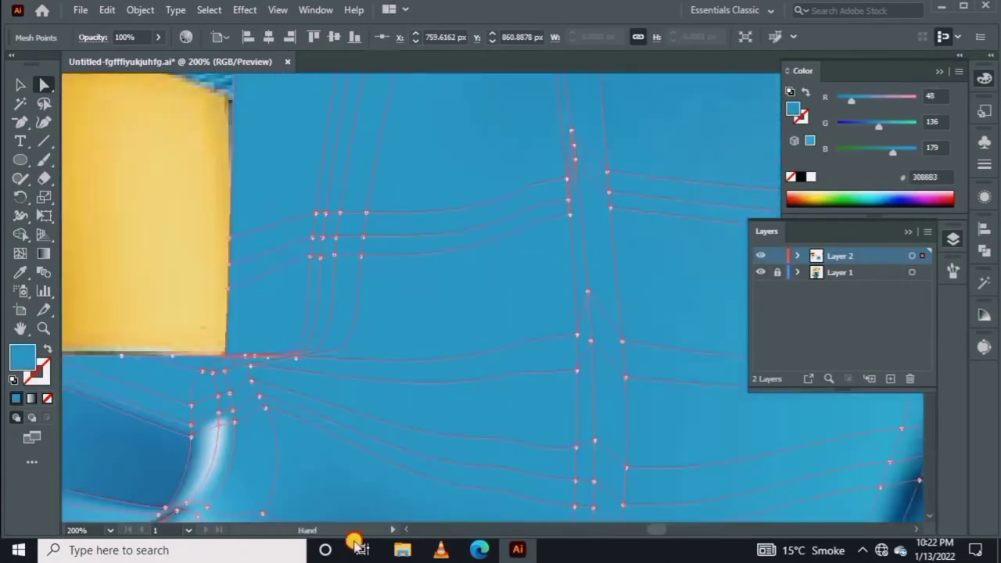
{"action": "key", "text": "ctrl+y"}
Sample a mid blue and a deeper blue for the shaded pocket mesh points
{"action": "scroll", "coordinate": [306, 301], "scroll_direction": "down", "scroll_amount": 3}
{"action": "key", "text": "ctrl+y"}
{"action": "key", "text": "i"}
{"action": "left_click", "coordinate": [395, 182]}
{"action": "left_click", "coordinate": [663, 216]}
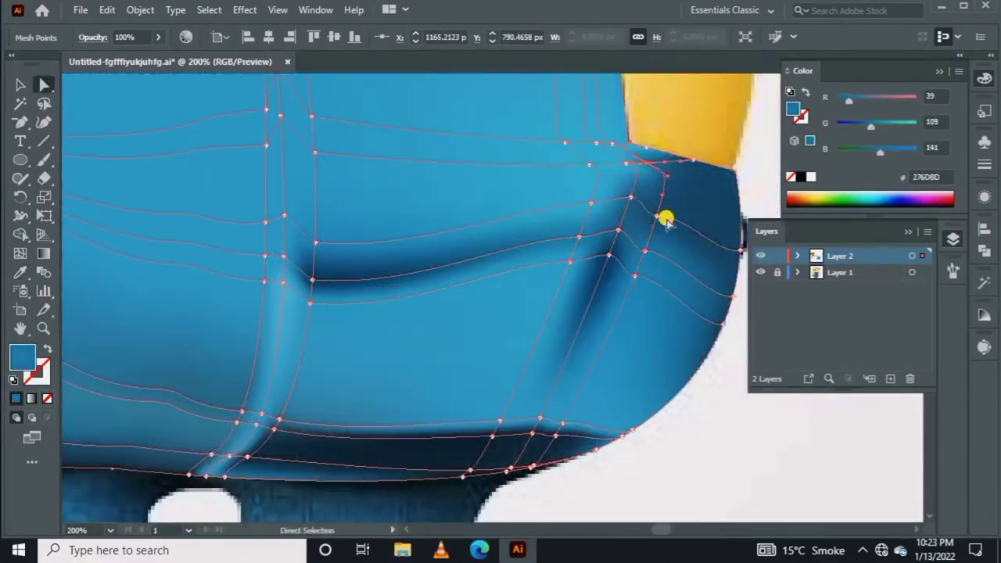
{"action": "scroll", "coordinate": [547, 313], "scroll_direction": "down", "scroll_amount": 3}
{"action": "scroll", "coordinate": [417, 418], "scroll_direction": "up", "scroll_amount": 3}
Reshape the overalls mesh by dragging a mesh point
{"action": "key", "text": "a"}
{"action": "mouse_move", "coordinate": [323, 269]}
{"action": "left_mouse_down"}
{"action": "mouse_move", "coordinate": [286, 352]}
{"action": "mouse_move", "coordinate": [581, 227]}
{"action": "left_mouse_up"}
{"action": "key", "text": "i"}
{"action": "scroll", "coordinate": [480, 369], "scroll_direction": "down", "scroll_amount": 4}
{"action": "scroll", "coordinate": [293, 328], "scroll_direction": "up", "scroll_amount": 3}
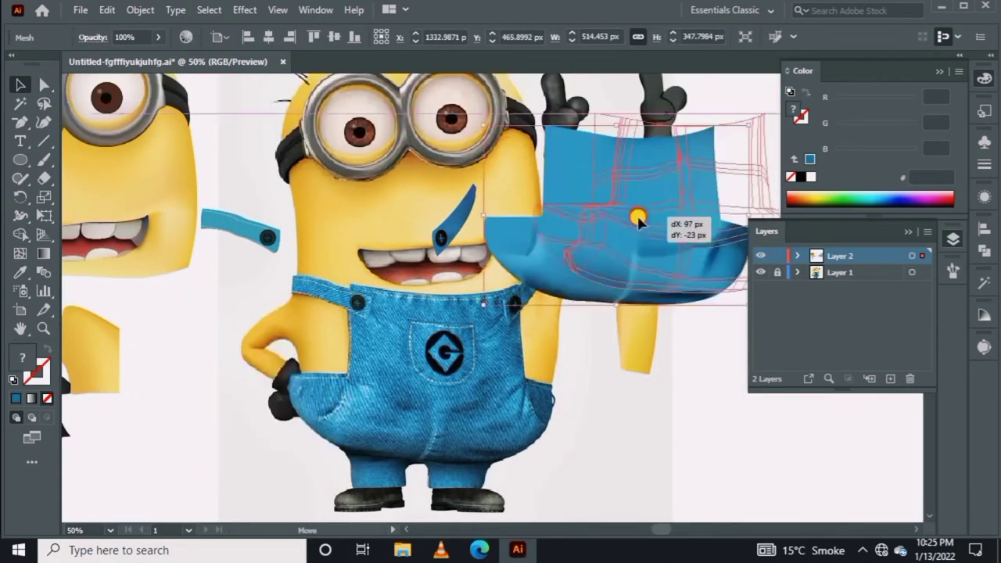
Blend the two diagonal lines beside the overalls into a set of parallel hatch lines
{"action": "key", "text": "p"}
{"action": "right_click", "coordinate": [430, 31]}
{"action": "key", "text": "Escape"}
{"action": "left_click", "coordinate": [375, 426]}
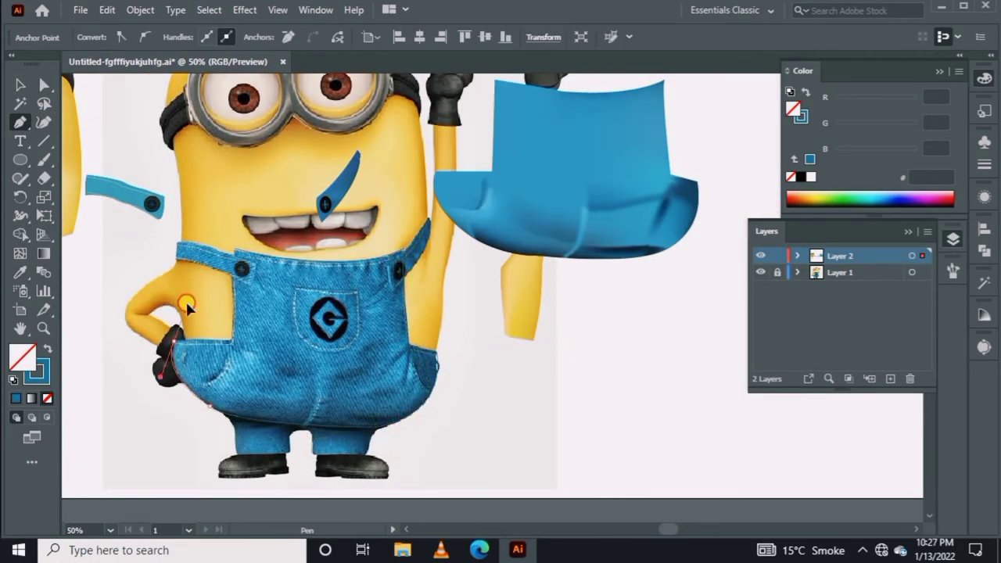
{"action": "scroll", "coordinate": [570, 469], "scroll_direction": "down", "scroll_amount": 4}
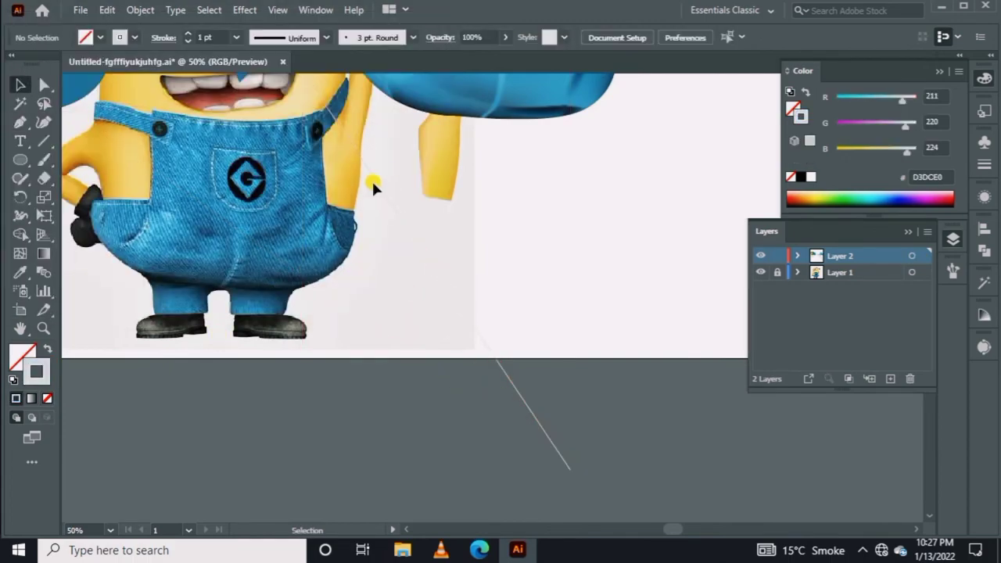
{"action": "double_click", "coordinate": [44, 329]}
{"action": "left_click", "coordinate": [20, 84]}
{"action": "scroll", "coordinate": [469, 274], "scroll_direction": "down", "scroll_amount": 3}
{"action": "left_click_drag", "start_coordinate": [459, 244], "coordinate": [456, 250]}
{"action": "key", "text": "ctrl+alt+b"}
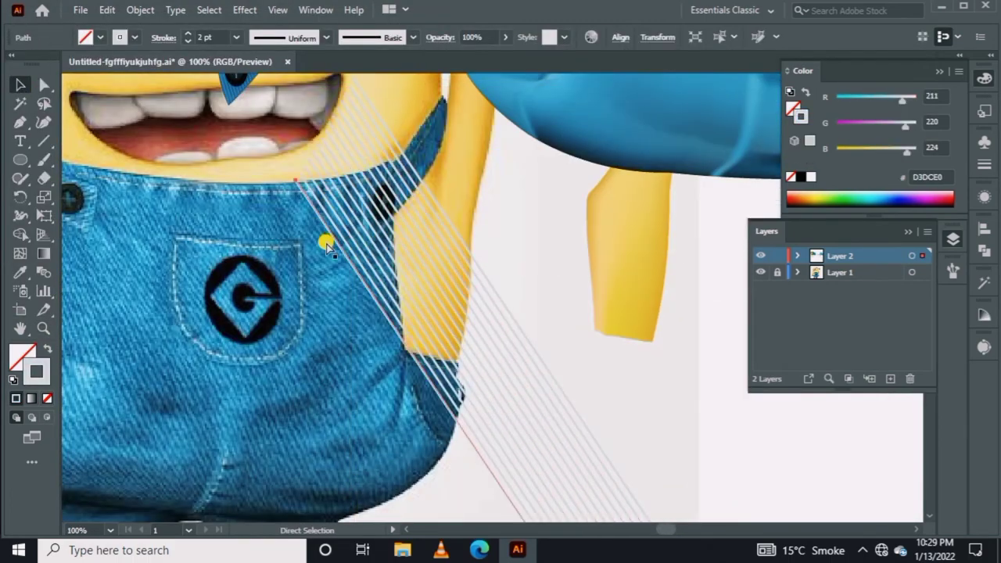
Bring an overalls copy above the hatch lines and clip the hatches to it
{"action": "left_click", "coordinate": [44, 329]}
{"action": "key", "text": "ctrl+minus"}
{"action": "key", "text": "ctrl+minus"}
{"action": "key", "text": "ctrl+minus"}
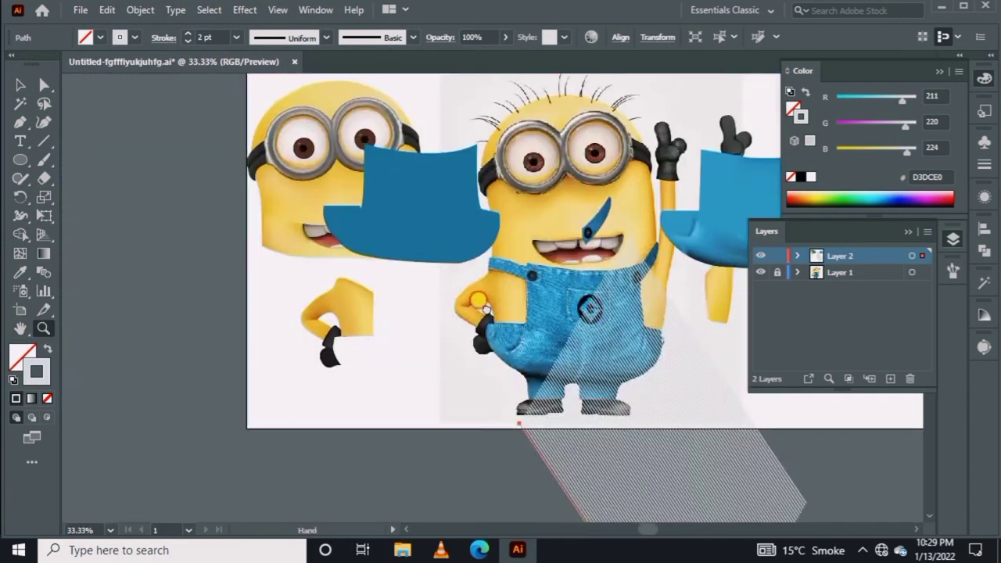
{"action": "key", "text": "ctrl+minus"}
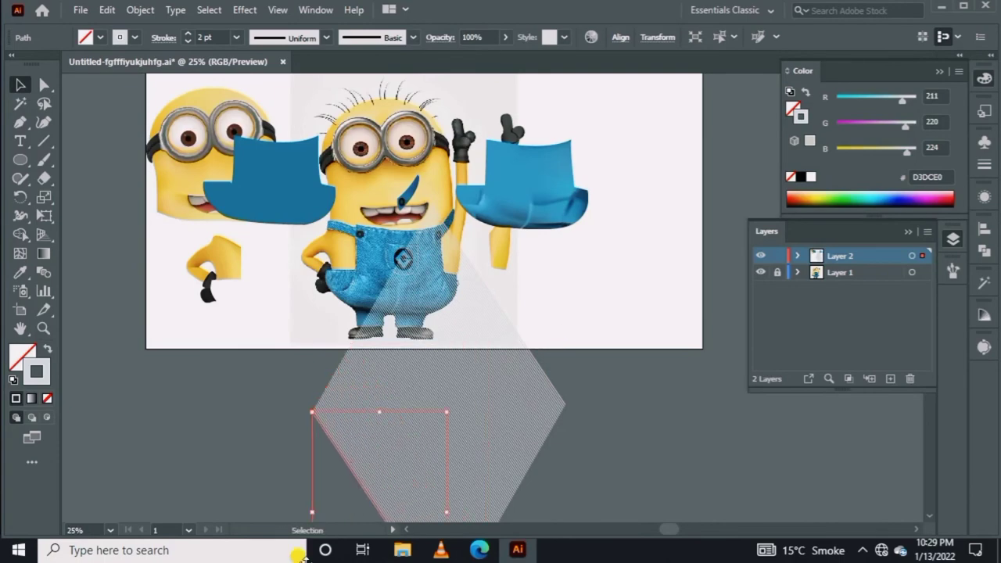
{"action": "mouse_move", "coordinate": [266, 180]}
{"action": "left_mouse_down"}
{"action": "mouse_move", "coordinate": [438, 380]}
{"action": "mouse_move", "coordinate": [552, 191]}
{"action": "left_mouse_up"}
{"action": "right_click", "coordinate": [438, 380]}
{"action": "left_click", "coordinate": [632, 297]}
{"action": "right_click", "coordinate": [469, 391]}
{"action": "left_click", "coordinate": [514, 277]}
Set the hatched piece to 46% opacity and move it onto the minion's overalls
{"action": "right_click", "coordinate": [552, 191]}
{"action": "key", "text": "ctrl+shift+F10"}
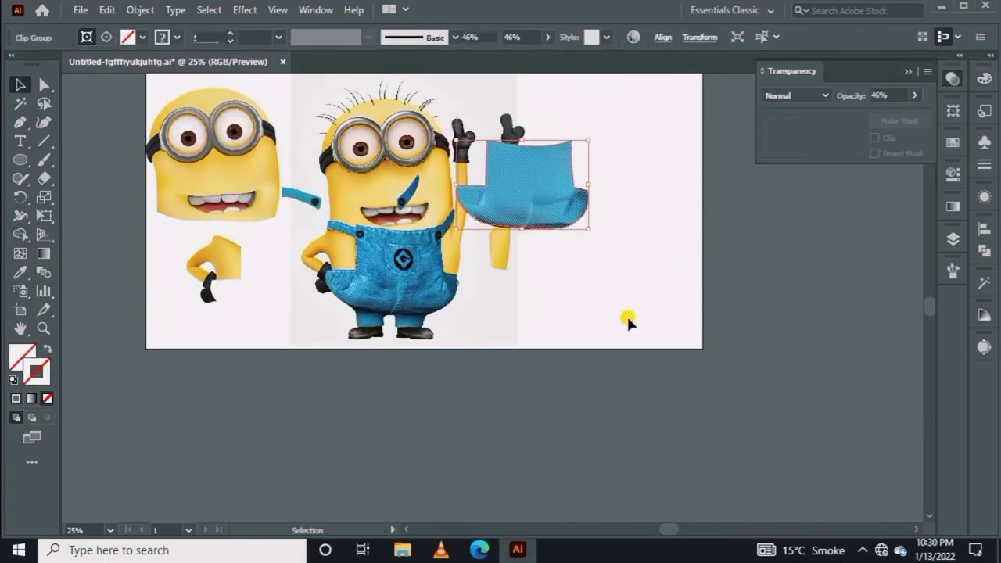
{"action": "left_click", "coordinate": [627, 322]}
{"action": "key", "text": "ctrl+plus"}
{"action": "key", "text": "ctrl+plus"}
{"action": "mouse_move", "coordinate": [544, 273]}
{"action": "left_mouse_down"}
{"action": "mouse_move", "coordinate": [380, 351]}
{"action": "mouse_move", "coordinate": [380, 334]}
{"action": "mouse_move", "coordinate": [336, 366]}
{"action": "left_mouse_up"}
Ungroup the hatched overalls artwork and select the overlapping overalls pieces
{"action": "left_click", "coordinate": [556, 364]}
{"action": "key", "text": "ctrl+plus"}
{"action": "key", "text": "ctrl+plus"}
{"action": "left_click", "coordinate": [447, 286]}
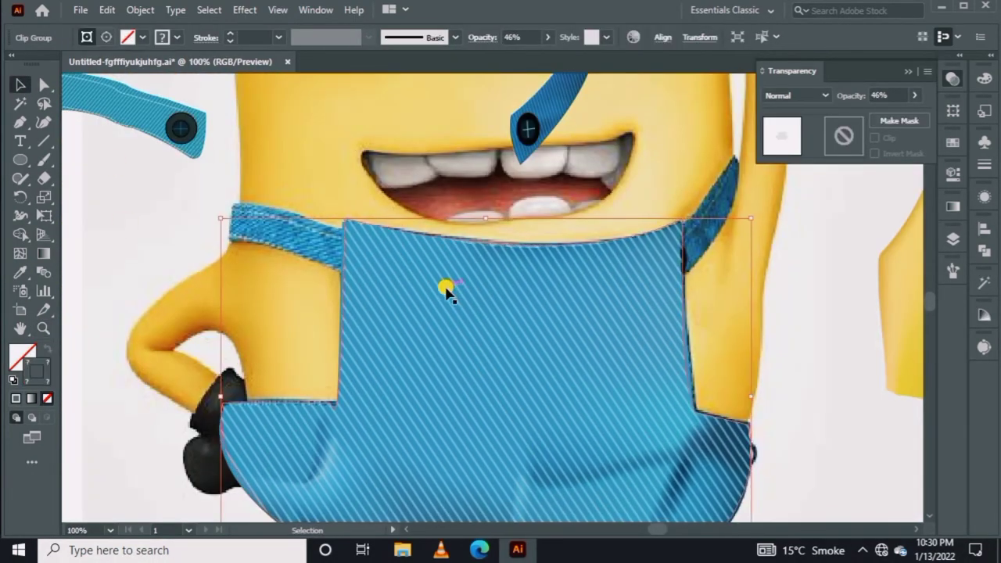
{"action": "left_click_drag", "start_coordinate": [446, 286], "coordinate": [547, 217]}
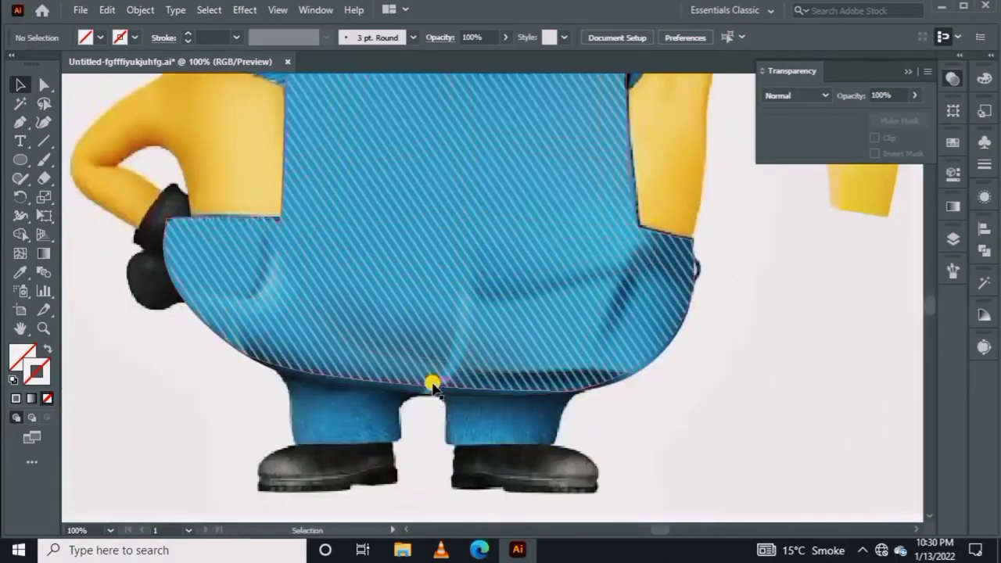
{"action": "right_click", "coordinate": [427, 278]}
{"action": "left_click", "coordinate": [473, 133]}
{"action": "left_click_drag", "start_coordinate": [428, 395], "coordinate": [648, 487]}
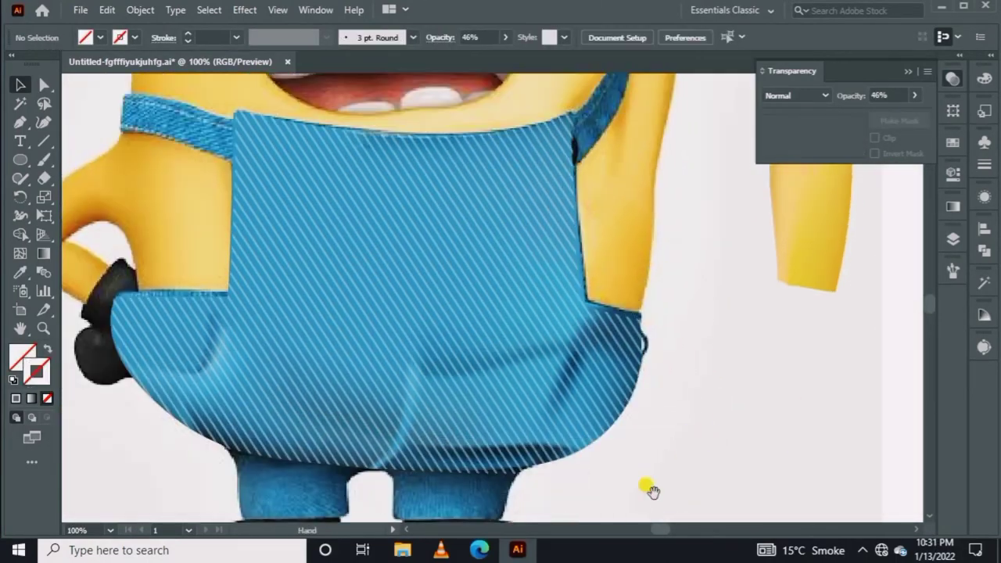
{"action": "mouse_move", "coordinate": [740, 383]}
{"action": "left_mouse_down"}
{"action": "mouse_move", "coordinate": [645, 313]}
{"action": "mouse_move", "coordinate": [792, 206]}
{"action": "left_mouse_up"}
{"action": "left_click", "coordinate": [545, 279]}
{"action": "right_click", "coordinate": [618, 339]}
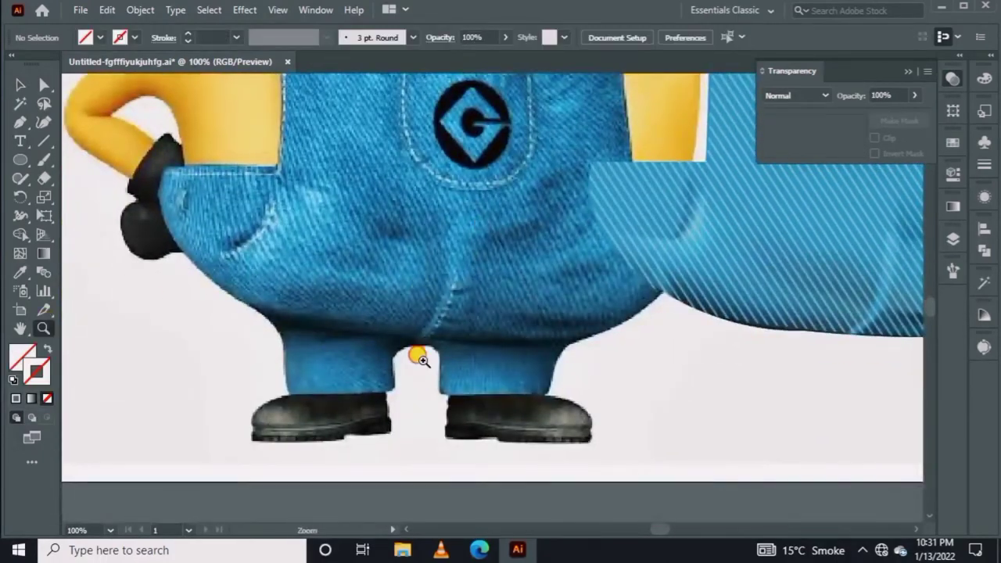
Begin a curved pen outline of the minion's left trouser leg
{"action": "left_click", "coordinate": [419, 357]}
{"action": "left_click", "coordinate": [216, 172]}
{"action": "left_click_drag", "start_coordinate": [256, 232], "coordinate": [254, 266]}
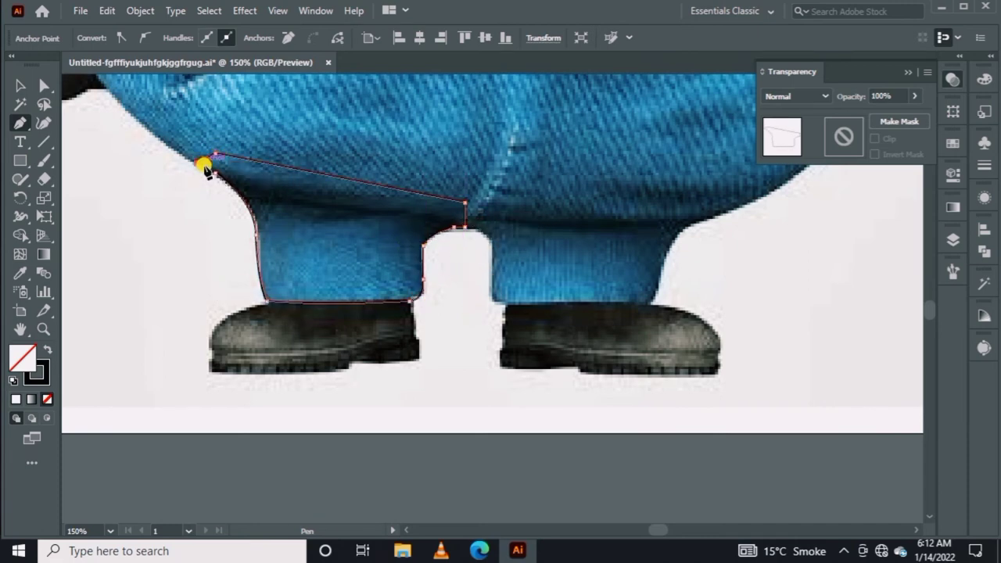
Finish the left leg outline and adjust its mesh points in Outline view
{"action": "left_click", "coordinate": [254, 210]}
{"action": "key", "text": "ctrl+y"}
{"action": "key", "text": "F7"}
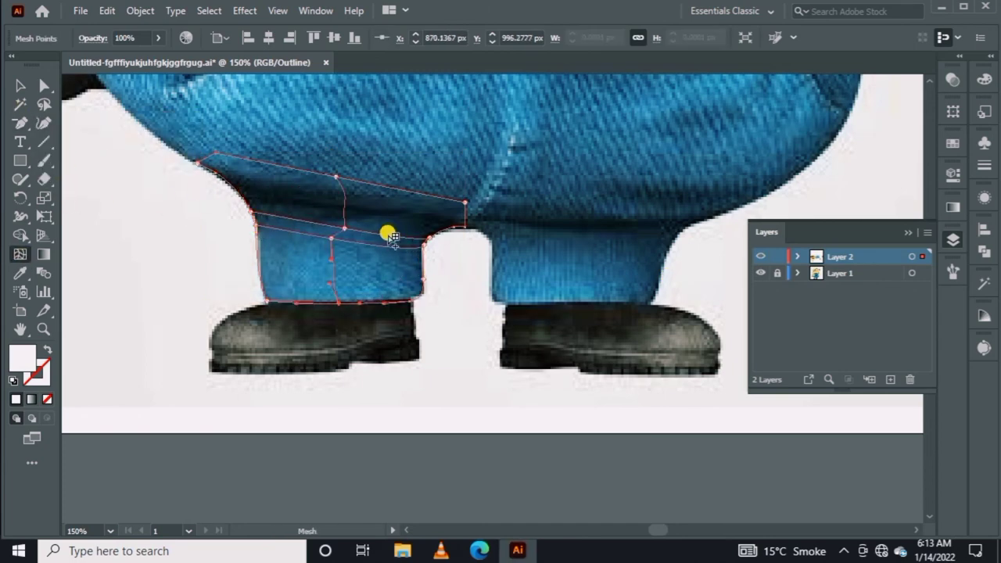
{"action": "key", "text": "a"}
{"action": "scroll", "coordinate": [98, 108], "scroll_direction": "up", "scroll_amount": 1}
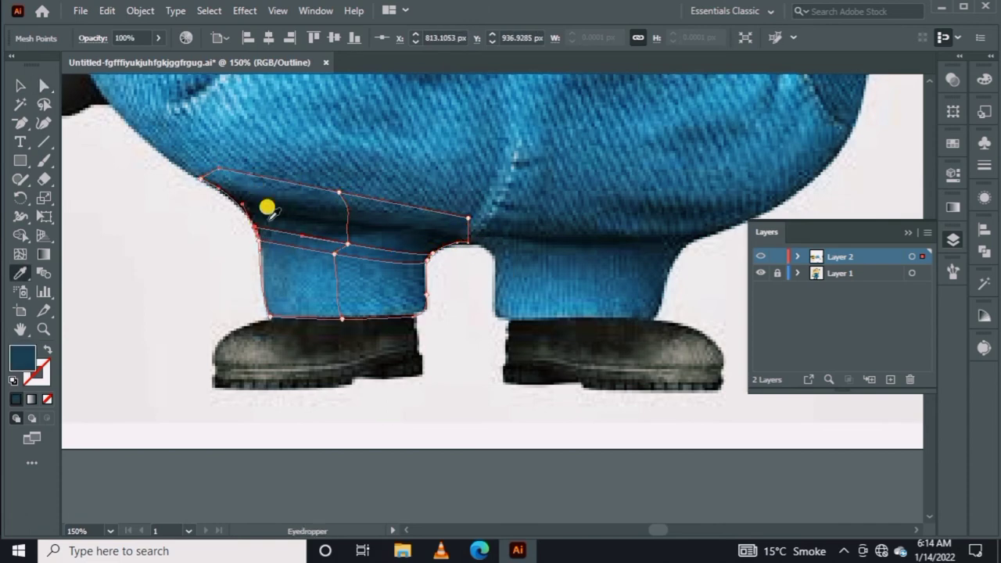
{"action": "key", "text": "a"}
{"action": "left_click", "coordinate": [422, 268]}
{"action": "left_click", "coordinate": [469, 424]}
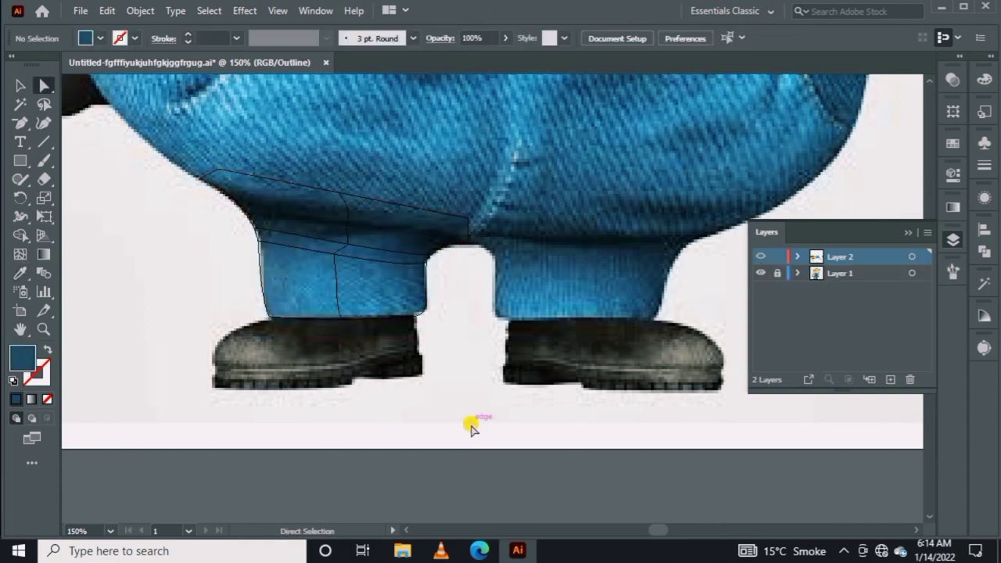
Outline the right trouser leg with a curved outer edge and top
{"action": "key", "text": "p"}
{"action": "left_click", "coordinate": [305, 254]}
{"action": "left_click_drag", "start_coordinate": [332, 299], "coordinate": [336, 334]}
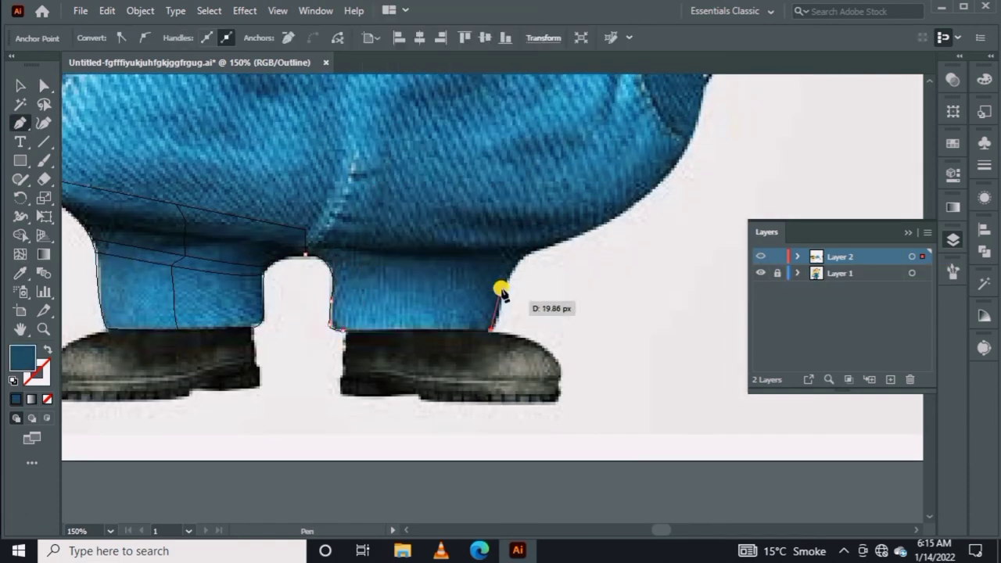
{"action": "left_click_drag", "start_coordinate": [337, 270], "coordinate": [361, 278]}
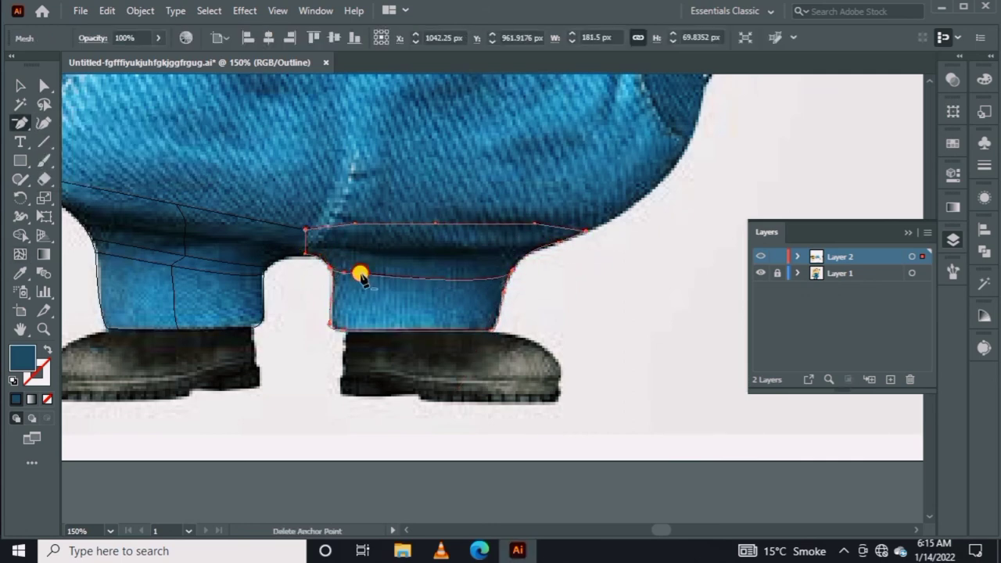
Sample a darker blue into a right-leg mesh patch, then move the mesh up ~165 px
{"action": "left_click", "coordinate": [415, 238]}
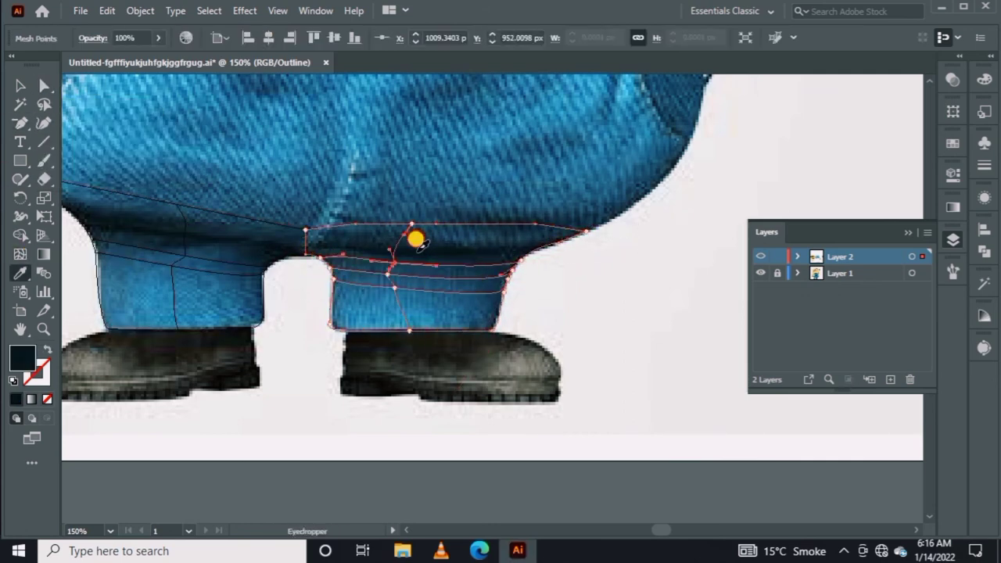
{"action": "key", "text": "i"}
{"action": "left_click", "coordinate": [334, 266]}
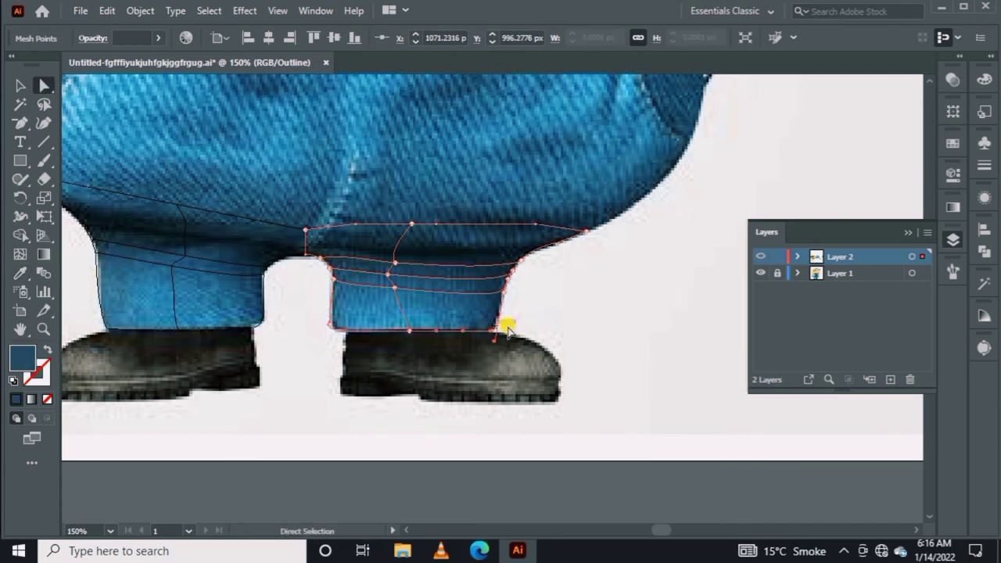
{"action": "key", "text": "ctrl+y"}
{"action": "key", "text": "v"}
{"action": "left_click_drag", "start_coordinate": [509, 328], "coordinate": [504, 178]}
Trace the top edge of the boot and remove the outline's fill
{"action": "left_click", "coordinate": [199, 357]}
{"action": "left_click", "coordinate": [311, 355]}
{"action": "left_click", "coordinate": [339, 352]}
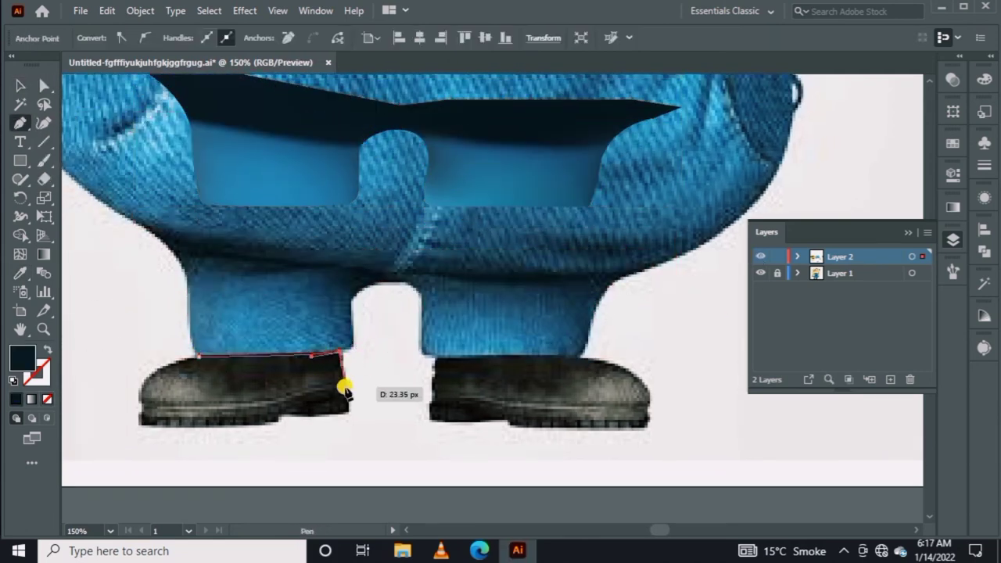
{"action": "key", "text": "slash"}
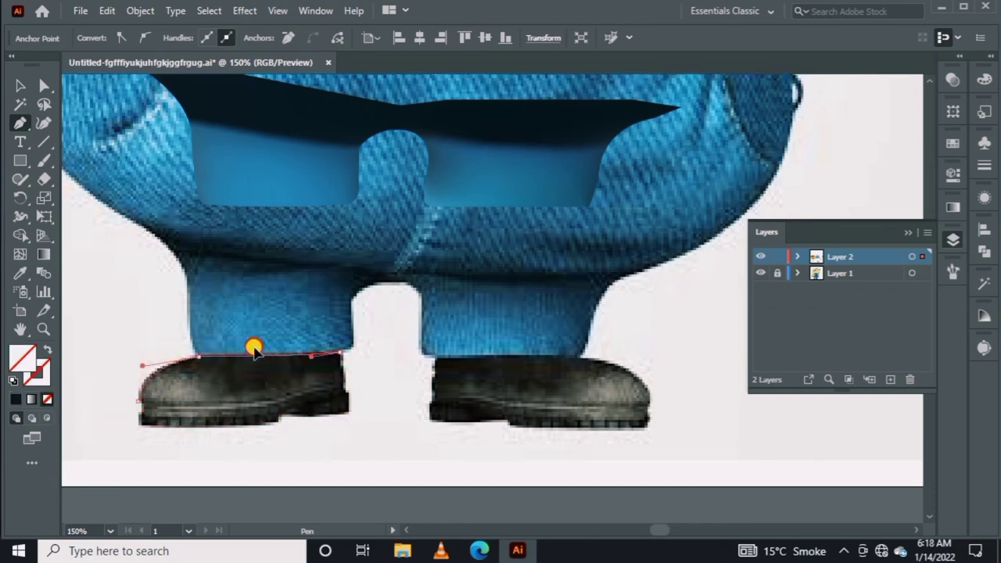
Undo an unwanted mesh on the boot and zoom in closer on it
{"action": "left_click", "coordinate": [347, 387]}
{"action": "right_click", "coordinate": [347, 387]}
{"action": "left_click", "coordinate": [380, 227]}
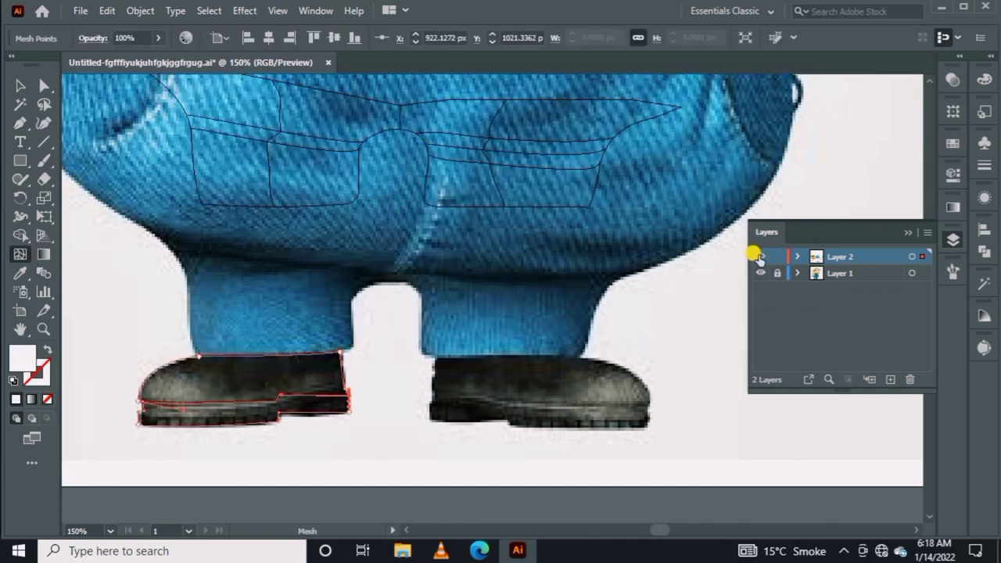
{"action": "key", "text": "ctrl+plus"}
{"action": "key", "text": "ctrl+plus"}
{"action": "key", "text": "ctrl+plus"}
{"action": "key", "text": "ctrl+y"}
{"action": "left_click", "coordinate": [21, 254]}
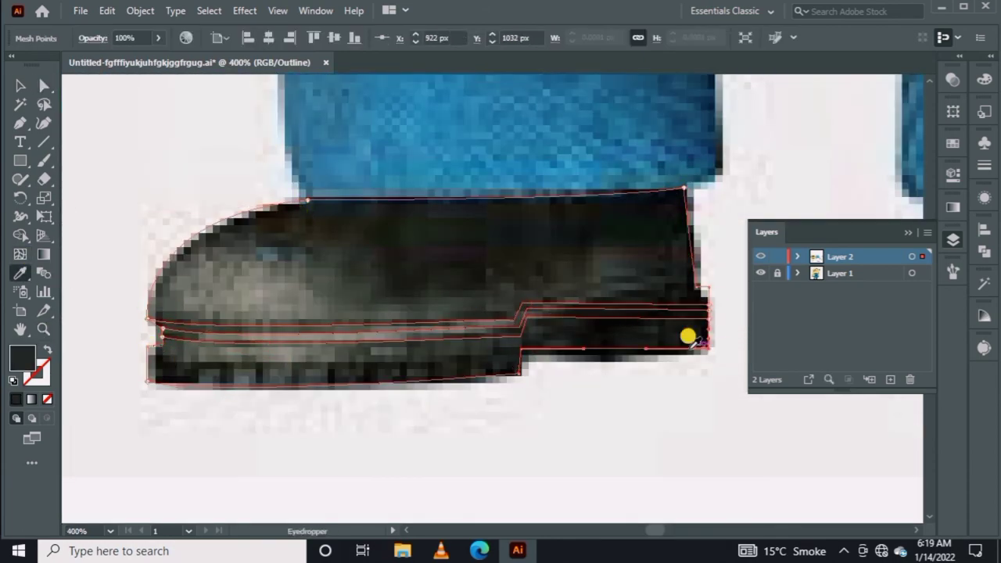
{"action": "key", "text": "ctrl+y"}
{"action": "right_click", "coordinate": [406, 201]}
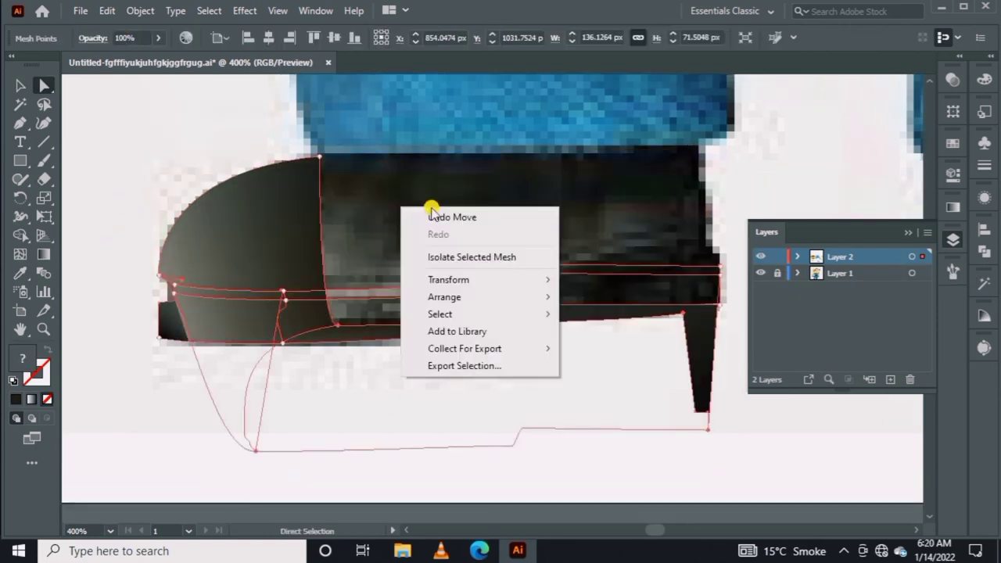
{"action": "key", "text": "Escape"}
{"action": "scroll", "coordinate": [391, 390], "scroll_direction": "down", "scroll_amount": 3}
Add three mesh lines across the boot and sample a darker tone into the heel
{"action": "key", "text": "u"}
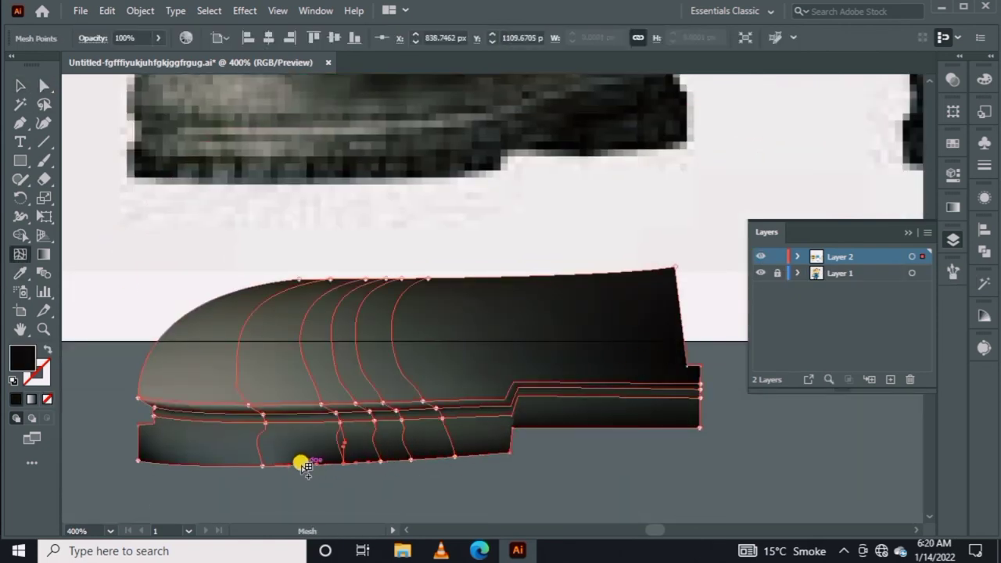
{"action": "left_click", "coordinate": [302, 465]}
{"action": "left_click", "coordinate": [196, 465]}
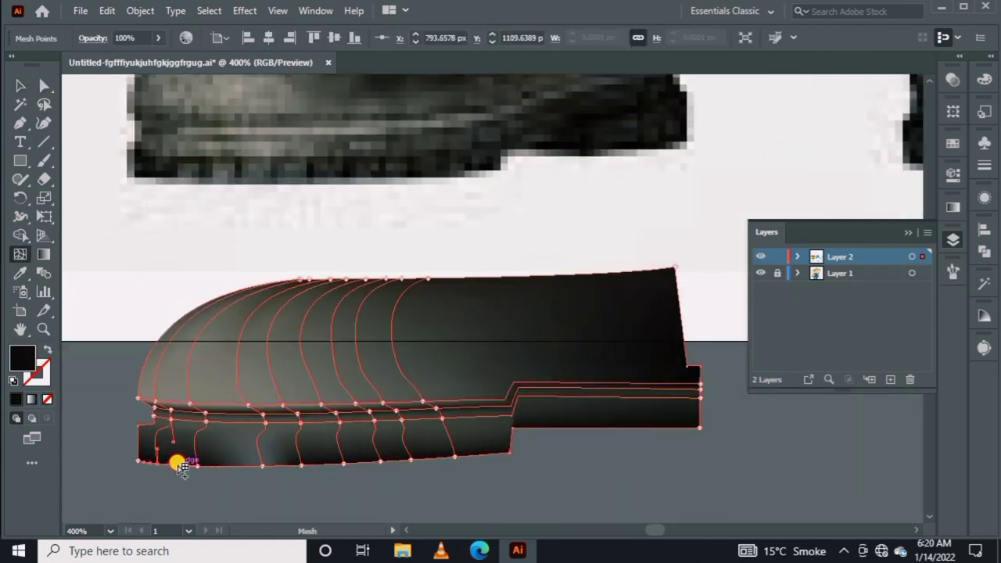
{"action": "left_click", "coordinate": [423, 458]}
{"action": "scroll", "coordinate": [404, 425], "scroll_direction": "right", "scroll_amount": 3}
{"action": "key", "text": "i"}
{"action": "left_click", "coordinate": [512, 420]}
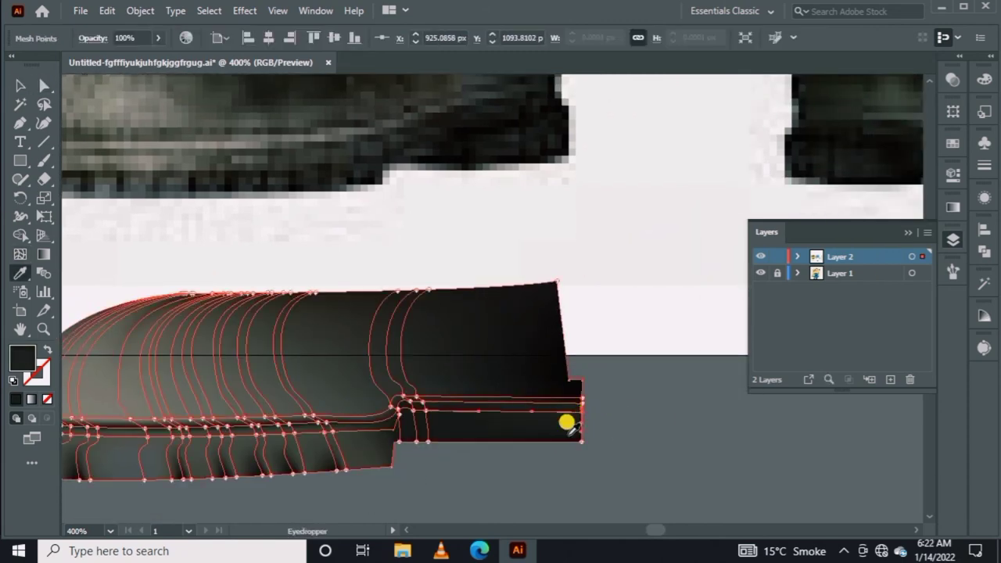
Reflect a copy of the boot horizontally and place it under the right leg
{"action": "key", "text": "ctrl+minus"}
{"action": "key", "text": "ctrl+minus"}
{"action": "key", "text": "ctrl+minus"}
{"action": "key", "text": "u"}
{"action": "key", "text": "v"}
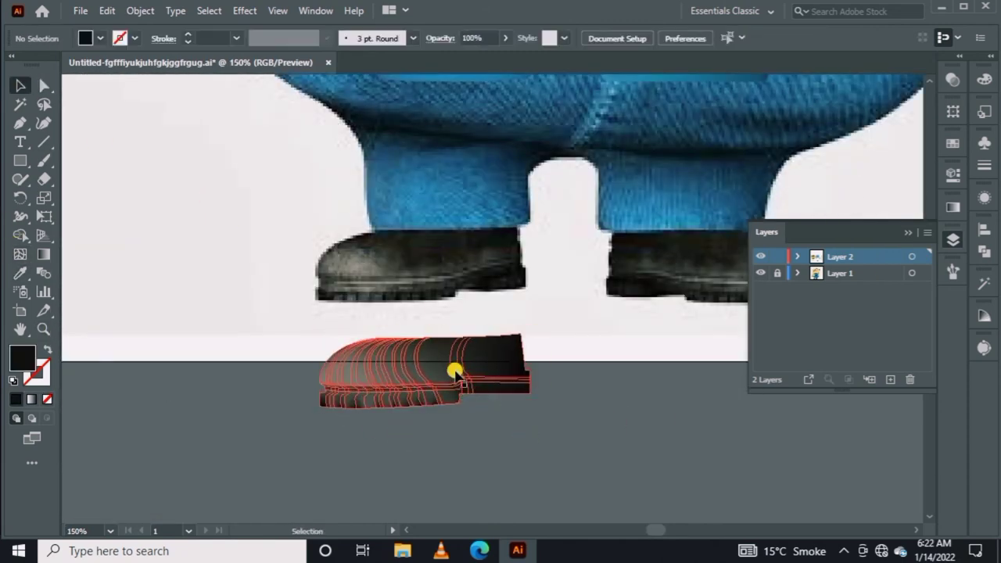
{"action": "right_click", "coordinate": [453, 368]}
{"action": "left_click", "coordinate": [677, 340]}
{"action": "scroll", "coordinate": [480, 458], "scroll_direction": "left", "scroll_amount": 5}
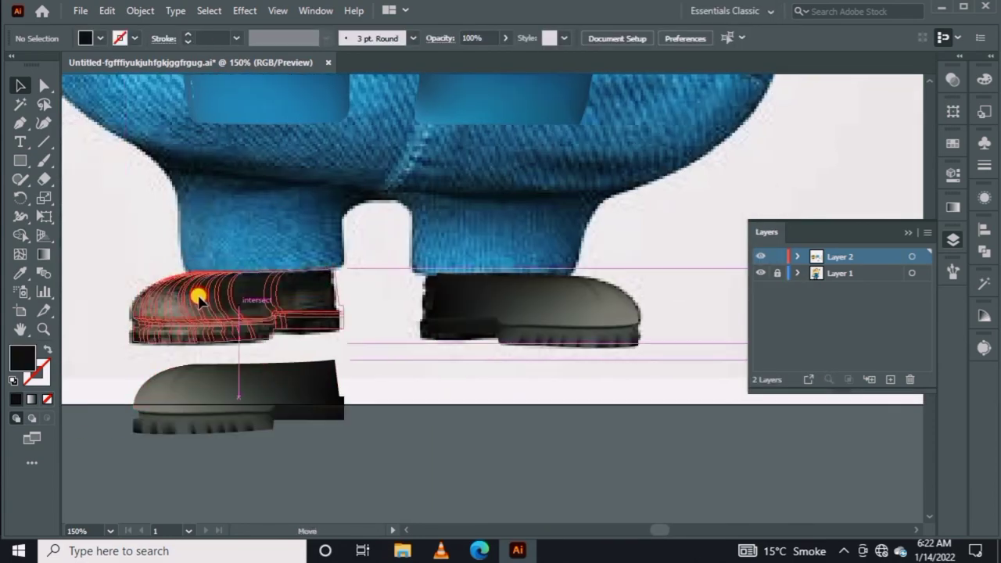
{"action": "left_click_drag", "start_coordinate": [509, 313], "coordinate": [639, 349]}
{"action": "key", "text": "ctrl+shift+a"}
Draw the bib pocket edge with a dashed stroke, then start tracing the G logo
{"action": "key", "text": "p"}
{"action": "key", "text": "ctrl+minus"}
{"action": "key", "text": "ctrl+minus"}
{"action": "key", "text": "ctrl+minus"}
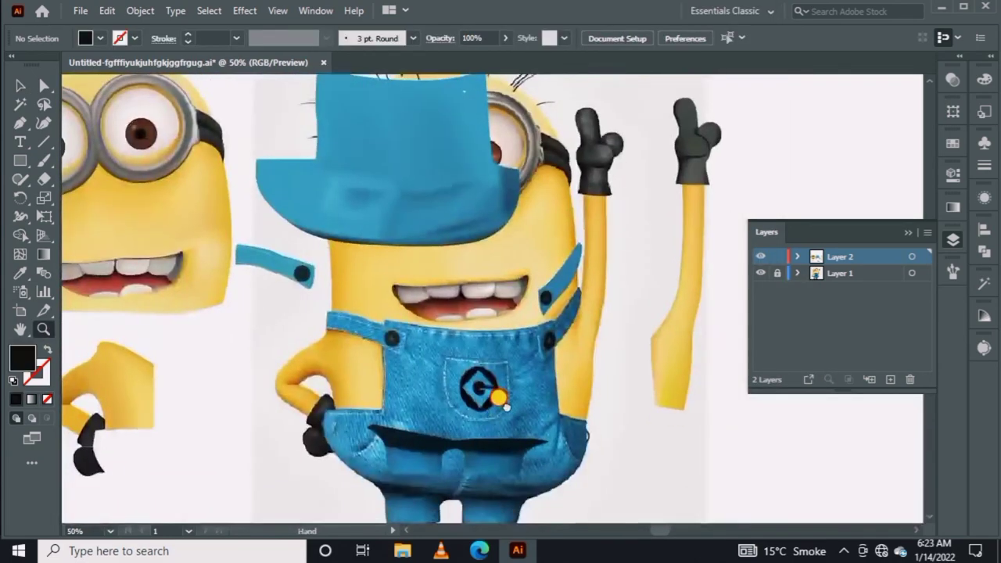
{"action": "scroll", "coordinate": [496, 398], "scroll_direction": "up", "scroll_amount": 3}
{"action": "left_click_drag", "start_coordinate": [486, 234], "coordinate": [49, 356]}
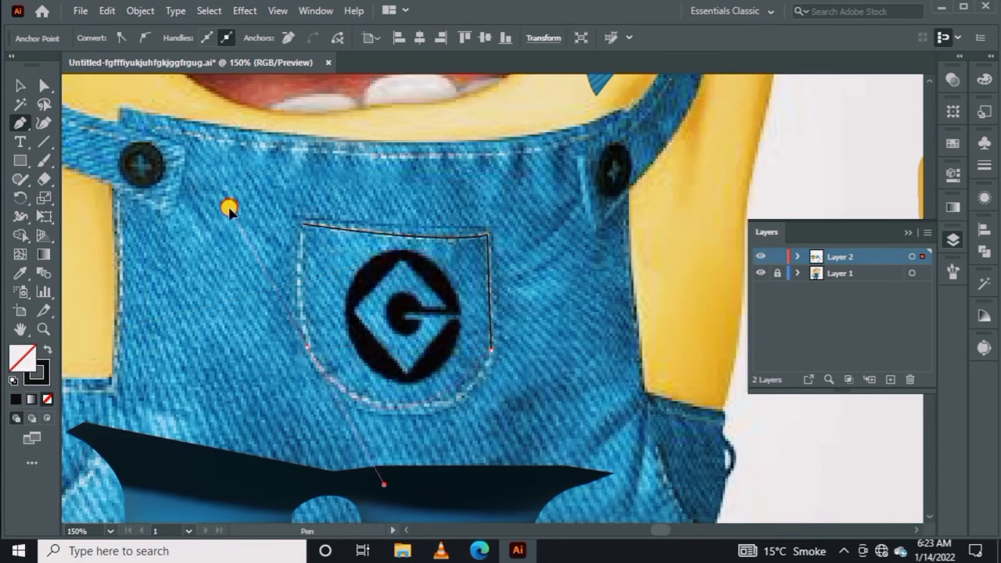
{"action": "left_click", "coordinate": [631, 195]}
{"action": "left_click", "coordinate": [638, 216]}
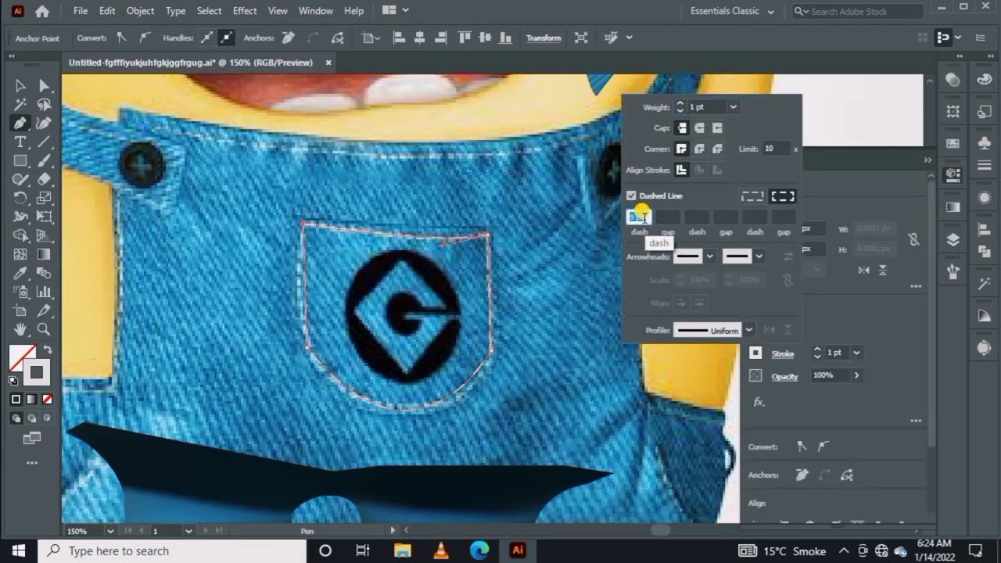
{"action": "key", "text": "Return"}
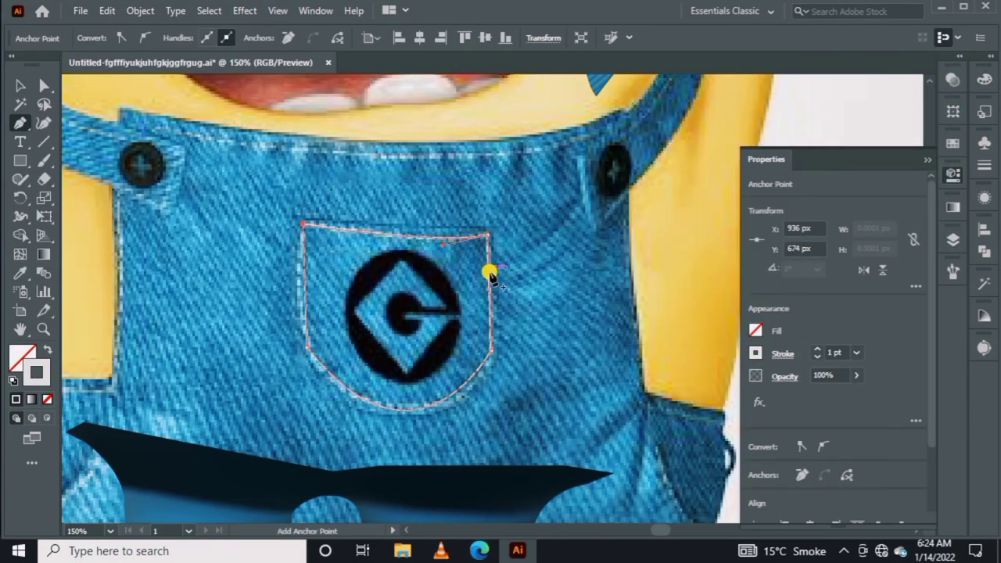
{"action": "key", "text": "ctrl+shift+F10"}
{"action": "left_click", "coordinate": [23, 85]}
{"action": "key", "text": "p"}
{"action": "left_click", "coordinate": [405, 276]}
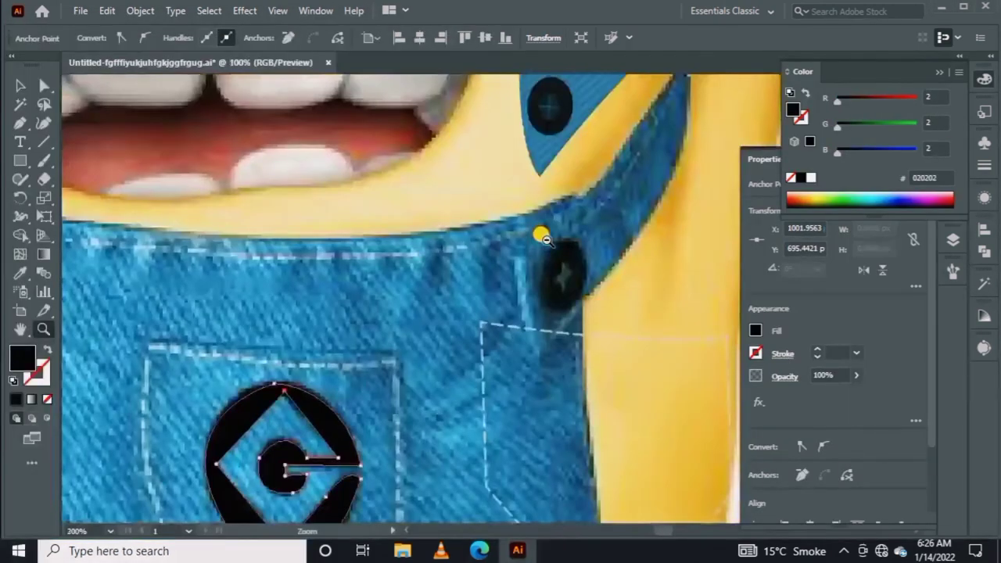
Move the traced minion group and pull a strap piece out to the side
{"action": "scroll", "coordinate": [463, 275], "scroll_direction": "down", "scroll_amount": 5}
{"action": "key", "text": "v"}
{"action": "left_click", "coordinate": [339, 284]}
{"action": "left_click_drag", "start_coordinate": [435, 440], "coordinate": [495, 319]}
{"action": "scroll", "coordinate": [492, 264], "scroll_direction": "up", "scroll_amount": 1}
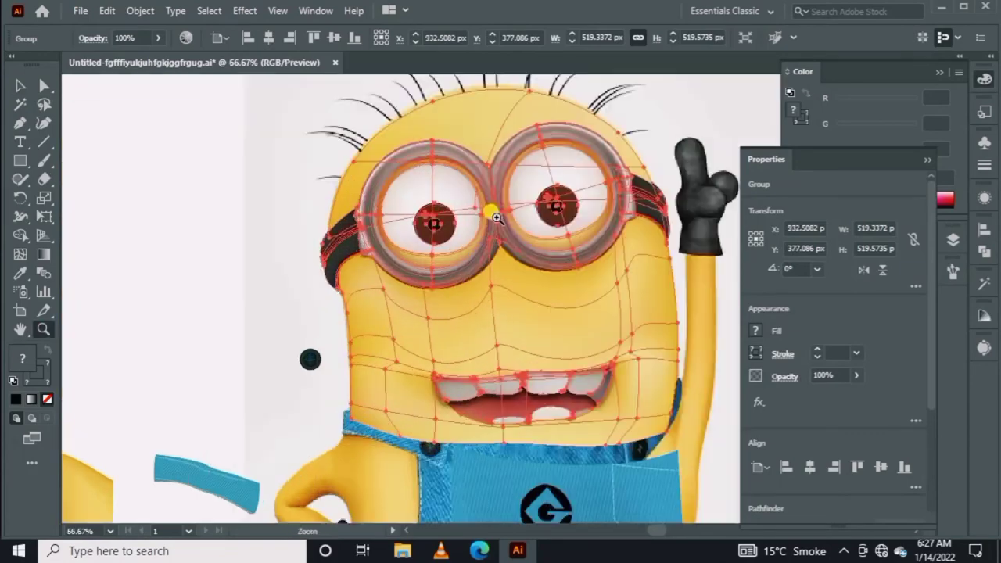
{"action": "scroll", "coordinate": [380, 319], "scroll_direction": "up", "scroll_amount": 1}
{"action": "scroll", "coordinate": [430, 376], "scroll_direction": "down", "scroll_amount": 3}
{"action": "left_click", "coordinate": [475, 425]}
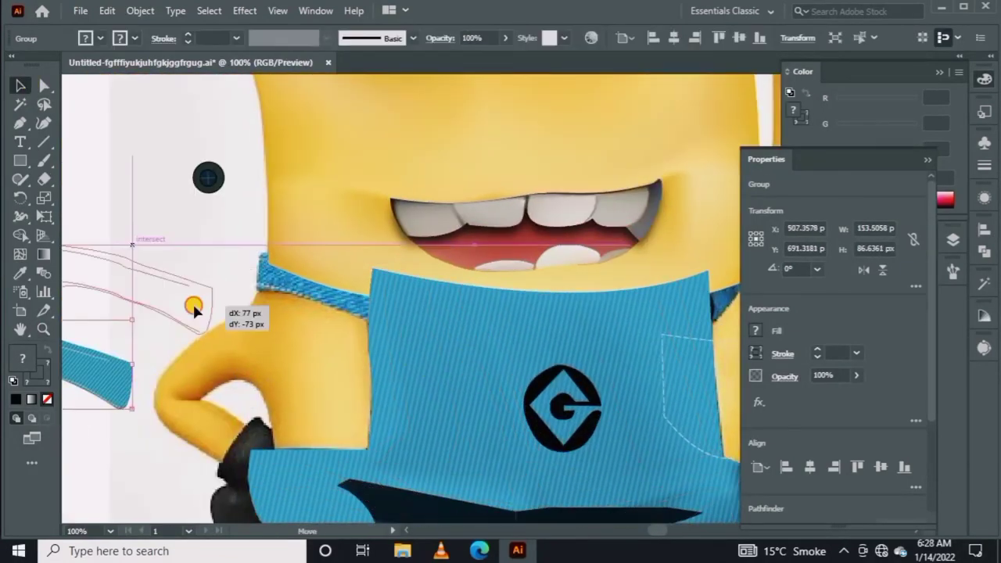
{"action": "left_click_drag", "start_coordinate": [290, 334], "coordinate": [643, 351]}
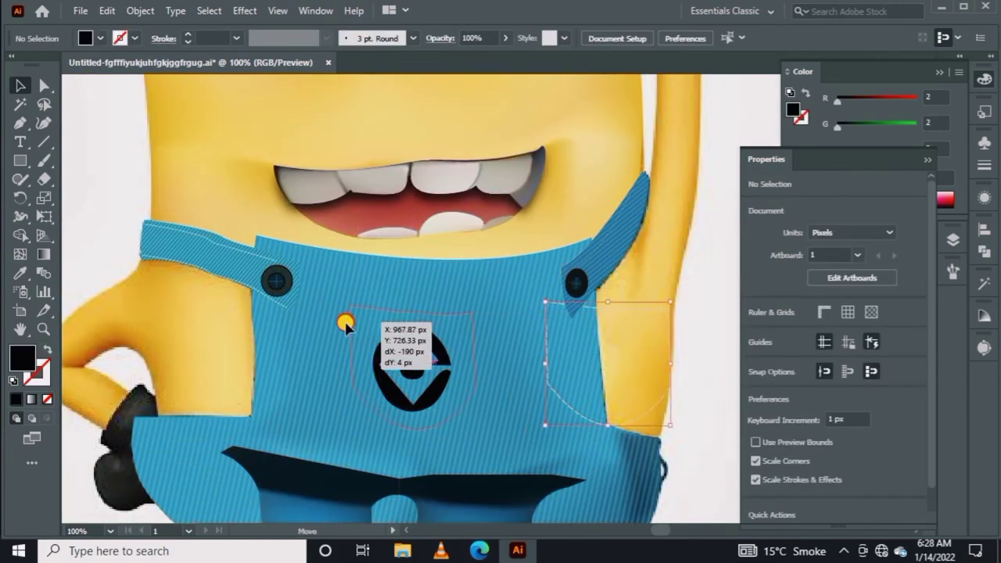
Send the waist-and-legs mesh to the back, behind the bib and straps
{"action": "scroll", "coordinate": [414, 383], "scroll_direction": "down", "scroll_amount": 4}
{"action": "left_click", "coordinate": [331, 324]}
{"action": "right_click", "coordinate": [331, 407]}
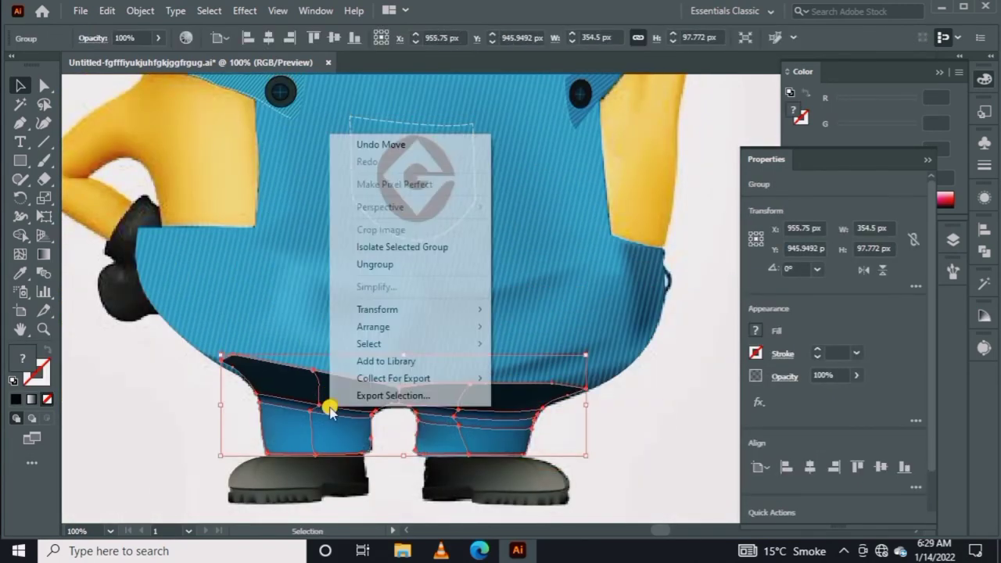
{"action": "left_click", "coordinate": [558, 351]}
Check the arm and overalls groups, then deselect and zoom out to review the page
{"action": "scroll", "coordinate": [505, 341], "scroll_direction": "up", "scroll_amount": 5}
{"action": "left_click", "coordinate": [582, 391]}
{"action": "scroll", "coordinate": [586, 438], "scroll_direction": "up", "scroll_amount": 5}
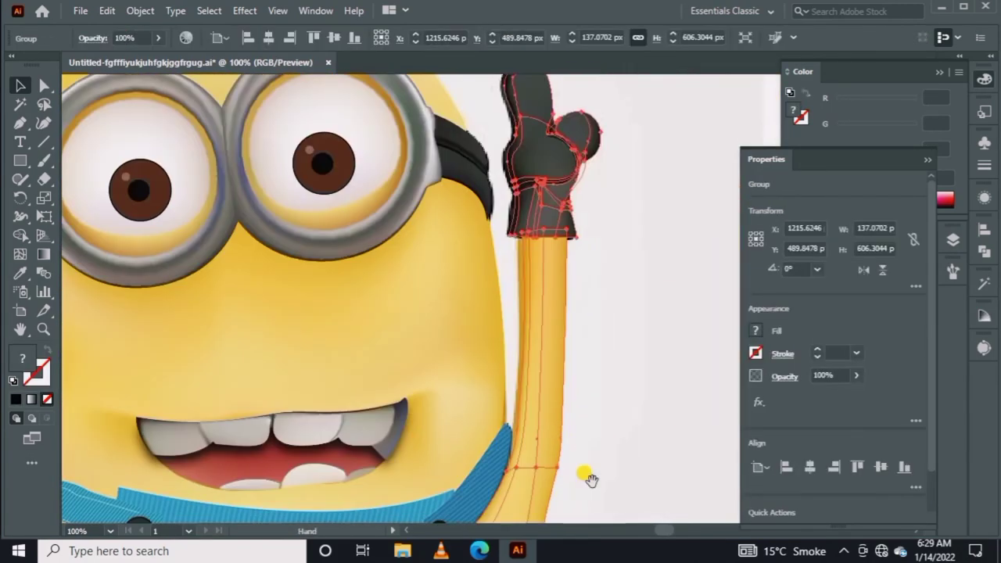
{"action": "scroll", "coordinate": [585, 438], "scroll_direction": "left", "scroll_amount": 5}
{"action": "left_click", "coordinate": [653, 310]}
{"action": "key", "text": "ctrl+shift+a"}
{"action": "key", "text": "z"}
{"action": "left_click", "coordinate": [632, 293], "text": "alt"}
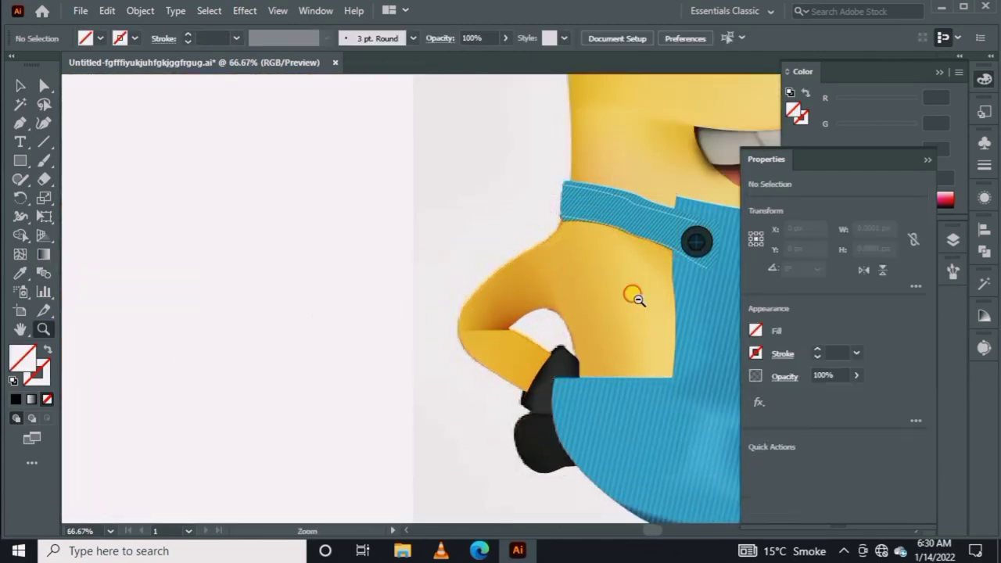
{"action": "left_click", "coordinate": [413, 469], "text": "alt"}
{"action": "left_click", "coordinate": [344, 267]}
Draw the first three hair strands as curved 3 pt strokes from root to tip
{"action": "left_click", "coordinate": [464, 229]}
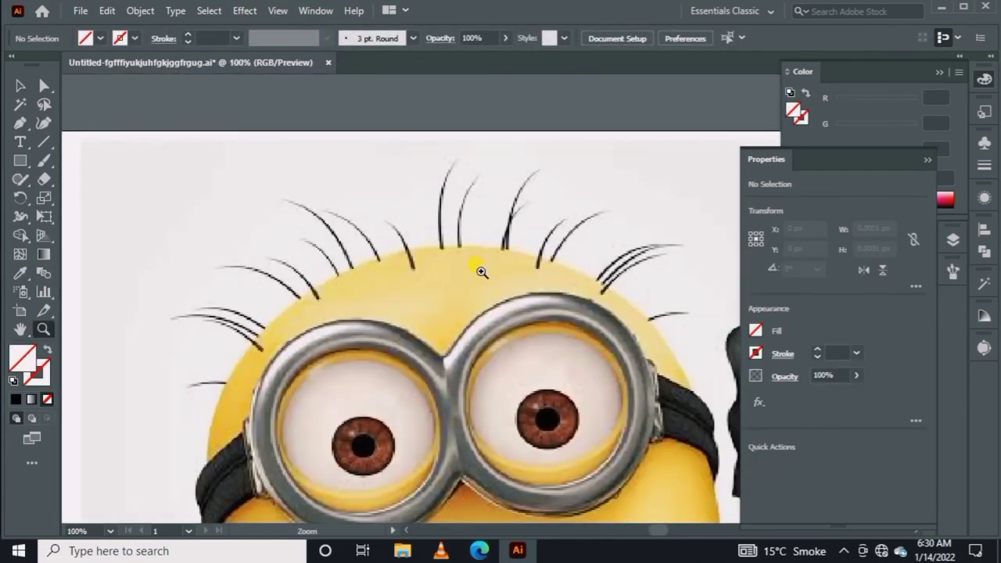
{"action": "key", "text": "p"}
{"action": "left_click", "coordinate": [442, 245]}
{"action": "left_click_drag", "start_coordinate": [454, 164], "coordinate": [475, 141]}
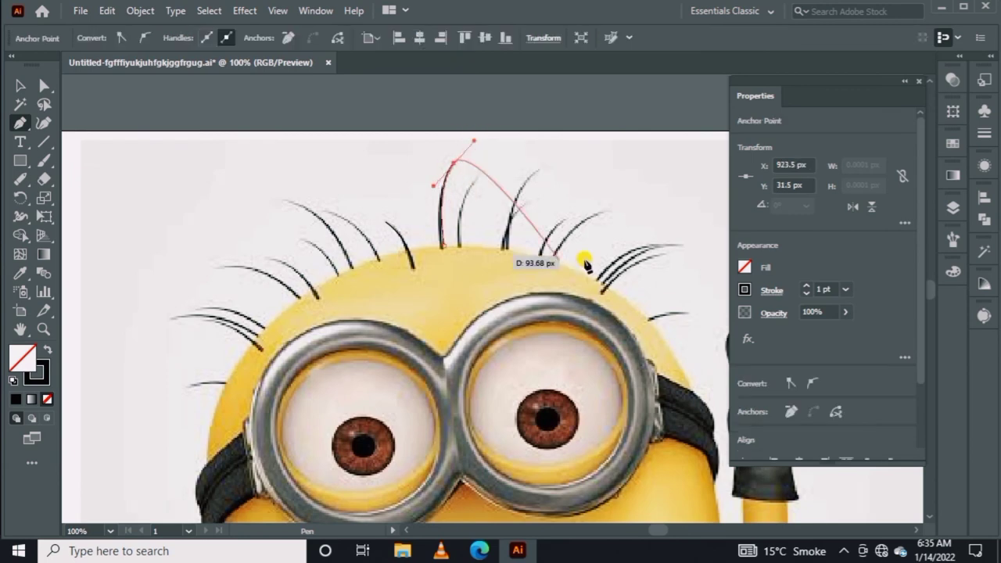
{"action": "key", "text": "Escape"}
{"action": "left_click", "coordinate": [507, 249]}
{"action": "left_click_drag", "start_coordinate": [537, 174], "coordinate": [534, 168]}
{"action": "key", "text": "Escape"}
{"action": "left_click", "coordinate": [537, 266]}
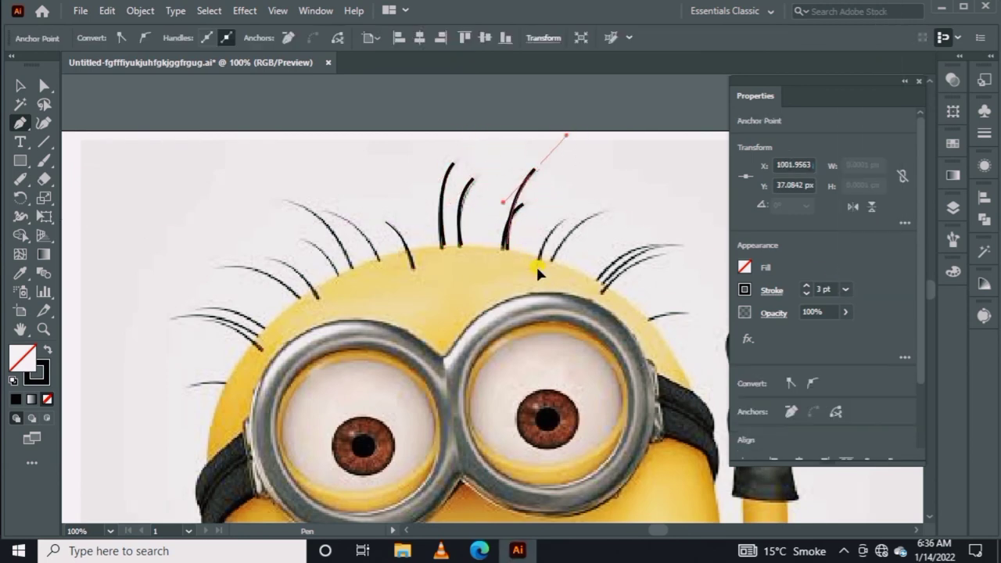
{"action": "left_click_drag", "start_coordinate": [603, 204], "coordinate": [608, 210]}
{"action": "key", "text": "Escape"}
Draw further hair strands on the right and left sides of the head
{"action": "left_click", "coordinate": [596, 278]}
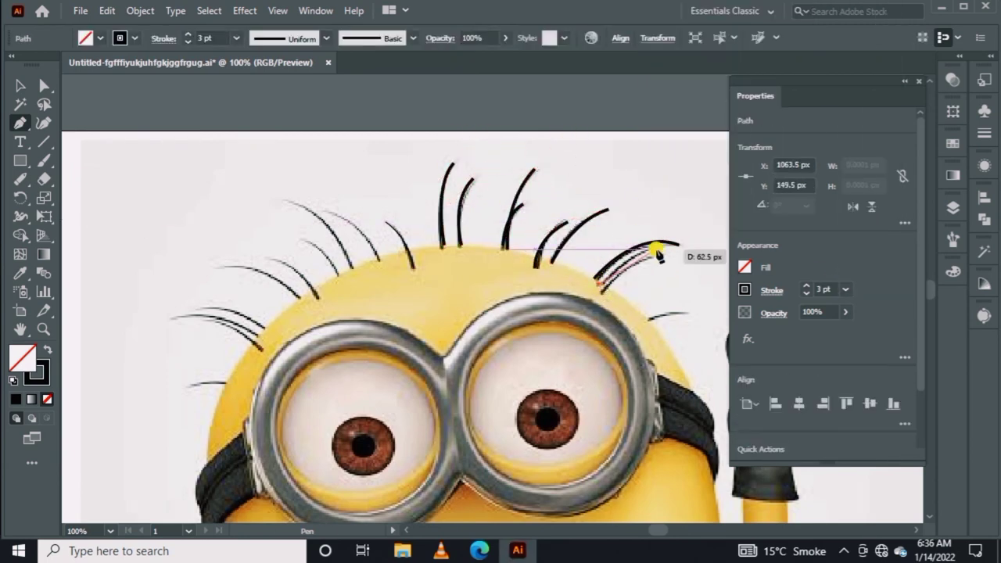
{"action": "left_click_drag", "start_coordinate": [680, 250], "coordinate": [696, 261]}
{"action": "left_click", "coordinate": [668, 254]}
{"action": "key", "text": "Escape"}
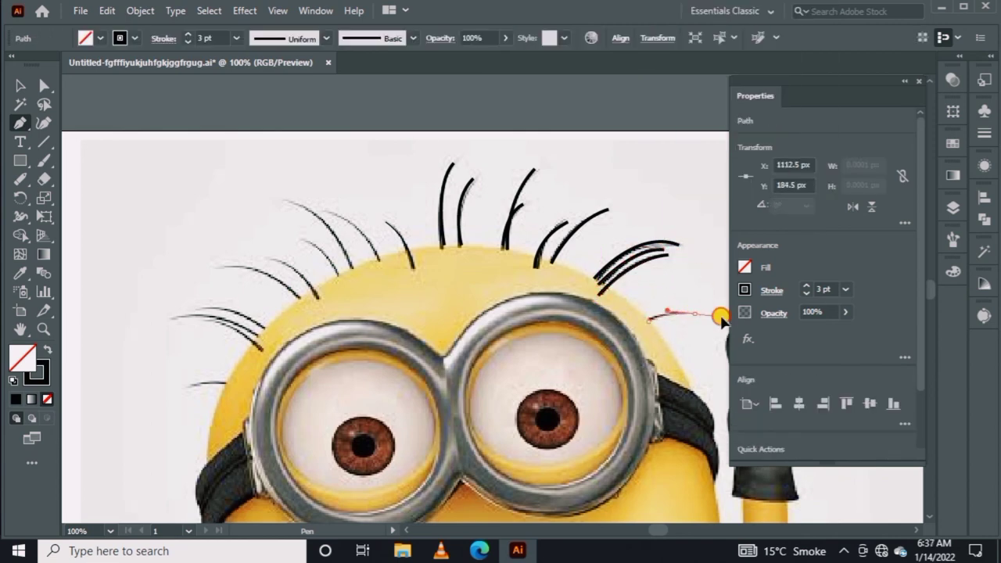
{"action": "left_click", "coordinate": [283, 204]}
{"action": "mouse_move", "coordinate": [340, 276]}
{"action": "left_mouse_down"}
{"action": "mouse_move", "coordinate": [301, 244]}
{"action": "mouse_move", "coordinate": [268, 263]}
{"action": "mouse_move", "coordinate": [150, 276]}
{"action": "left_mouse_up"}
{"action": "key", "text": "Escape"}
{"action": "left_click", "coordinate": [299, 298]}
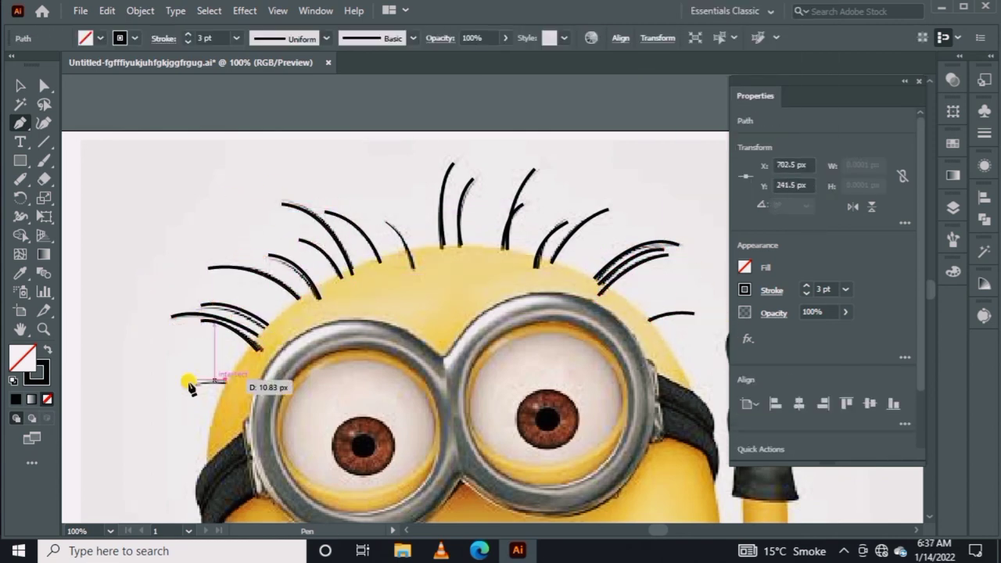
Select all hair strands, apply a tapered width profile, and group them
{"action": "key", "text": "v"}
{"action": "left_click_drag", "start_coordinate": [116, 215], "coordinate": [704, 390]}
{"action": "left_click", "coordinate": [686, 357]}
{"action": "right_click", "coordinate": [309, 156]}
Group the hair strands and move the hair group onto the traced Minion's head
{"action": "left_click", "coordinate": [383, 14]}
{"action": "key", "text": "ctrl+minus"}
{"action": "key", "text": "ctrl+minus"}
{"action": "key", "text": "ctrl+minus"}
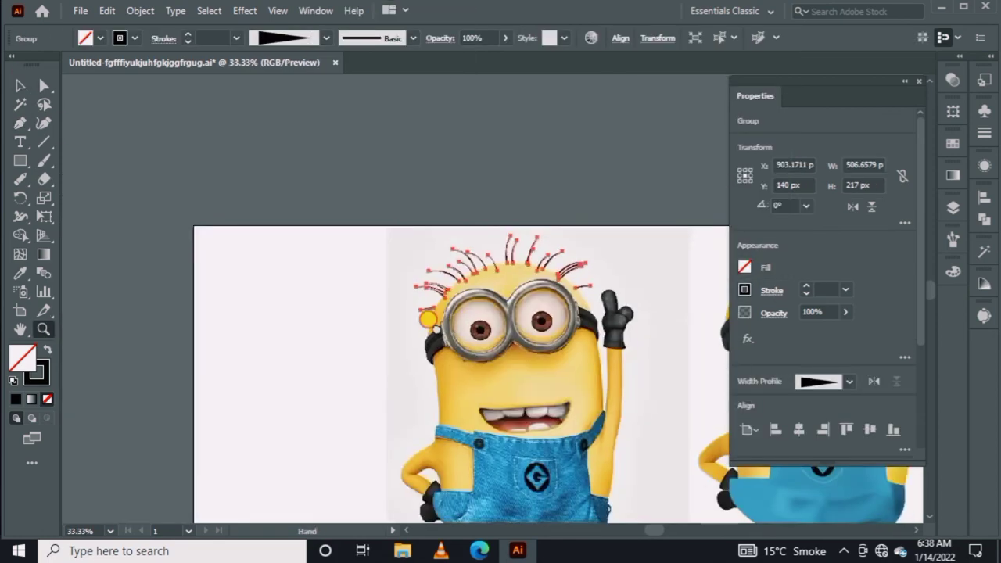
{"action": "left_click_drag", "start_coordinate": [481, 188], "coordinate": [480, 332]}
With both Minions in view, select the whole traced Minion, hair included, to move it beside the photo
{"action": "key", "text": "ctrl+plus"}
{"action": "key", "text": "ctrl+plus"}
{"action": "key", "text": "ctrl+plus"}
{"action": "key", "text": "ctrl+minus"}
{"action": "key", "text": "ctrl+minus"}
{"action": "key", "text": "ctrl+minus"}
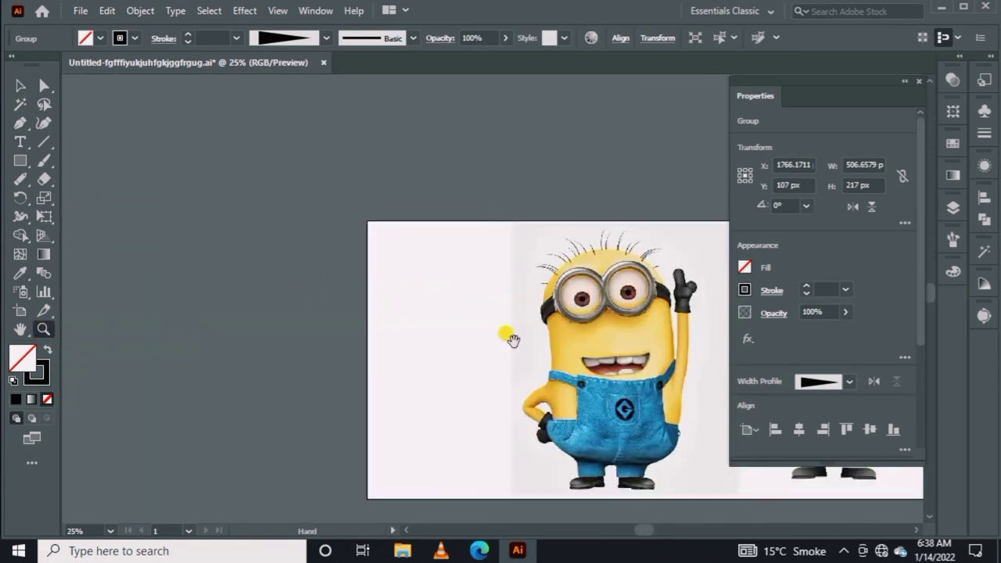
{"action": "left_click_drag", "start_coordinate": [670, 190], "coordinate": [438, 469]}
{"action": "right_click", "coordinate": [492, 290]}
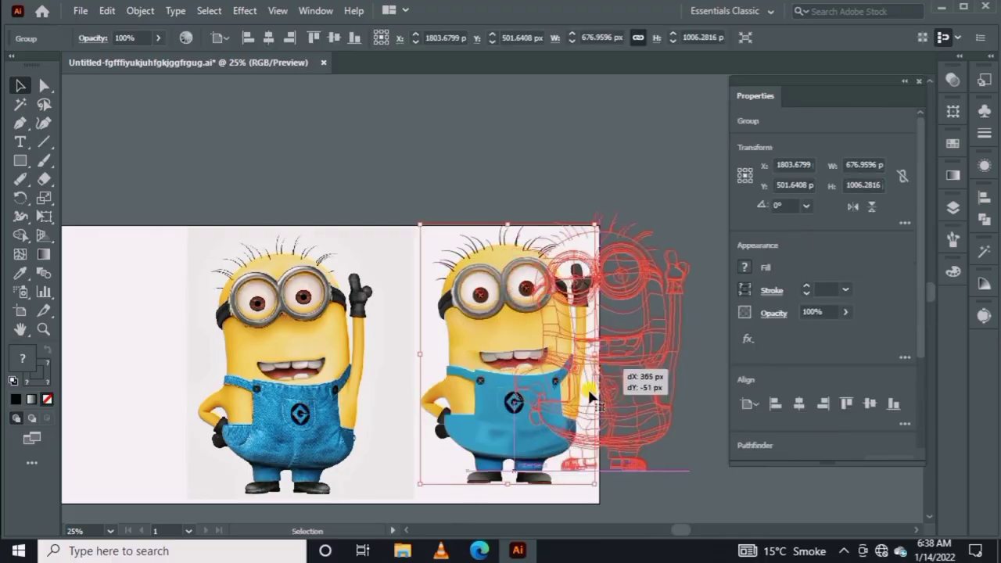